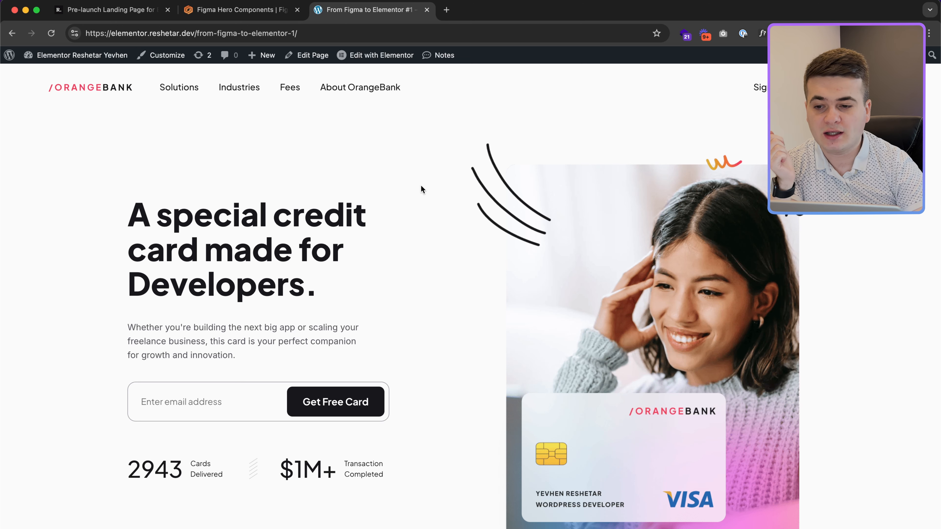
Step: Switch to the Figma Hero Components gallery tab
{"action": "left_click", "coordinate": [245, 11]}
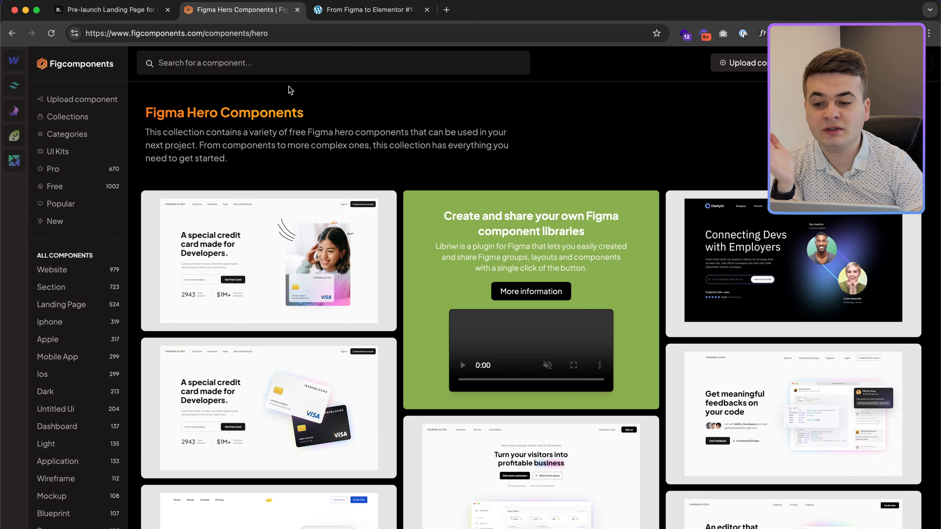
Step: Preview the credit-card hero component's details in the Figcomponents gallery, closing and reopening them
{"action": "left_click", "coordinate": [345, 250]}
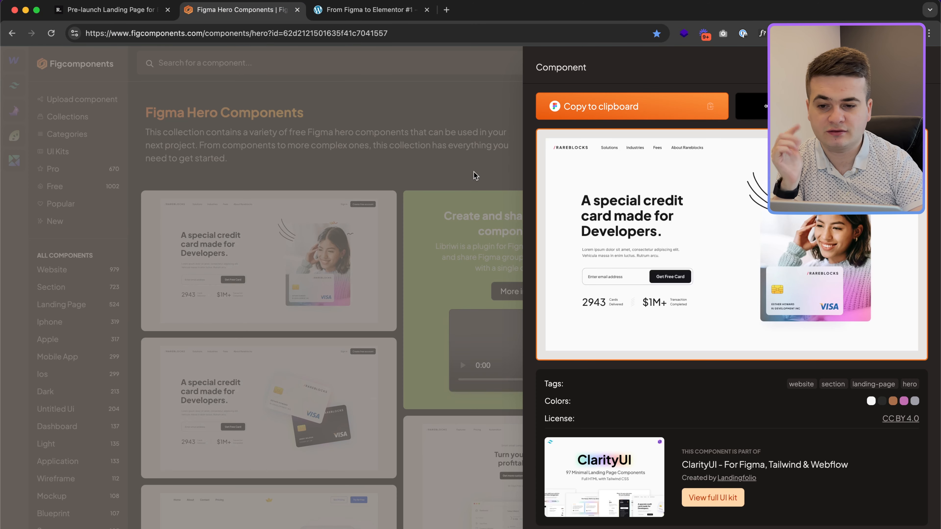
{"action": "left_click", "coordinate": [456, 165]}
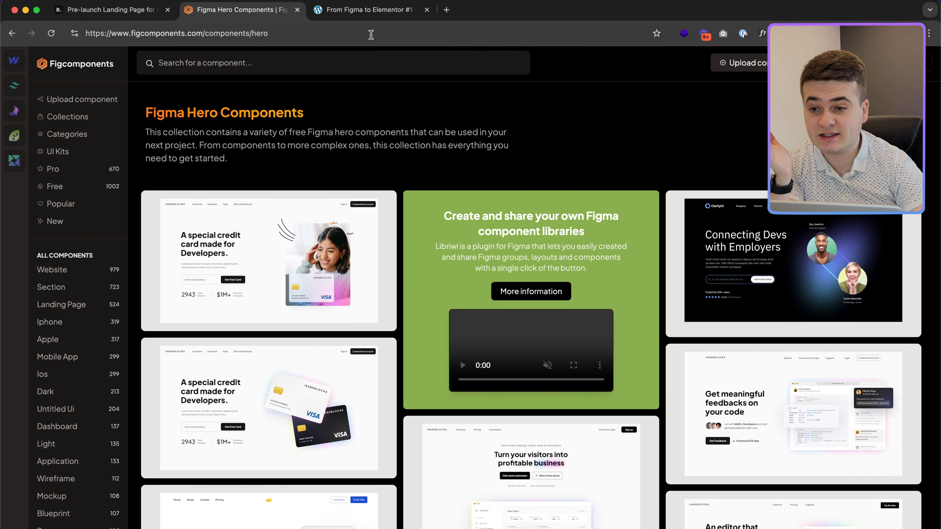
{"action": "key", "text": "ctrl+Tab"}
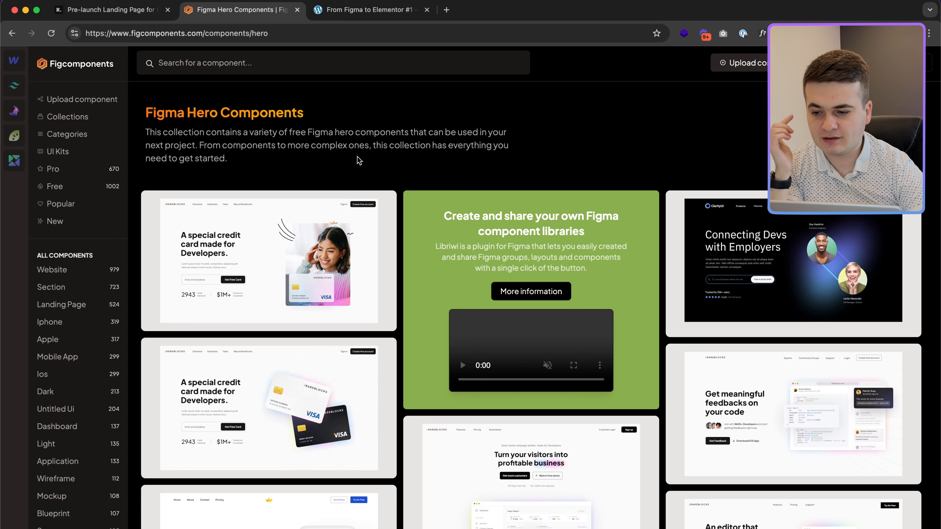
{"action": "left_click", "coordinate": [319, 238]}
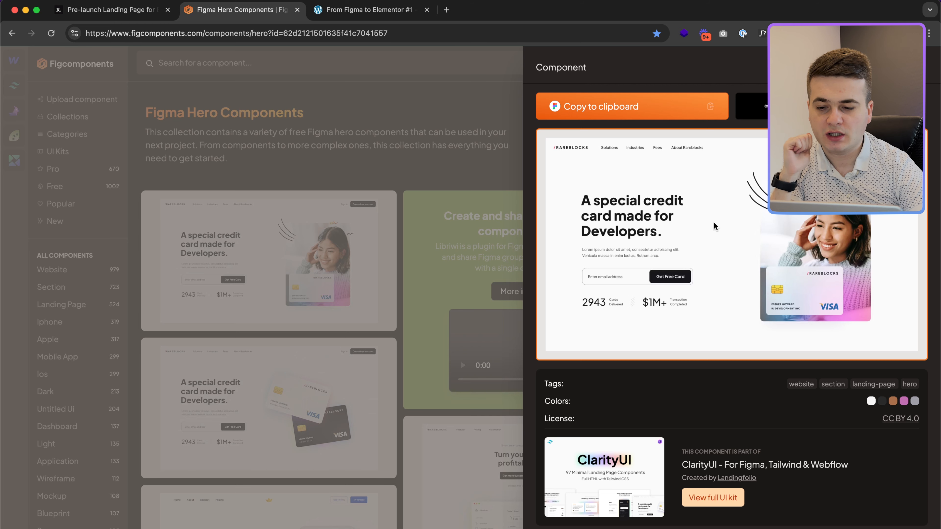
{"action": "left_click", "coordinate": [400, 236]}
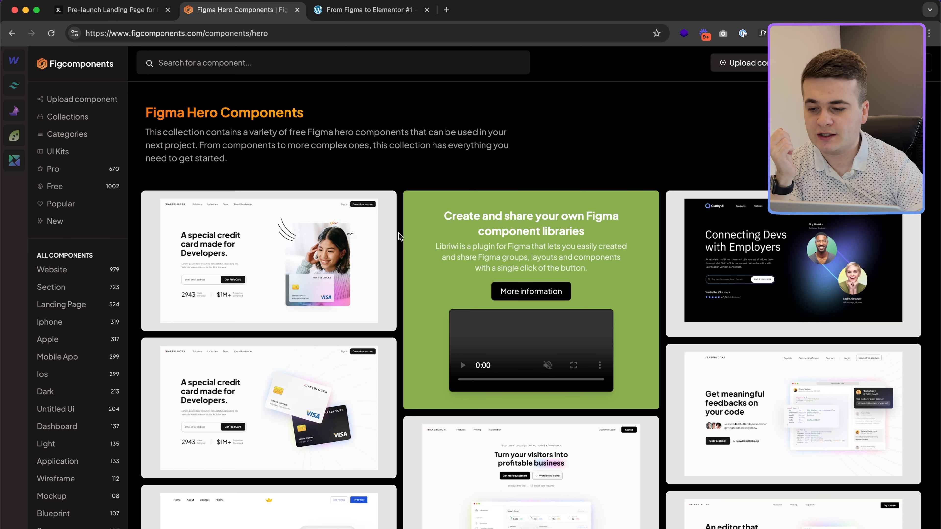
{"action": "left_click", "coordinate": [352, 241]}
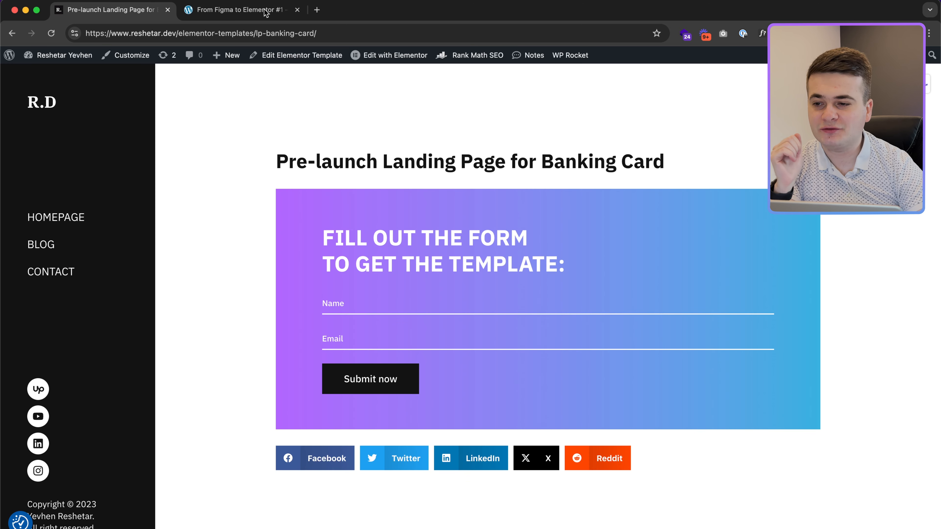
Step: Review the OrangeBank page, then close the Pre-launch banking card landing page tab
{"action": "left_click", "coordinate": [239, 10]}
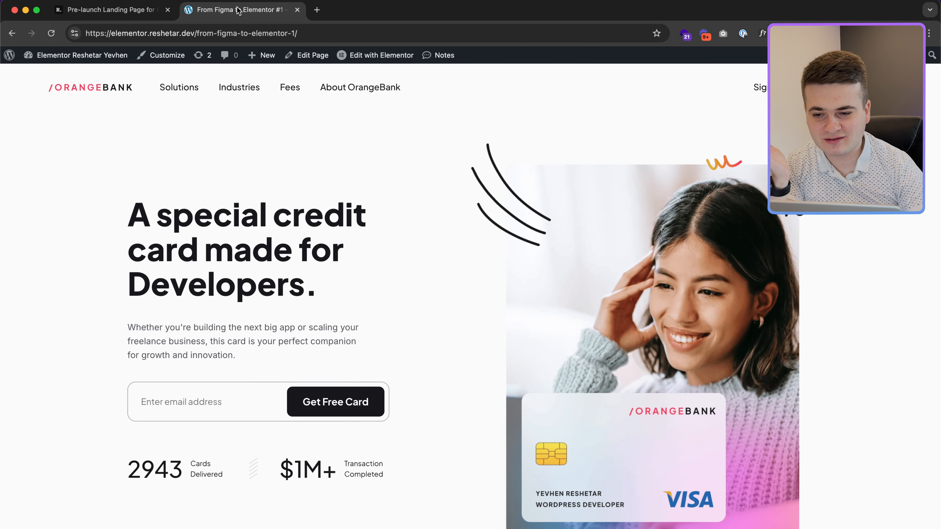
{"action": "scroll", "coordinate": [430, 199], "scroll_direction": "down", "scroll_amount": 2}
{"action": "scroll", "coordinate": [541, 228], "scroll_direction": "up", "scroll_amount": 2}
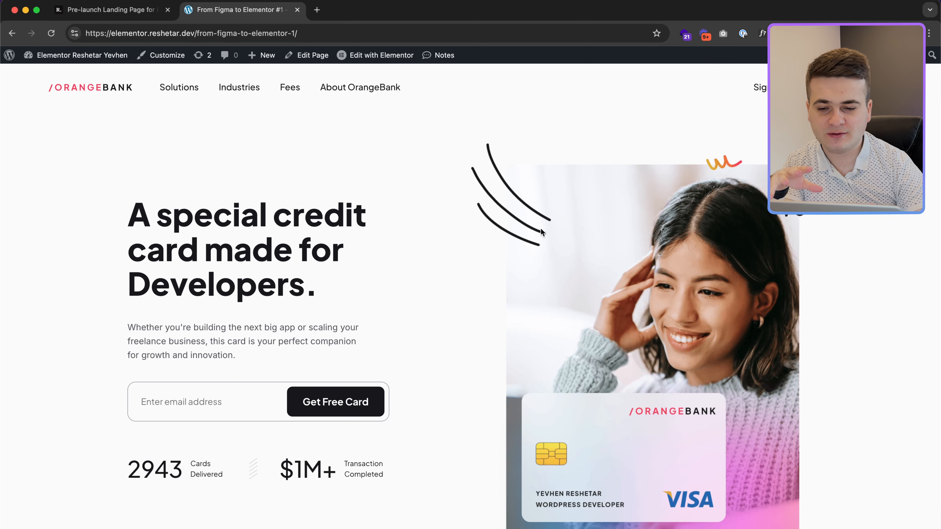
{"action": "scroll", "coordinate": [540, 230], "scroll_direction": "down", "scroll_amount": 2}
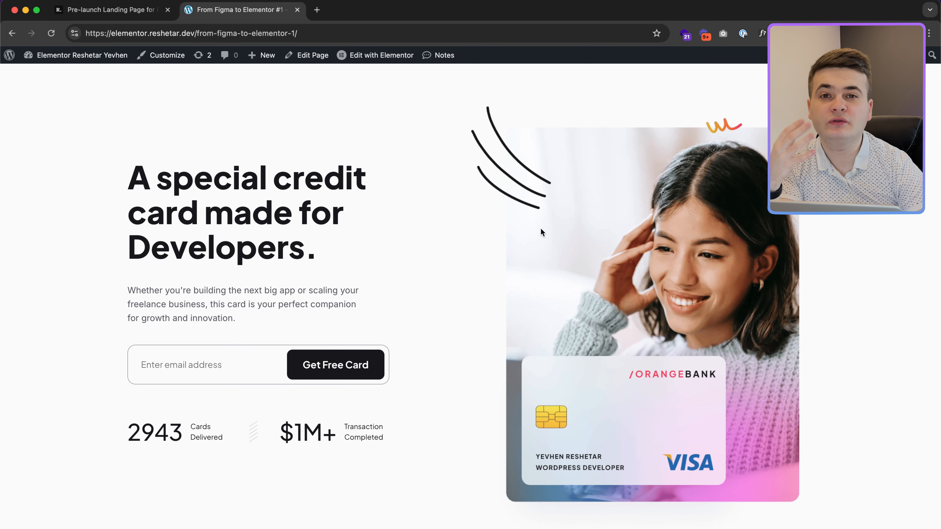
{"action": "scroll", "coordinate": [540, 232], "scroll_direction": "up", "scroll_amount": 2}
{"action": "left_click", "coordinate": [111, 9]}
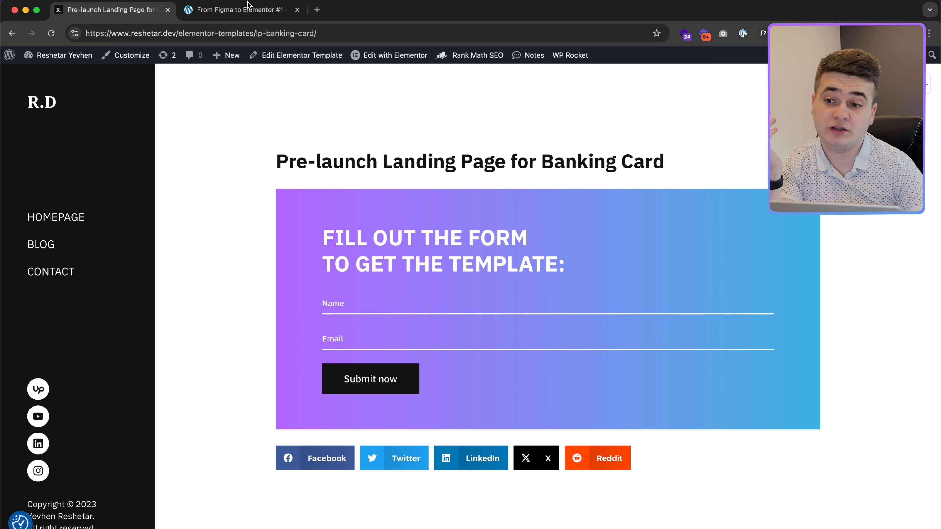
{"action": "key", "text": "super+w"}
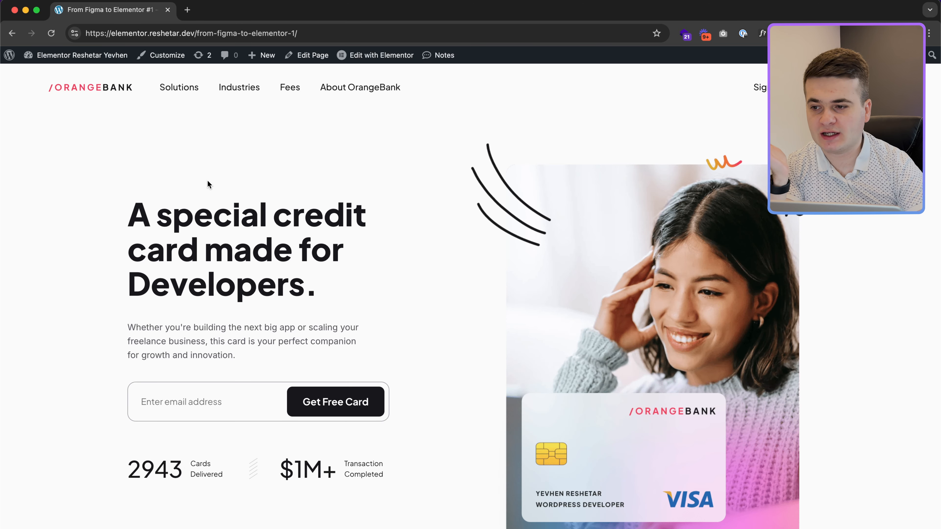
{"action": "mouse_move", "coordinate": [83, 61]}
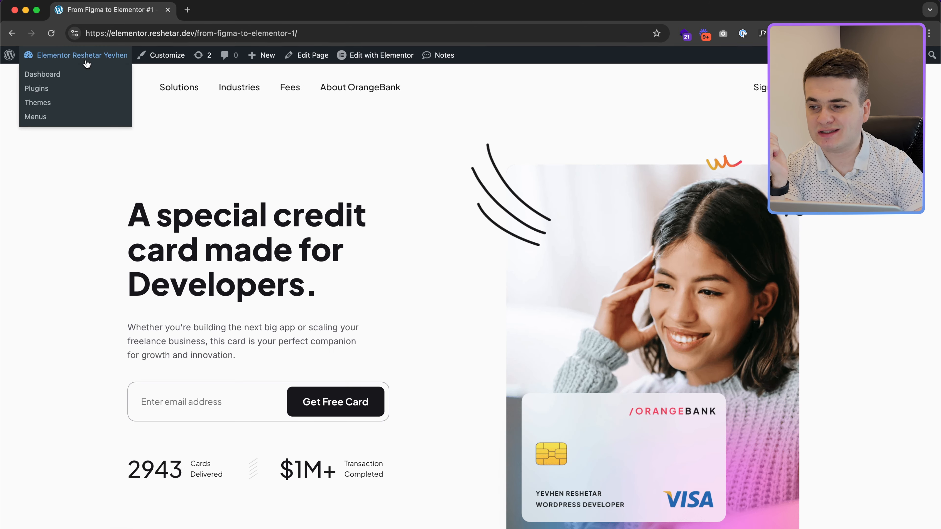
{"action": "right_click", "coordinate": [54, 77]}
{"action": "left_click", "coordinate": [74, 79]}
{"action": "left_click", "coordinate": [252, 14]}
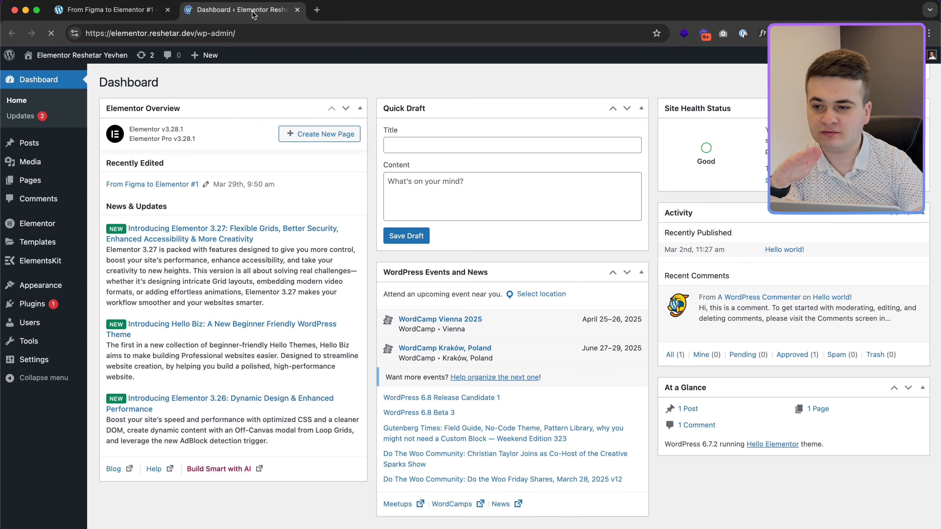
{"action": "mouse_move", "coordinate": [70, 227]}
{"action": "left_click", "coordinate": [113, 248]}
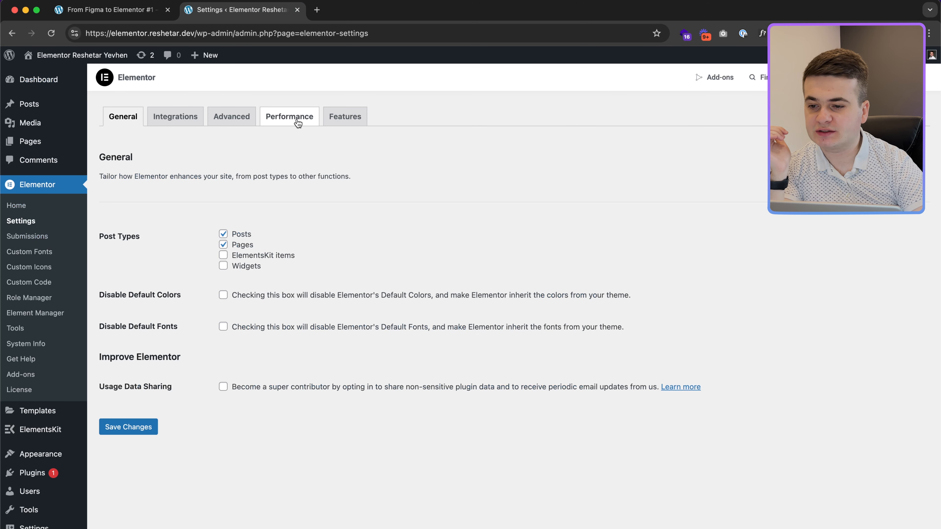
{"action": "left_click", "coordinate": [297, 124]}
{"action": "left_click", "coordinate": [345, 117]}
{"action": "scroll", "coordinate": [341, 213], "scroll_direction": "down", "scroll_amount": 10}
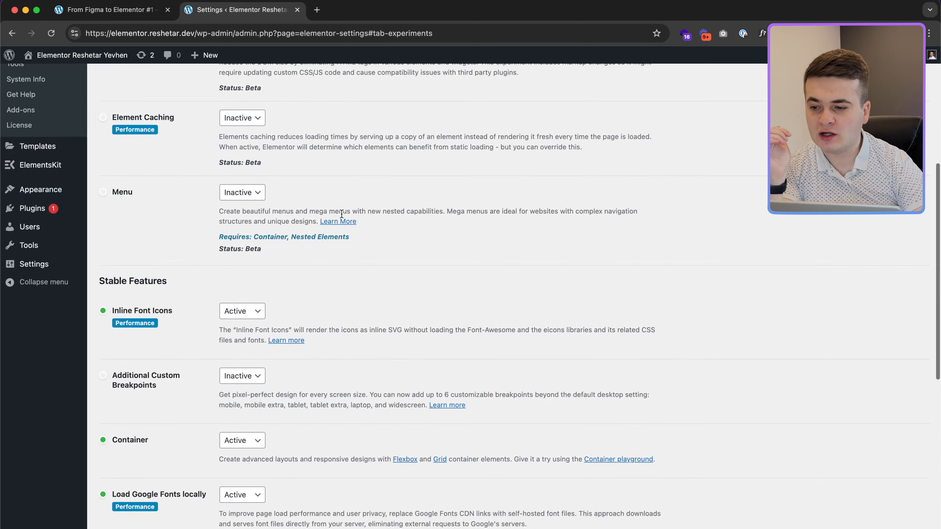
{"action": "scroll", "coordinate": [341, 214], "scroll_direction": "up", "scroll_amount": 3}
{"action": "scroll", "coordinate": [341, 214], "scroll_direction": "down", "scroll_amount": 4}
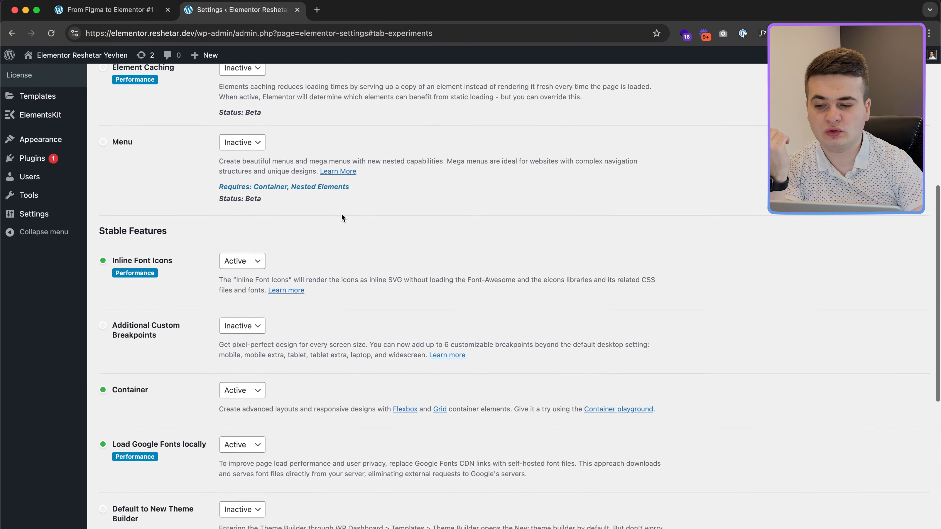
{"action": "scroll", "coordinate": [340, 217], "scroll_direction": "down", "scroll_amount": 8}
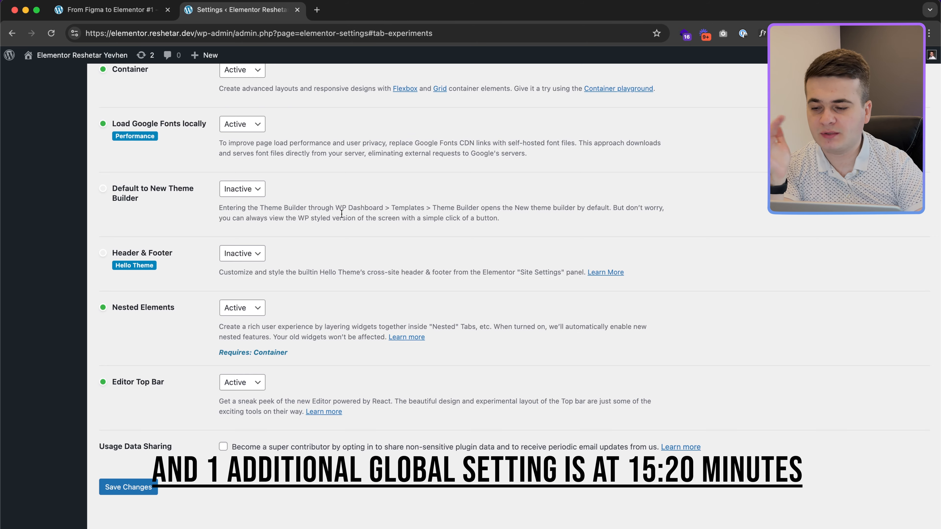
{"action": "scroll", "coordinate": [341, 214], "scroll_direction": "up", "scroll_amount": 10}
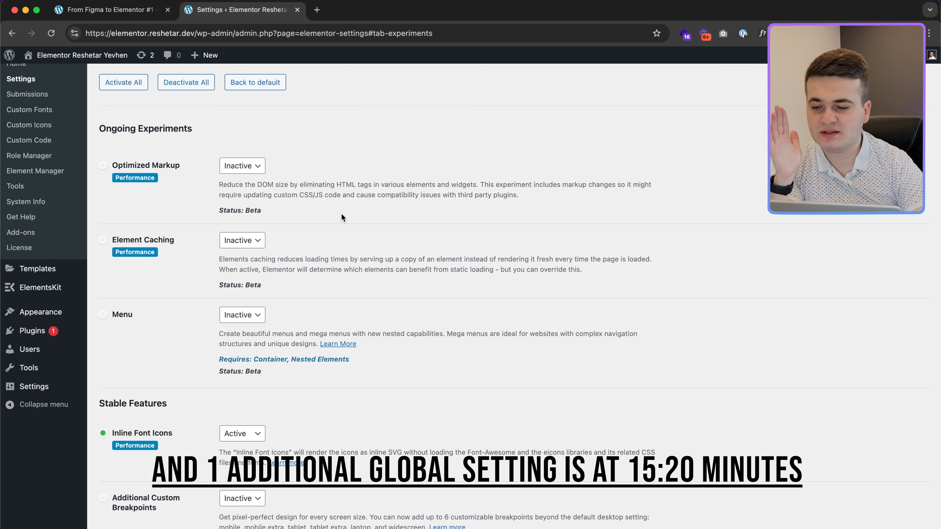
{"action": "scroll", "coordinate": [341, 214], "scroll_direction": "down", "scroll_amount": 10}
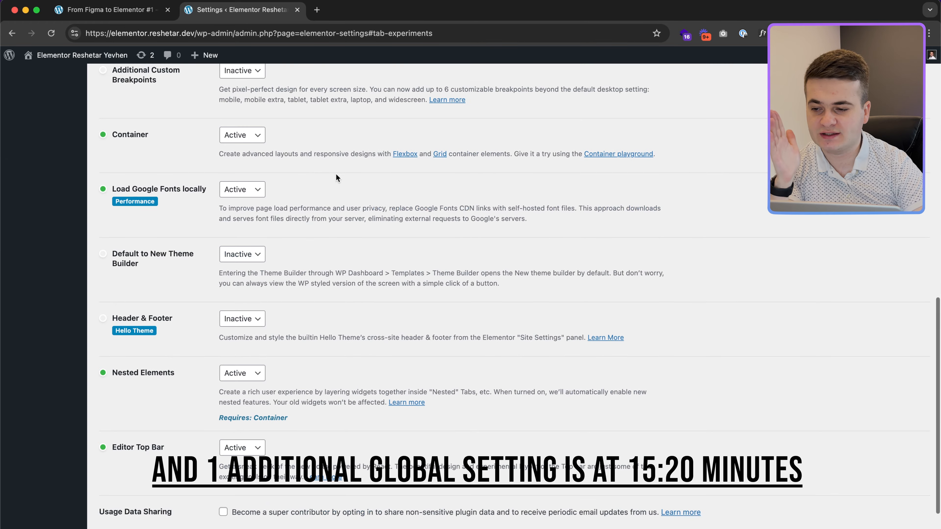
{"action": "left_click", "coordinate": [297, 10]}
{"action": "mouse_move", "coordinate": [359, 60]}
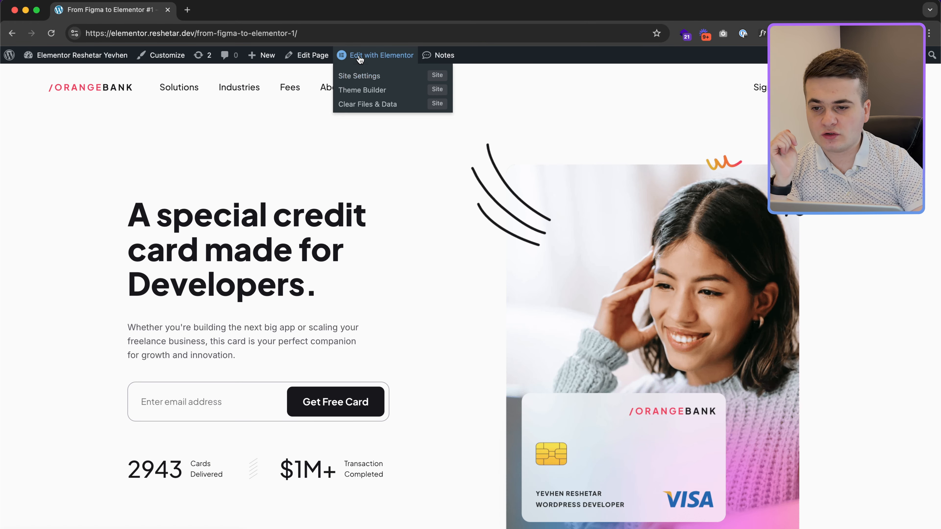
{"action": "key", "text": "super+Tab"}
Step: Export the Hero 5.1 header logo as Logo.svg into the OB folder
{"action": "double_click", "coordinate": [189, 108]}
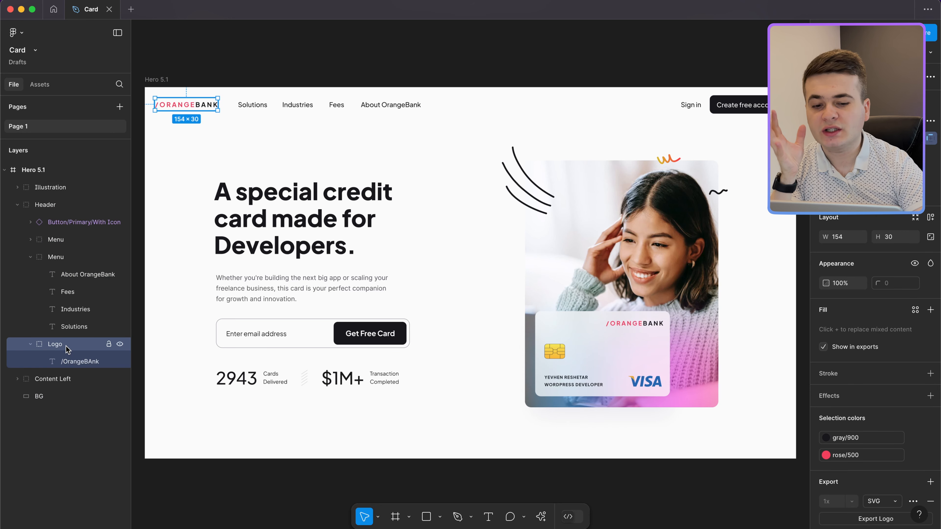
{"action": "scroll", "coordinate": [880, 458], "scroll_direction": "down", "scroll_amount": 2}
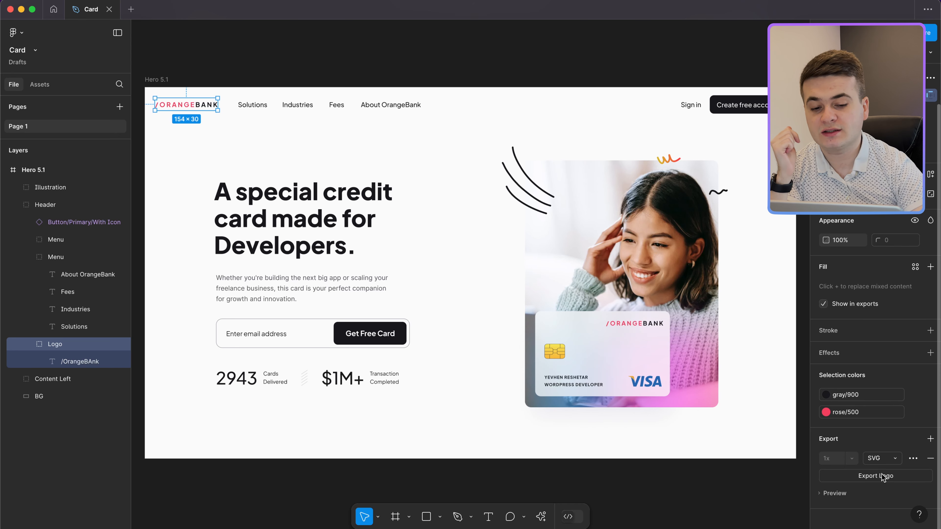
{"action": "left_click", "coordinate": [879, 464]}
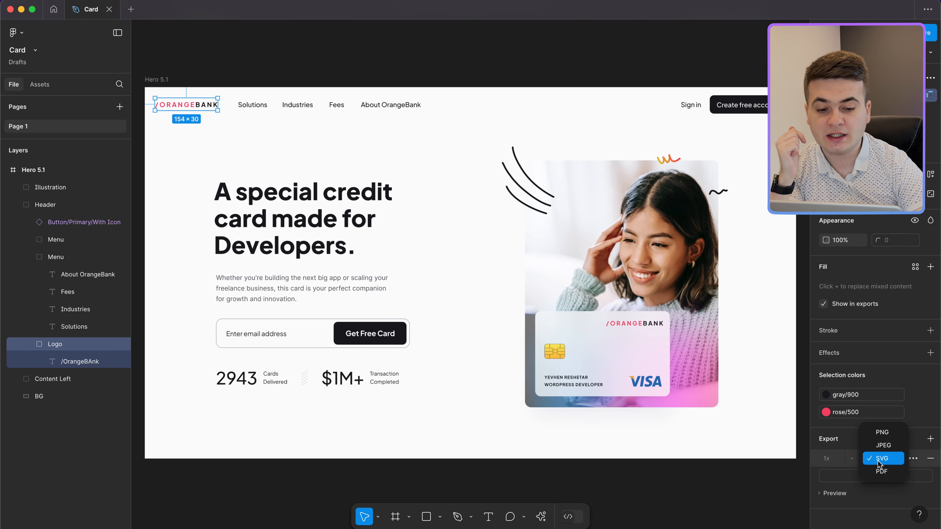
{"action": "left_click", "coordinate": [878, 464]}
{"action": "left_click", "coordinate": [873, 475]}
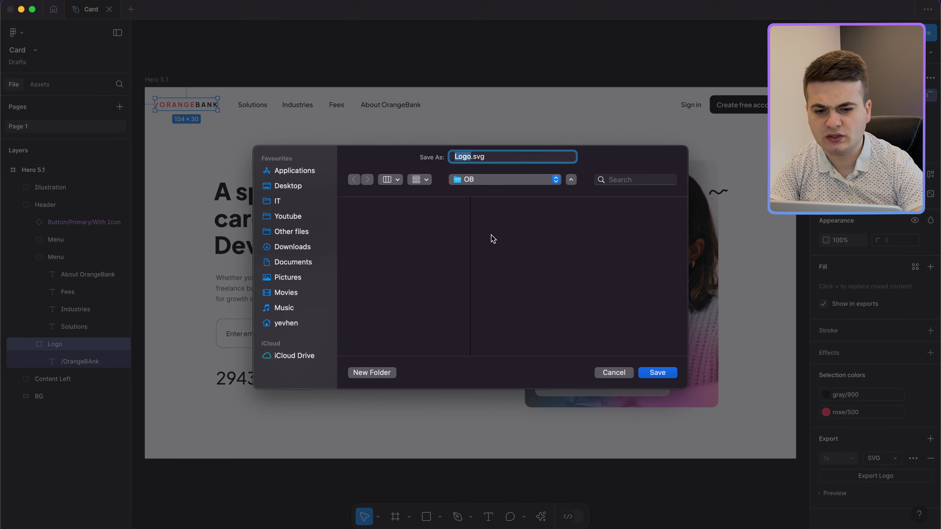
{"action": "key", "text": "Return"}
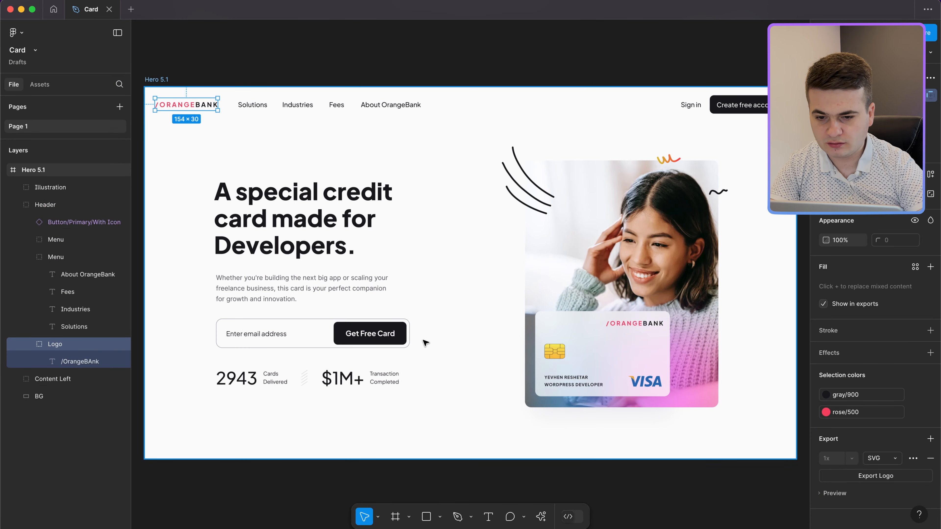
{"action": "left_click", "coordinate": [598, 289]}
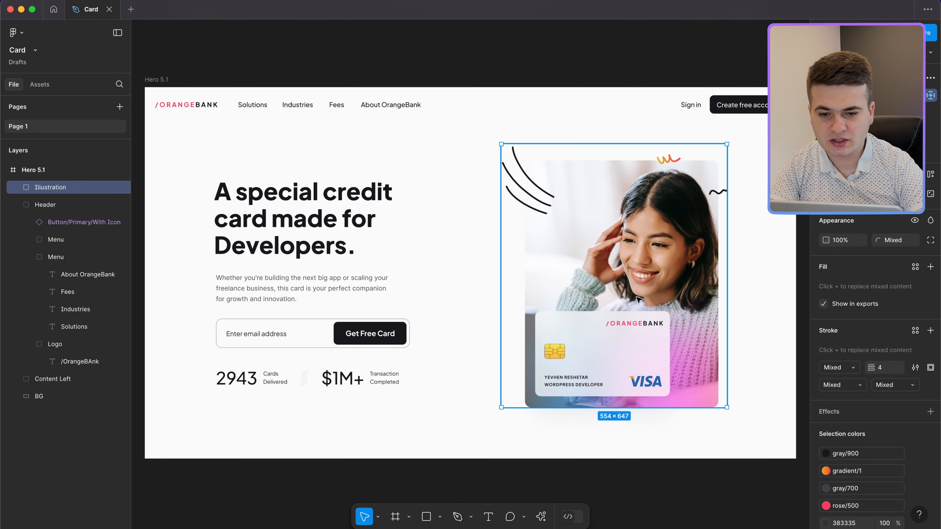
Step: Duplicate the illustration group above the hero frame and scale the copy by 1.4×
{"action": "scroll", "coordinate": [637, 299], "scroll_direction": "down", "scroll_amount": 3}
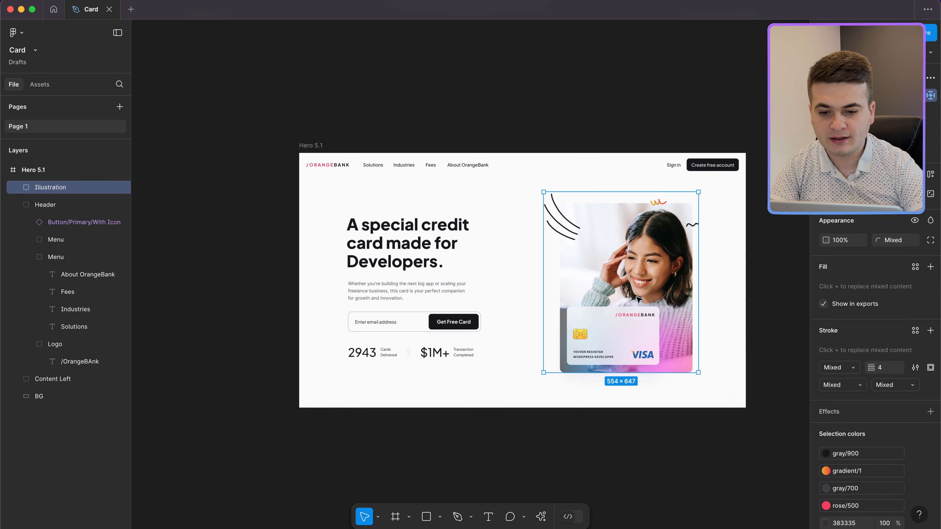
{"action": "key", "text": "super+d"}
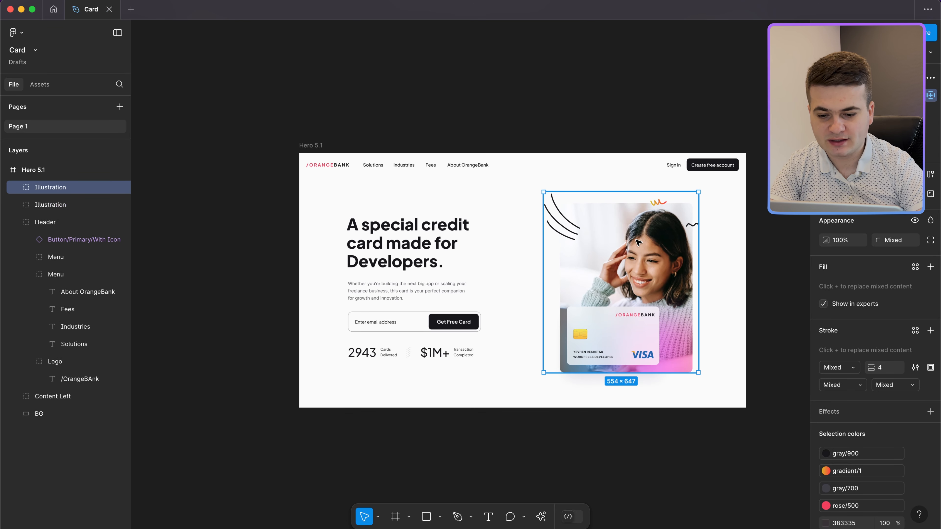
{"action": "left_click_drag", "start_coordinate": [638, 245], "coordinate": [605, 35]}
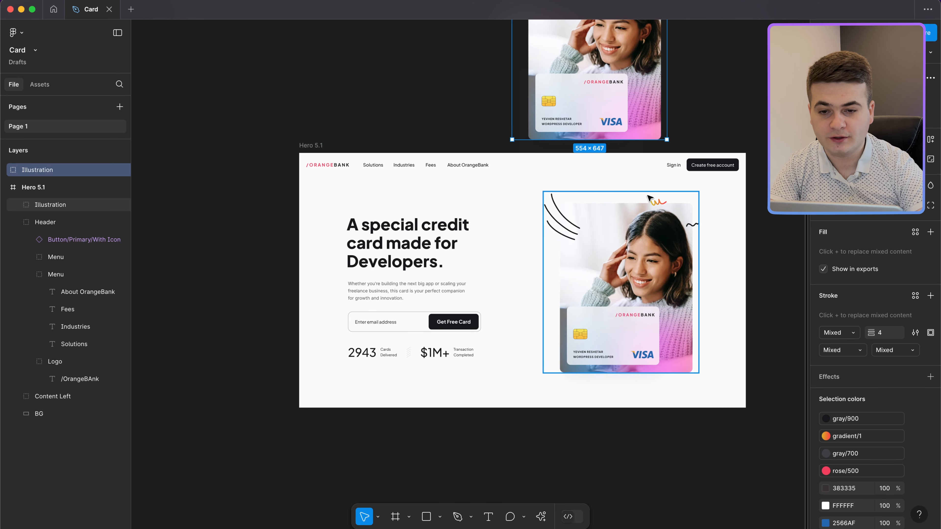
{"action": "scroll", "coordinate": [649, 95], "scroll_direction": "up", "scroll_amount": 2}
{"action": "scroll", "coordinate": [650, 95], "scroll_direction": "right", "scroll_amount": 1}
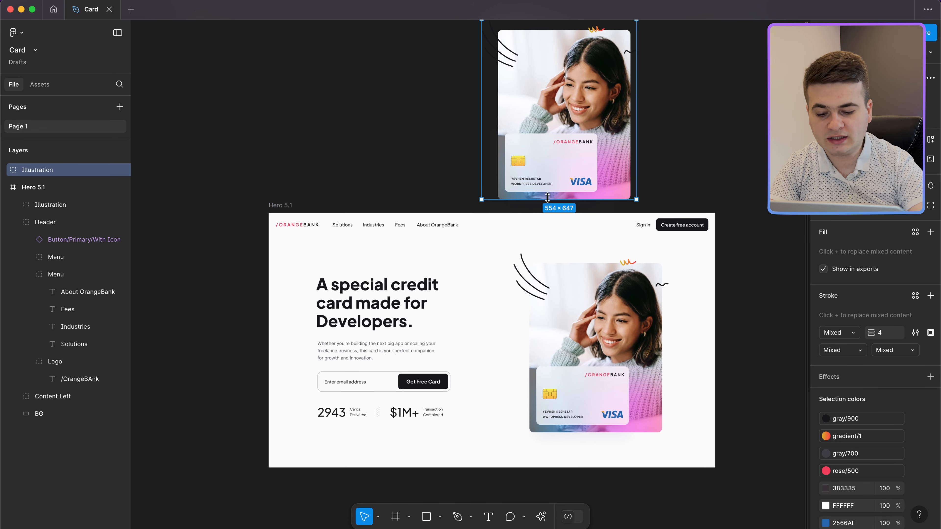
{"action": "key", "text": "k"}
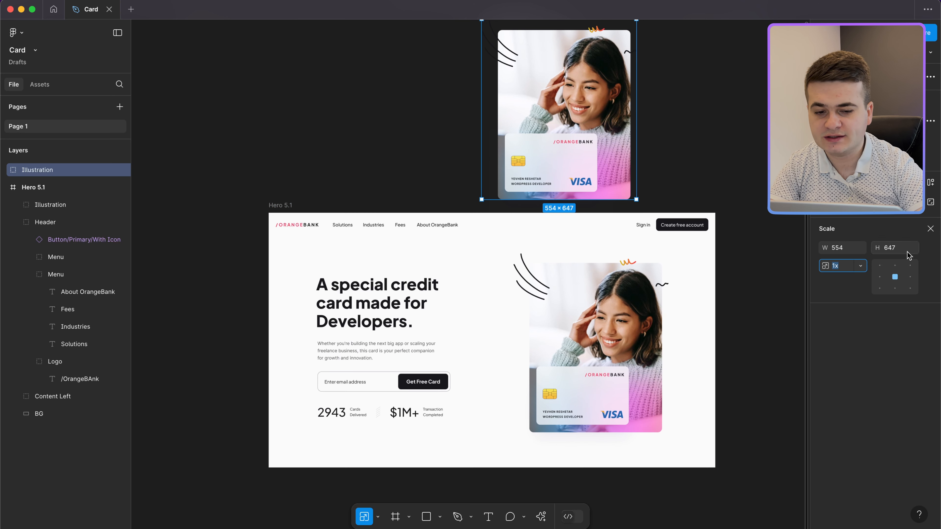
{"action": "type", "text": "1."}
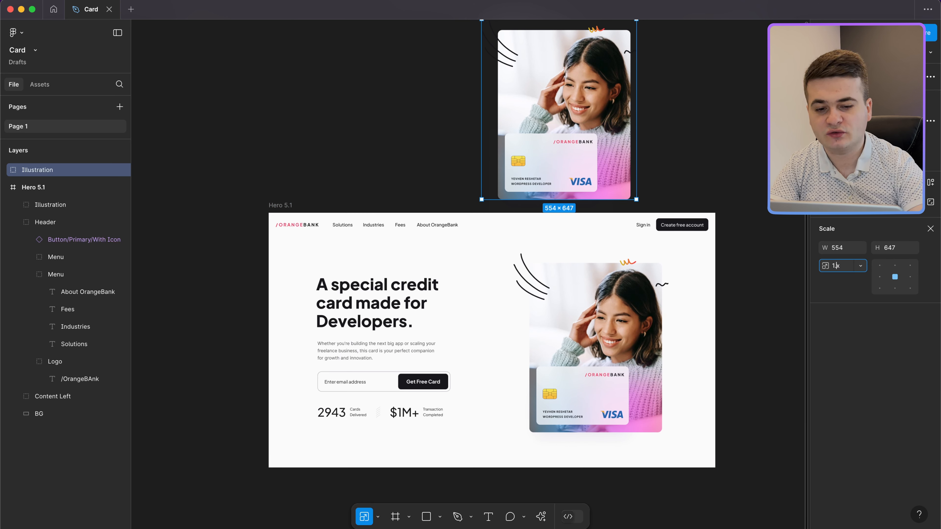
{"action": "type", "text": "4"}
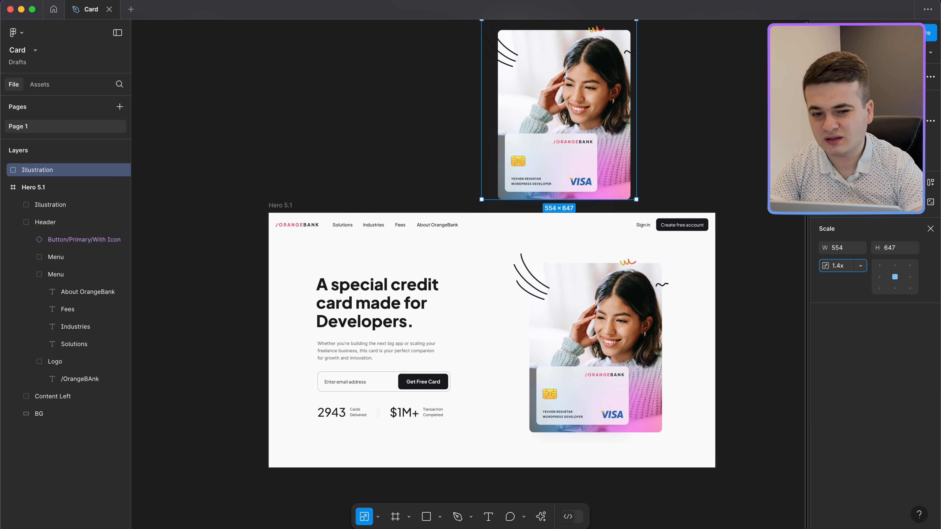
{"action": "key", "text": "Return"}
Step: Export the enlarged copy as Illustration.png into the OB folder, then delete it
{"action": "scroll", "coordinate": [607, 192], "scroll_direction": "up", "scroll_amount": 4}
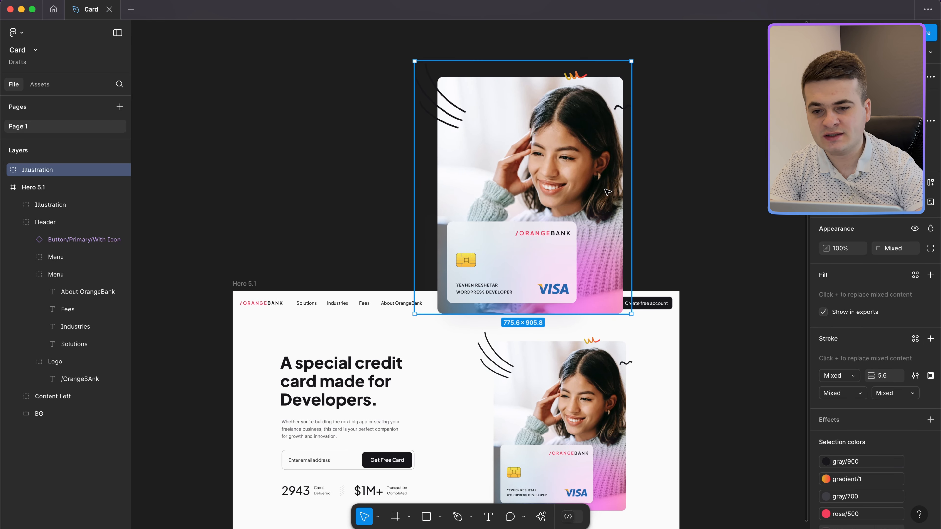
{"action": "left_click_drag", "start_coordinate": [608, 192], "coordinate": [604, 150]}
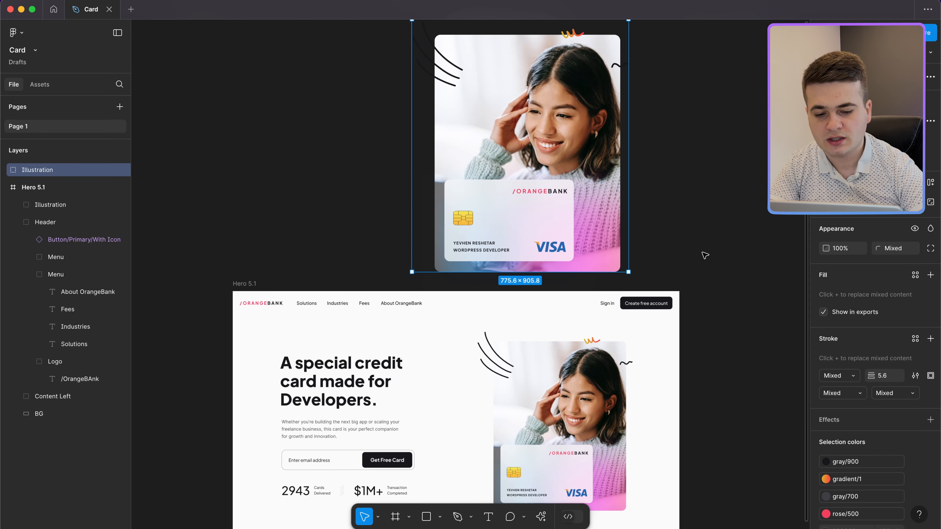
{"action": "scroll", "coordinate": [897, 468], "scroll_direction": "down", "scroll_amount": 6}
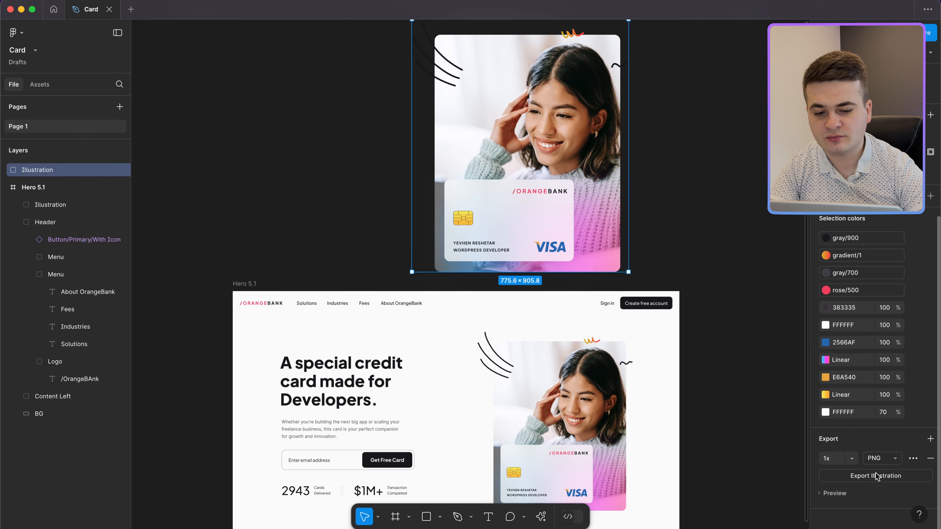
{"action": "left_click", "coordinate": [870, 477]}
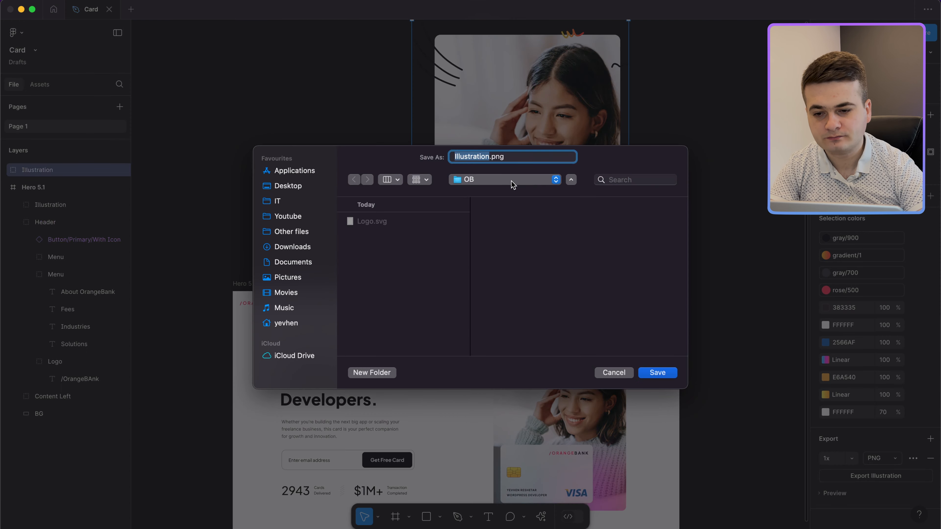
{"action": "left_click", "coordinate": [656, 373]}
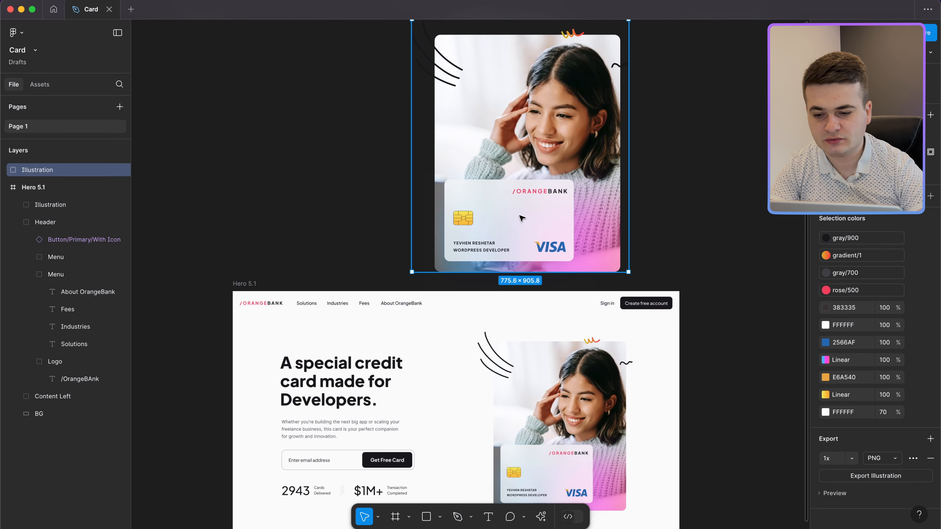
{"action": "scroll", "coordinate": [522, 218], "scroll_direction": "down", "scroll_amount": 4}
{"action": "key", "text": "Delete"}
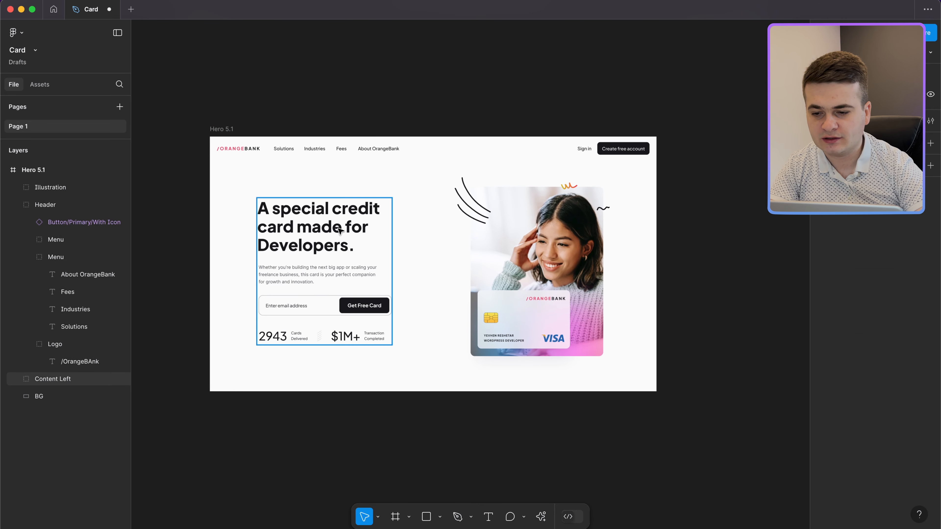
Step: Select the divider line between the stats in the Facts group
{"action": "scroll", "coordinate": [340, 230], "scroll_direction": "up", "scroll_amount": 3}
{"action": "scroll", "coordinate": [315, 327], "scroll_direction": "down", "scroll_amount": 3}
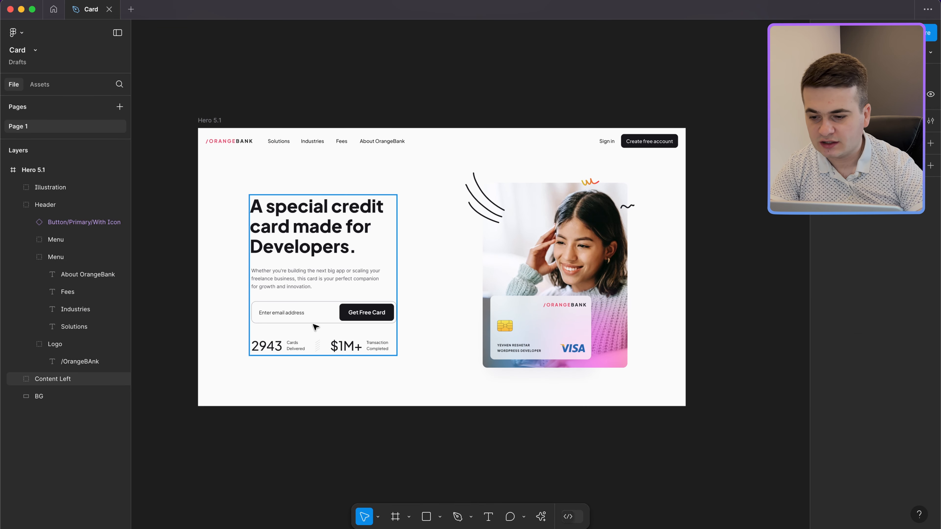
{"action": "left_click", "coordinate": [318, 344]}
{"action": "scroll", "coordinate": [318, 344], "scroll_direction": "up", "scroll_amount": 5}
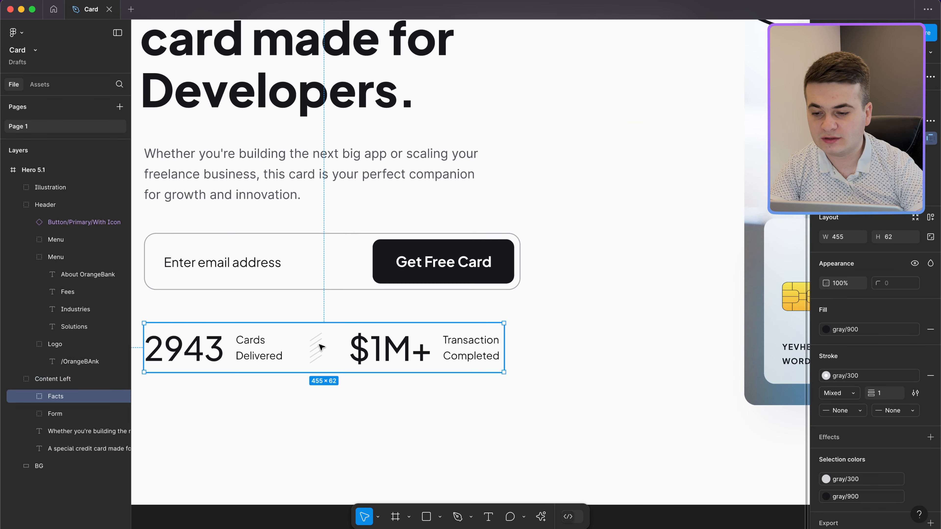
{"action": "double_click", "coordinate": [320, 347]}
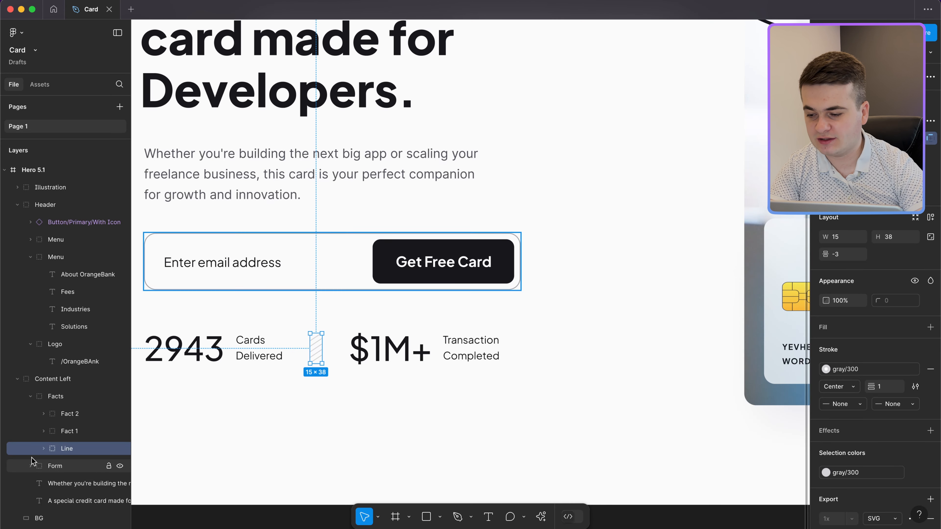
{"action": "left_click", "coordinate": [43, 449]}
{"action": "left_click", "coordinate": [43, 449]}
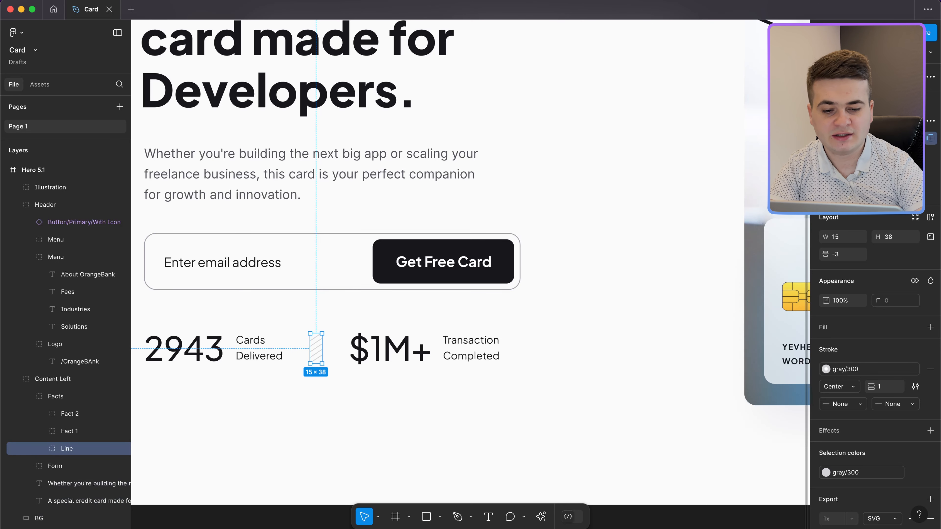
Step: Export the divider line as Line.svg
{"action": "scroll", "coordinate": [889, 463], "scroll_direction": "down", "scroll_amount": 3}
{"action": "left_click", "coordinate": [888, 475]}
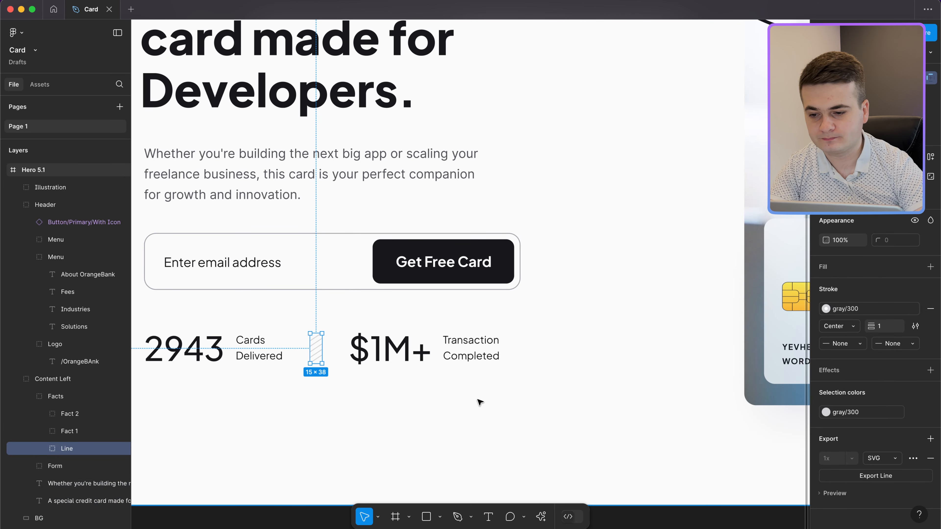
{"action": "left_click", "coordinate": [657, 372]}
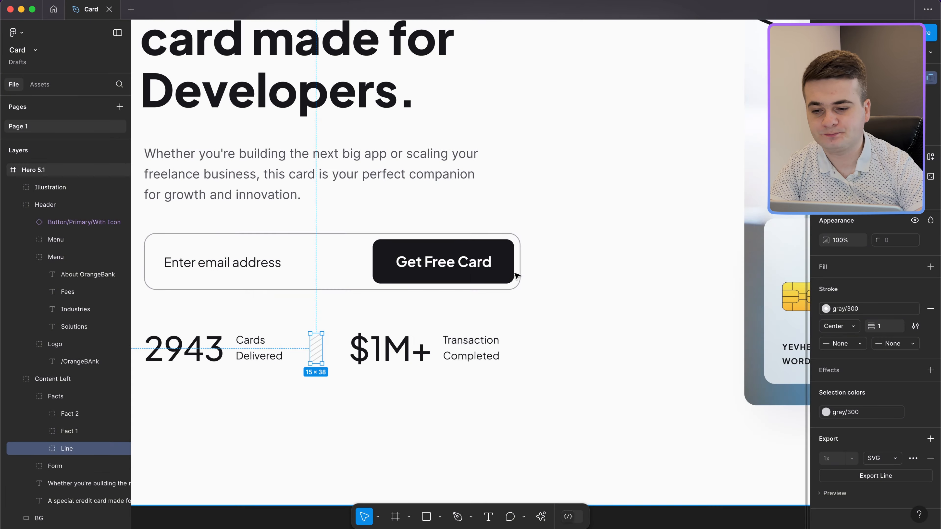
{"action": "scroll", "coordinate": [450, 210], "scroll_direction": "down", "scroll_amount": 5}
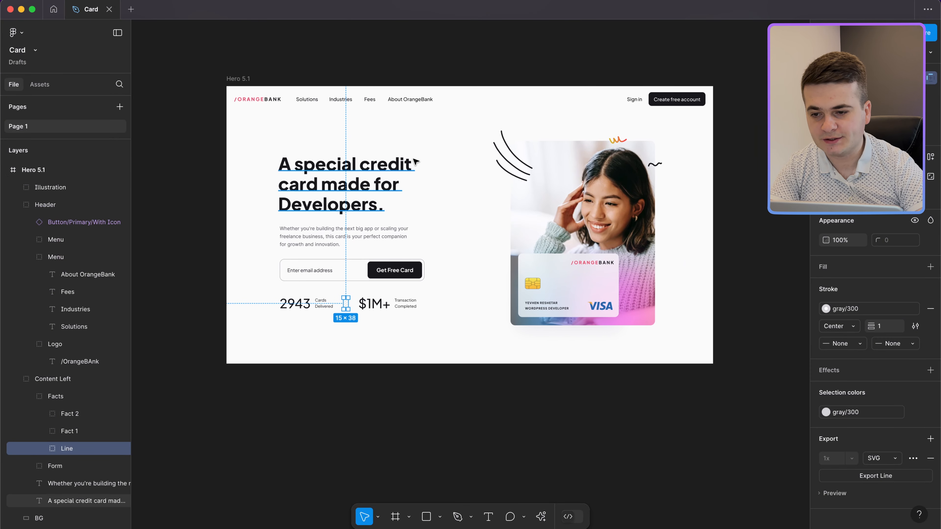
{"action": "scroll", "coordinate": [414, 155], "scroll_direction": "down", "scroll_amount": 3}
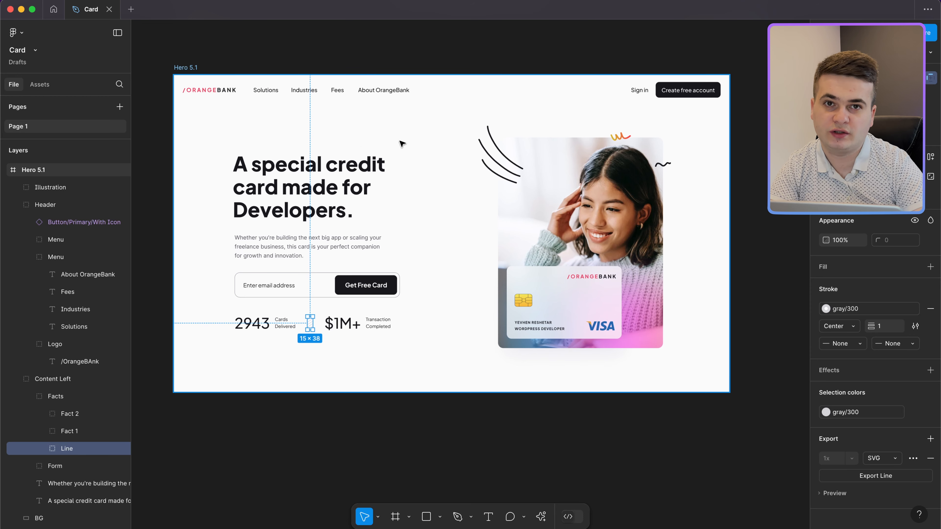
{"action": "key", "text": "ctrl+Left"}
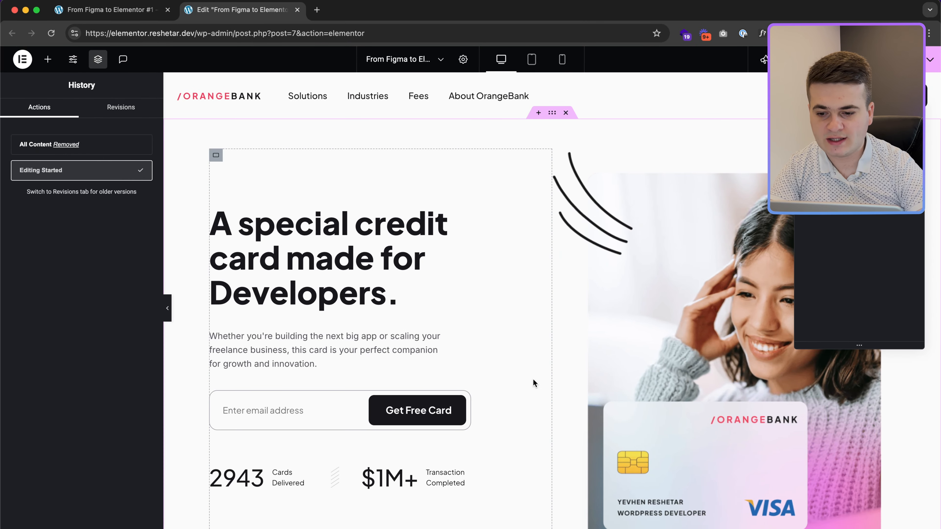
Step: Delete all content from the Elementor page and open its Post Settings
{"action": "scroll", "coordinate": [533, 380], "scroll_direction": "down", "scroll_amount": 5}
{"action": "right_click", "coordinate": [447, 471]}
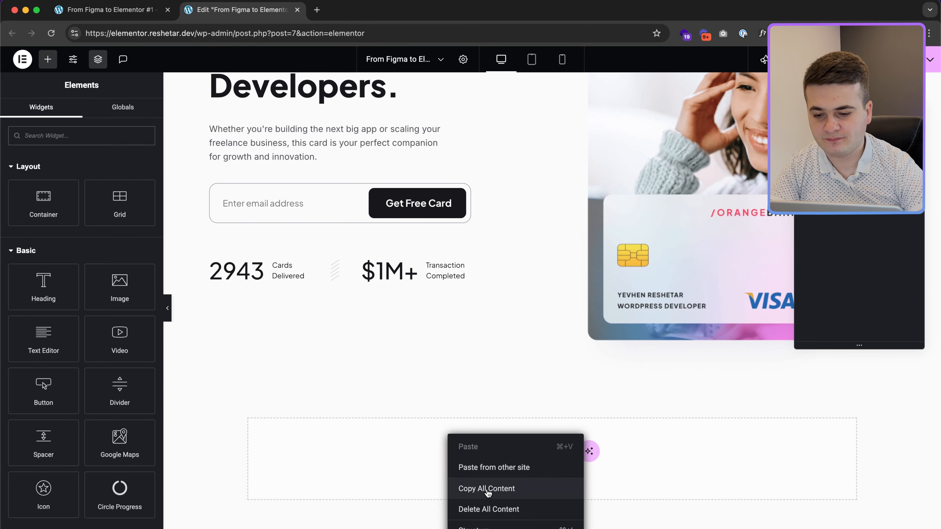
{"action": "left_click", "coordinate": [486, 506]}
{"action": "left_click", "coordinate": [550, 321]}
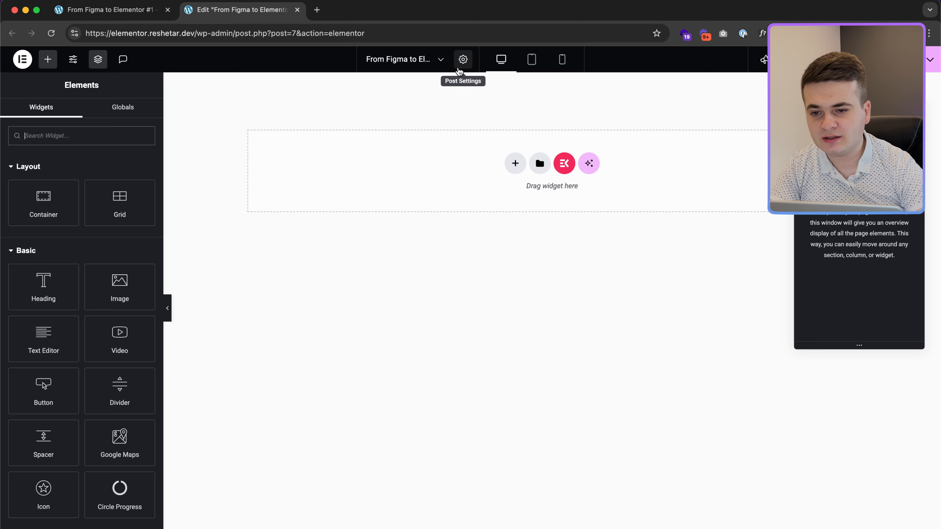
{"action": "left_click", "coordinate": [463, 59]}
{"action": "key", "text": "ctrl+Right"}
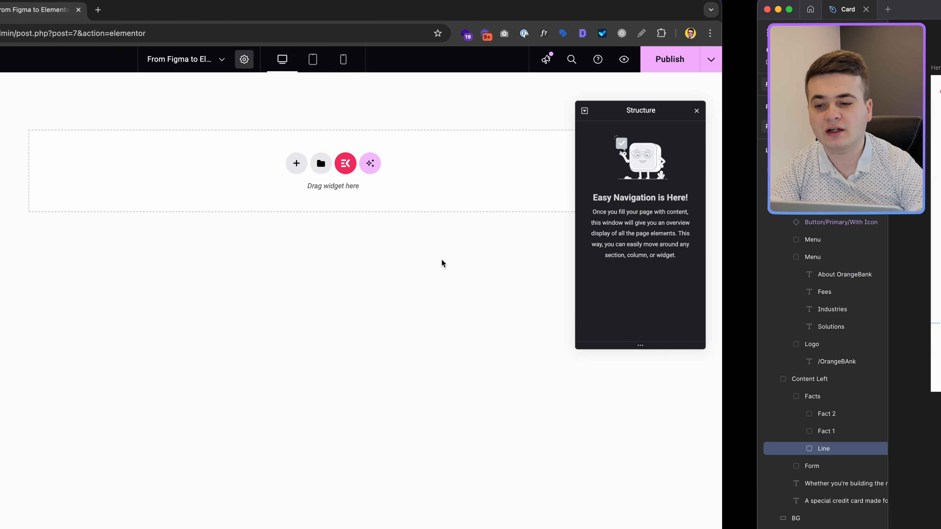
{"action": "scroll", "coordinate": [441, 259], "scroll_direction": "up", "scroll_amount": 2}
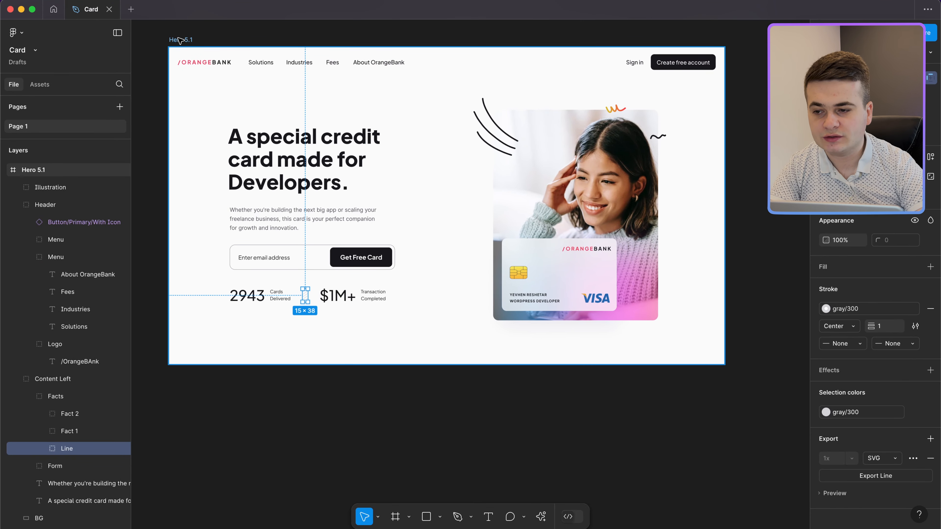
Step: Inspect the Hero 5.1 frame in Figma Dev Mode to read its #FFF background
{"action": "left_click", "coordinate": [444, 262]}
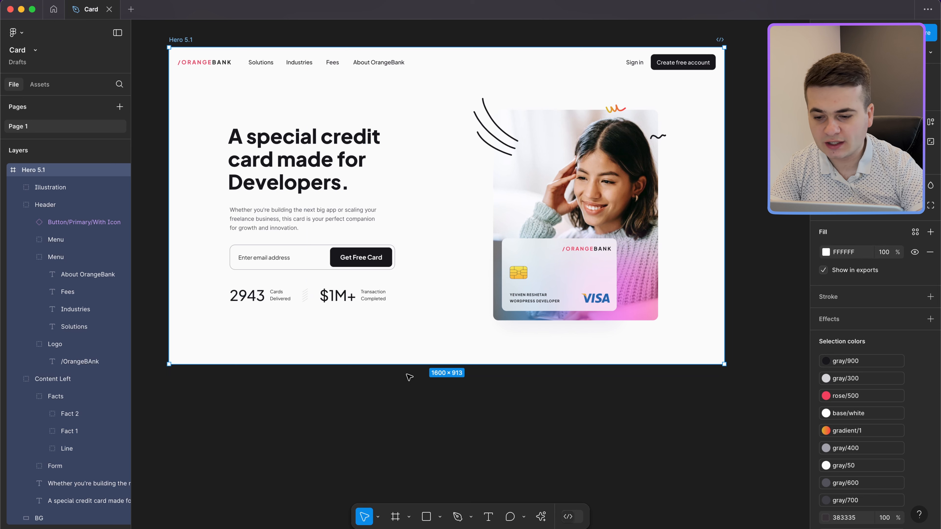
{"action": "left_click", "coordinate": [577, 520]}
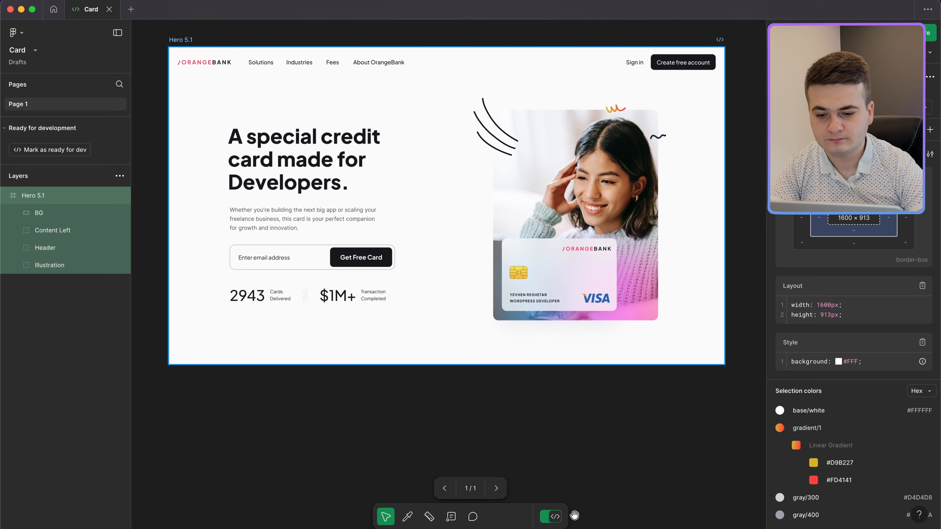
{"action": "left_click", "coordinate": [184, 40]}
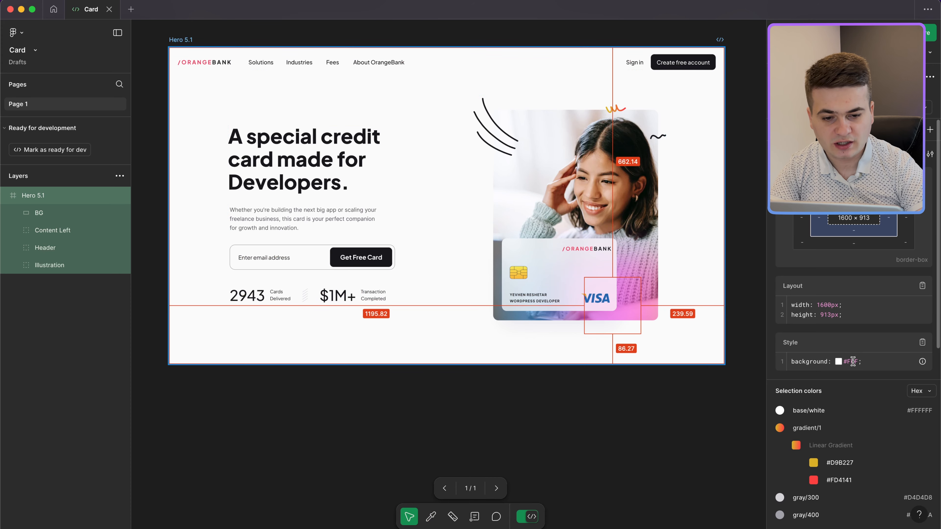
{"action": "key", "text": "ctrl+Left"}
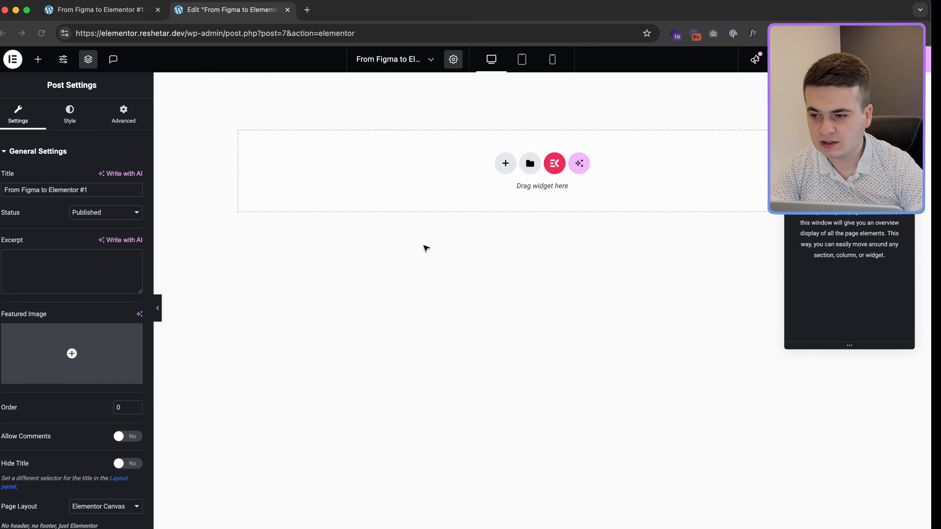
Step: Set the page Body Style background colour to #fff
{"action": "left_click", "coordinate": [78, 113]}
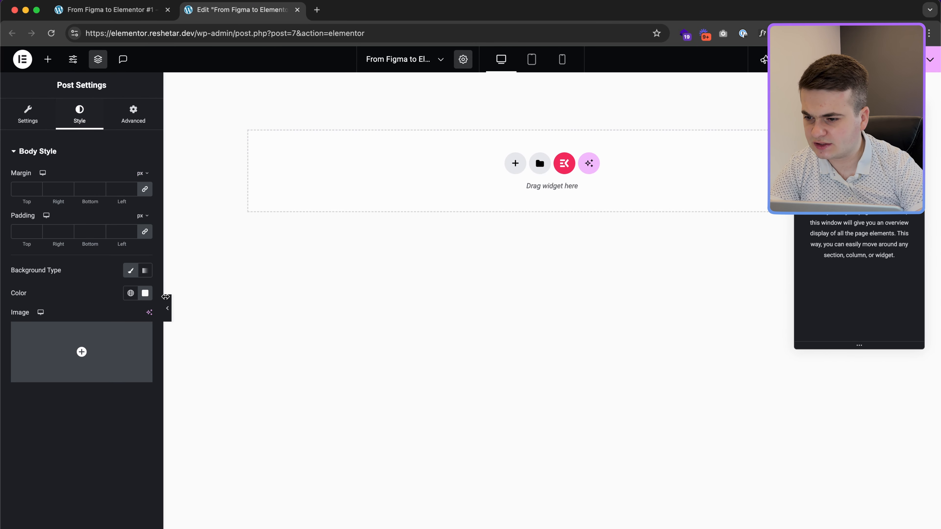
{"action": "left_click", "coordinate": [146, 296]}
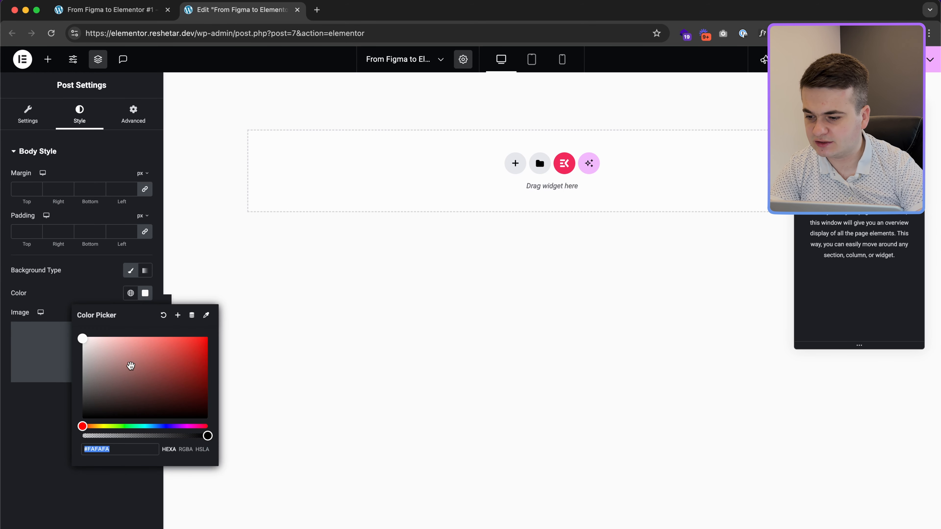
{"action": "type", "text": "#fff"}
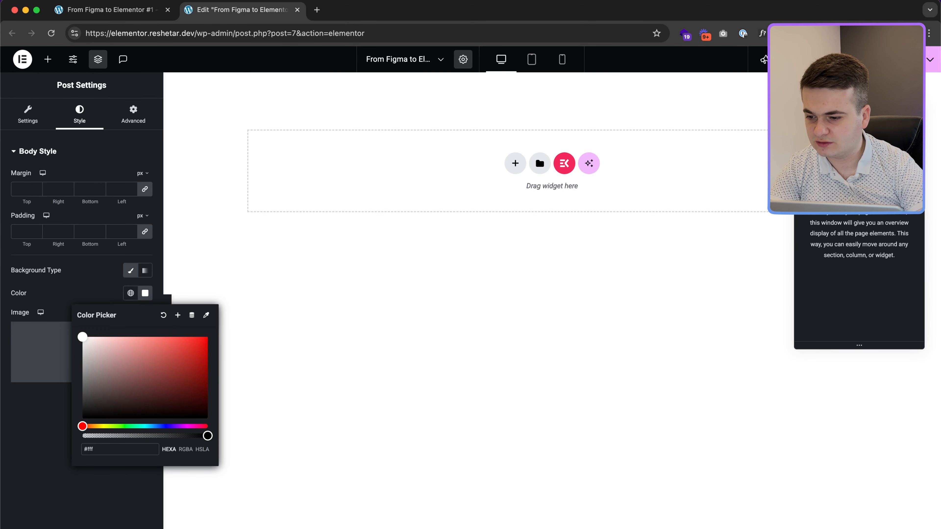
{"action": "left_click", "coordinate": [111, 491]}
Step: Copy FAFAFA from Figma's BG layer and paste it as the page background colour
{"action": "key", "text": "ctrl+Right"}
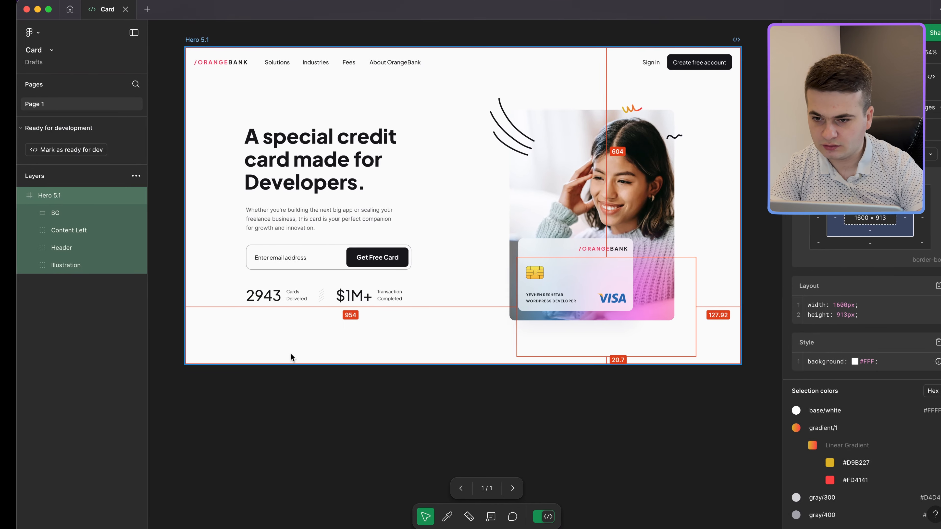
{"action": "left_click", "coordinate": [184, 88]}
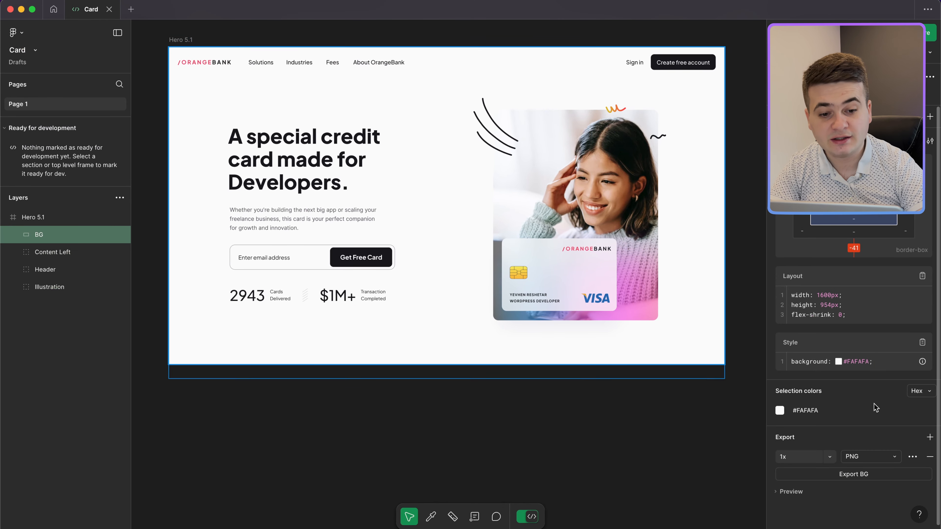
{"action": "double_click", "coordinate": [862, 362]}
{"action": "key", "text": "super+c"}
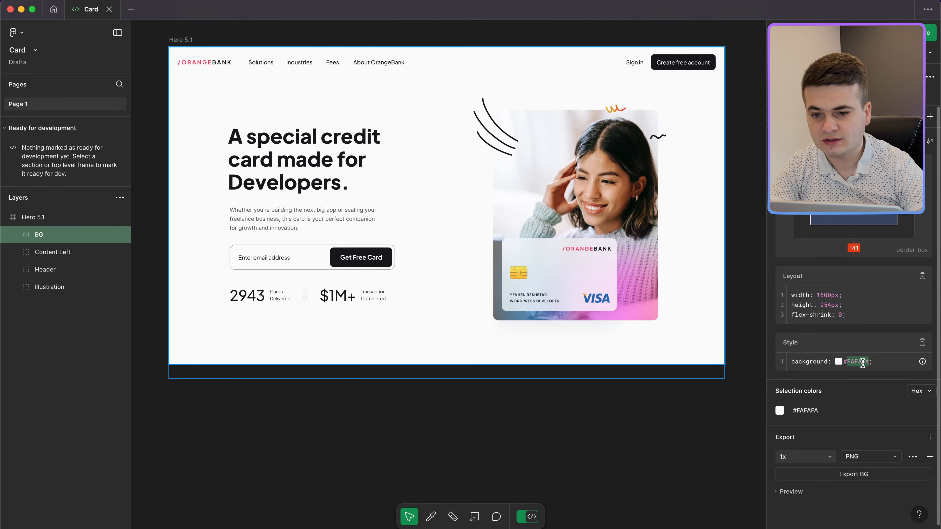
{"action": "key", "text": "ctrl+Right"}
{"action": "left_click", "coordinate": [149, 298]}
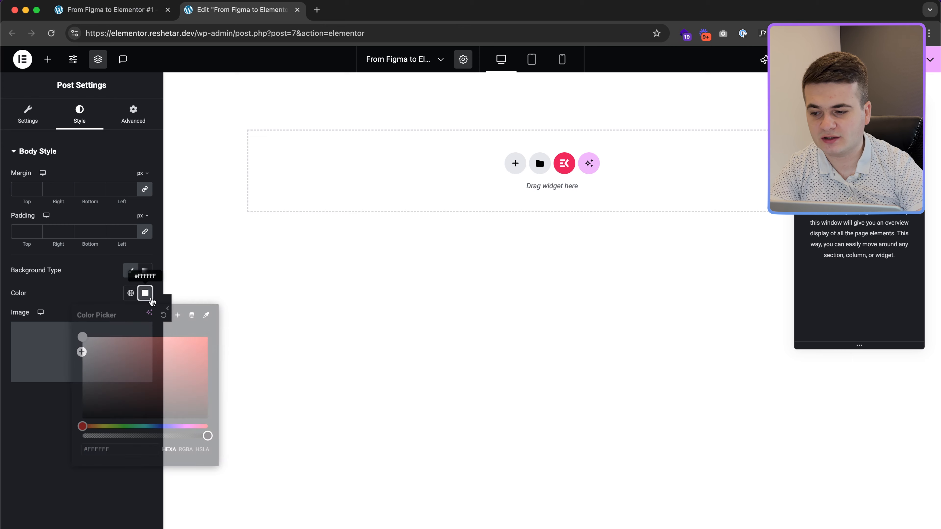
{"action": "key", "text": "super+v"}
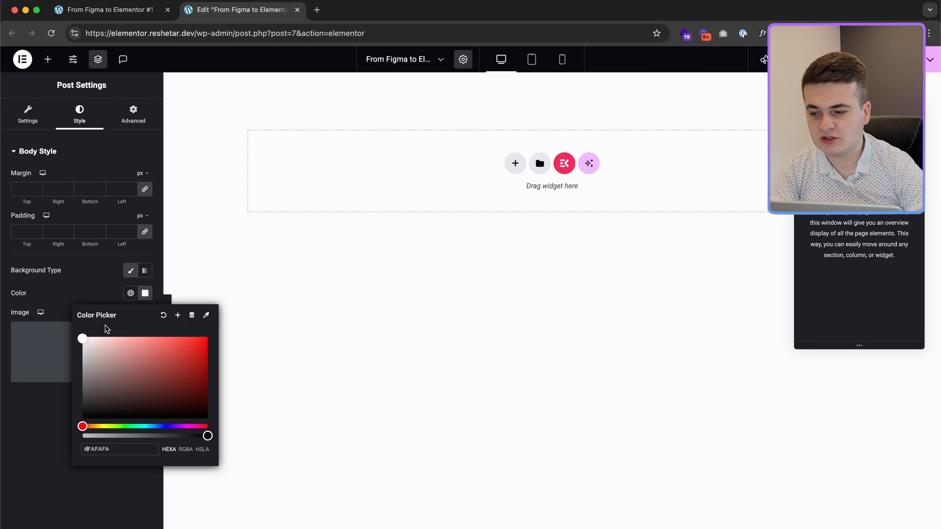
{"action": "left_click", "coordinate": [98, 291]}
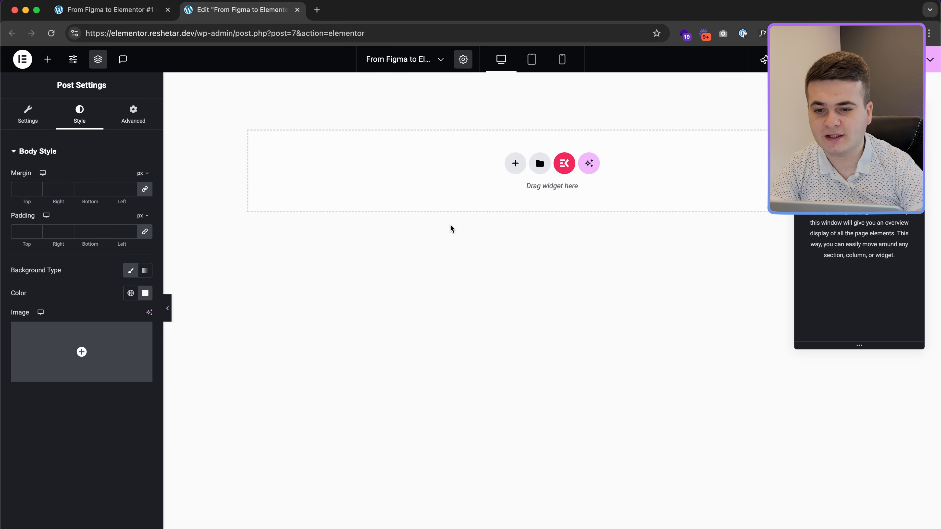
{"action": "left_click", "coordinate": [514, 160]}
Step: Add a single-column flexbox container, then check Hero 5.1, logo and button measurements in Figma
{"action": "left_click", "coordinate": [519, 195]}
{"action": "left_click", "coordinate": [398, 189]}
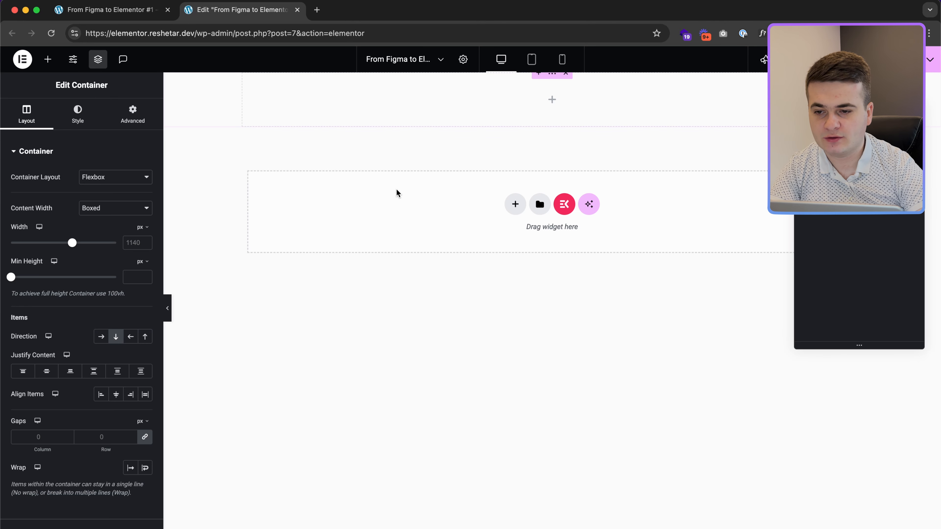
{"action": "key", "text": "ctrl+Right"}
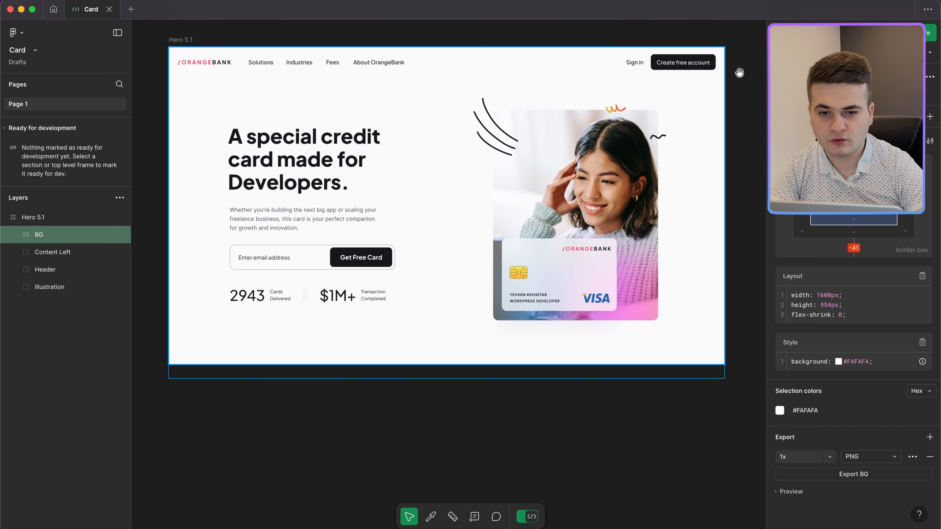
{"action": "left_click", "coordinate": [175, 41]}
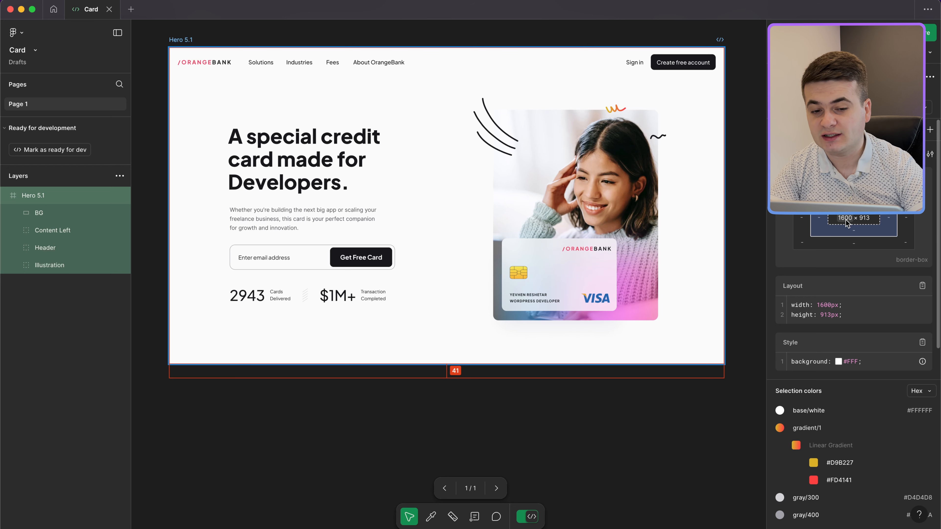
{"action": "left_click", "coordinate": [185, 62]}
{"action": "left_click", "coordinate": [713, 68]}
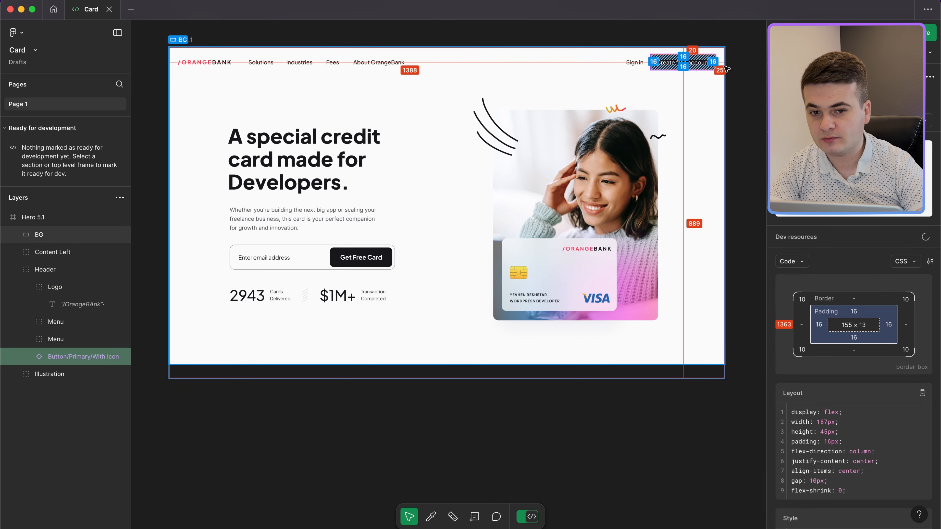
{"action": "key", "text": "ctrl+Left"}
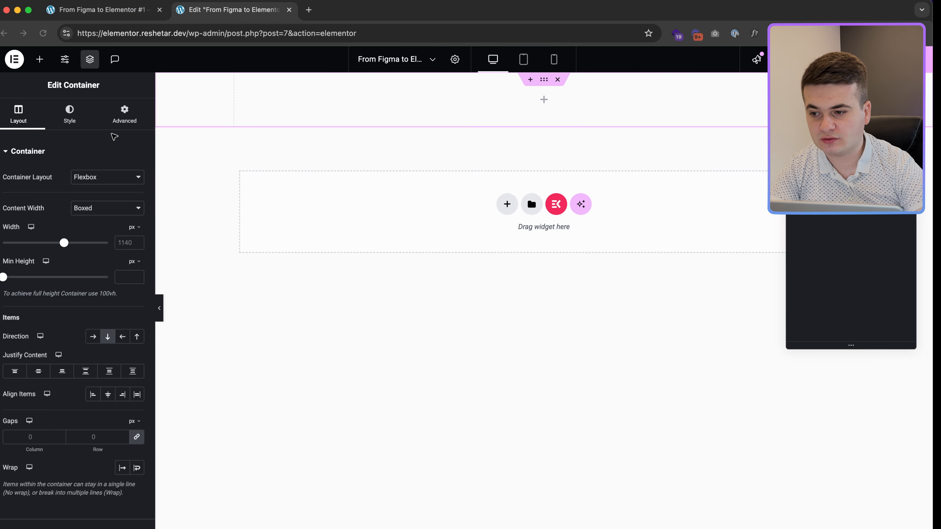
Step: Set the header container width to 1550 px and enter 20 px side padding
{"action": "left_click", "coordinate": [132, 247]}
{"action": "type", "text": "1550"}
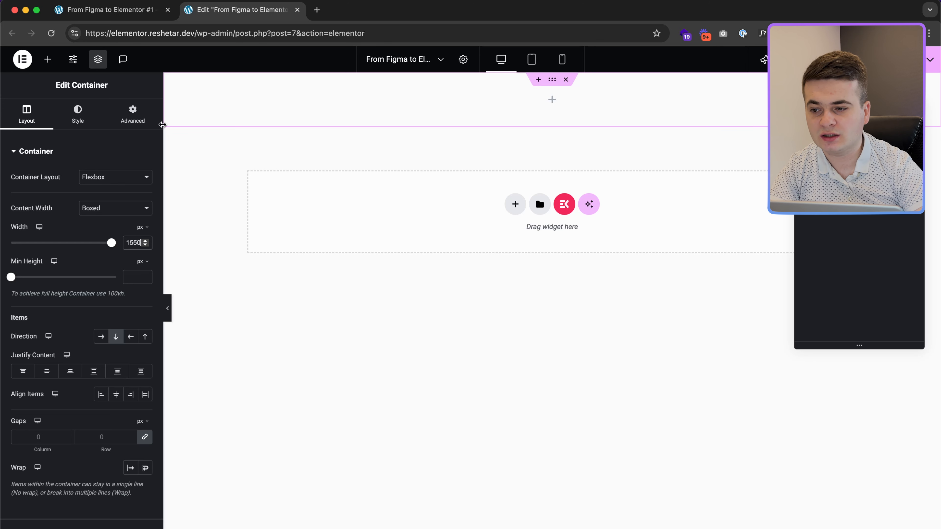
{"action": "left_click", "coordinate": [136, 119]}
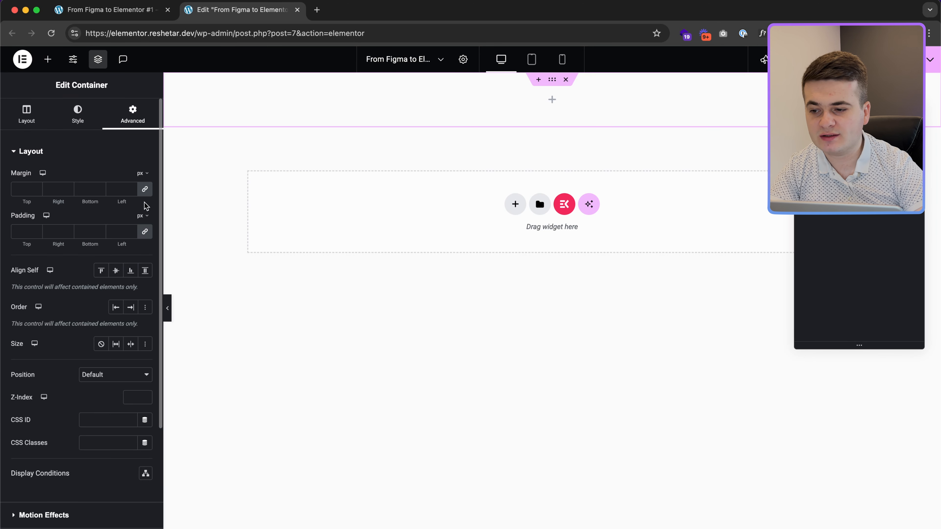
{"action": "left_click", "coordinate": [56, 231]}
{"action": "type", "text": "20"}
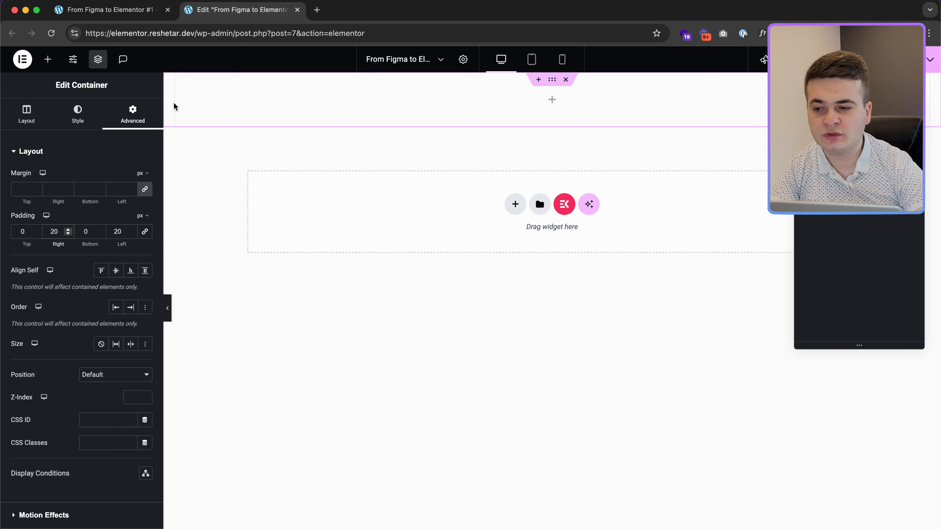
{"action": "left_click", "coordinate": [26, 113]}
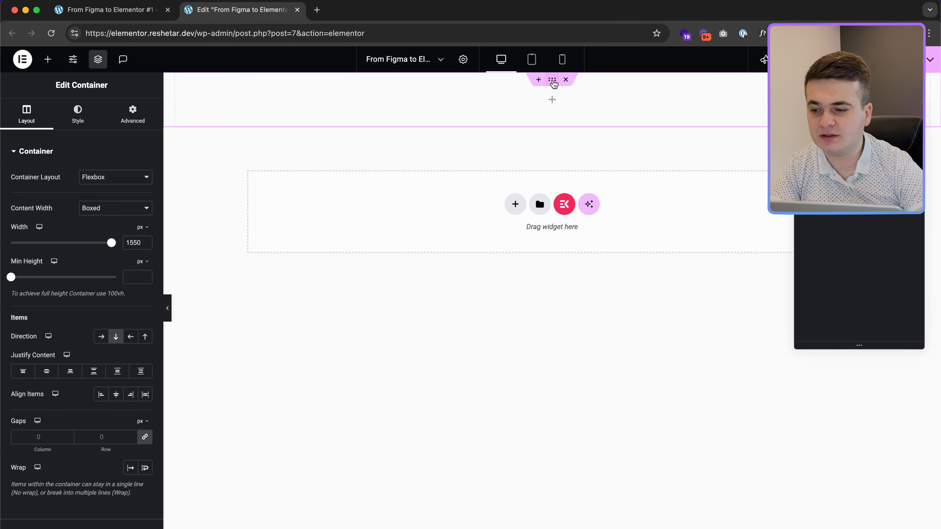
Step: Set the container's top and bottom padding to 20 px, checking the spacing against Figma
{"action": "left_click", "coordinate": [133, 115]}
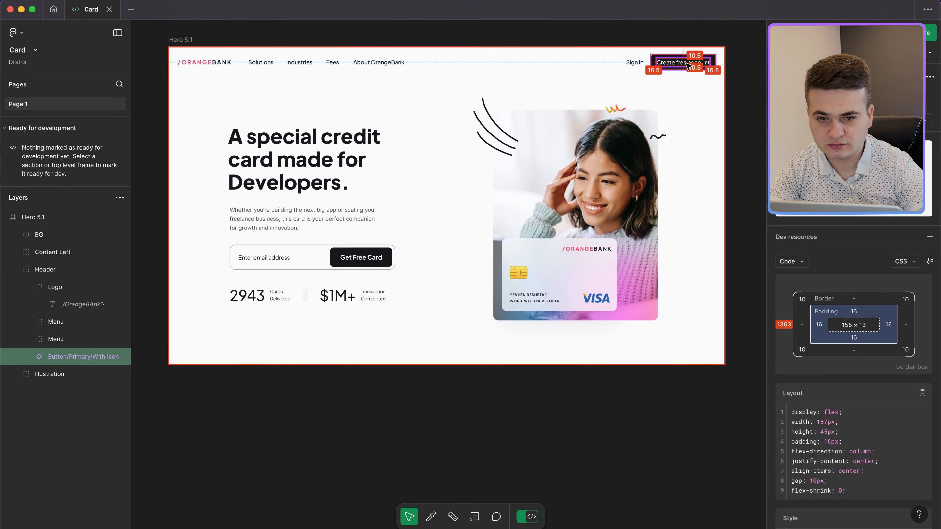
{"action": "key", "text": "ctrl+Left"}
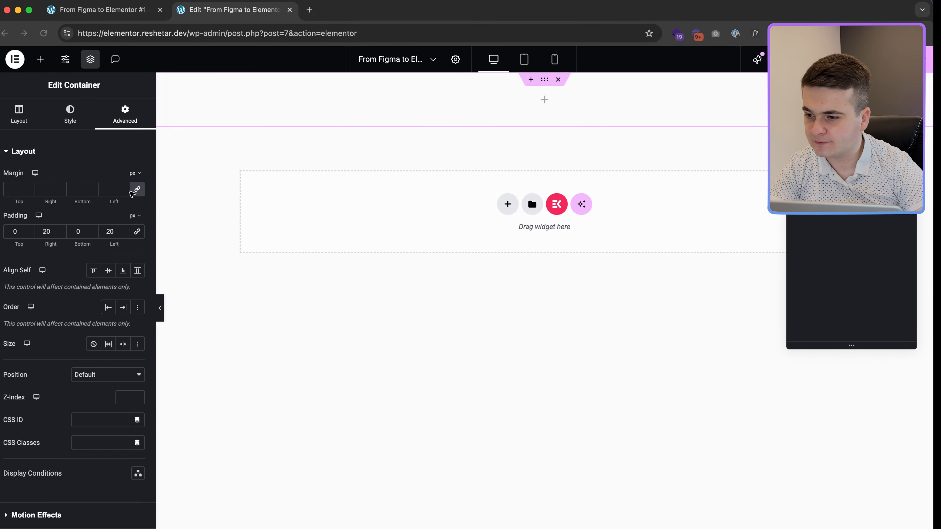
{"action": "left_click", "coordinate": [84, 231]}
{"action": "type", "text": "2"}
{"action": "left_click", "coordinate": [19, 230]}
{"action": "type", "text": "2"}
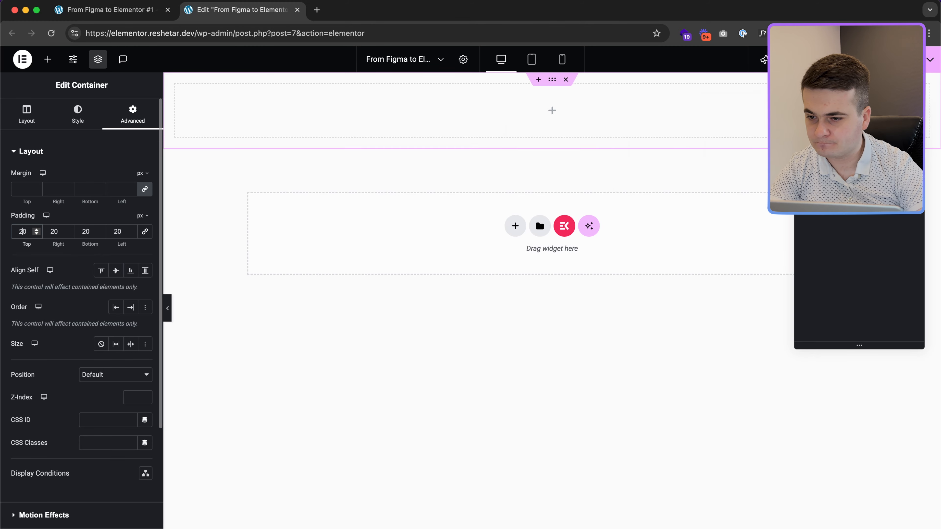
{"action": "key", "text": "ctrl+Right"}
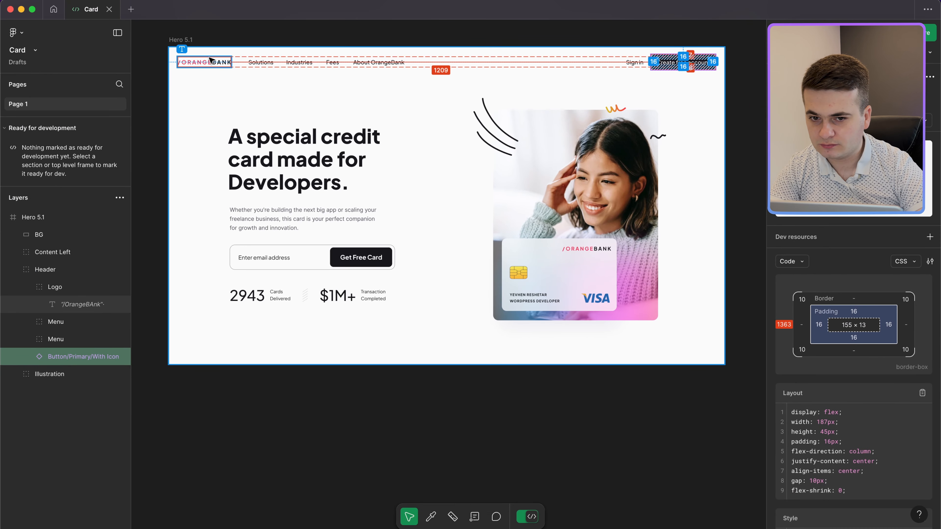
{"action": "key", "text": "ctrl+Left"}
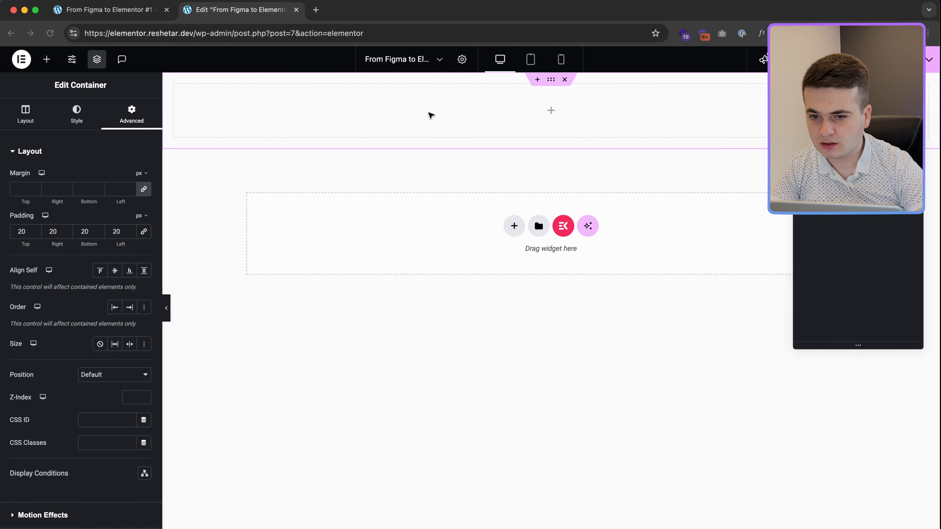
{"action": "left_click", "coordinate": [551, 110]}
Step: Add an Image widget to the header container showing the ORANGEBANK logo
{"action": "left_click_drag", "start_coordinate": [111, 288], "coordinate": [481, 109]}
{"action": "left_click", "coordinate": [100, 224]}
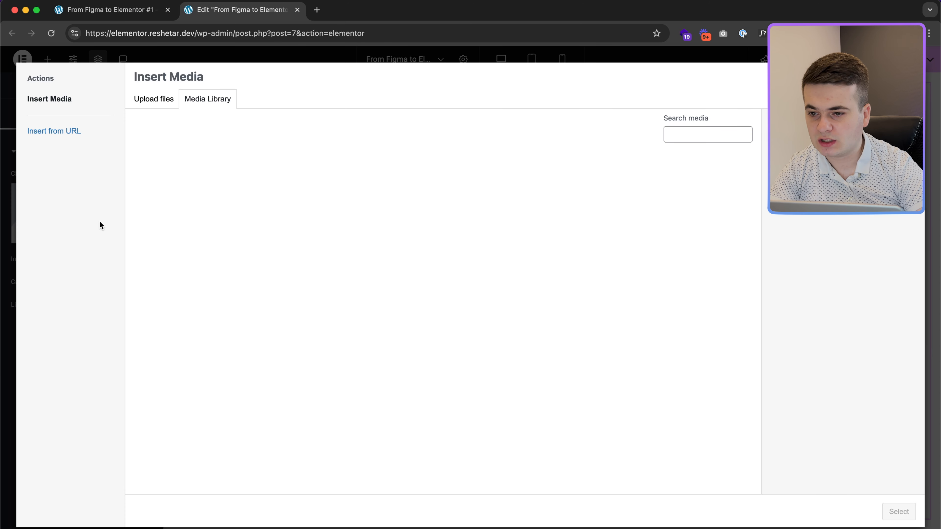
{"action": "left_click", "coordinate": [320, 197]}
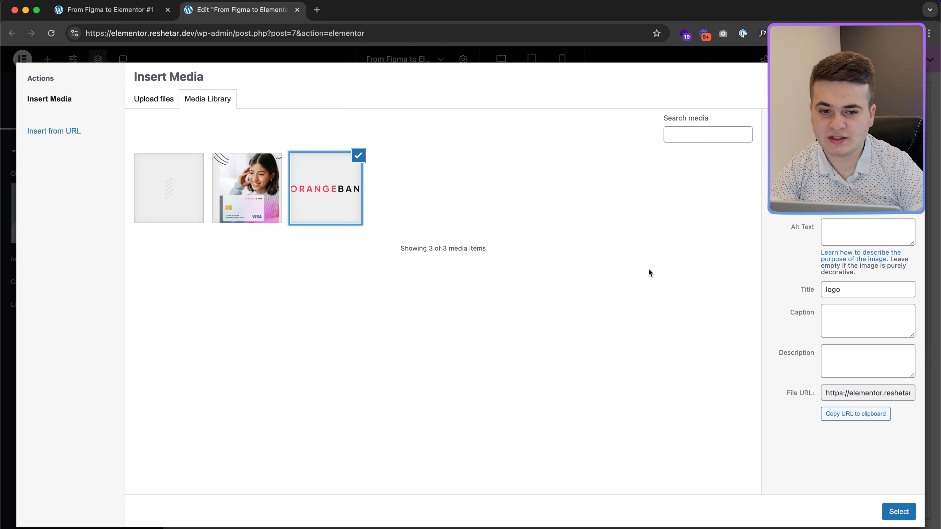
{"action": "left_click", "coordinate": [899, 512]}
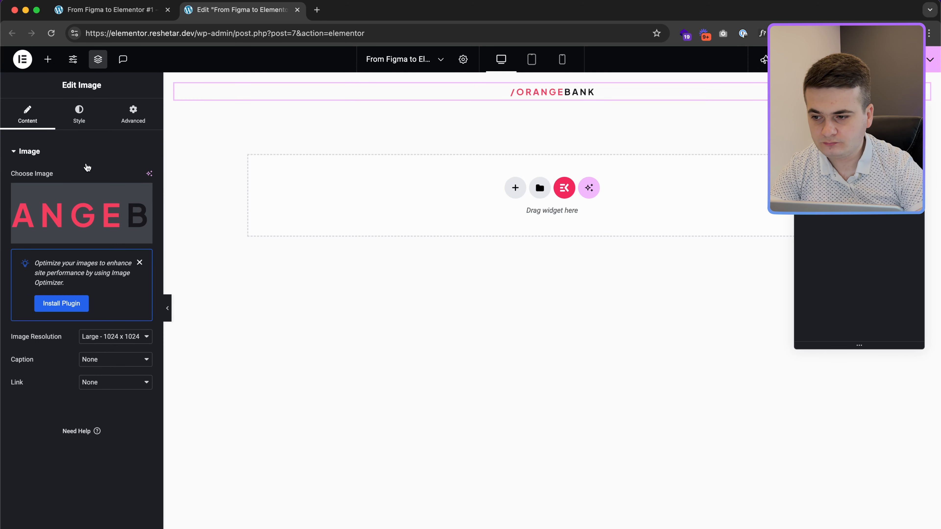
Step: Align the logo left and link it to the Site URL dynamic tag
{"action": "left_click", "coordinate": [79, 117]}
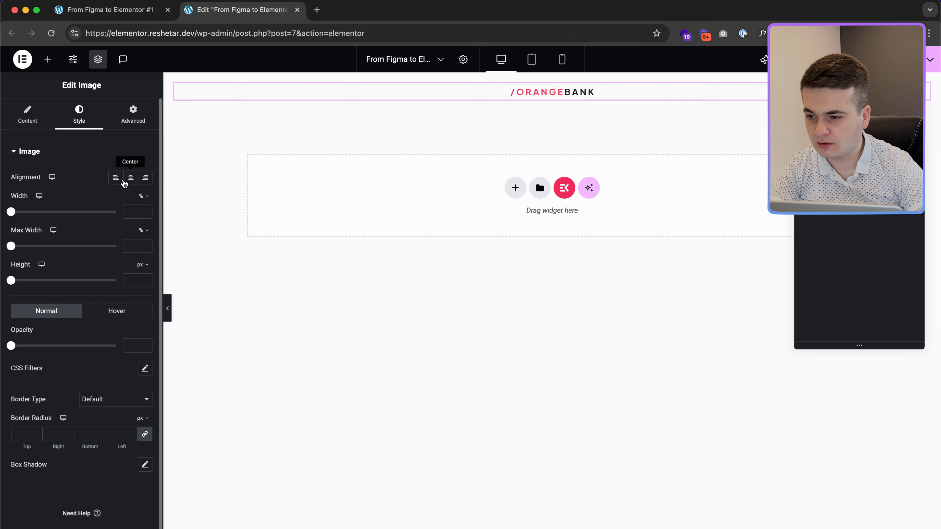
{"action": "left_click", "coordinate": [116, 177]}
{"action": "left_click", "coordinate": [27, 118]}
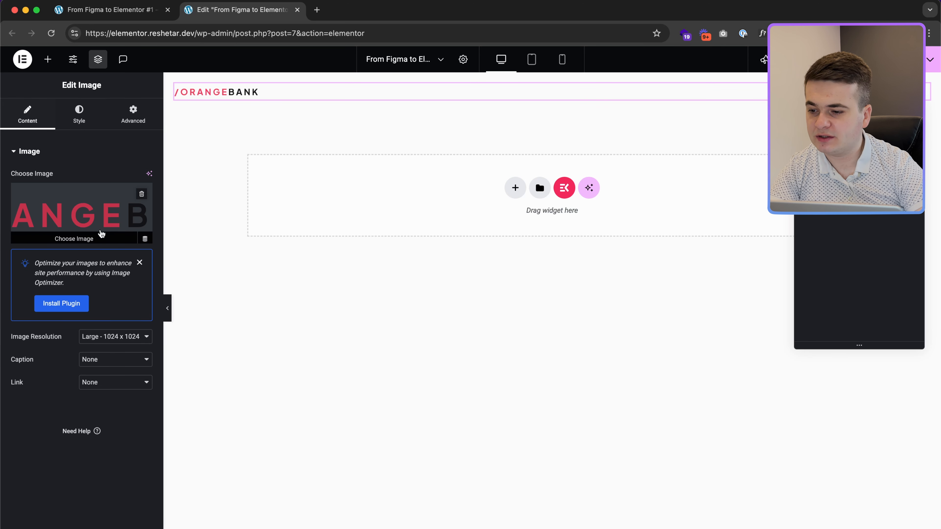
{"action": "left_click", "coordinate": [133, 383]}
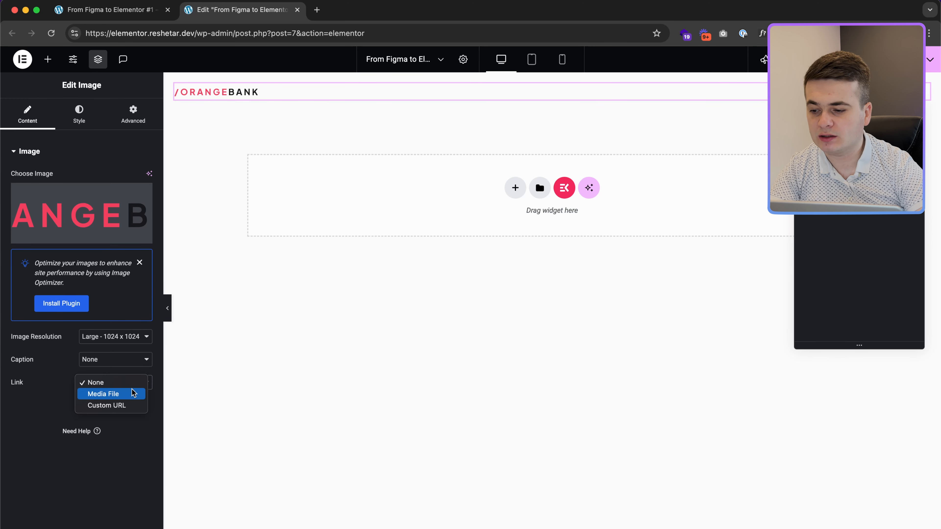
{"action": "left_click", "coordinate": [124, 407]}
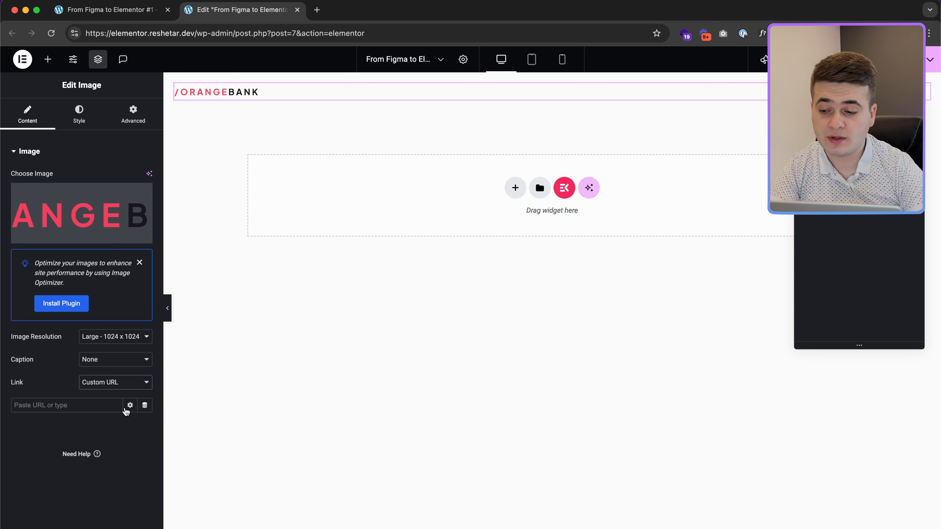
{"action": "left_click", "coordinate": [145, 406]}
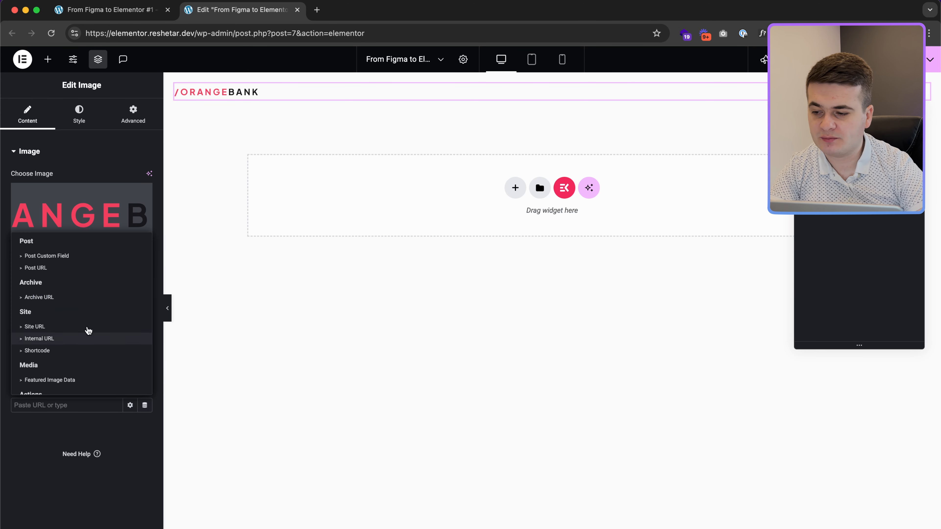
{"action": "left_click", "coordinate": [35, 327]}
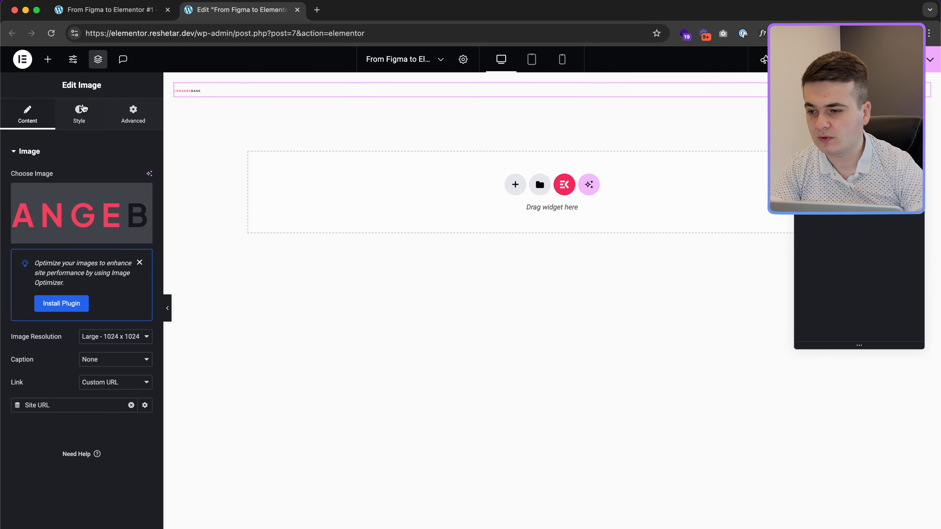
Step: Set the logo's width and max width to 154 px, matching the Figma design
{"action": "key", "text": "ctrl+Right"}
{"action": "left_click", "coordinate": [207, 62]}
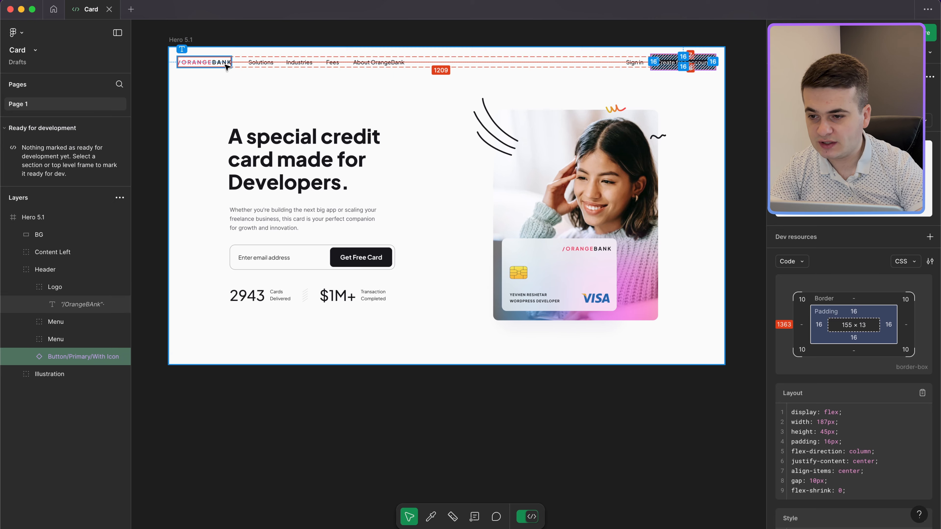
{"action": "key", "text": "ctrl+Left"}
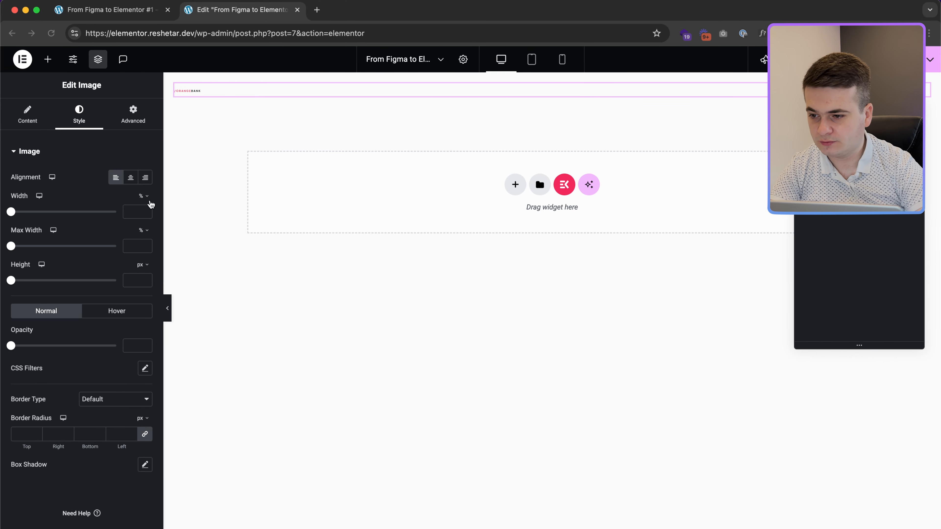
{"action": "left_click", "coordinate": [142, 196]}
{"action": "left_click", "coordinate": [145, 207]}
{"action": "left_click", "coordinate": [130, 212]}
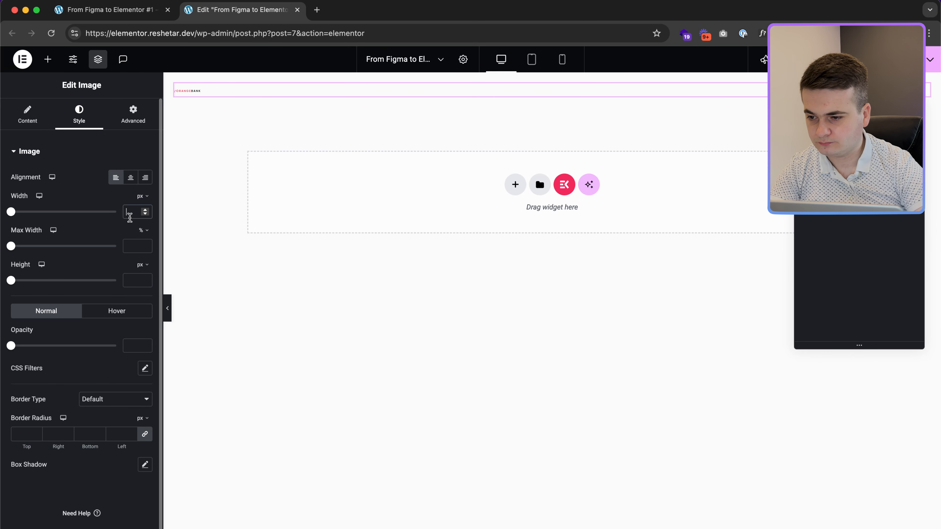
{"action": "type", "text": "154"}
{"action": "left_click", "coordinate": [142, 230]}
{"action": "left_click", "coordinate": [145, 241]}
{"action": "left_click", "coordinate": [131, 245]}
{"action": "type", "text": "154"}
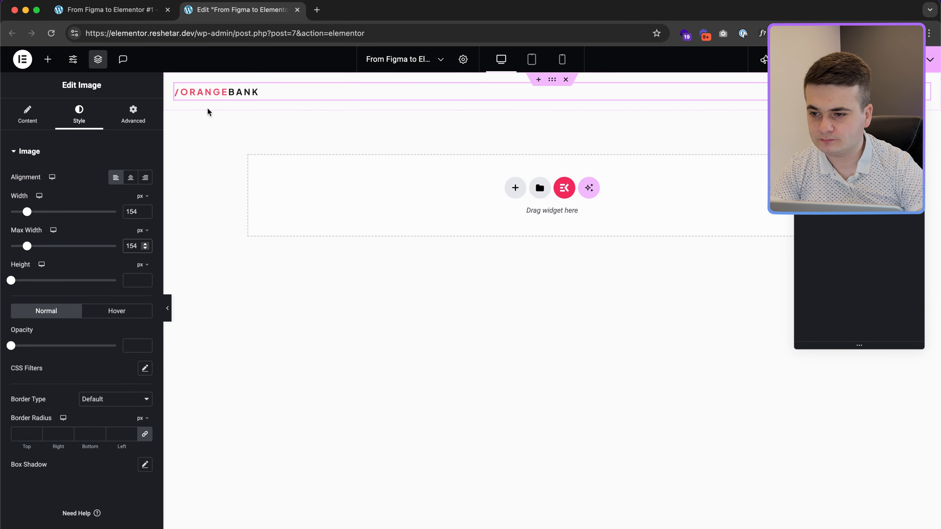
Step: Give the logo a 50 px right margin with no bottom margin
{"action": "left_click", "coordinate": [133, 115]}
{"action": "left_click", "coordinate": [87, 189]}
{"action": "type", "text": "50"}
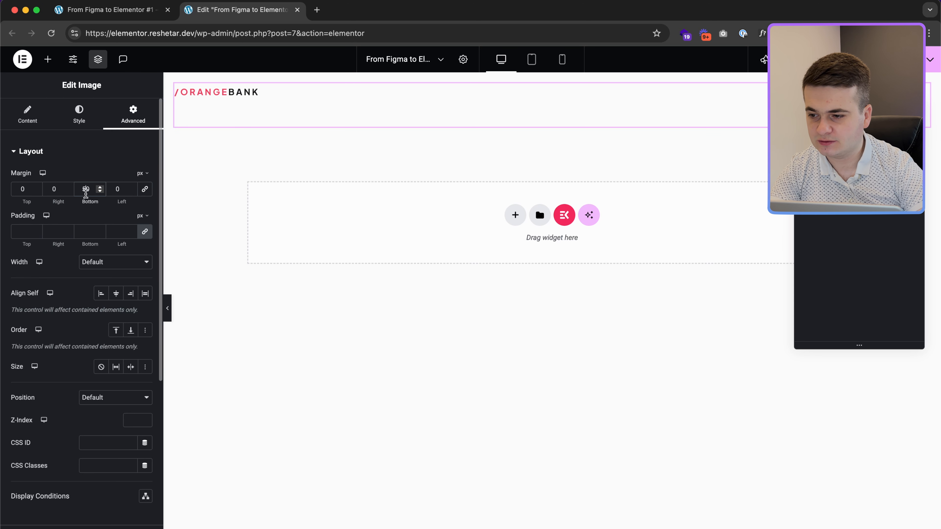
{"action": "key", "text": "BackSpace"}
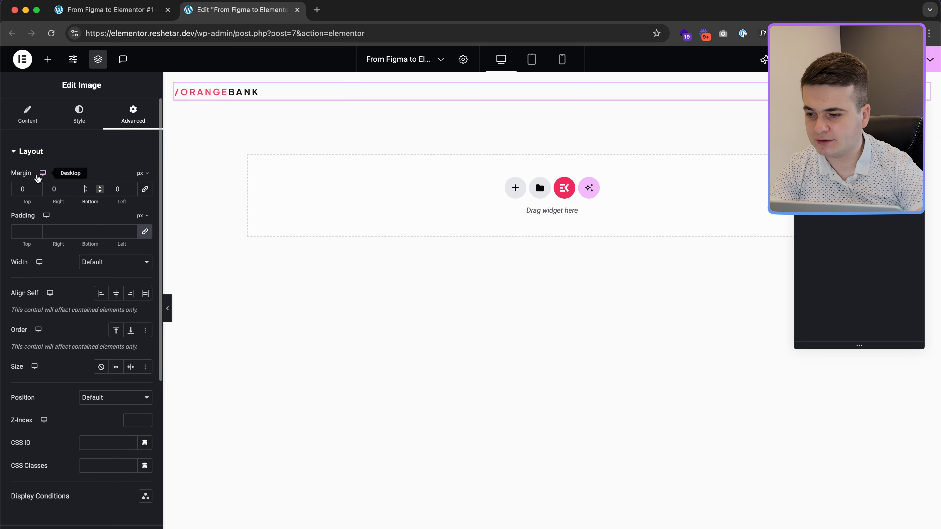
{"action": "left_click", "coordinate": [44, 189]}
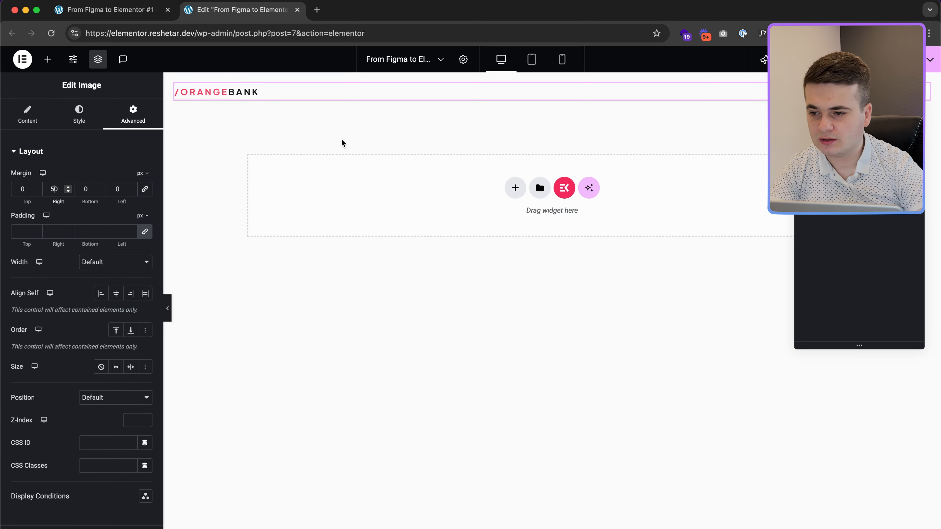
{"action": "key", "text": "super+Tab"}
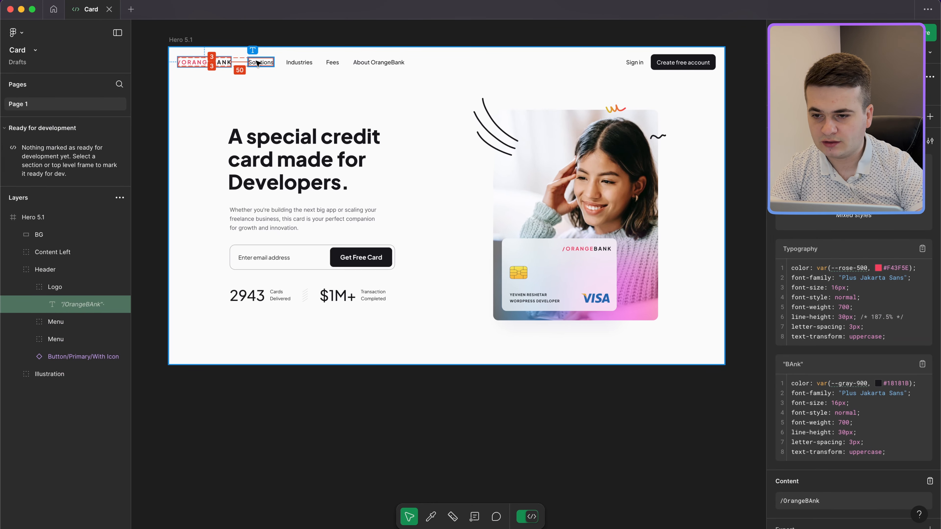
{"action": "key", "text": "super+Tab"}
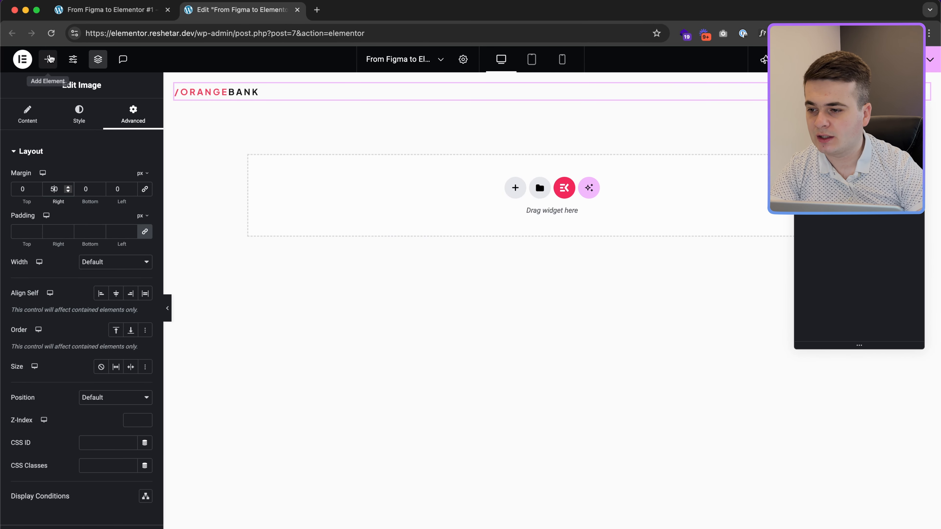
Step: Add a WordPress Menu widget using Header Menu (#1) and open the Menus admin screen
{"action": "left_click", "coordinate": [48, 59]}
{"action": "type", "text": "menu"}
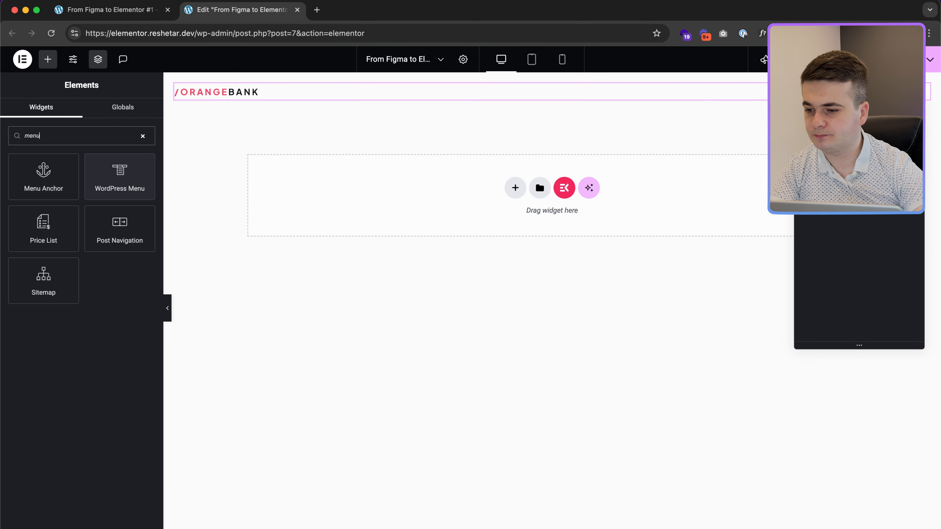
{"action": "left_click_drag", "start_coordinate": [103, 188], "coordinate": [221, 96]}
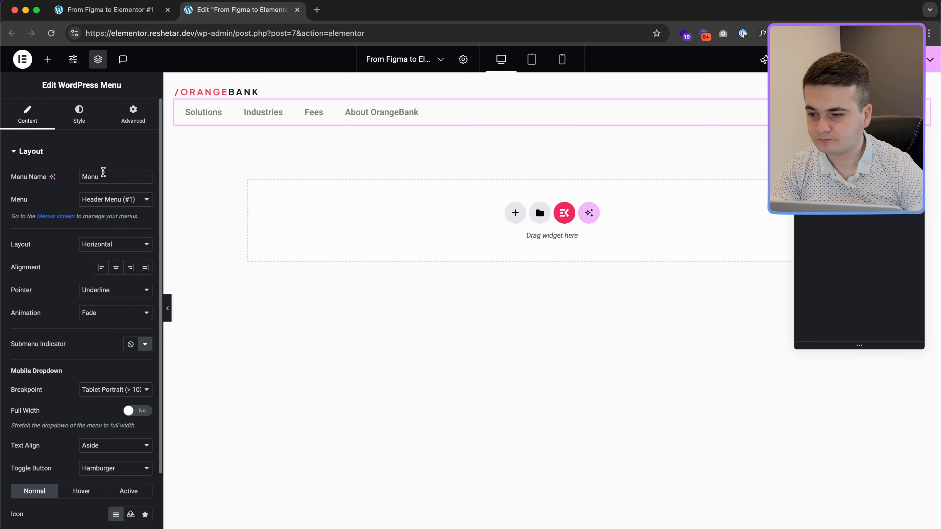
{"action": "left_click", "coordinate": [106, 200]}
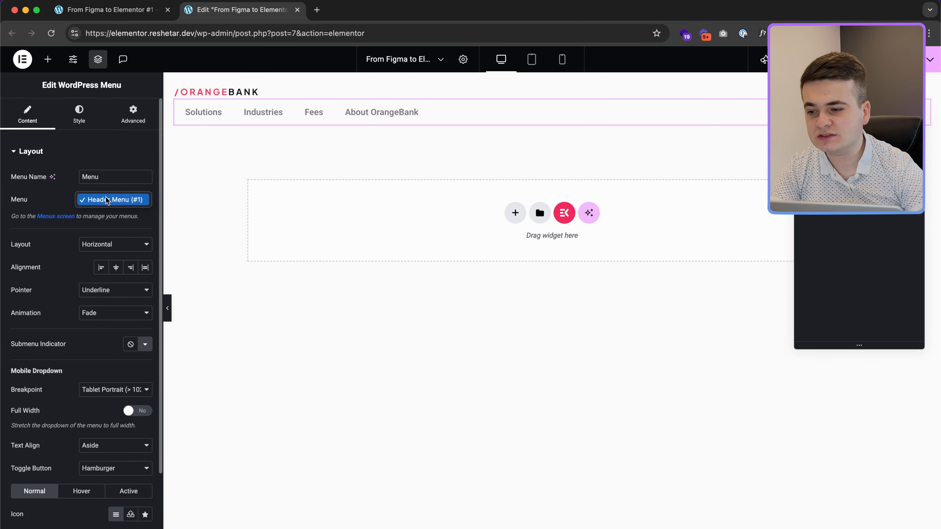
{"action": "left_click", "coordinate": [88, 216]}
{"action": "left_click", "coordinate": [55, 218]}
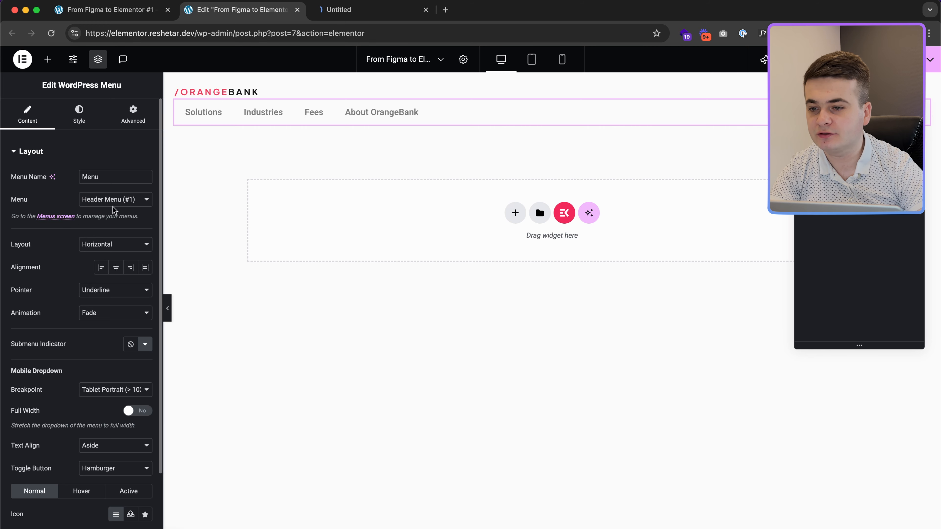
{"action": "left_click", "coordinate": [347, 9]}
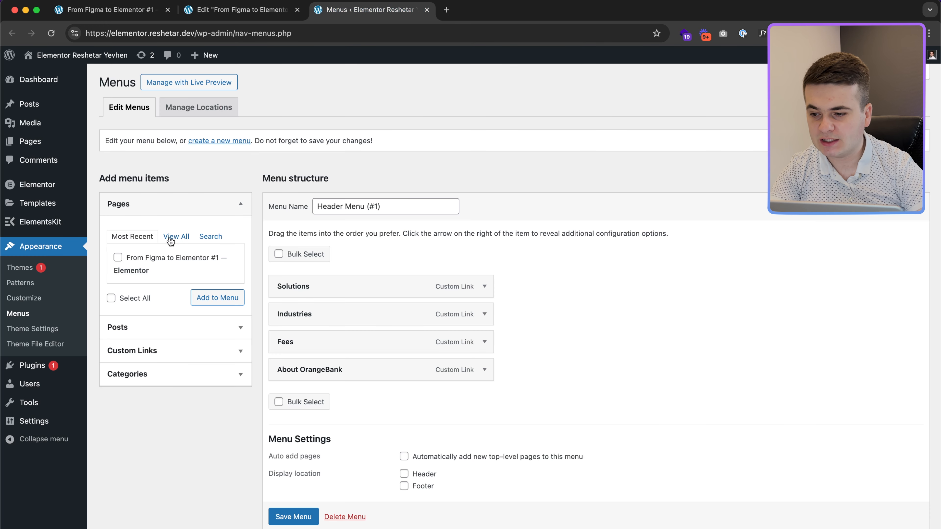
Step: Review the About OrangeBank custom link, save Header Menu (#1), and close the Menus tab
{"action": "left_click", "coordinate": [169, 350]}
{"action": "left_click", "coordinate": [159, 284]}
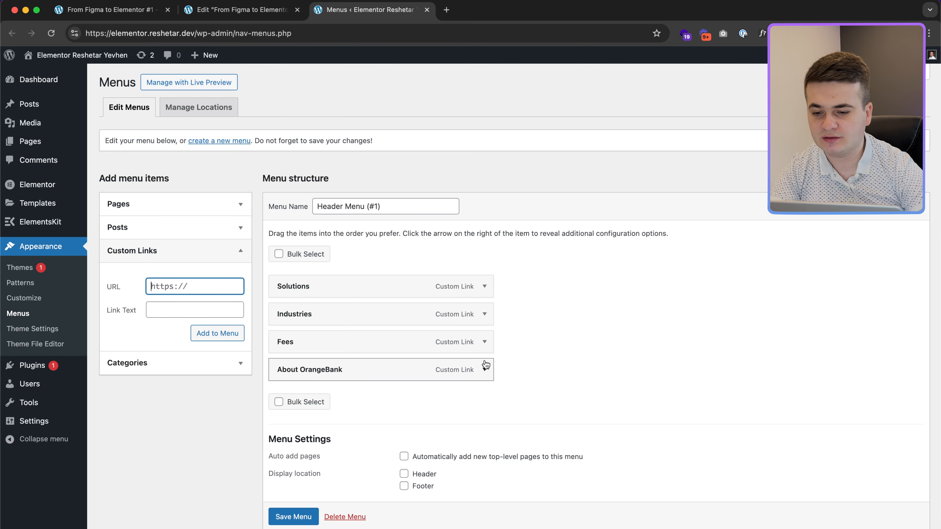
{"action": "left_click", "coordinate": [484, 369]}
{"action": "left_click", "coordinate": [484, 369]}
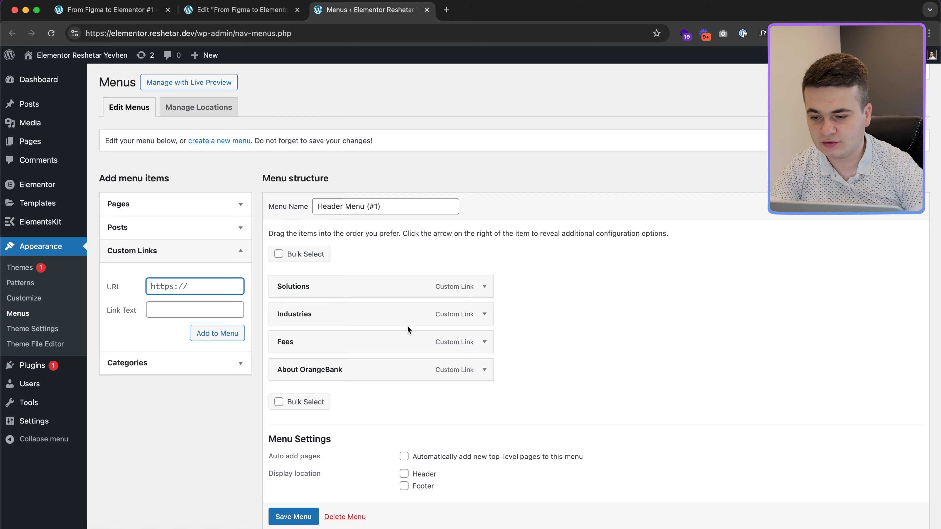
{"action": "scroll", "coordinate": [407, 326], "scroll_direction": "down", "scroll_amount": 2}
{"action": "left_click", "coordinate": [295, 483]}
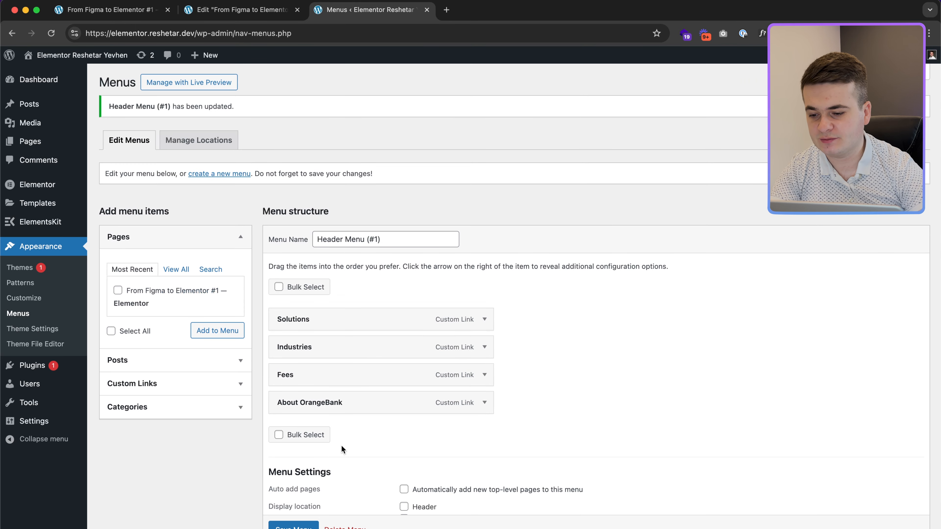
{"action": "left_click", "coordinate": [426, 10]}
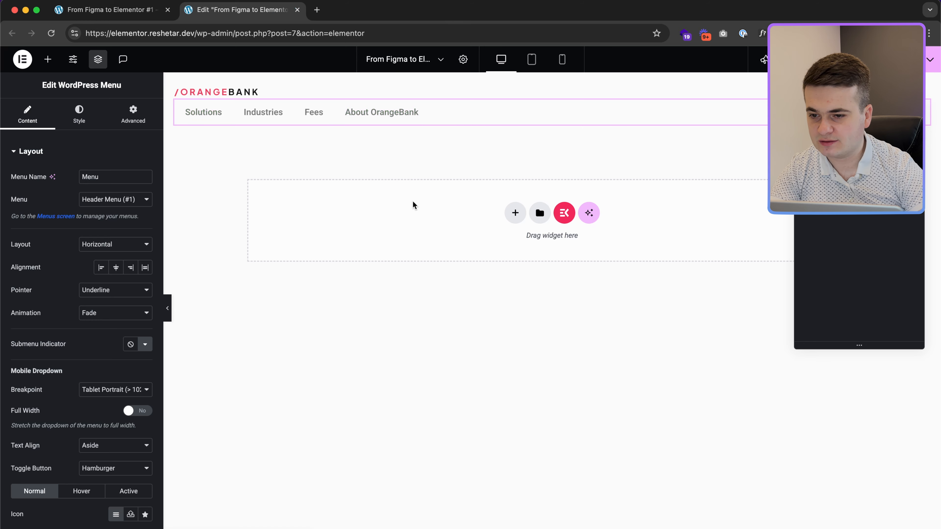
Step: Check the Sign in text in Figma, then select the header Container and bring up Elements
{"action": "key", "text": "ctrl+Right"}
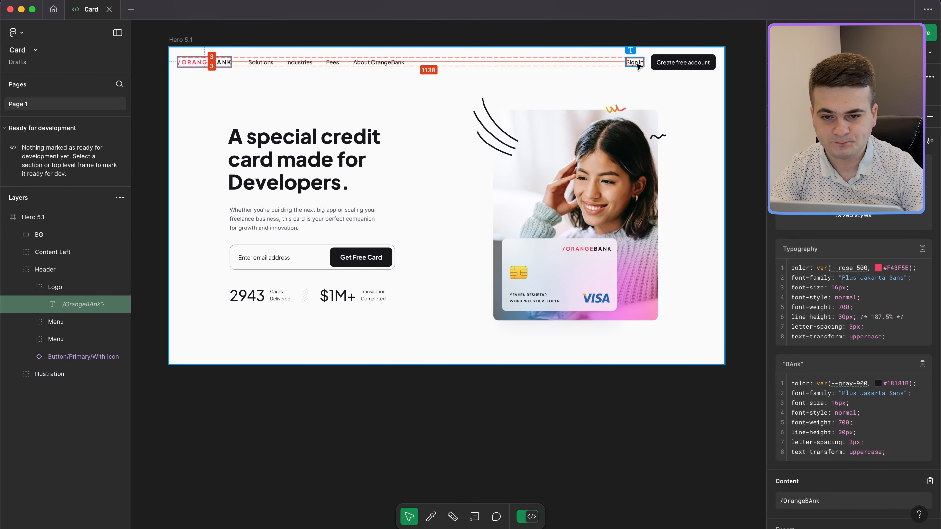
{"action": "left_click", "coordinate": [635, 62]}
{"action": "key", "text": "ctrl+Left"}
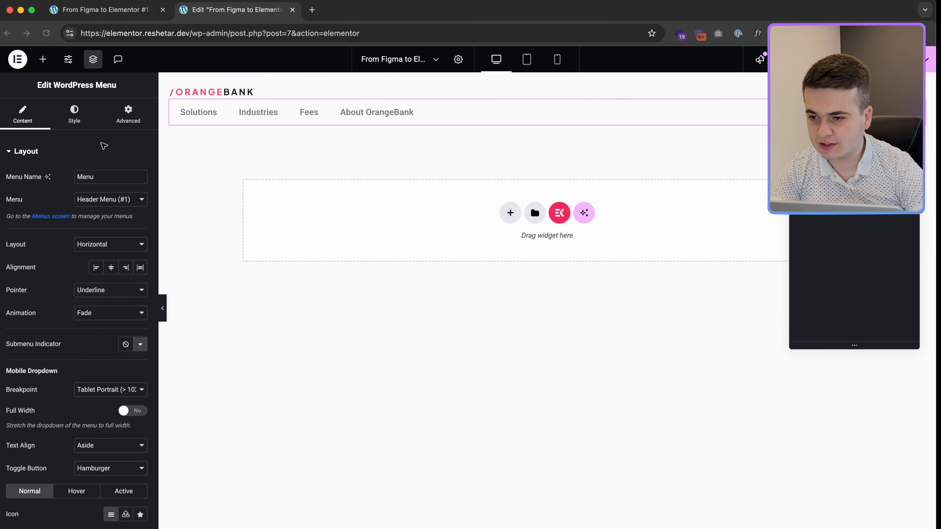
{"action": "left_click", "coordinate": [52, 65]}
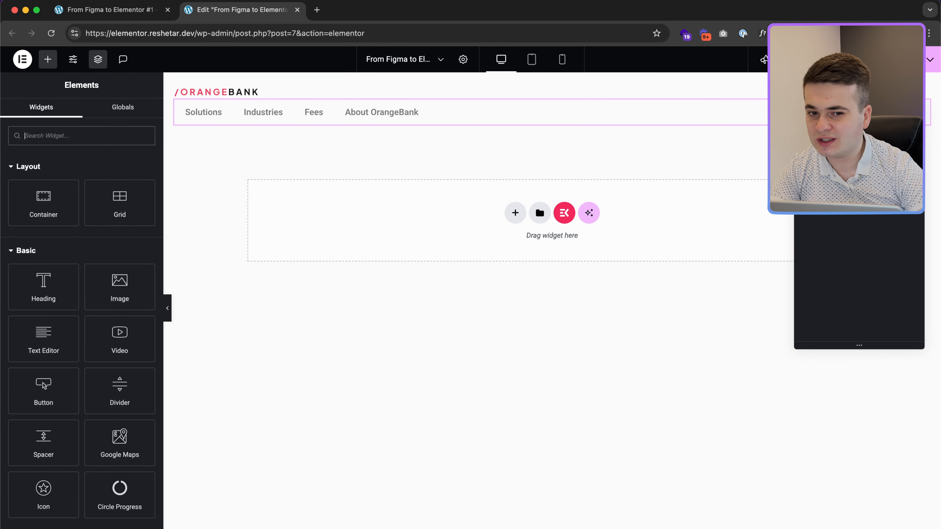
{"action": "left_click", "coordinate": [864, 130]}
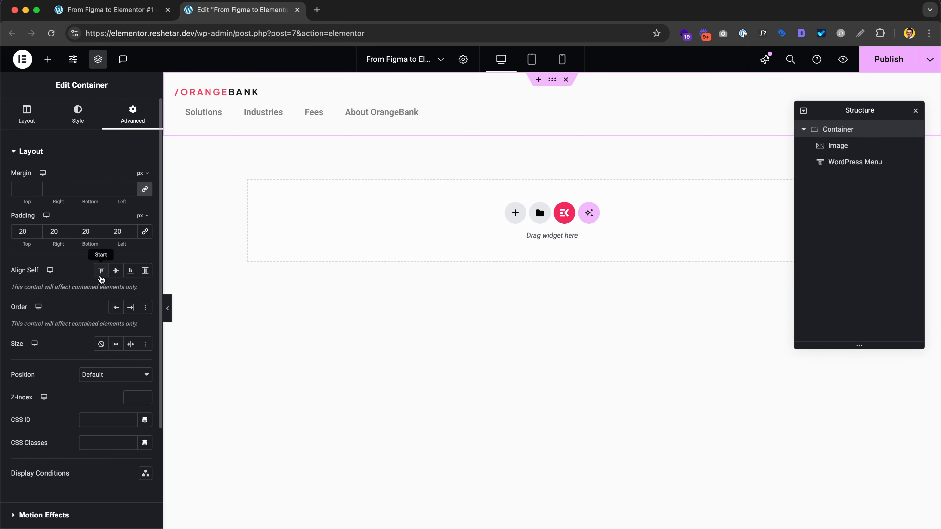
{"action": "left_click", "coordinate": [47, 68]}
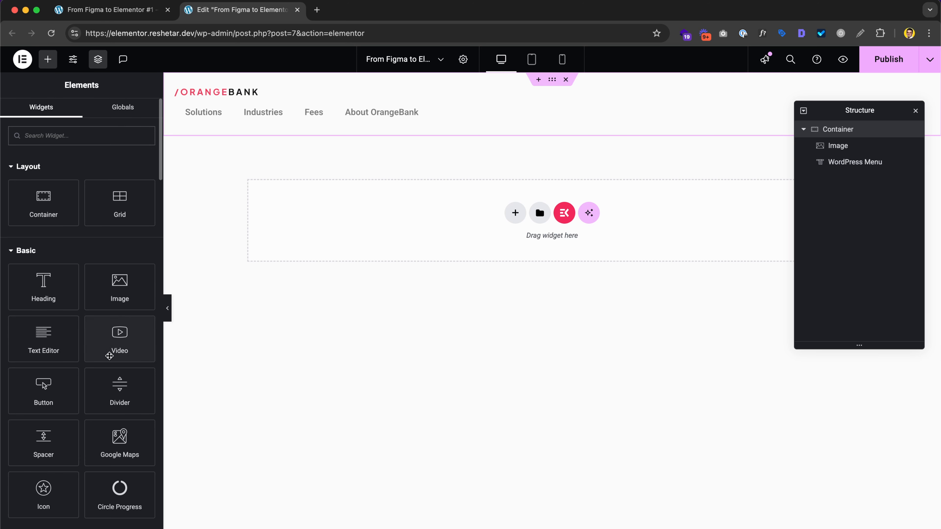
Step: Add a Button widget to the header labelled 'Sign in'
{"action": "left_click", "coordinate": [61, 385]}
{"action": "triple_click", "coordinate": [107, 196]}
{"action": "type", "text": "Sign in"}
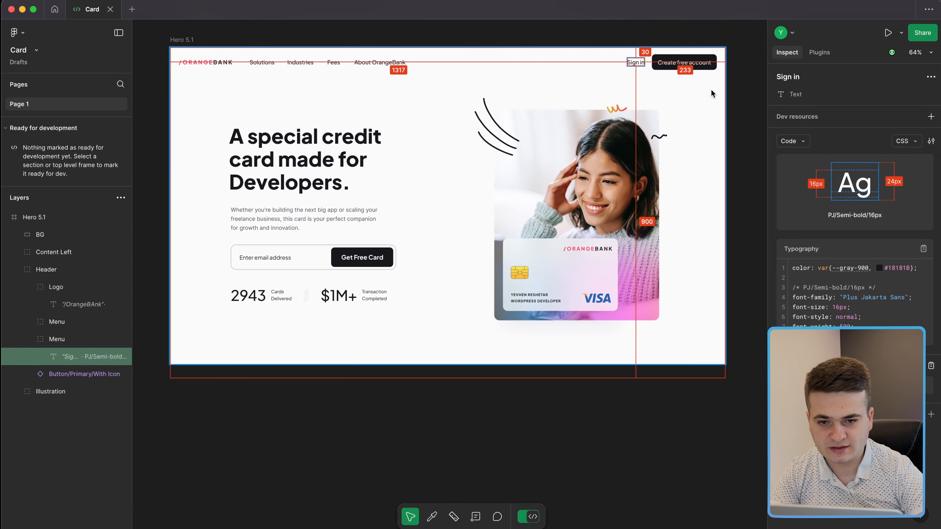
Step: Inspect the Sign in typography and Create free account button sizing in Figma
{"action": "left_click", "coordinate": [672, 65]}
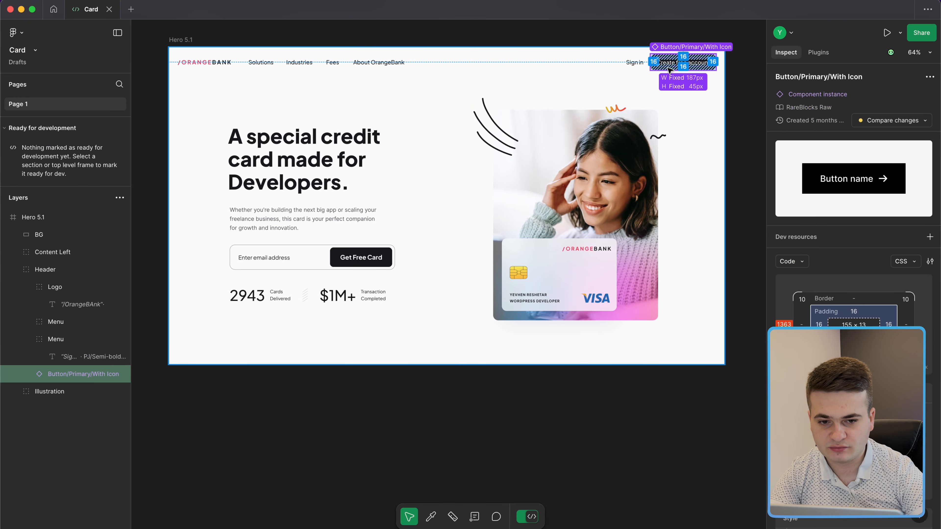
{"action": "left_click", "coordinate": [633, 63]}
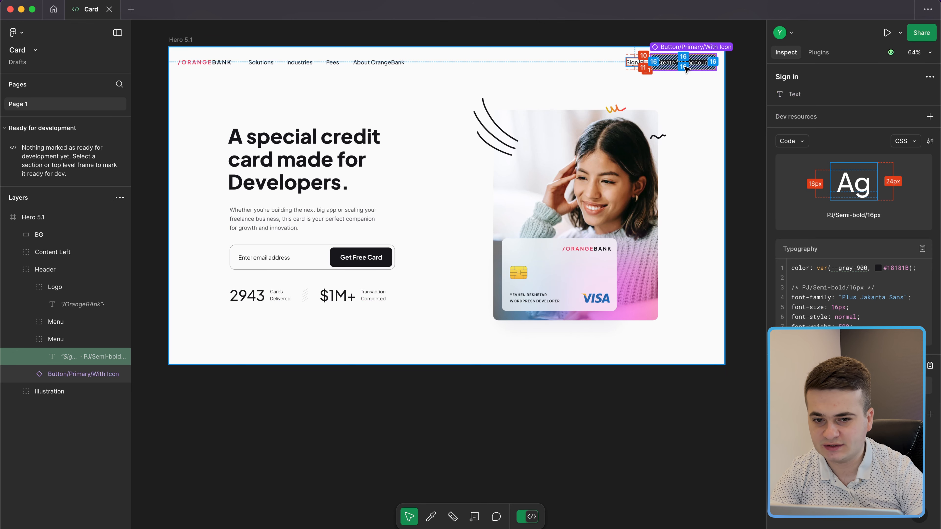
{"action": "left_click", "coordinate": [671, 63]}
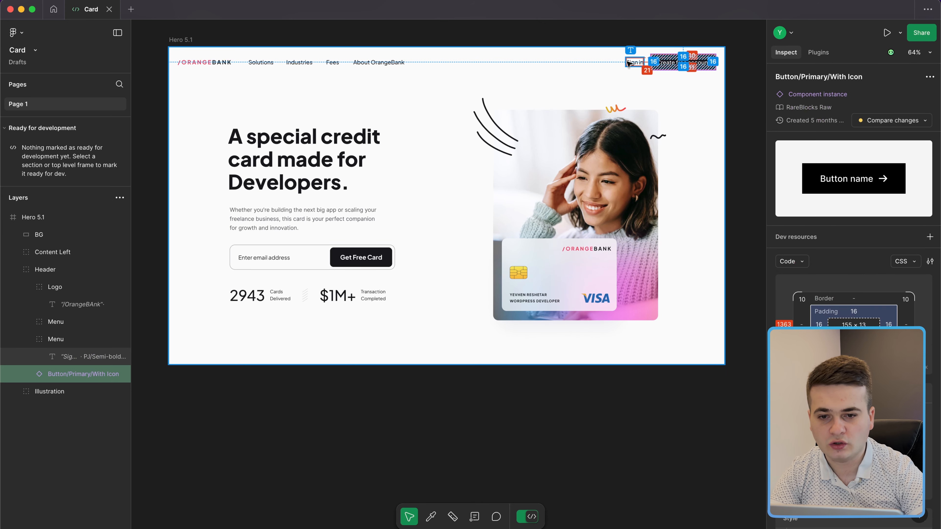
{"action": "left_click", "coordinate": [629, 62]}
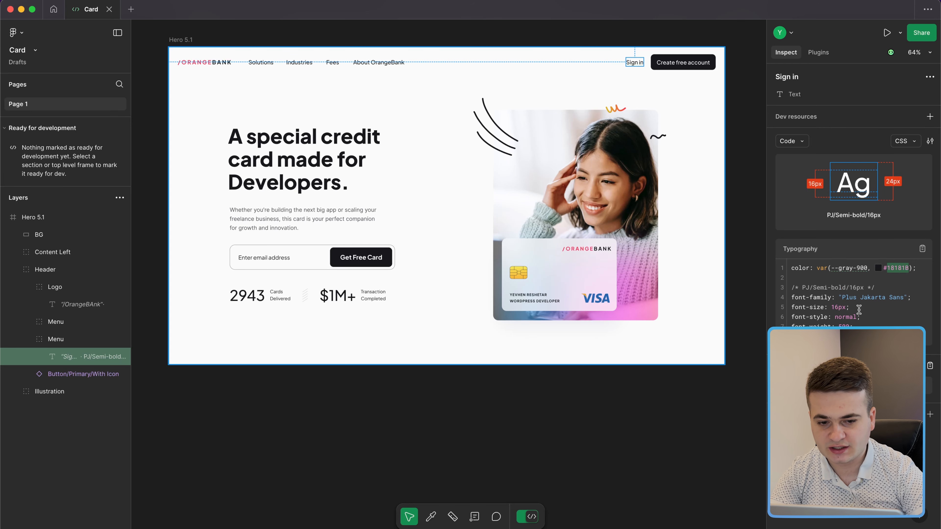
{"action": "key", "text": "ctrl+Left"}
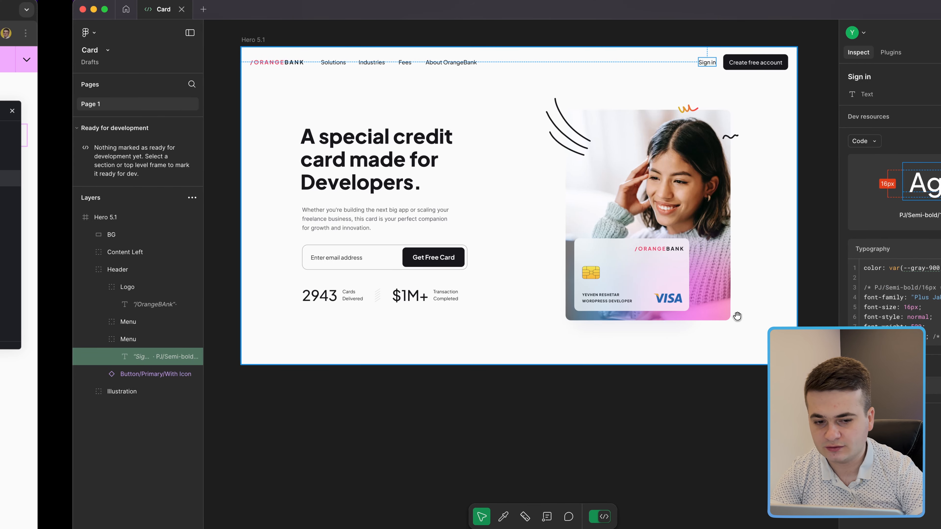
{"action": "key", "text": "ctrl+Right"}
{"action": "key", "text": "ctrl+Left"}
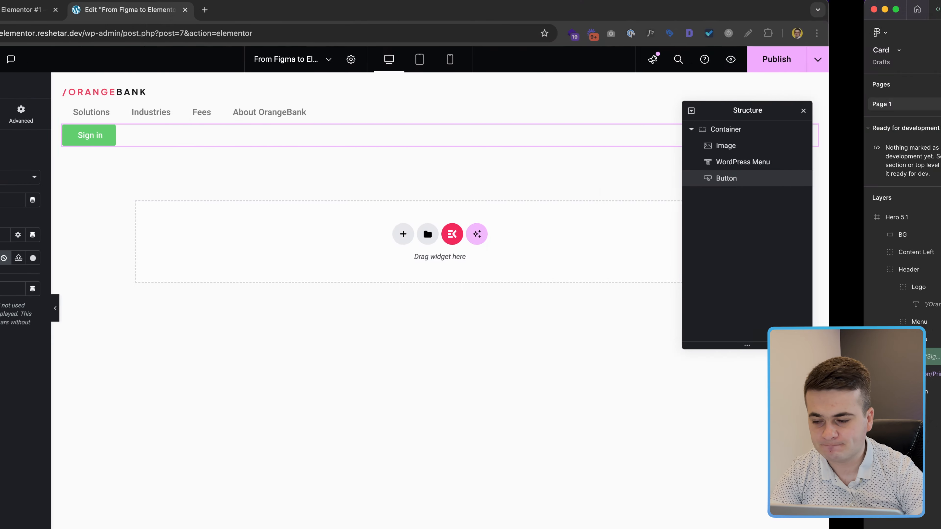
Step: Set the Sign in button's padding to 0, background #ffffff00, and text colour #18181B
{"action": "left_click", "coordinate": [83, 121]}
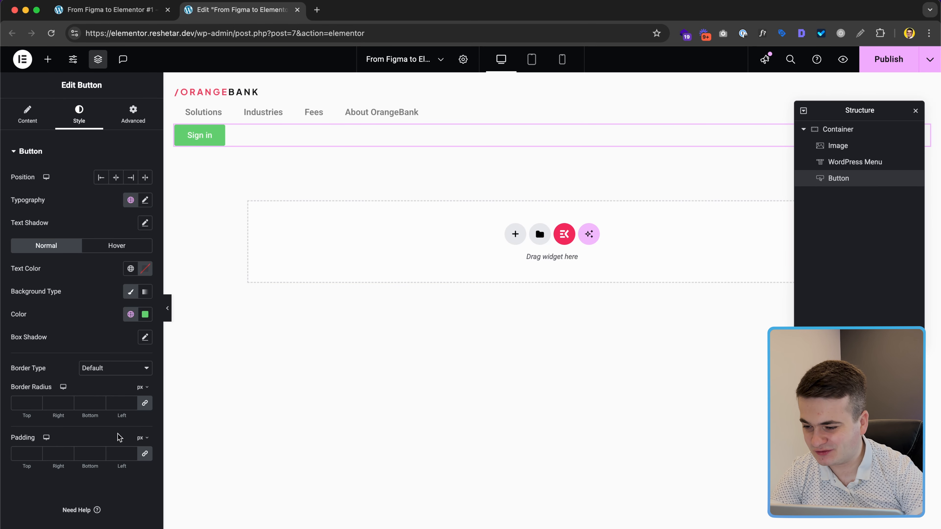
{"action": "left_click", "coordinate": [114, 450]}
{"action": "type", "text": "0"}
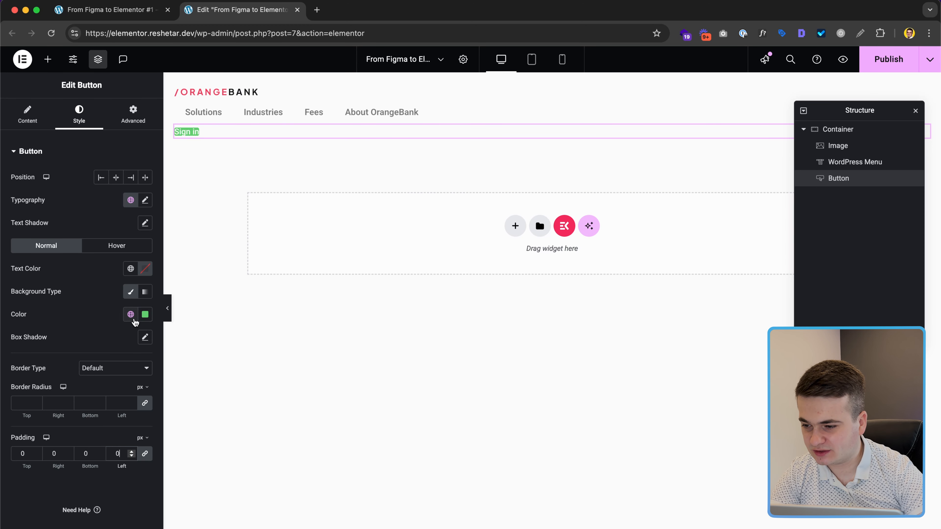
{"action": "left_click", "coordinate": [144, 314]}
{"action": "type", "text": "#"}
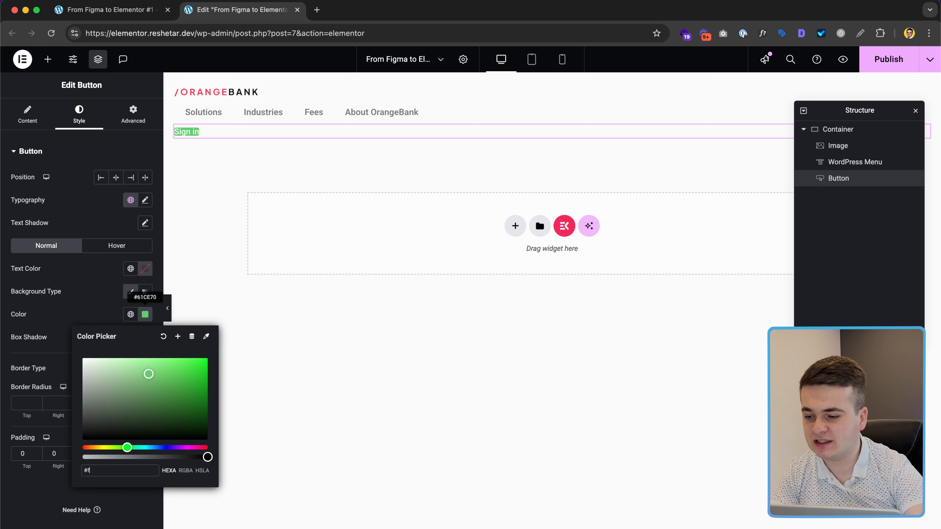
{"action": "type", "text": "fffff"}
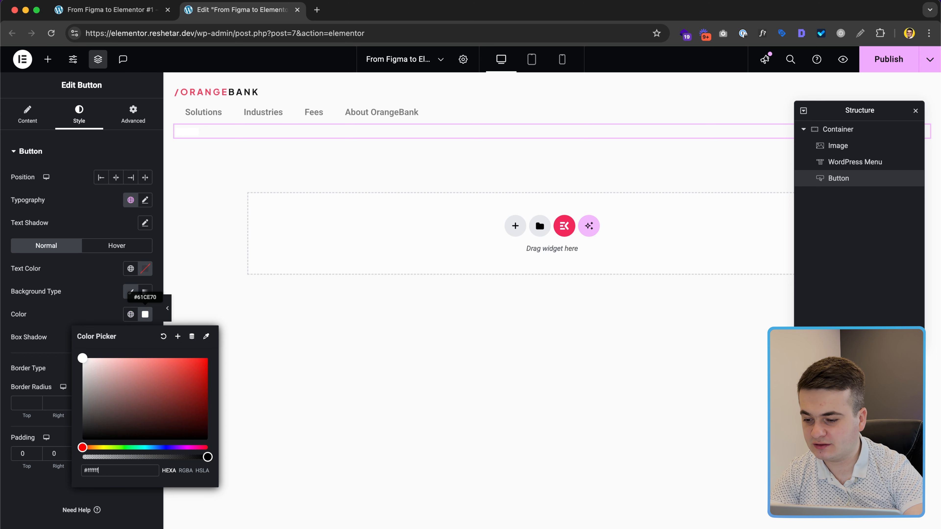
{"action": "type", "text": "f00"}
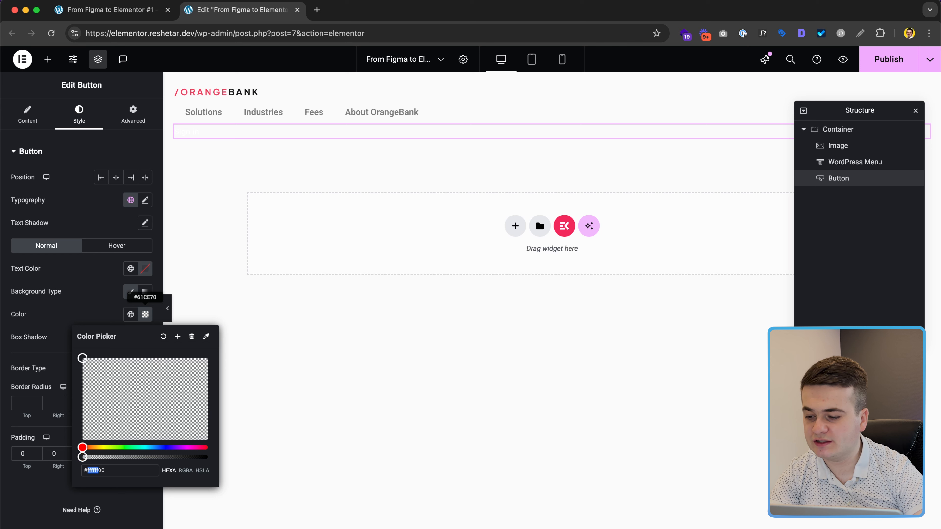
{"action": "key", "text": "Right"}
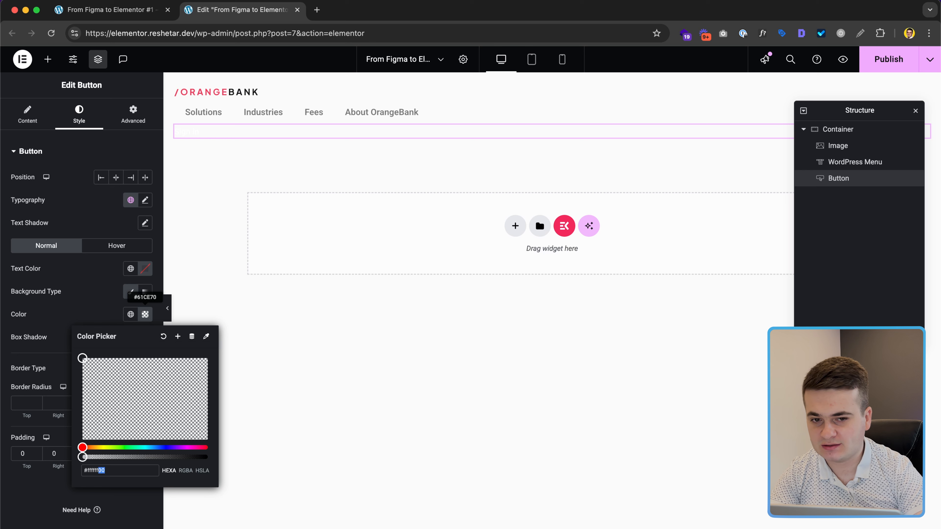
{"action": "left_click", "coordinate": [145, 269]}
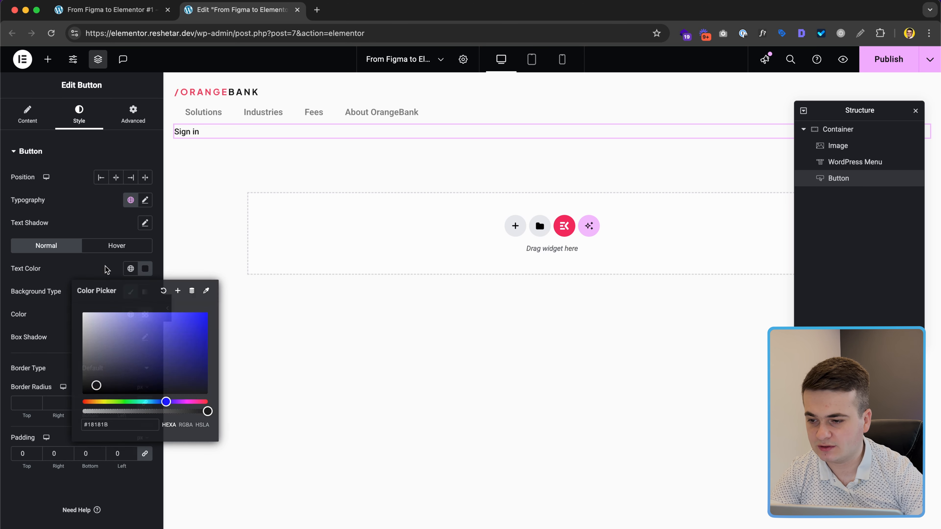
Step: Set the Sign in button font to Plus Jakarta Sans at 16 px
{"action": "left_click", "coordinate": [147, 269]}
{"action": "left_click", "coordinate": [145, 200]}
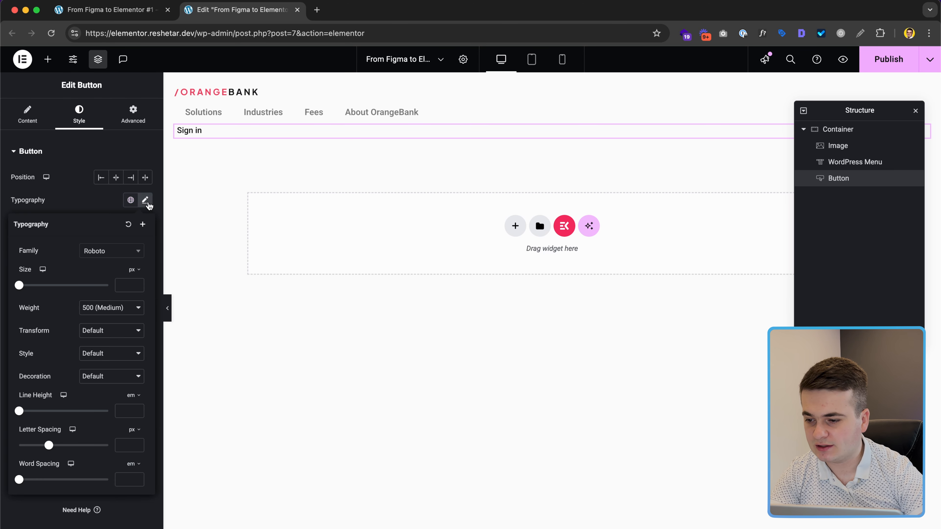
{"action": "left_click", "coordinate": [114, 250]}
{"action": "type", "text": "jara"}
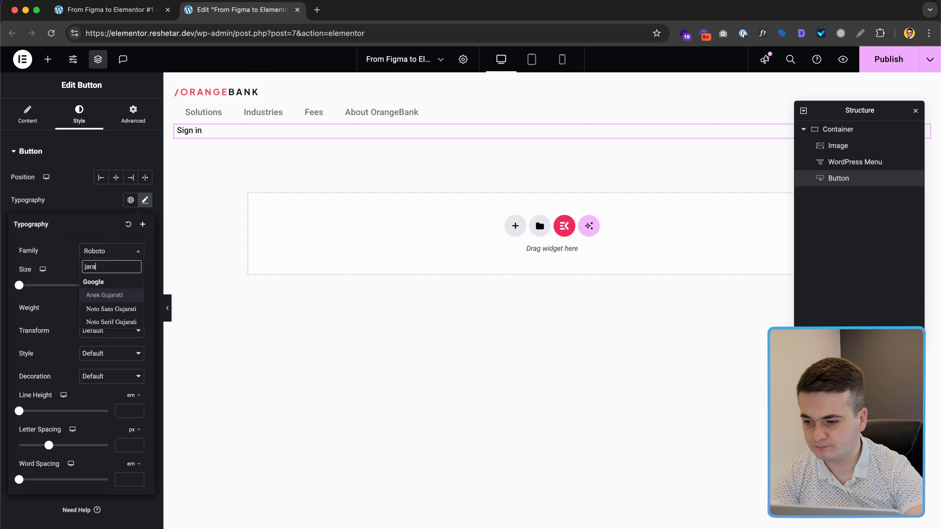
{"action": "key", "text": "BackSpace"}
{"action": "key", "text": "BackSpace"}
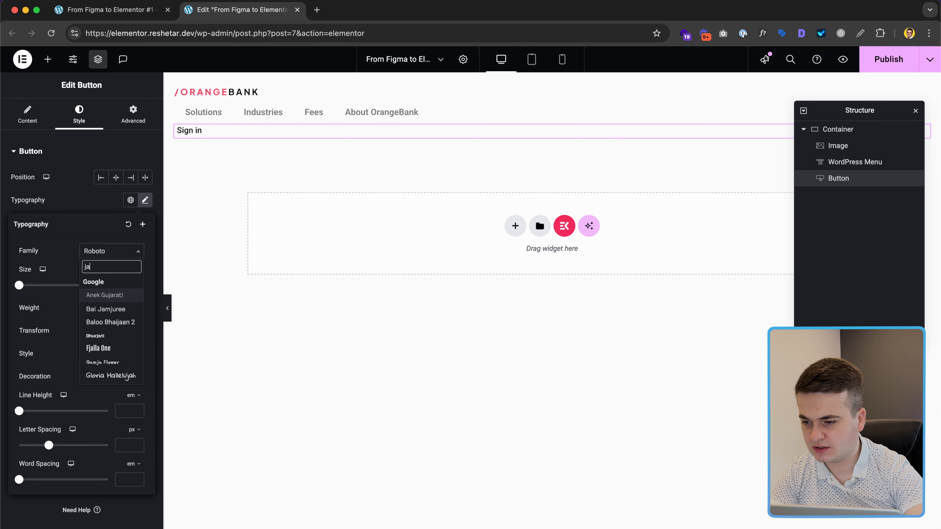
{"action": "type", "text": "ka"}
{"action": "key", "text": "super+a"}
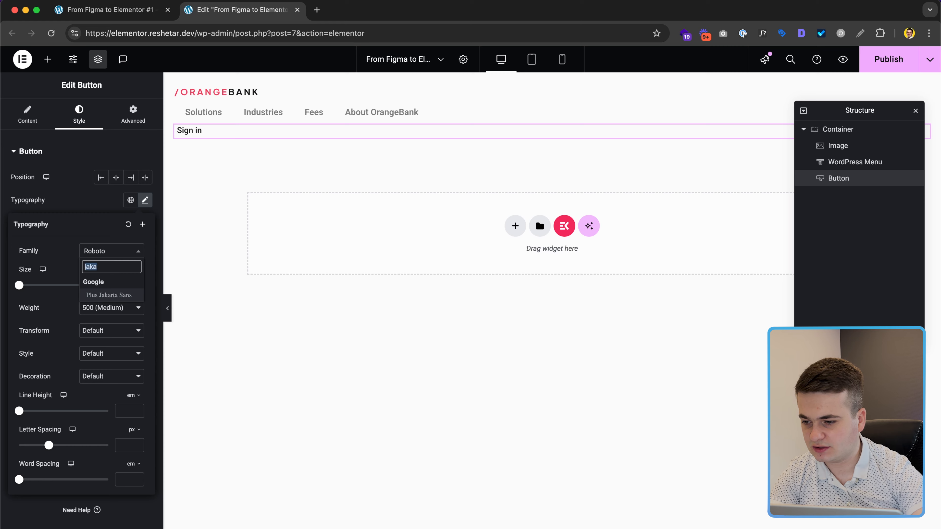
{"action": "key", "text": "Return"}
{"action": "left_click", "coordinate": [122, 285]}
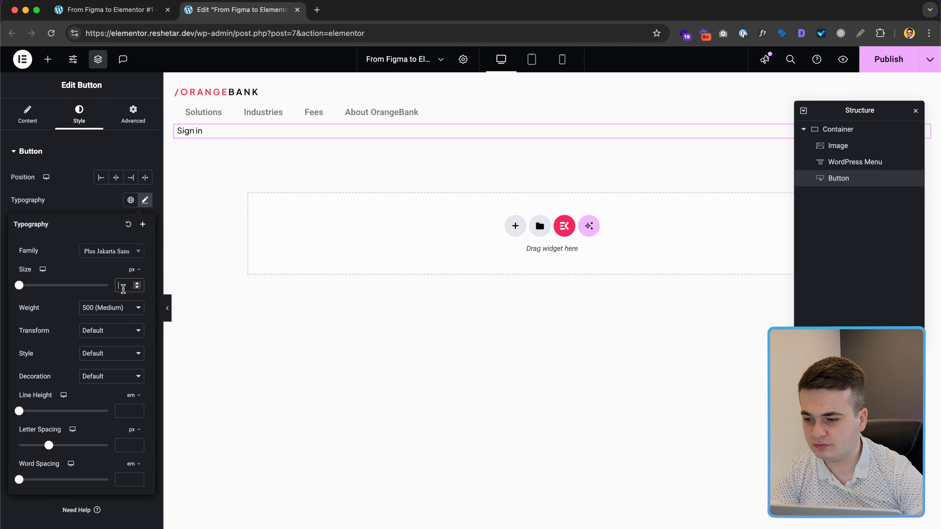
{"action": "type", "text": "16"}
Step: Set the button's line height to 1.5 em after checking the text specs in Figma
{"action": "key", "text": "ctrl+Right"}
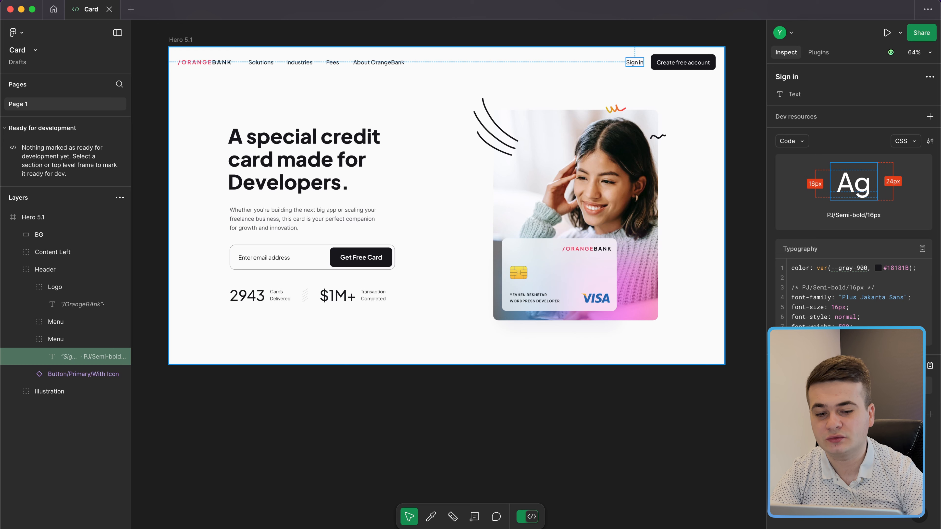
{"action": "key", "text": "ctrl+Left"}
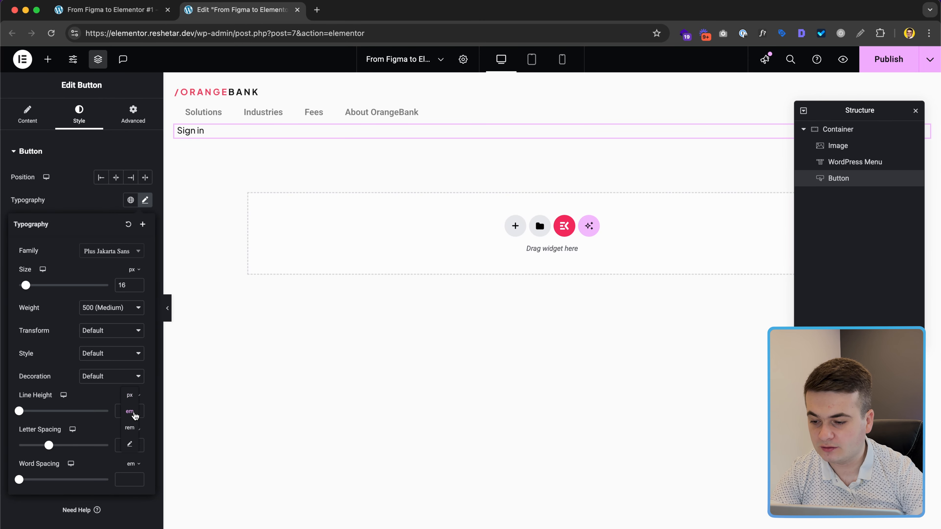
{"action": "left_click", "coordinate": [124, 404]}
{"action": "type", "text": "1.5"}
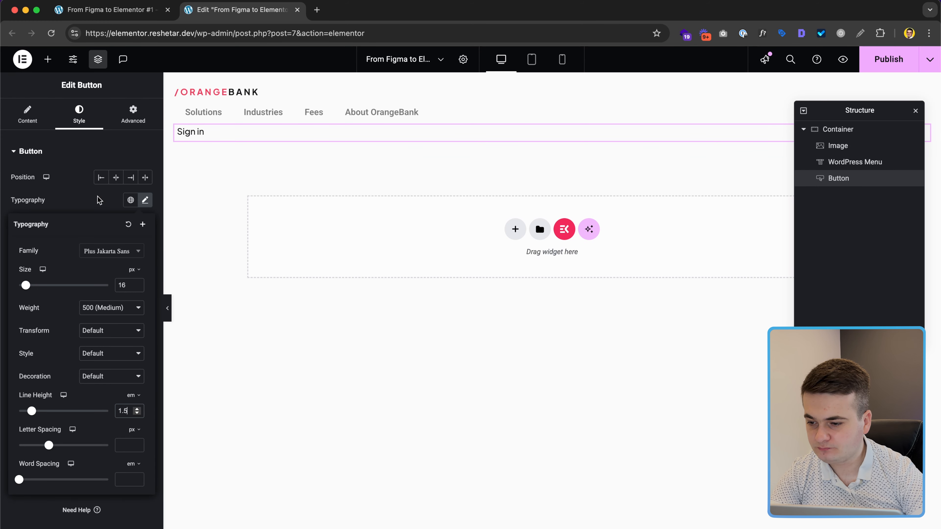
{"action": "key", "text": "ctrl+Right"}
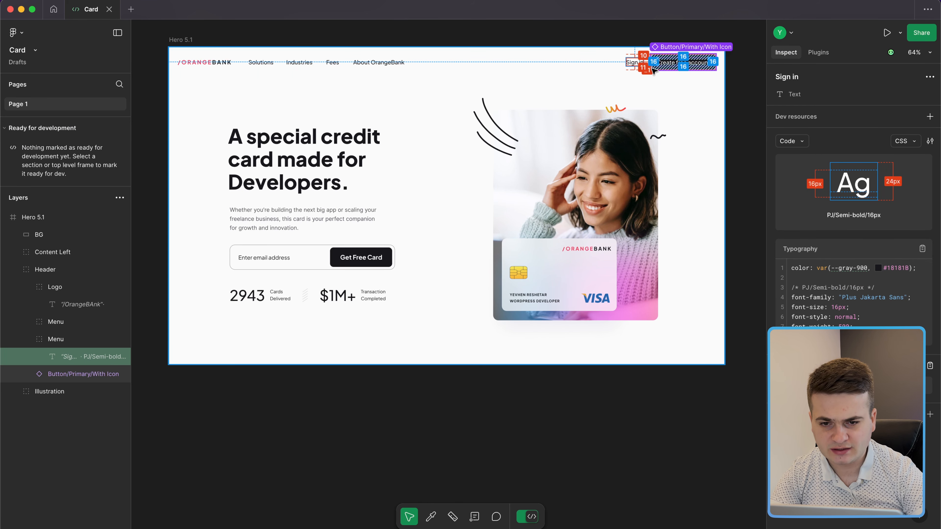
{"action": "scroll", "coordinate": [653, 67], "scroll_direction": "up", "scroll_amount": 10}
{"action": "scroll", "coordinate": [611, 111], "scroll_direction": "up", "scroll_amount": 3}
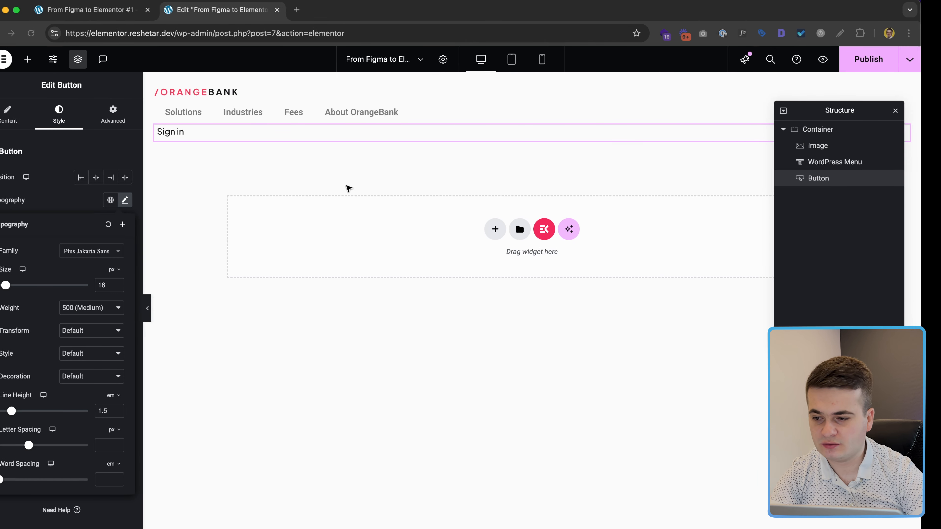
Step: Give the Sign in button a 20 px right margin and duplicate it
{"action": "left_click", "coordinate": [145, 188]}
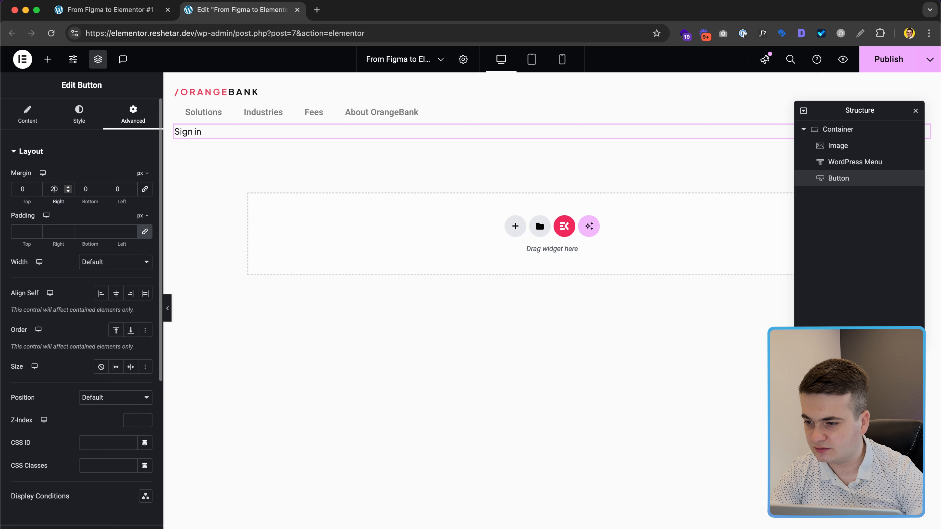
{"action": "right_click", "coordinate": [851, 180]}
{"action": "left_click", "coordinate": [851, 210]}
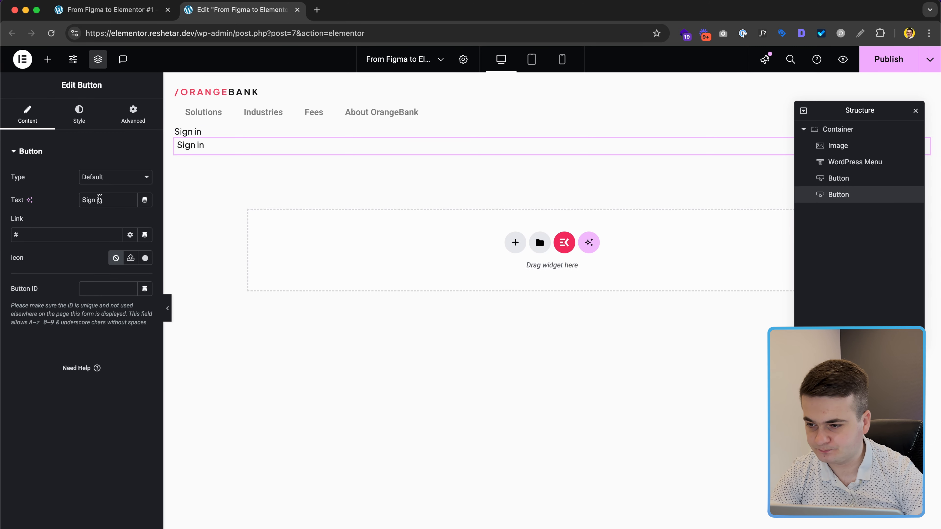
Step: Relabel the duplicated button 'Create free account', copied from the Figma design
{"action": "key", "text": "ctrl+Right"}
{"action": "scroll", "coordinate": [711, 145], "scroll_direction": "down", "scroll_amount": 3}
{"action": "scroll", "coordinate": [710, 144], "scroll_direction": "right", "scroll_amount": 10}
{"action": "left_click", "coordinate": [344, 170]}
{"action": "left_click", "coordinate": [344, 171]}
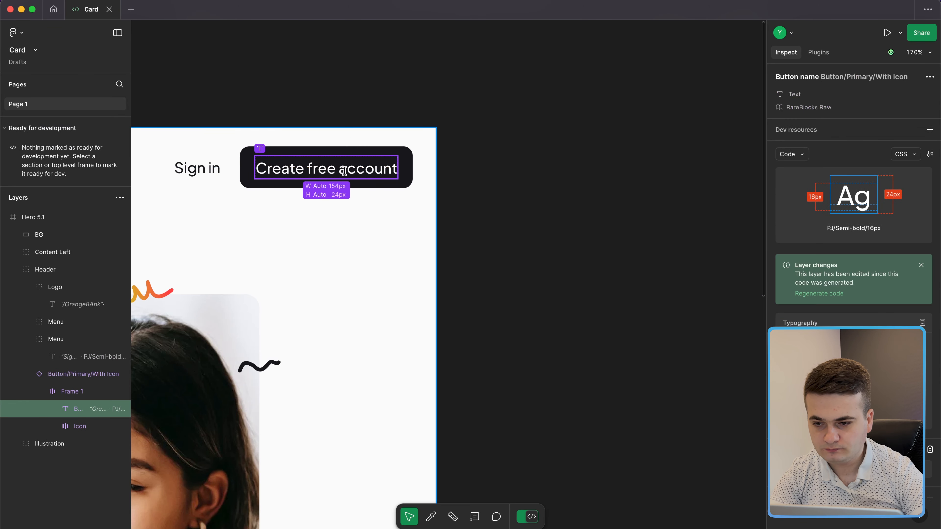
{"action": "key", "text": "ctrl+Left"}
{"action": "triple_click", "coordinate": [99, 201]}
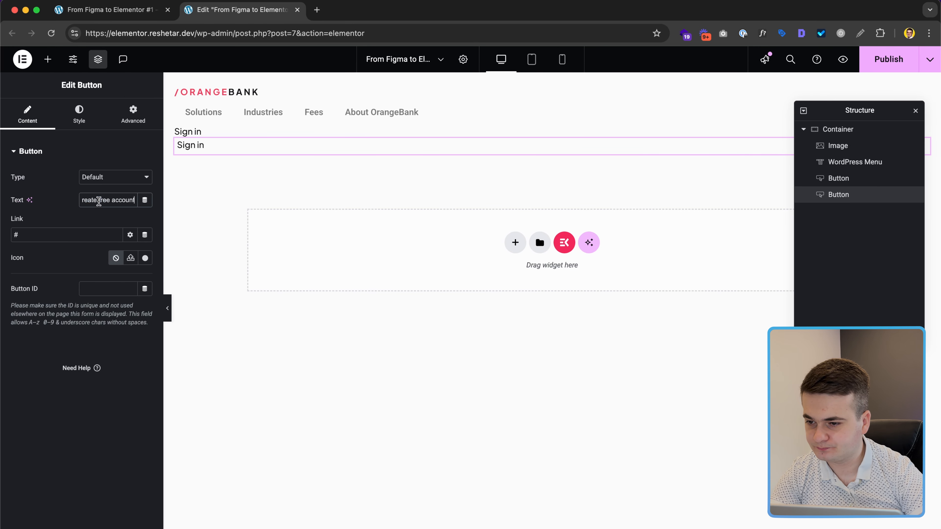
{"action": "type", "text": "Create free account"}
{"action": "left_click", "coordinate": [79, 113]}
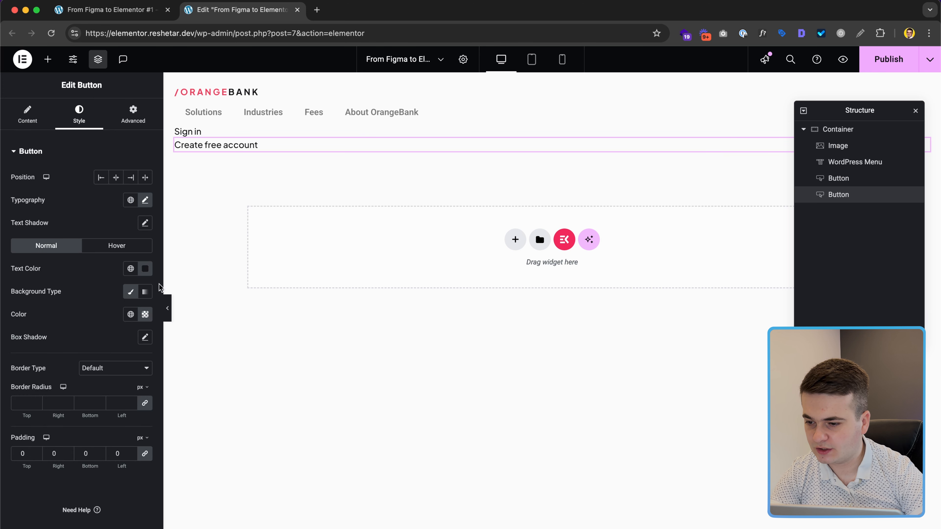
Step: Set the button background to #18181B and its text colour to white #fff
{"action": "left_click", "coordinate": [144, 316]}
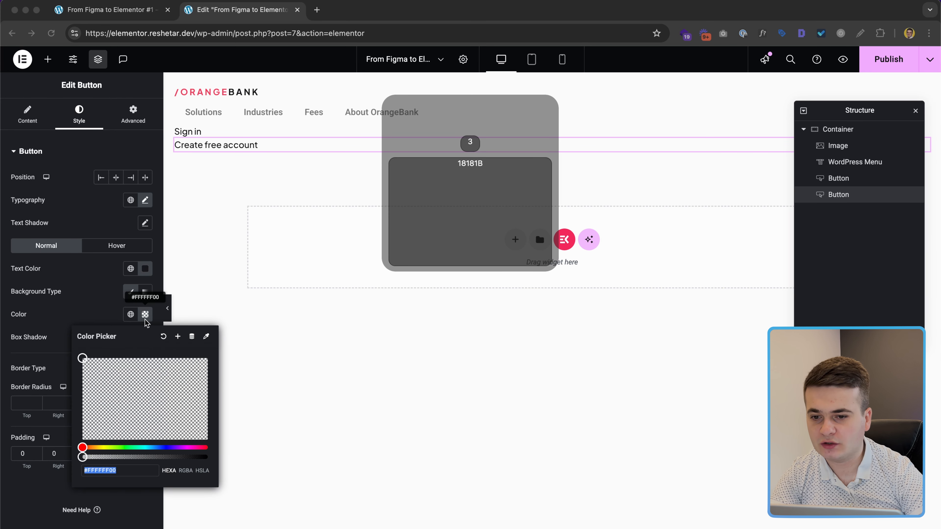
{"action": "type", "text": "18181B"}
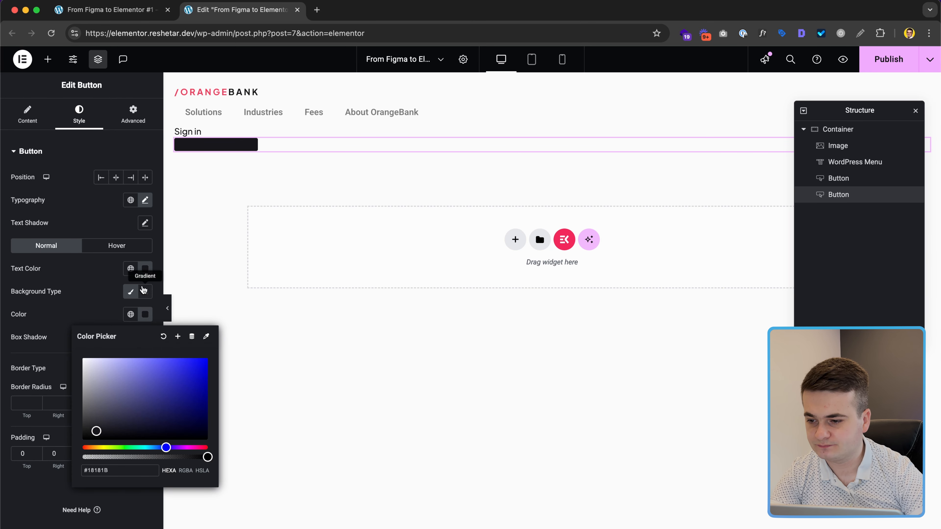
{"action": "left_click", "coordinate": [146, 270]}
{"action": "type", "text": "fff"}
{"action": "left_click", "coordinate": [98, 275]}
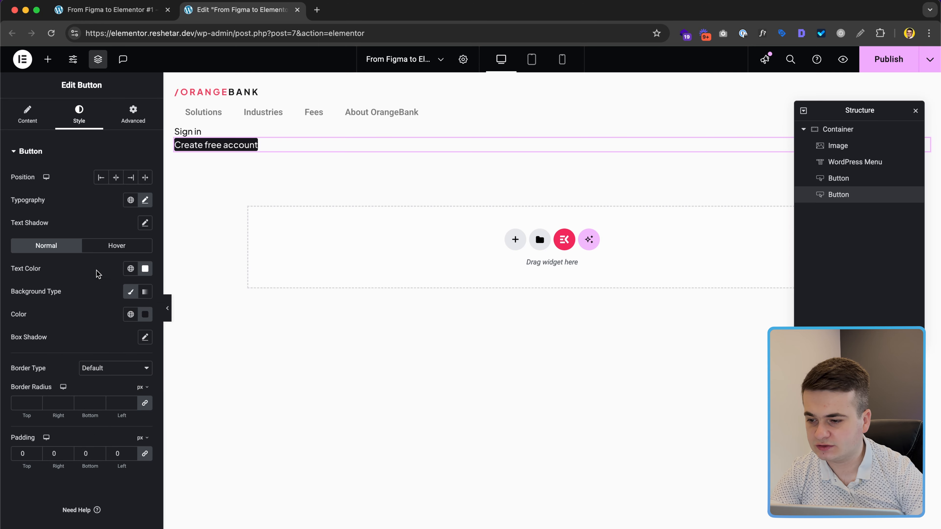
Step: Set the button padding to 10 px top and bottom, 16 px left and right
{"action": "key", "text": "super+Tab"}
{"action": "mouse_move", "coordinate": [330, 154]}
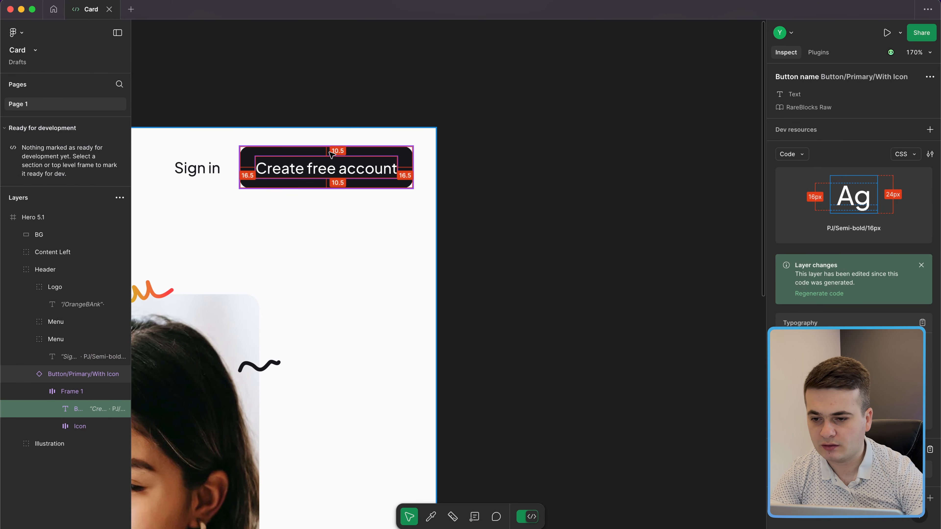
{"action": "key", "text": "super+Tab"}
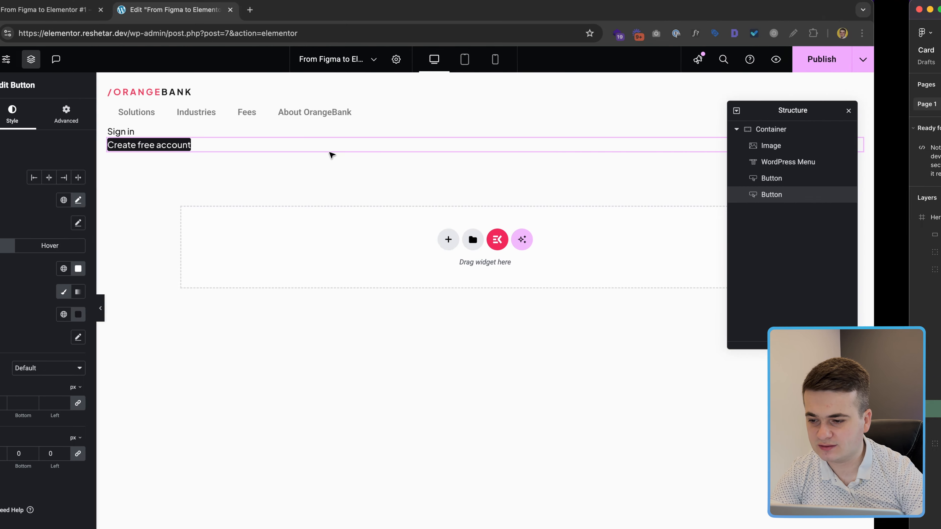
{"action": "left_click", "coordinate": [115, 454]}
{"action": "type", "text": "10"}
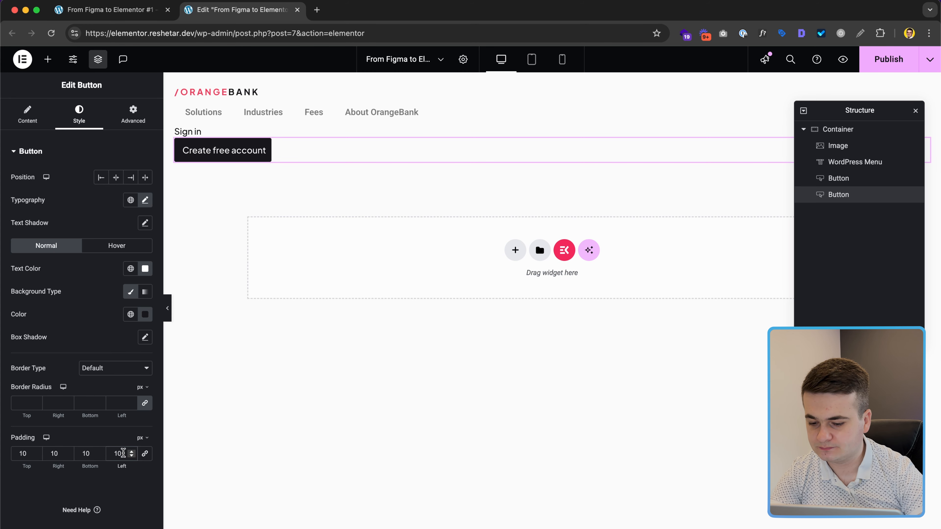
{"action": "key", "text": "BackSpace"}
{"action": "type", "text": "6"}
{"action": "left_click", "coordinate": [57, 452]}
{"action": "key", "text": "BackSpace"}
{"action": "type", "text": "6"}
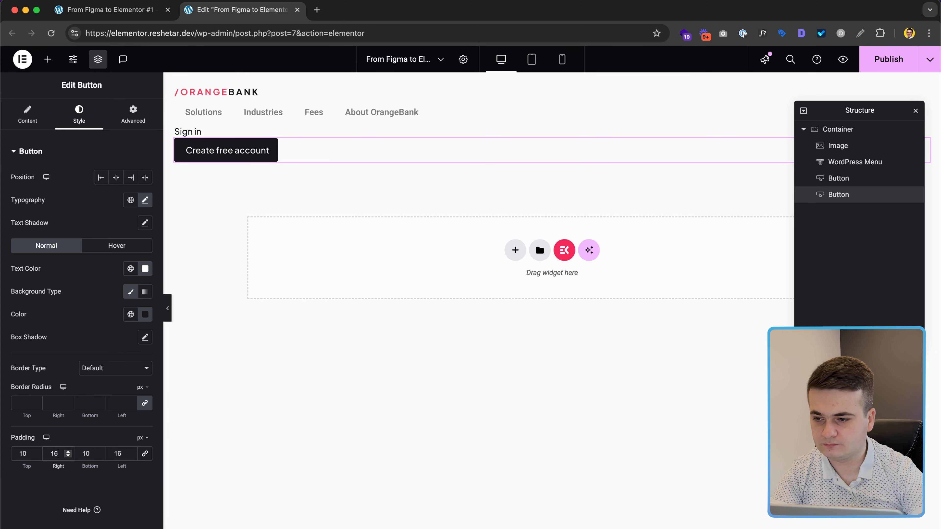
Step: Give the button a 10 px border radius, matching the design's button component
{"action": "key", "text": "ctrl+Right"}
{"action": "left_click", "coordinate": [264, 181]}
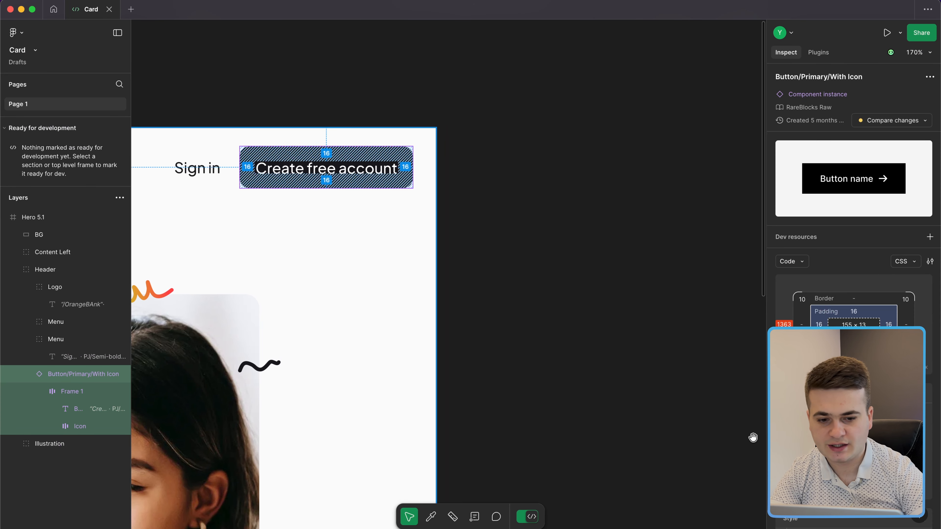
{"action": "scroll", "coordinate": [853, 237], "scroll_direction": "down", "scroll_amount": 2}
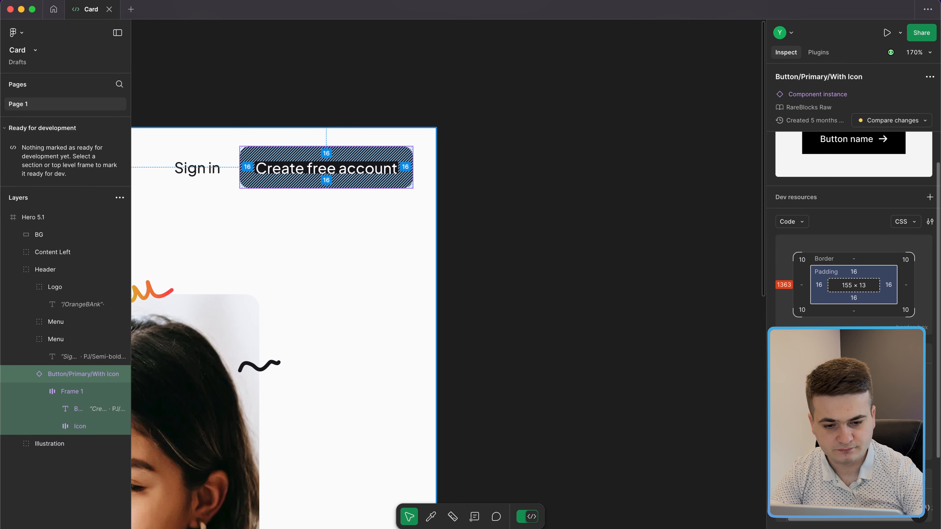
{"action": "scroll", "coordinate": [853, 238], "scroll_direction": "down", "scroll_amount": 2}
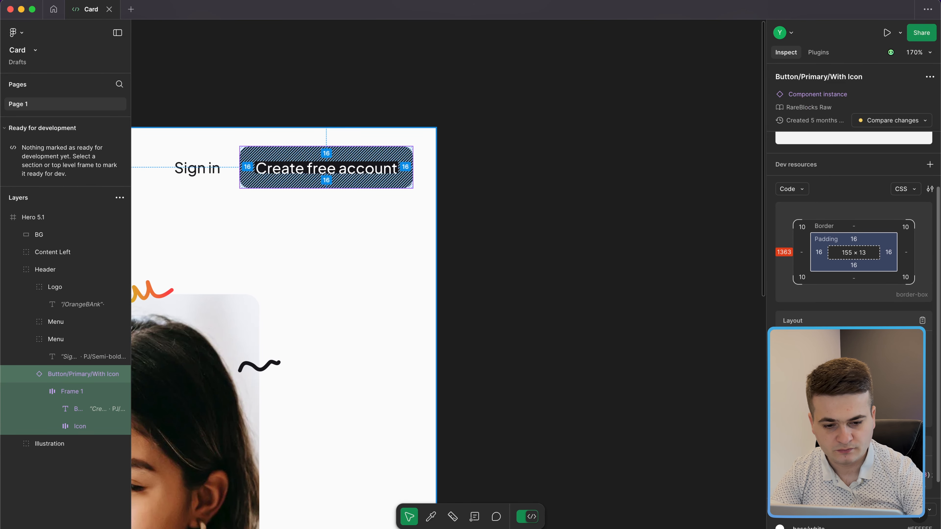
{"action": "key", "text": "ctrl+Left"}
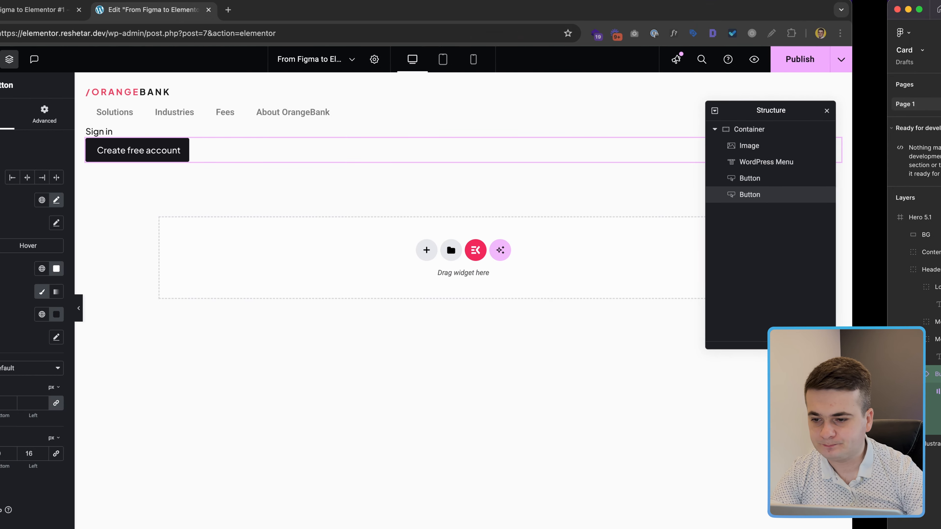
{"action": "left_click", "coordinate": [116, 400]}
{"action": "type", "text": "10"}
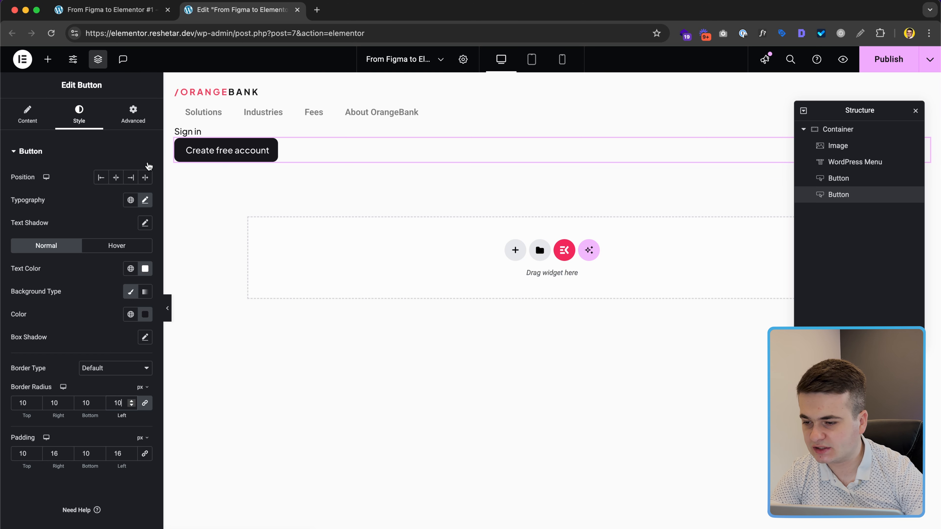
{"action": "left_click", "coordinate": [240, 151]}
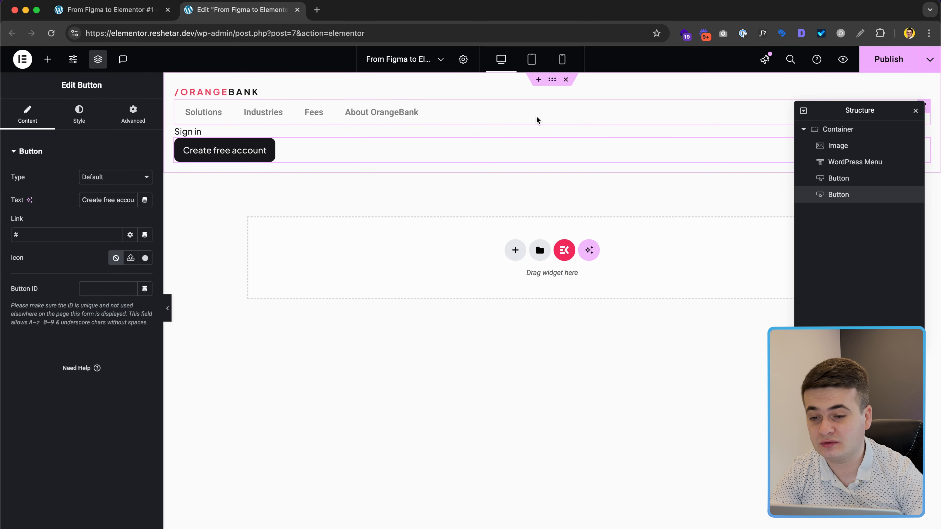
Step: Select the navigation menu and check the Solutions item's text style in Figma
{"action": "left_click", "coordinate": [513, 116]}
{"action": "key", "text": "ctrl+Right"}
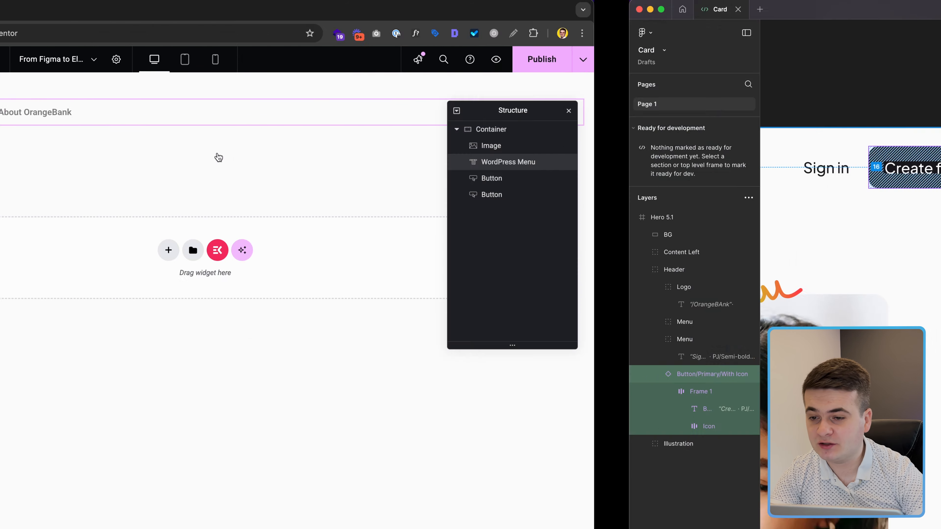
{"action": "scroll", "coordinate": [215, 155], "scroll_direction": "left", "scroll_amount": 12}
{"action": "scroll", "coordinate": [214, 155], "scroll_direction": "down", "scroll_amount": 5}
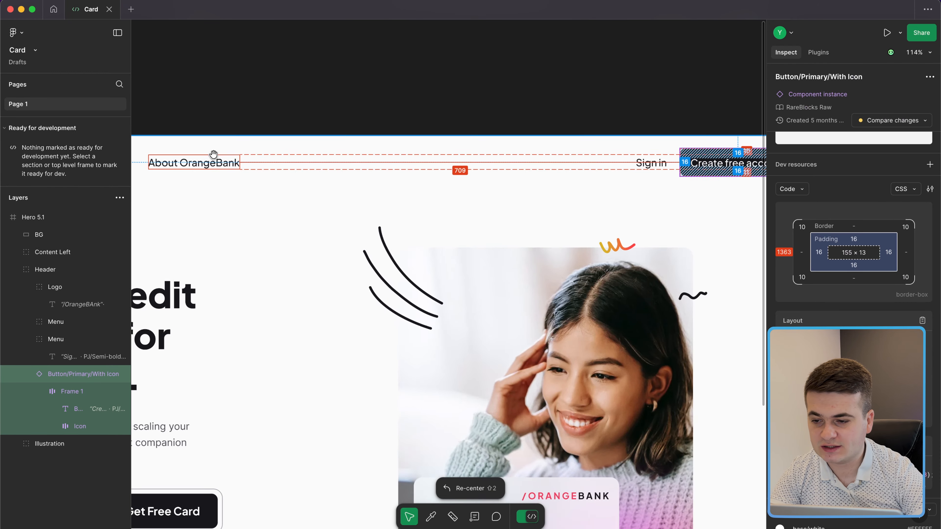
{"action": "left_click", "coordinate": [312, 184]}
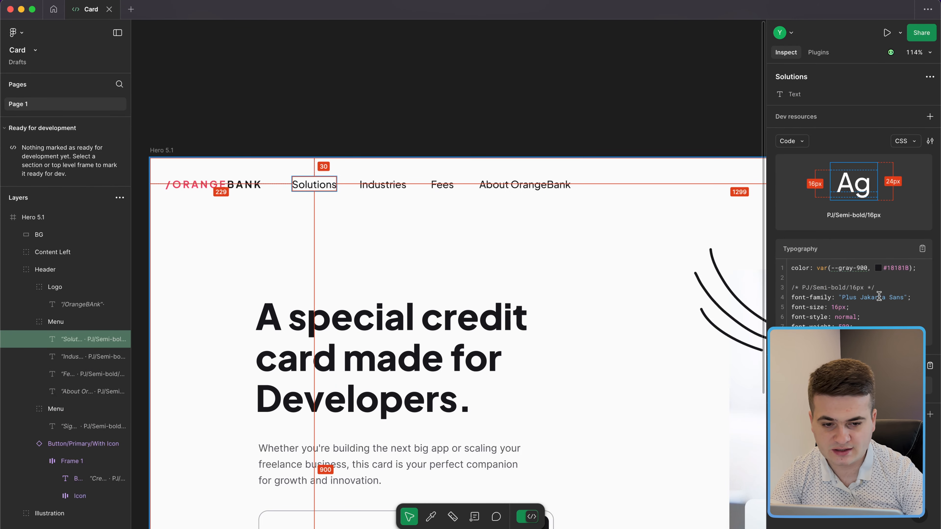
{"action": "key", "text": "ctrl+Left"}
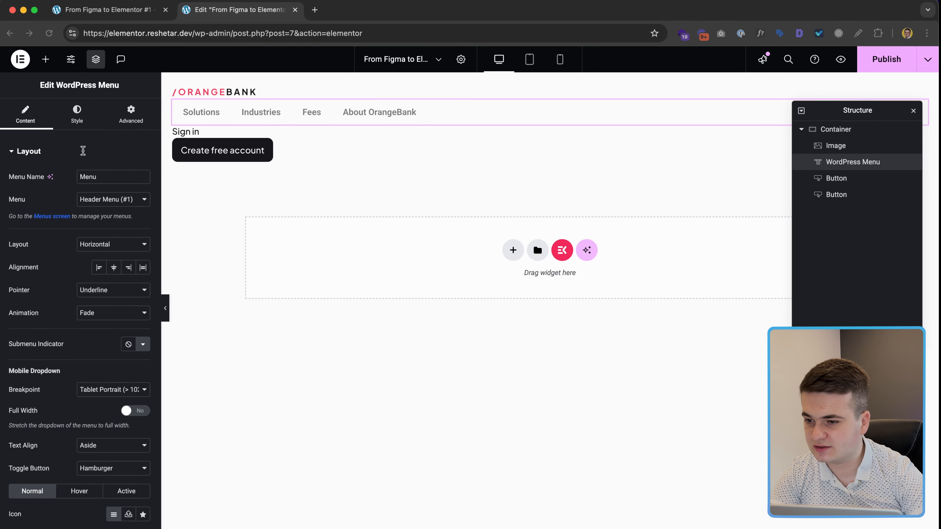
Step: Set the menu typography font family to Plus Jakarta Sans
{"action": "left_click", "coordinate": [77, 113]}
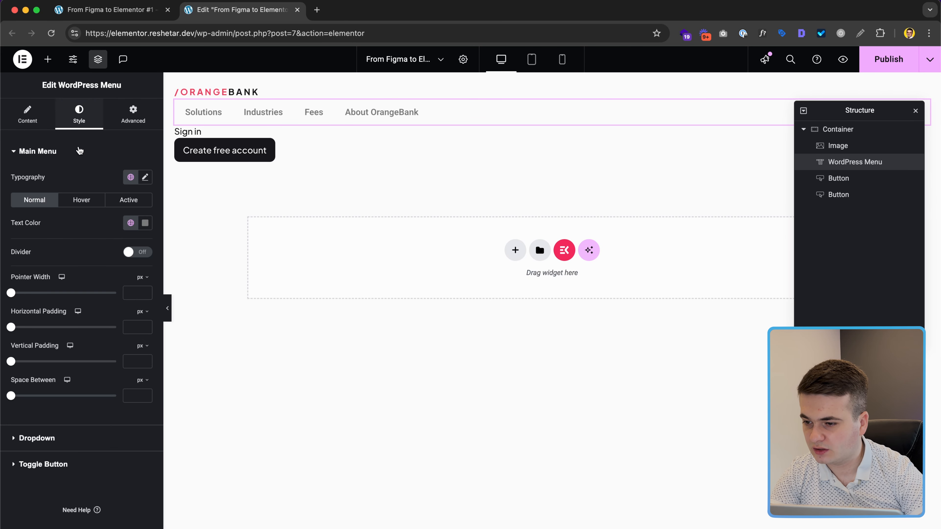
{"action": "left_click", "coordinate": [146, 178]}
{"action": "left_click", "coordinate": [110, 231]}
{"action": "type", "text": "p"}
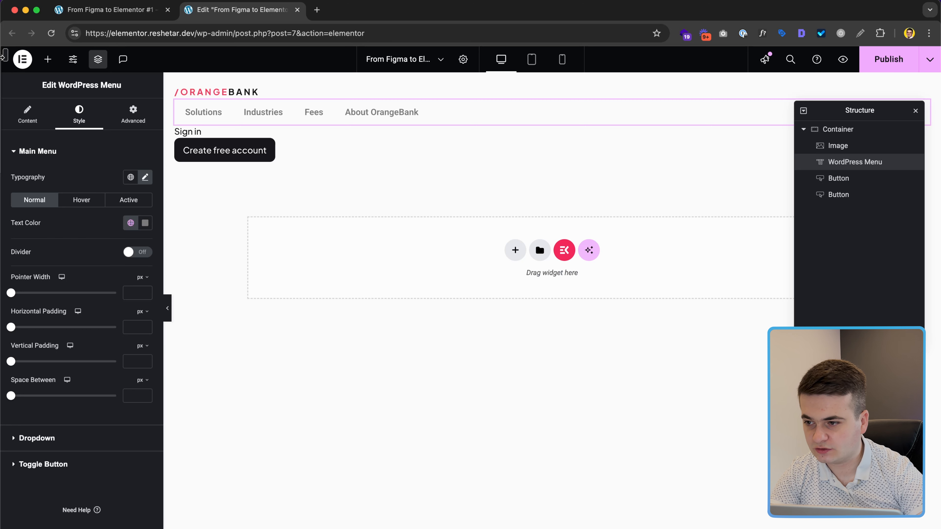
{"action": "left_click", "coordinate": [131, 163]}
{"action": "left_click", "coordinate": [130, 152]}
{"action": "left_click", "coordinate": [142, 178]}
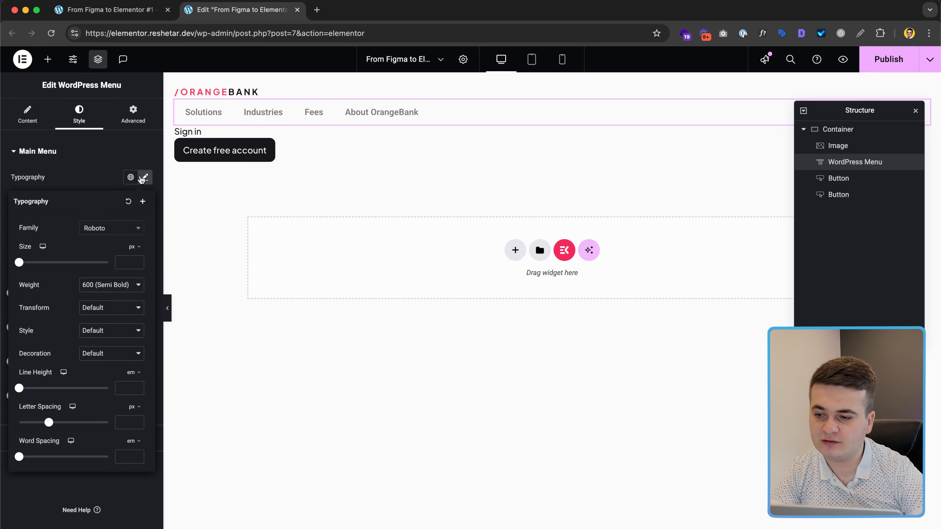
{"action": "left_click", "coordinate": [114, 229]}
{"action": "type", "text": "jaka"}
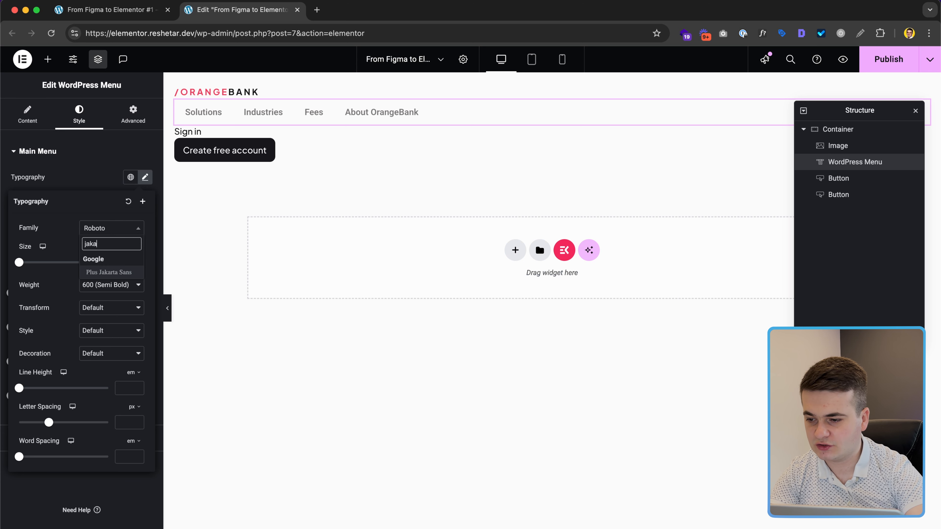
{"action": "left_click", "coordinate": [111, 272]}
Step: Give the menu text size 16, weight 500 (Medium) and line height 1.5
{"action": "left_click", "coordinate": [120, 262]}
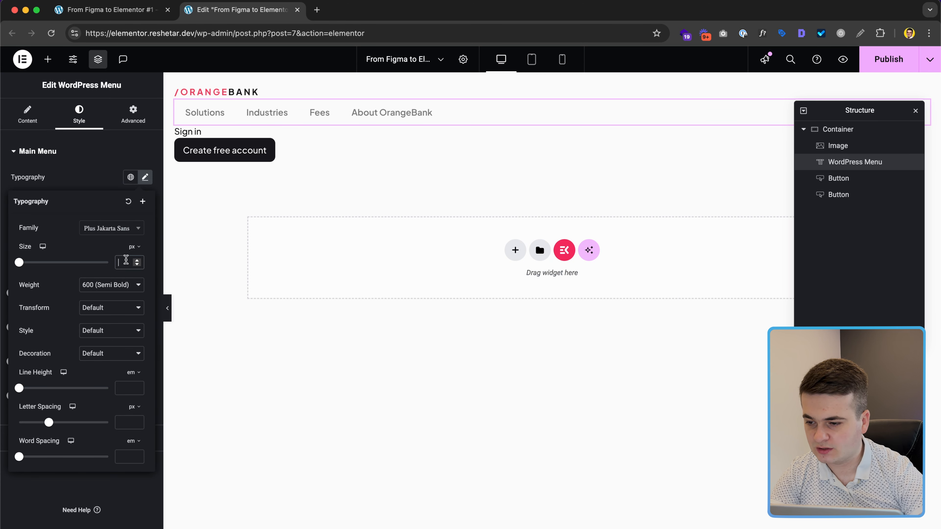
{"action": "type", "text": "16"}
{"action": "left_click", "coordinate": [117, 280]}
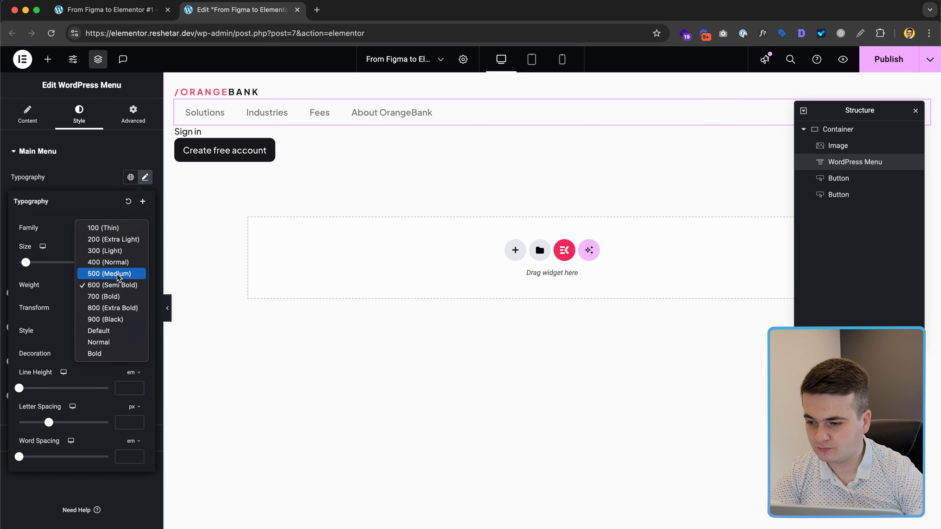
{"action": "left_click", "coordinate": [118, 274]}
{"action": "left_click", "coordinate": [126, 387]}
{"action": "type", "text": "1.5"}
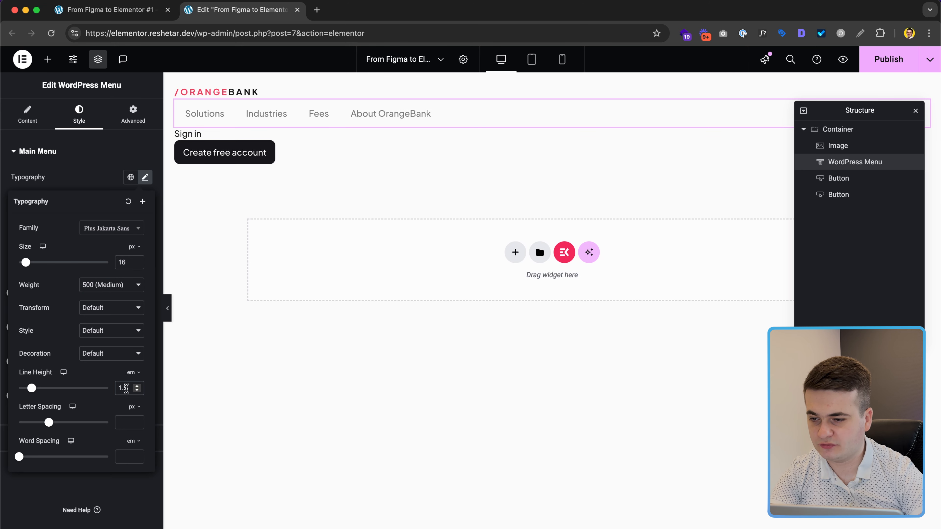
{"action": "left_click", "coordinate": [105, 167]}
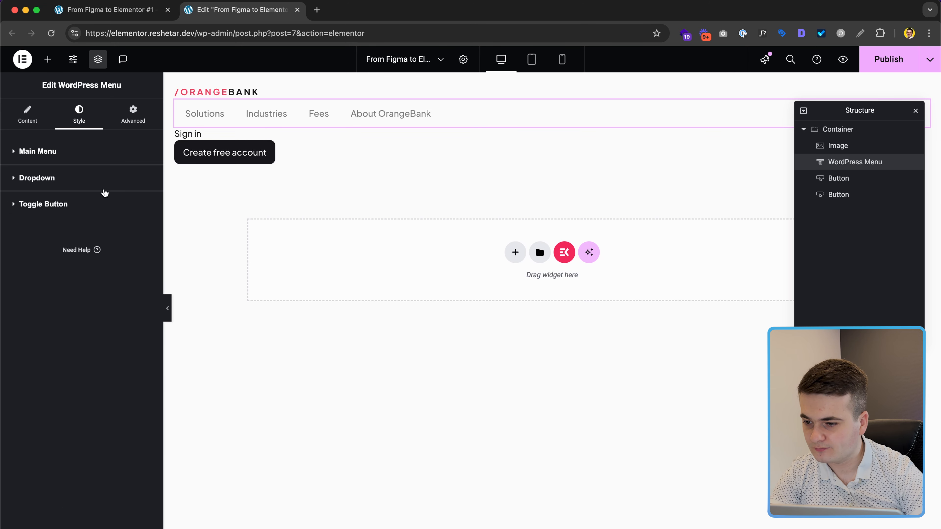
{"action": "left_click", "coordinate": [80, 159]}
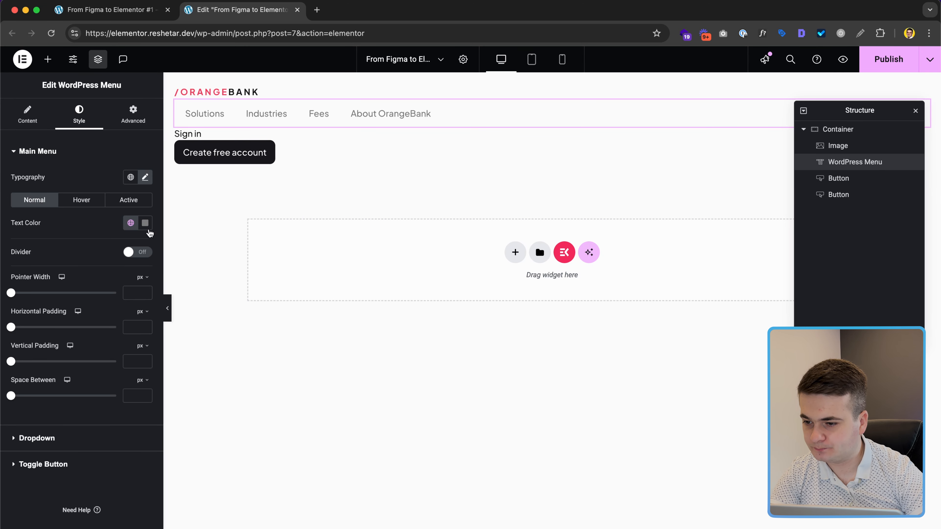
Step: Colour the menu text, hover text and hover underline #18181B
{"action": "left_click", "coordinate": [145, 223]}
{"action": "type", "text": "18181B"}
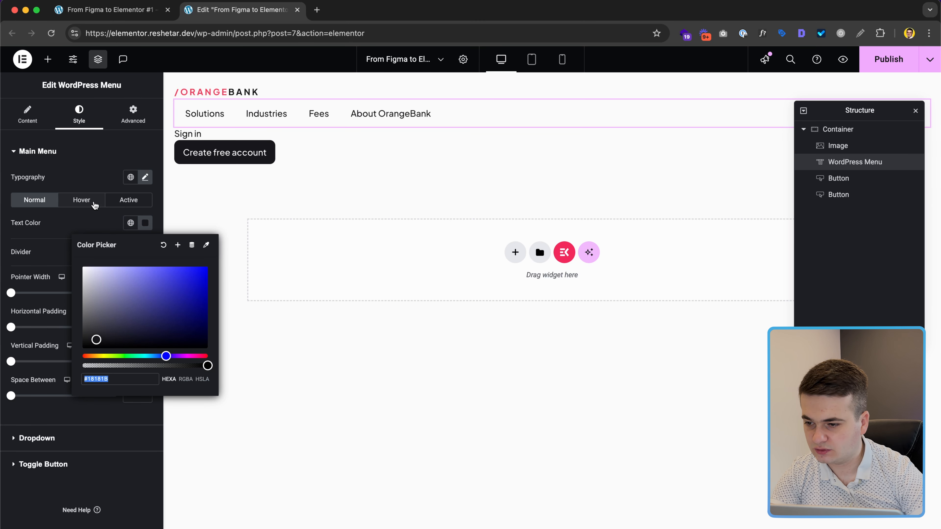
{"action": "left_click", "coordinate": [81, 199]}
{"action": "left_click", "coordinate": [145, 223]}
{"action": "type", "text": "18181B"}
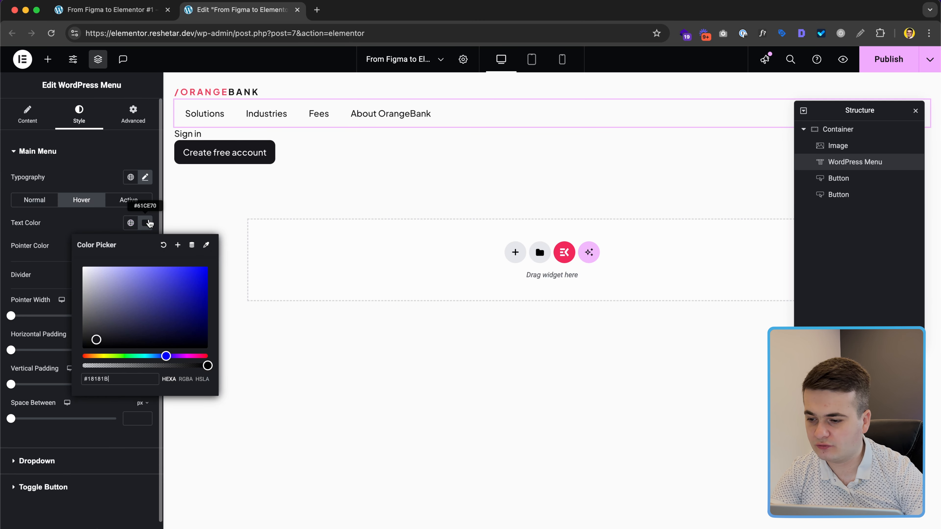
{"action": "left_click", "coordinate": [124, 212]}
{"action": "left_click", "coordinate": [145, 246]}
{"action": "type", "text": "#18181B"}
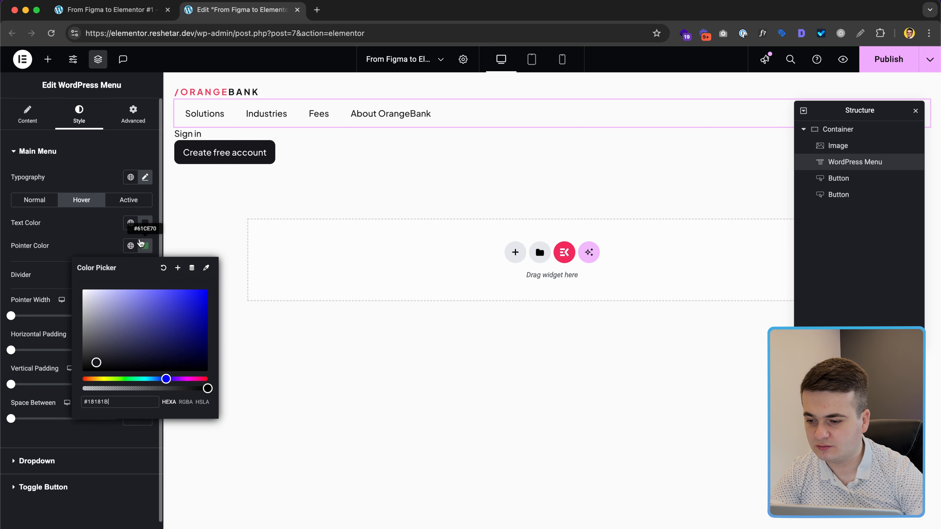
{"action": "left_click", "coordinate": [120, 210]}
{"action": "left_click", "coordinate": [125, 203]}
{"action": "left_click", "coordinate": [145, 223]}
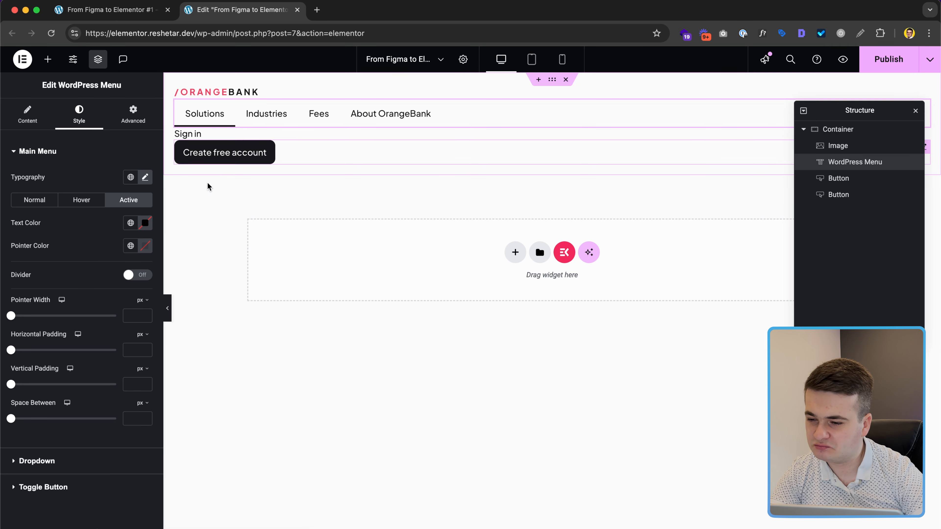
Step: Set the pointer underline width to 1 and the horizontal padding to 0
{"action": "left_click", "coordinate": [133, 316]}
{"action": "type", "text": "1"}
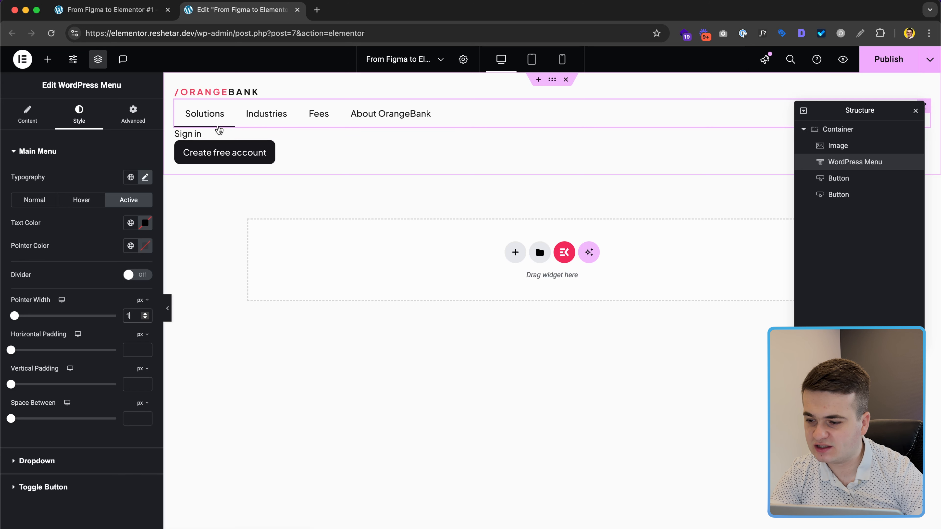
{"action": "left_click", "coordinate": [134, 349]}
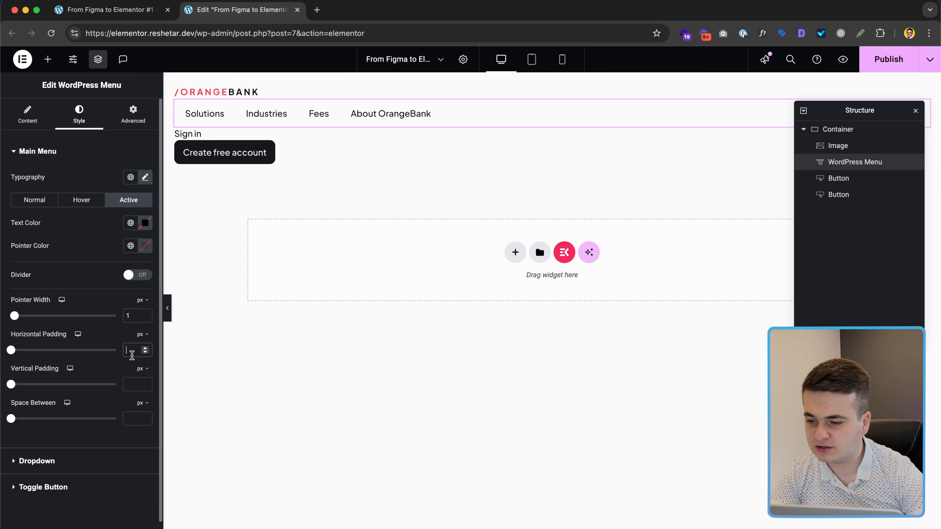
{"action": "type", "text": "5"}
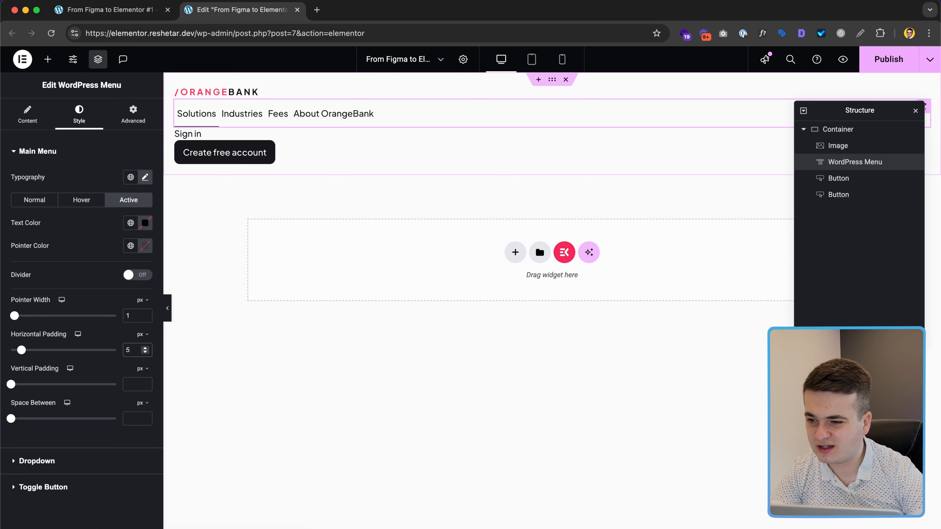
{"action": "key", "text": "BackSpace"}
{"action": "key", "text": "ctrl+Right"}
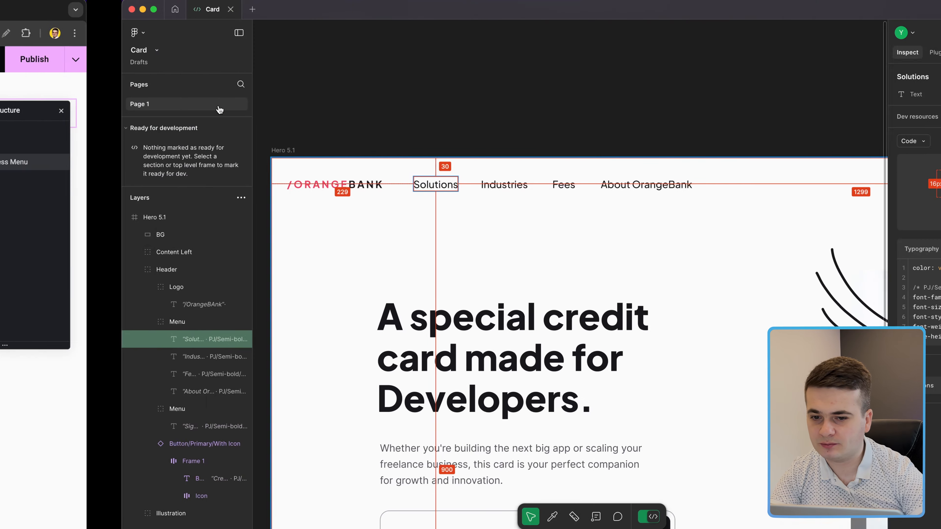
{"action": "key", "text": "ctrl+Left"}
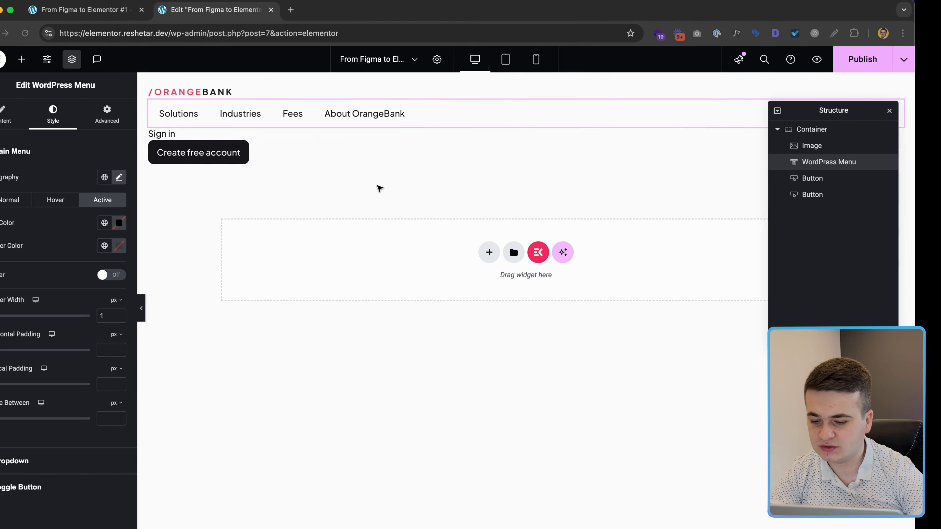
{"action": "type", "text": "37"}
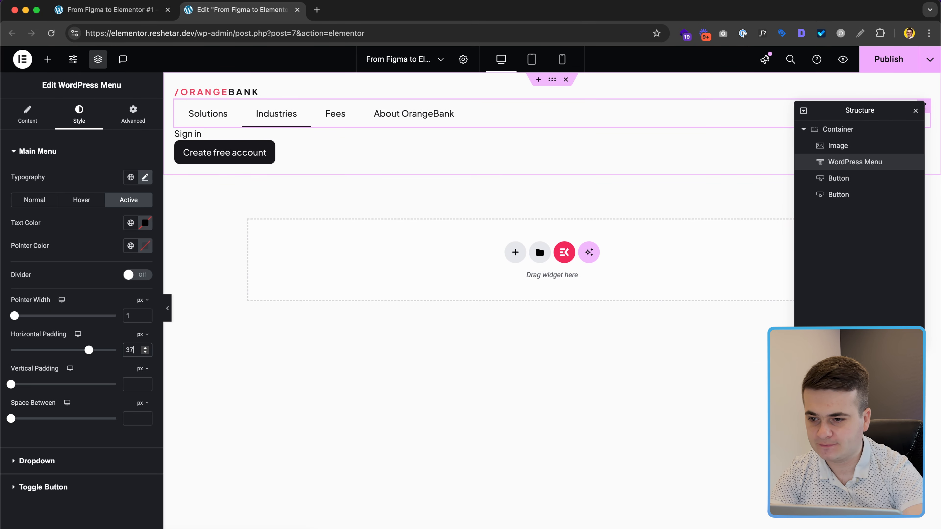
{"action": "key", "text": "BackSpace"}
{"action": "key", "text": "BackSpace"}
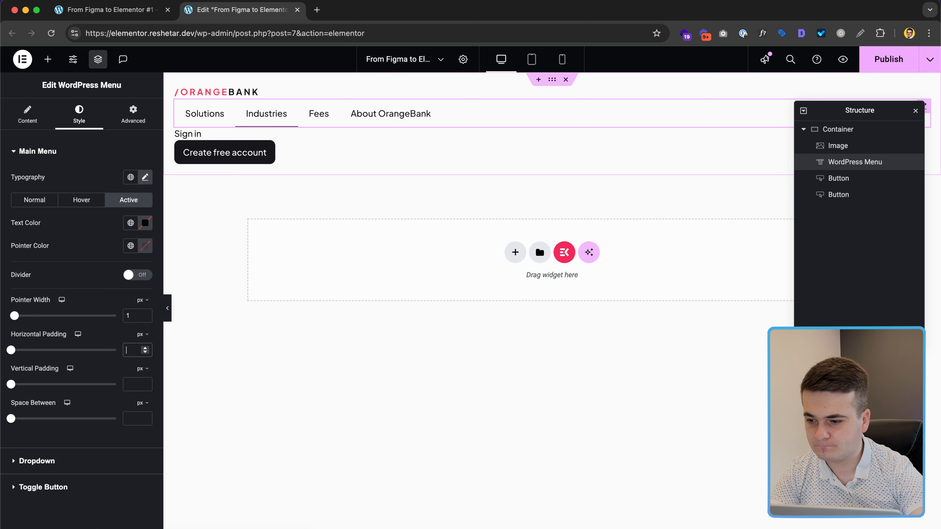
{"action": "type", "text": "0"}
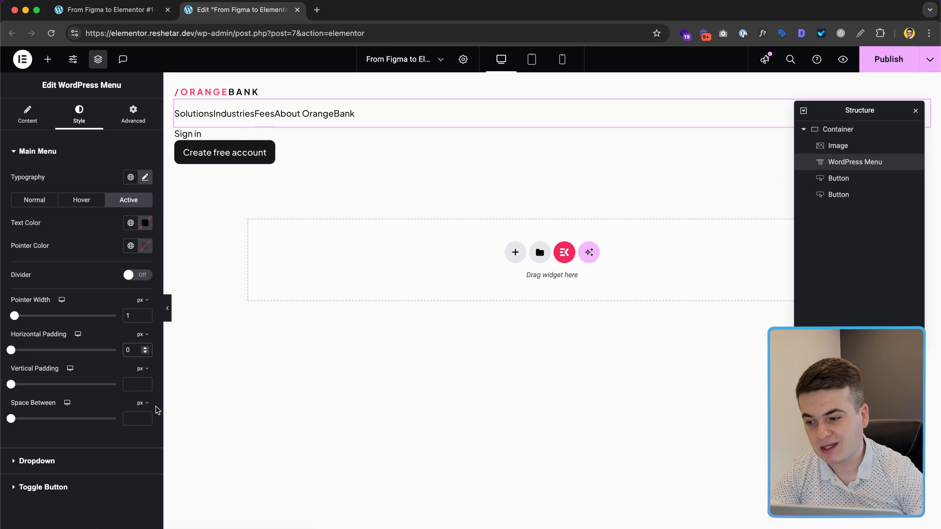
Step: Space the menu items 37px apart with 5px vertical padding
{"action": "left_click", "coordinate": [139, 419]}
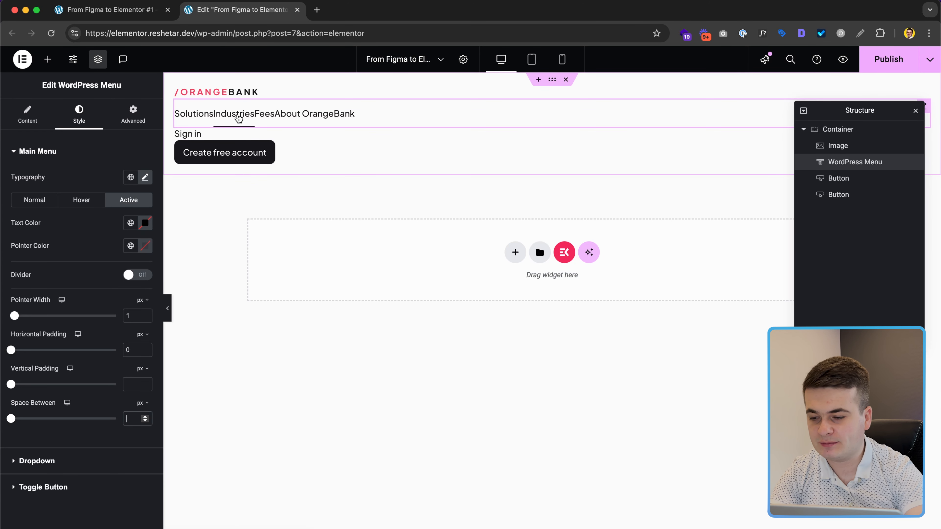
{"action": "type", "text": "37"}
{"action": "left_click", "coordinate": [133, 385]}
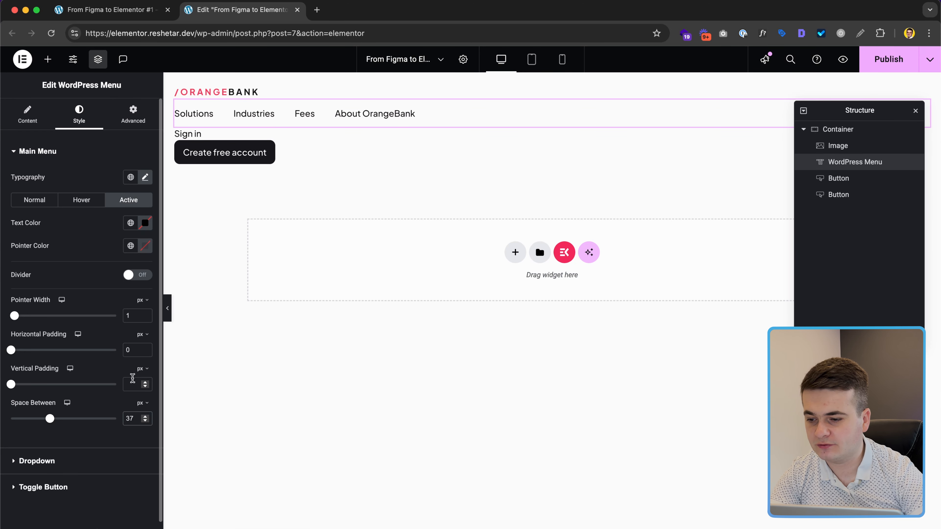
{"action": "type", "text": "5"}
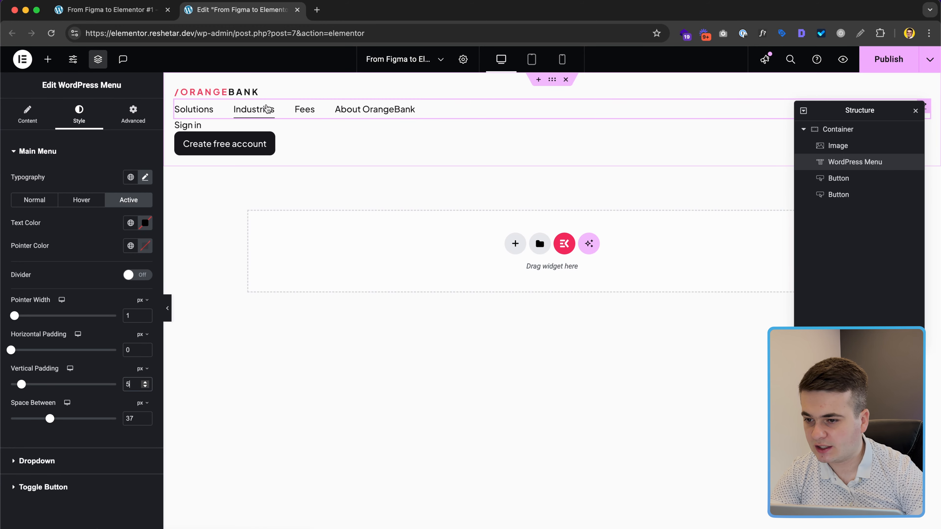
{"action": "key", "text": "ctrl+Right"}
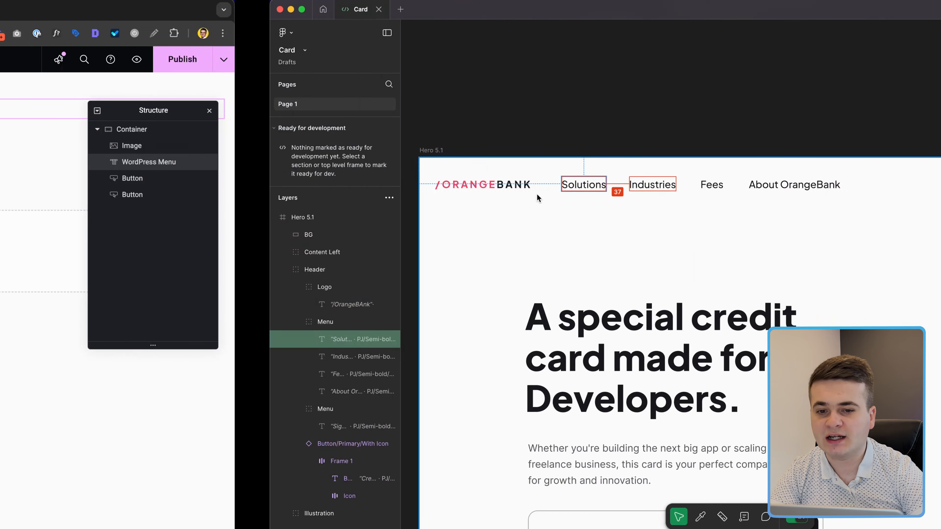
Step: Zoom out in Figma to view the whole Hero 5.1 frame, then return to Elementor
{"action": "scroll", "coordinate": [607, 203], "scroll_direction": "down", "scroll_amount": 6}
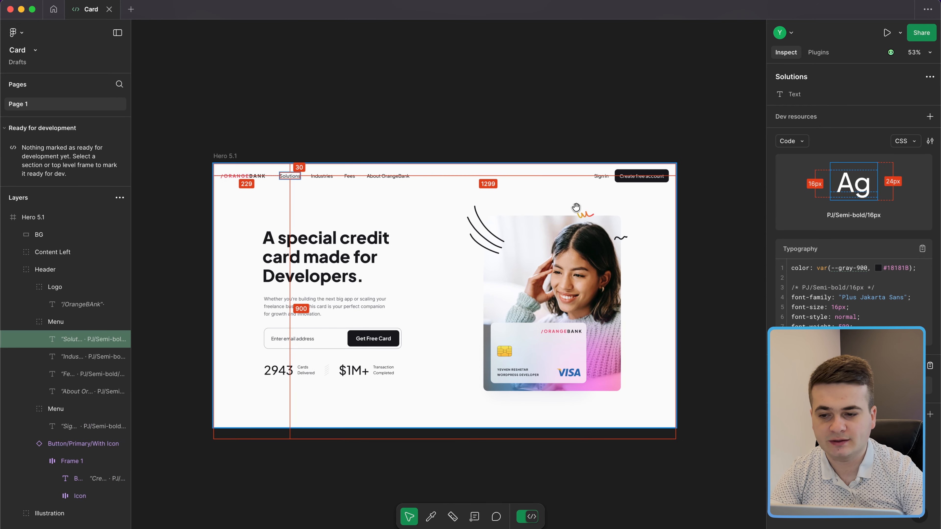
{"action": "scroll", "coordinate": [576, 207], "scroll_direction": "left", "scroll_amount": 2}
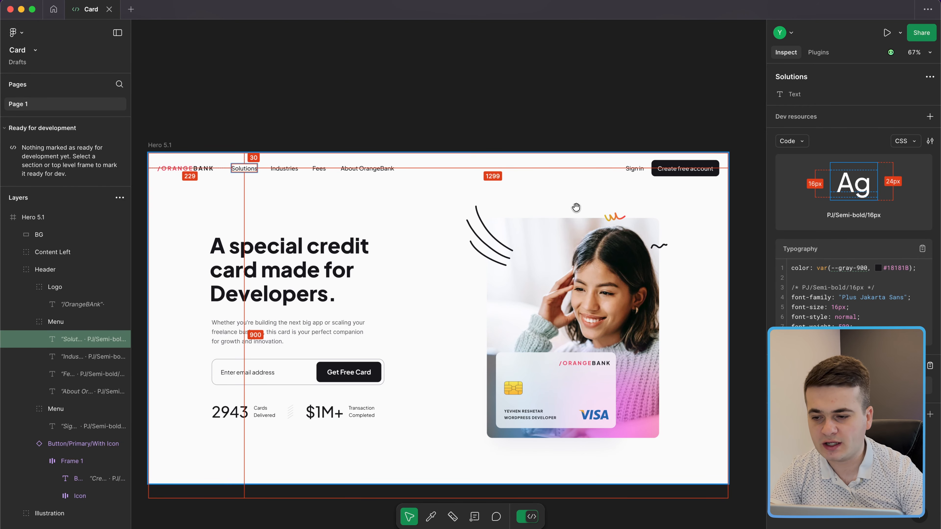
{"action": "key", "text": "ctrl+Left"}
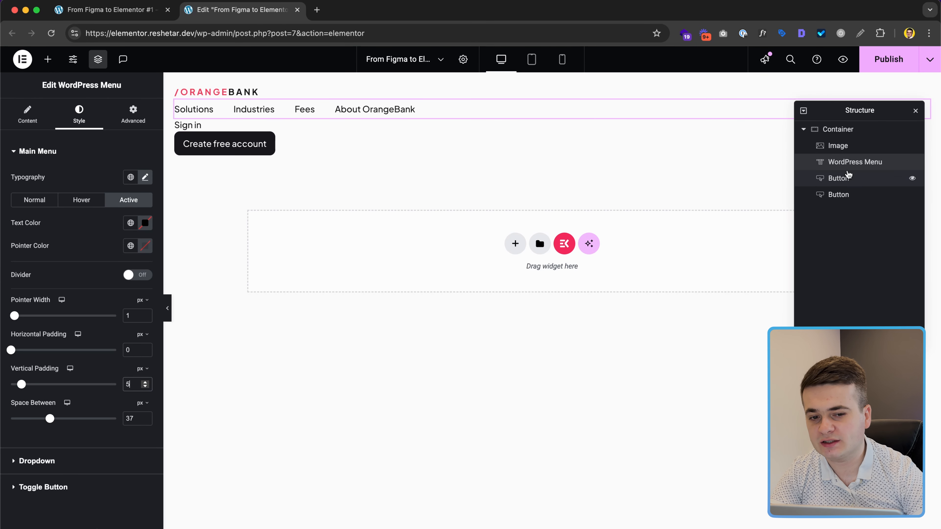
Step: Lay out the header container as a vertically centred row with items spread full width
{"action": "left_click", "coordinate": [852, 133]}
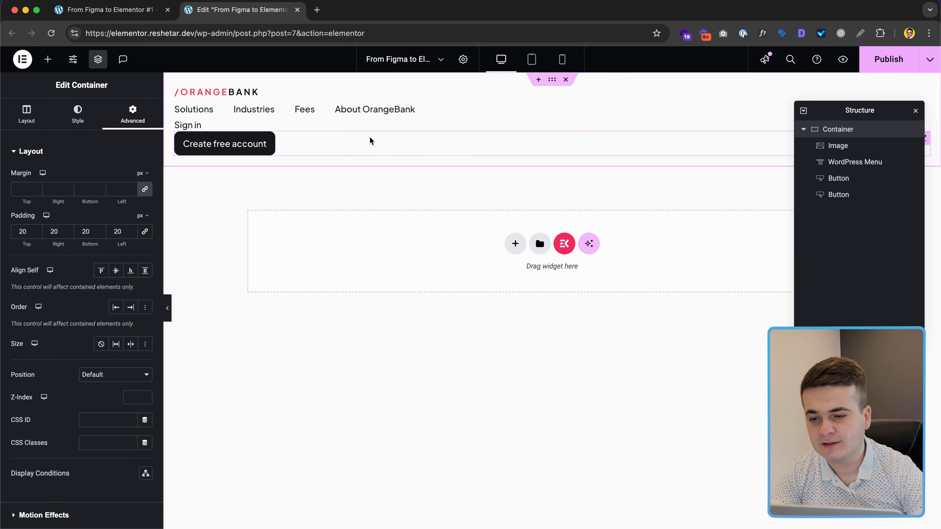
{"action": "left_click", "coordinate": [30, 122]}
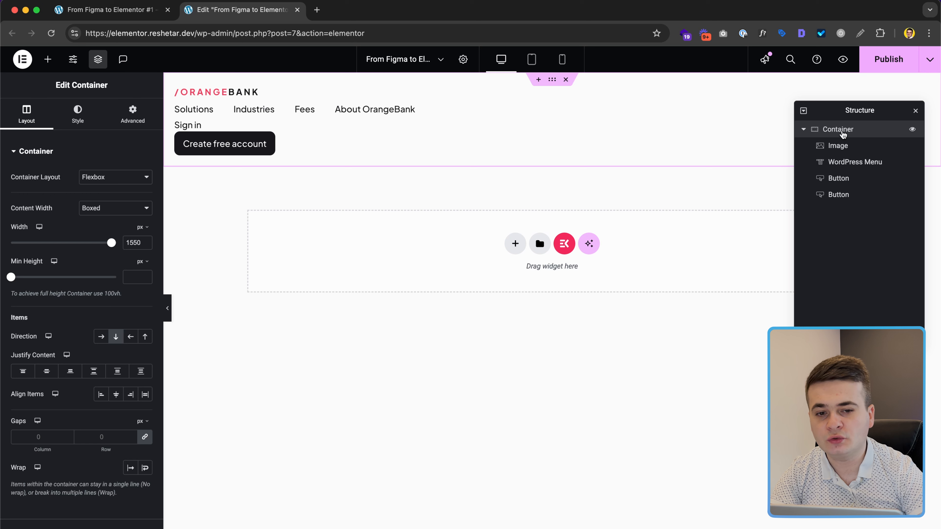
{"action": "left_click", "coordinate": [103, 339]}
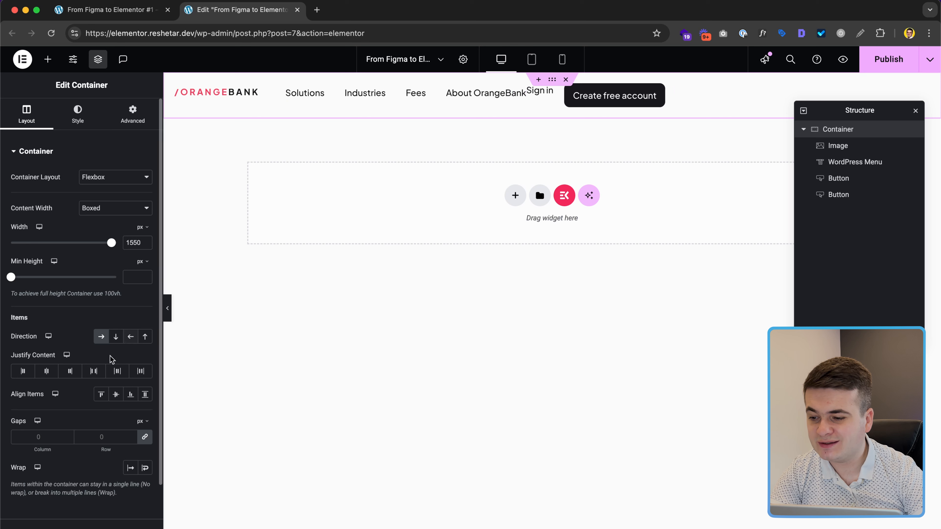
{"action": "left_click", "coordinate": [116, 394]}
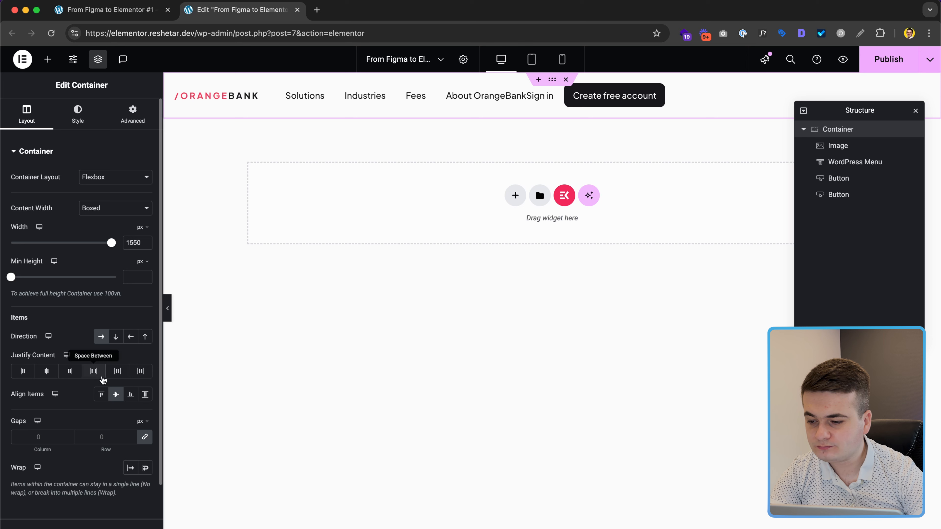
{"action": "left_click", "coordinate": [93, 371]}
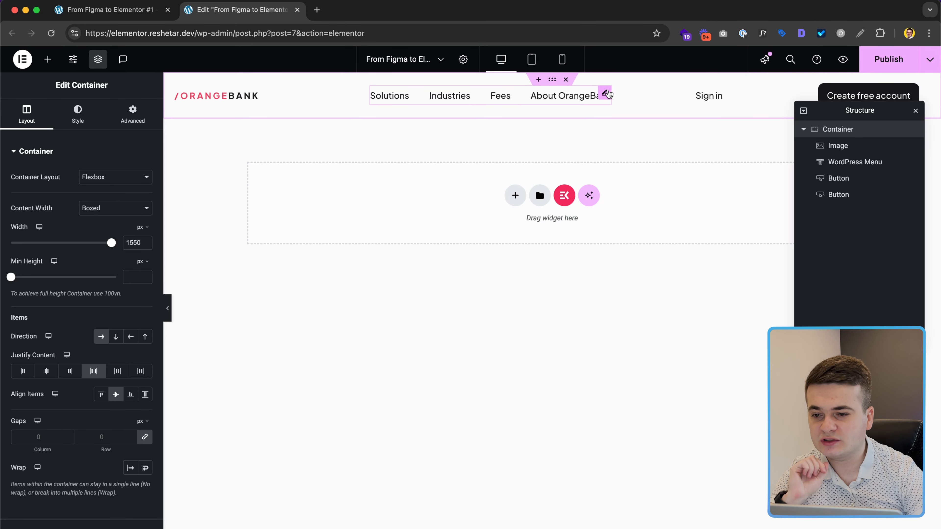
Step: Set the WordPress Menu's Advanced Size to Grow so it fills the header row
{"action": "left_click", "coordinate": [606, 93]}
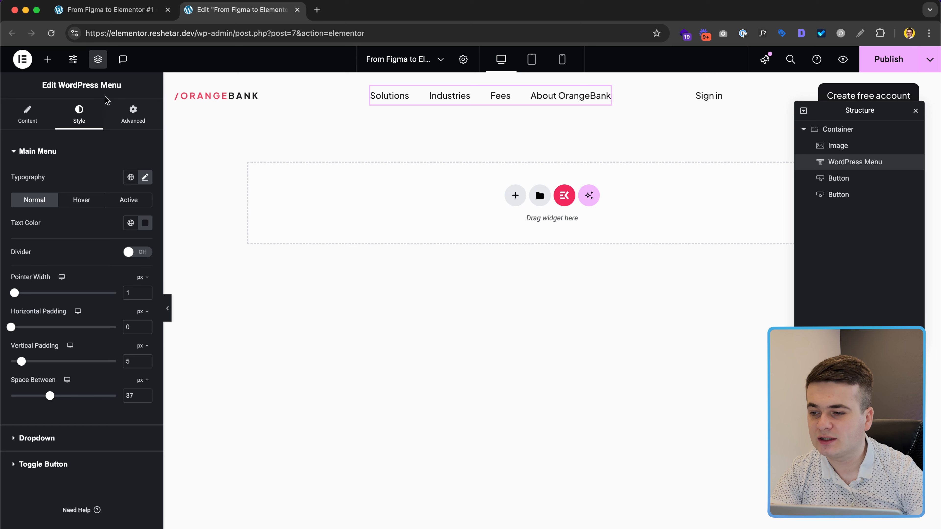
{"action": "left_click", "coordinate": [132, 118]}
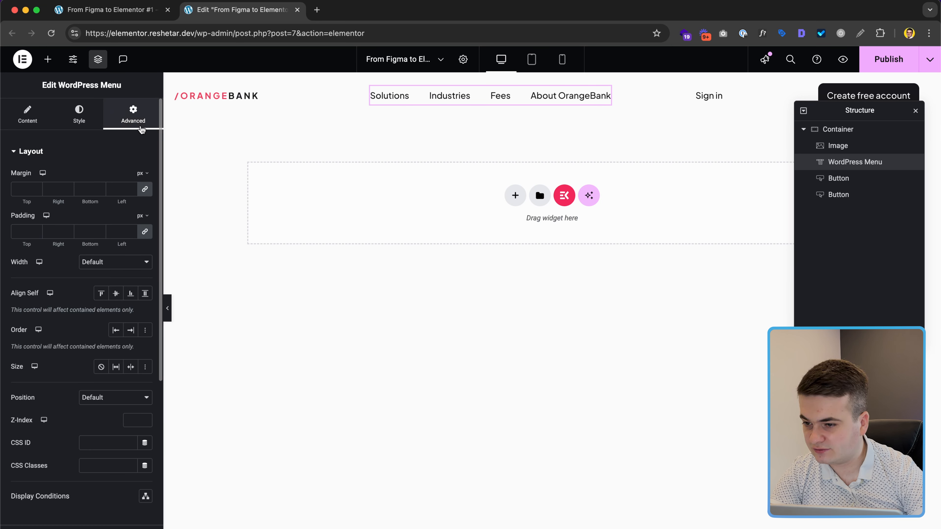
{"action": "left_click", "coordinate": [130, 293]}
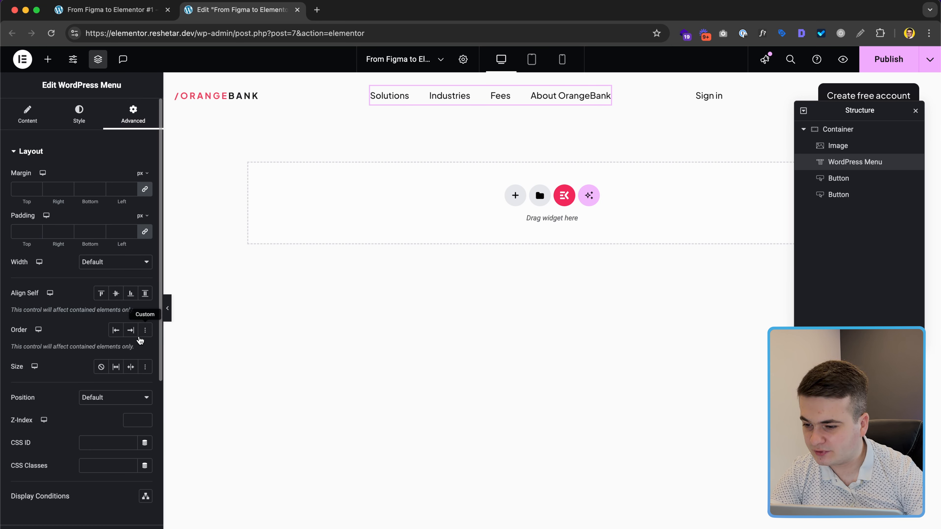
{"action": "left_click", "coordinate": [116, 366]}
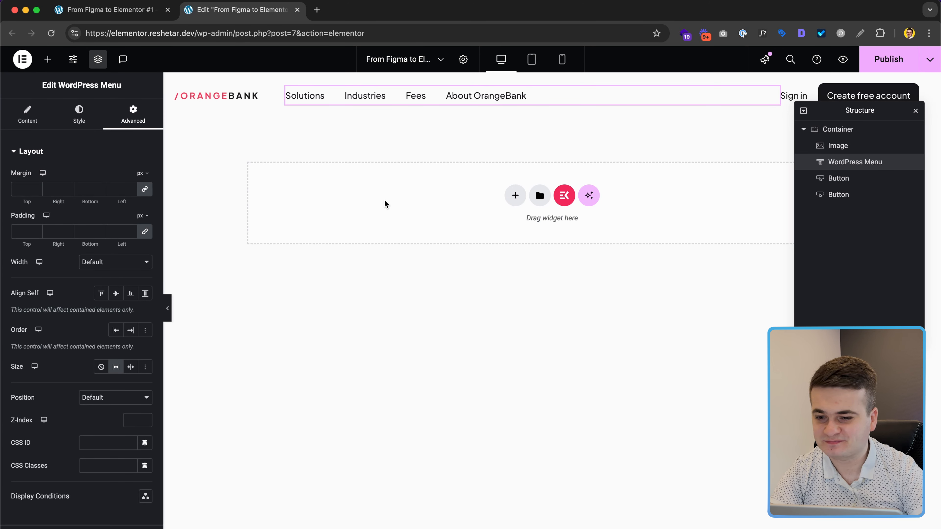
Step: Add a flexbox container below the header, then inspect the hero elements in Figma
{"action": "left_click", "coordinate": [514, 196]}
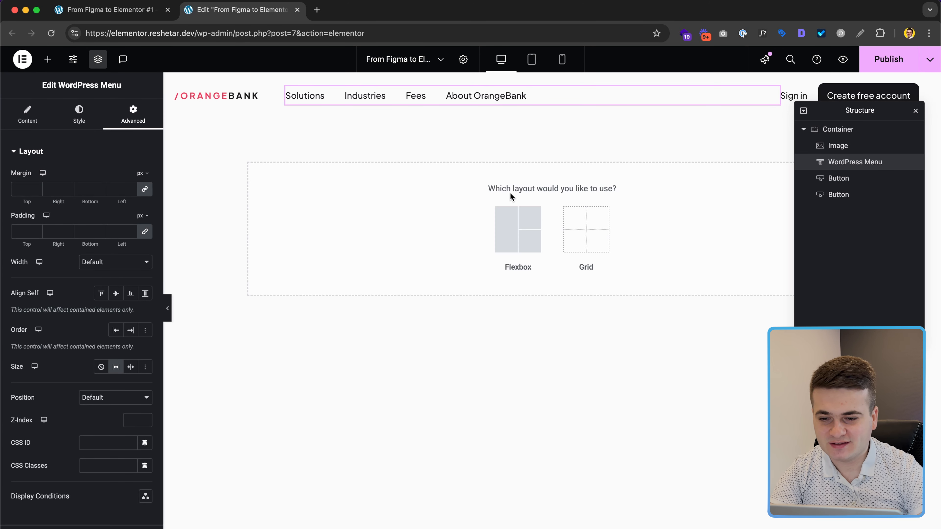
{"action": "left_click", "coordinate": [506, 216]}
{"action": "key", "text": "ctrl+Right"}
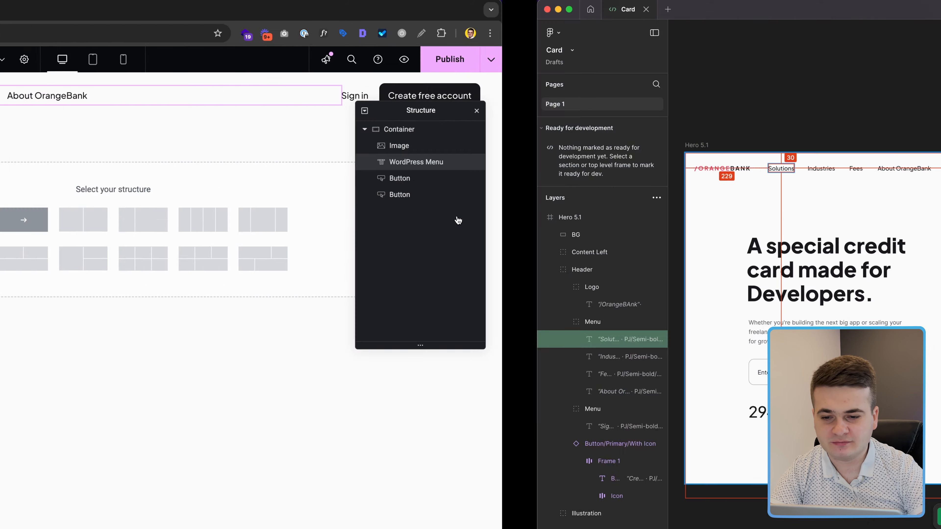
{"action": "scroll", "coordinate": [457, 218], "scroll_direction": "down", "scroll_amount": 3}
{"action": "scroll", "coordinate": [458, 218], "scroll_direction": "left", "scroll_amount": 1}
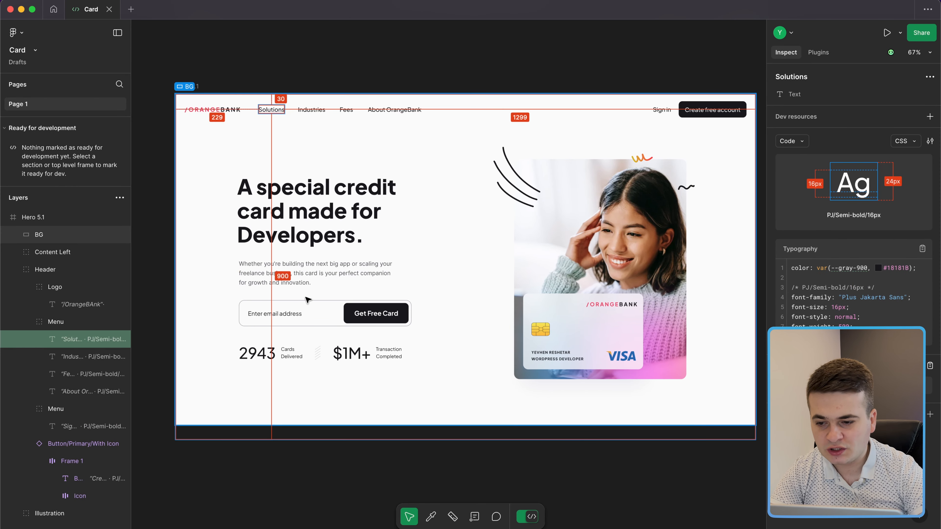
{"action": "left_click", "coordinate": [307, 296]}
{"action": "left_click", "coordinate": [310, 311]}
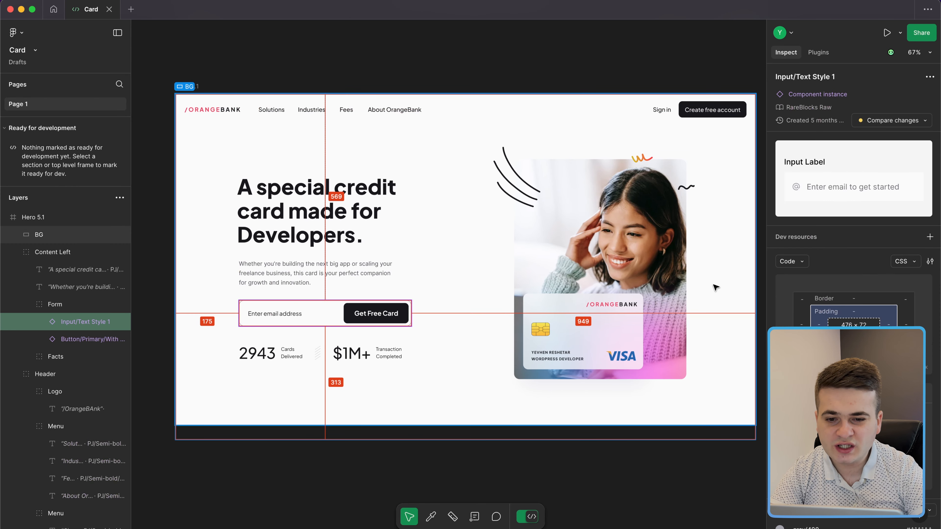
{"action": "left_click", "coordinate": [687, 290], "text": "shift"}
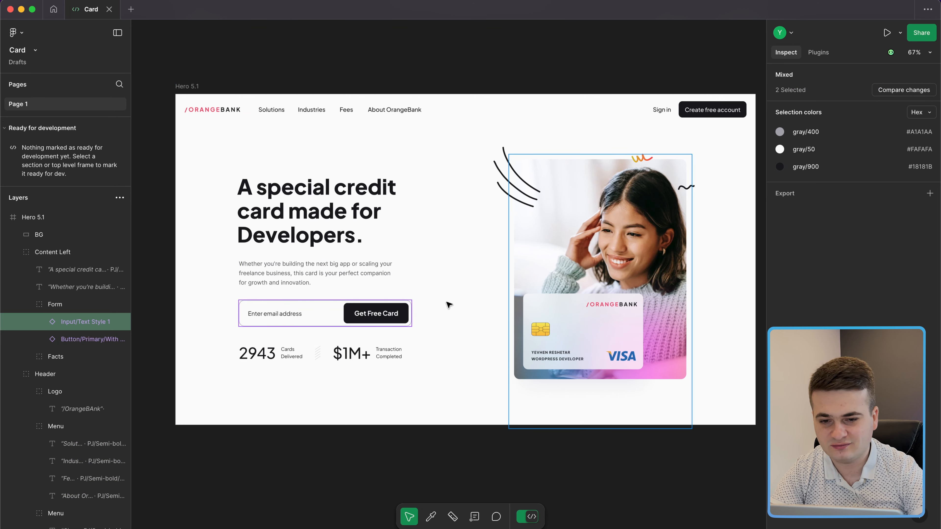
Step: Leave Dev Mode and select Content Left plus the illustration to read 1260 × 524
{"action": "left_click", "coordinate": [527, 517]}
{"action": "scroll", "coordinate": [447, 302], "scroll_direction": "up", "scroll_amount": 2}
{"action": "left_click", "coordinate": [692, 188]}
{"action": "left_click", "coordinate": [195, 243], "text": "shift"}
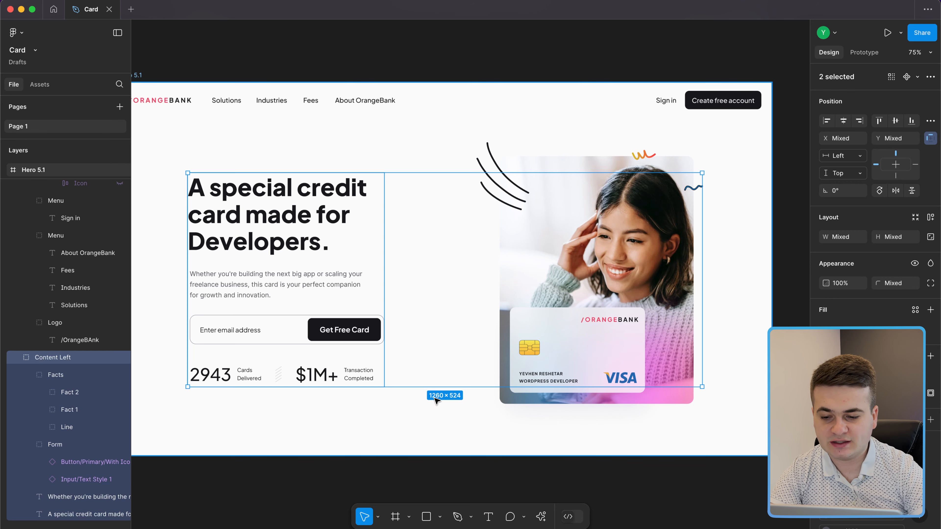
{"action": "key", "text": "ctrl+Left"}
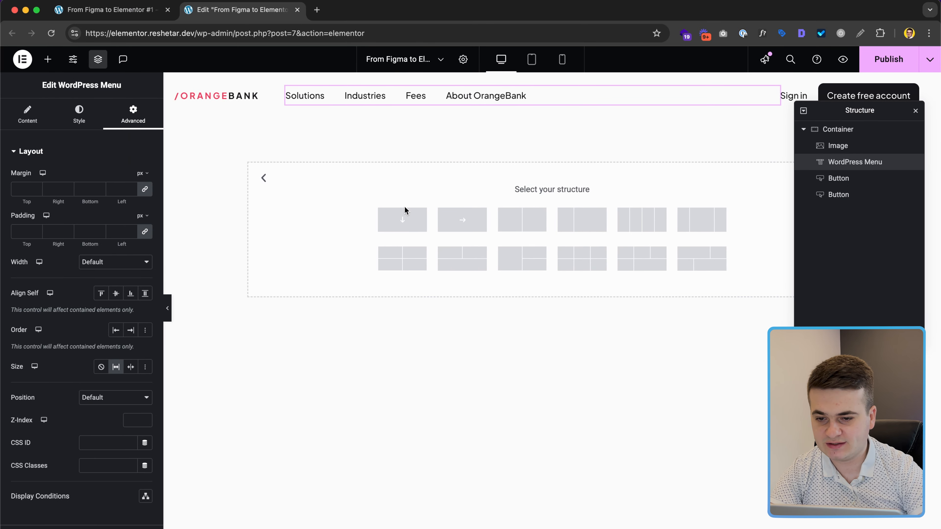
Step: Insert a two-column container with width 1260 and a 20px column gap
{"action": "left_click", "coordinate": [530, 219]}
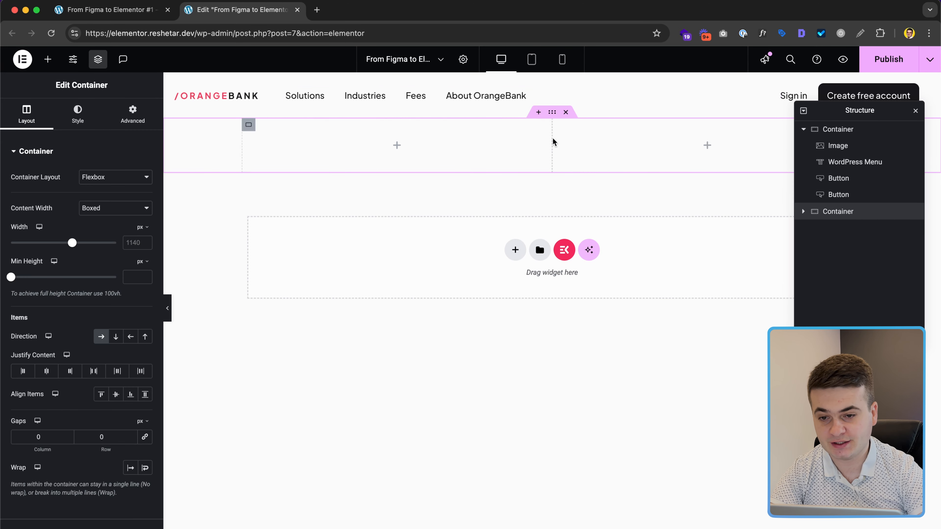
{"action": "left_click", "coordinate": [136, 246]}
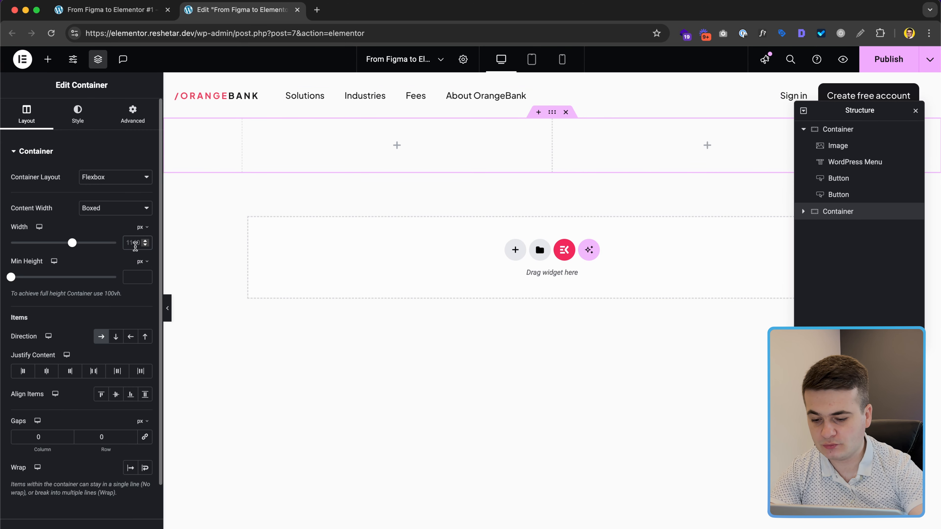
{"action": "type", "text": "1260"}
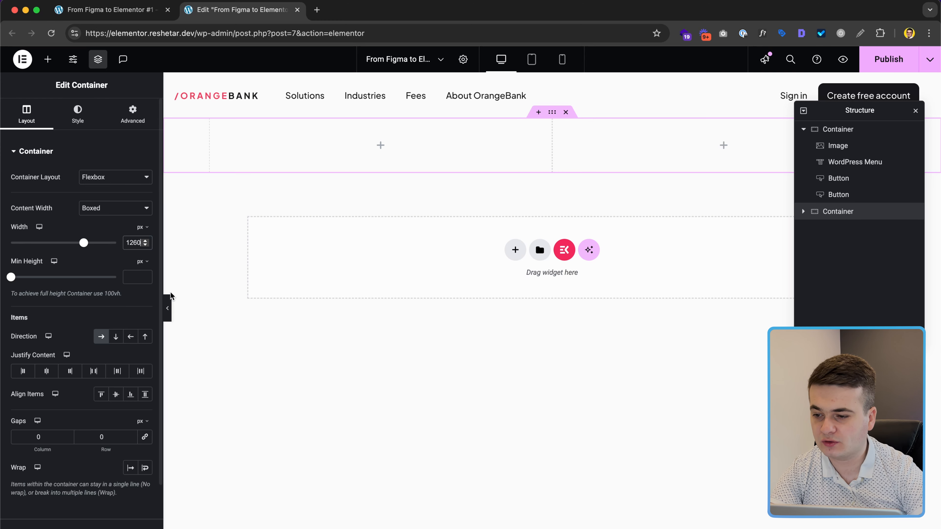
{"action": "key", "text": "ctrl+Right"}
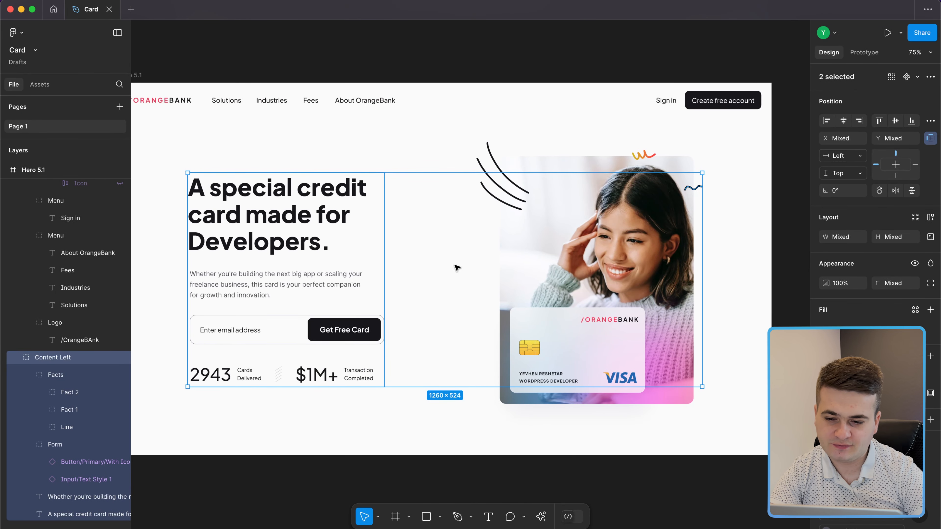
{"action": "key", "text": "ctrl+Left"}
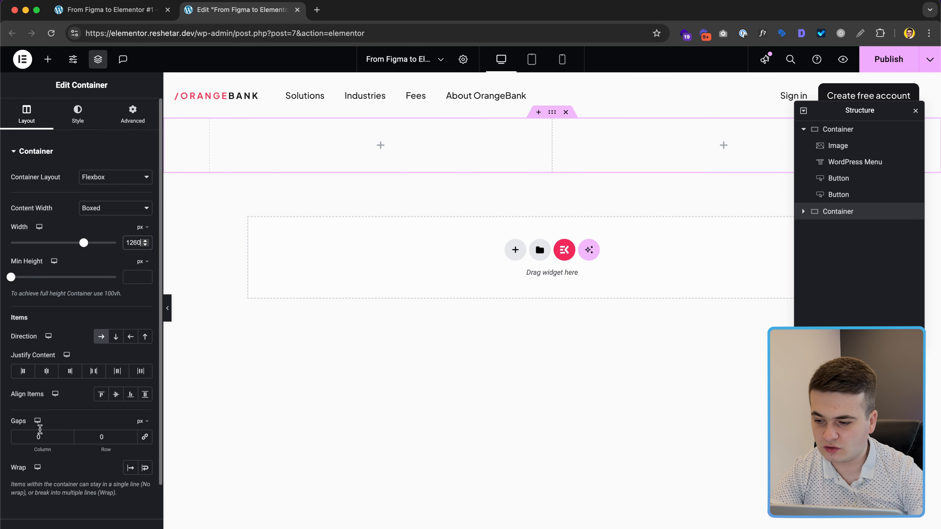
{"action": "left_click", "coordinate": [36, 434]}
{"action": "type", "text": "20"}
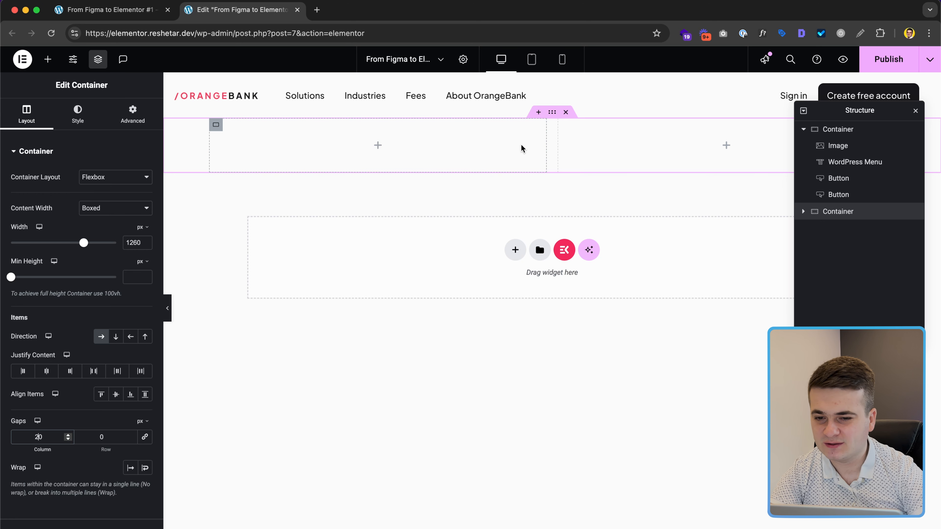
Step: Place an Image widget showing hero-img-opt.png in the right column
{"action": "left_click", "coordinate": [726, 146]}
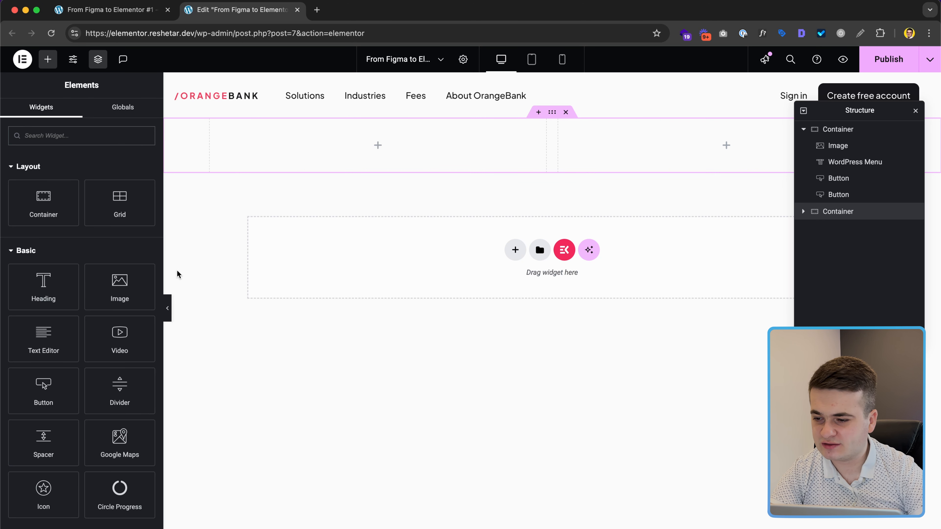
{"action": "left_click_drag", "start_coordinate": [126, 290], "coordinate": [701, 147]}
{"action": "left_click", "coordinate": [87, 219]}
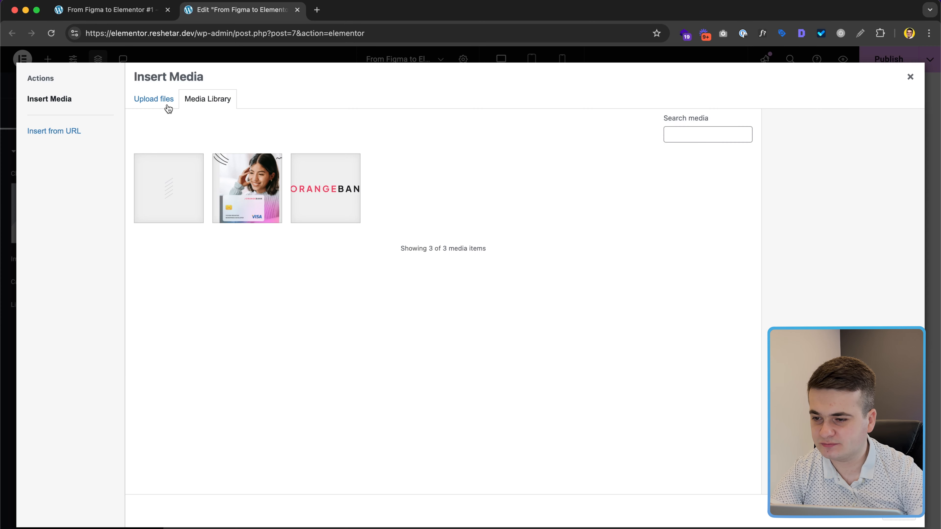
{"action": "left_click", "coordinate": [247, 187]}
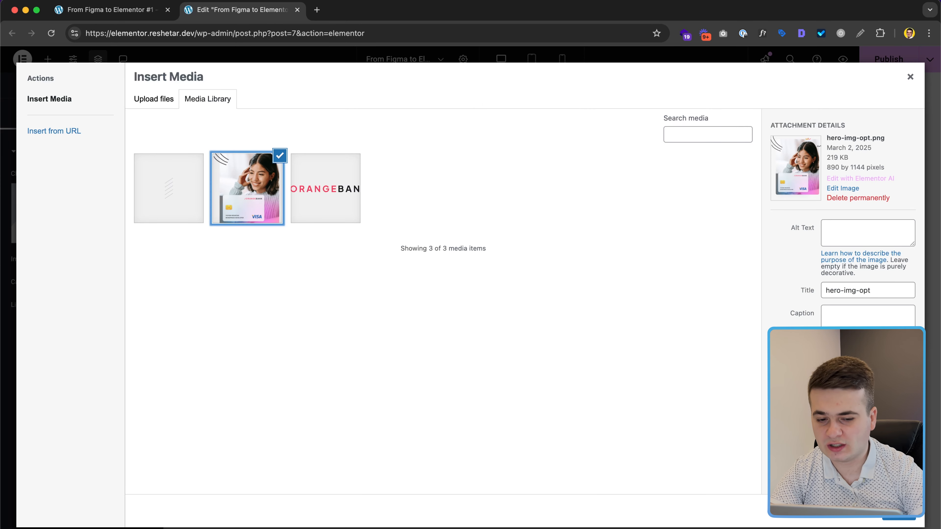
{"action": "left_click", "coordinate": [899, 519]}
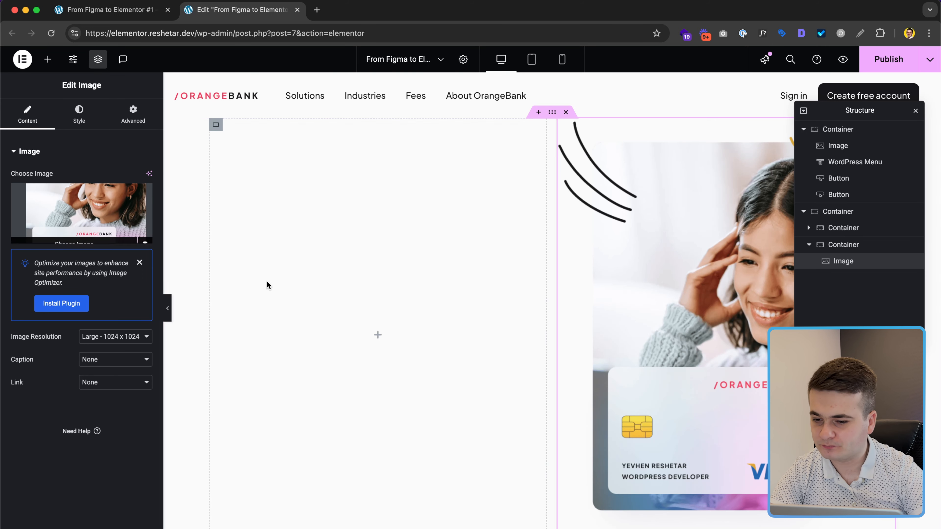
{"action": "left_click", "coordinate": [378, 335]}
Step: Add an H1 heading reading "A special credit card made for Developers." to the left column
{"action": "left_click_drag", "start_coordinate": [44, 287], "coordinate": [441, 306]}
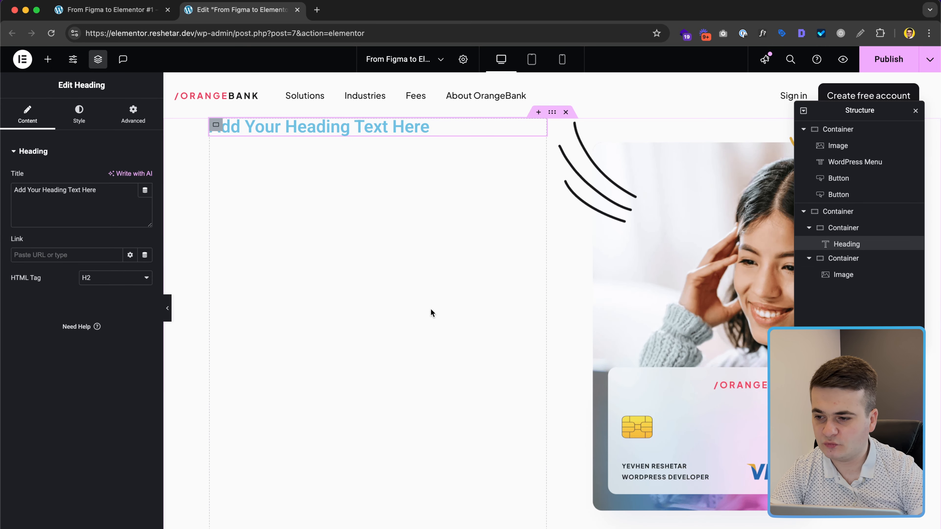
{"action": "left_click", "coordinate": [102, 288]}
{"action": "left_click", "coordinate": [91, 266]}
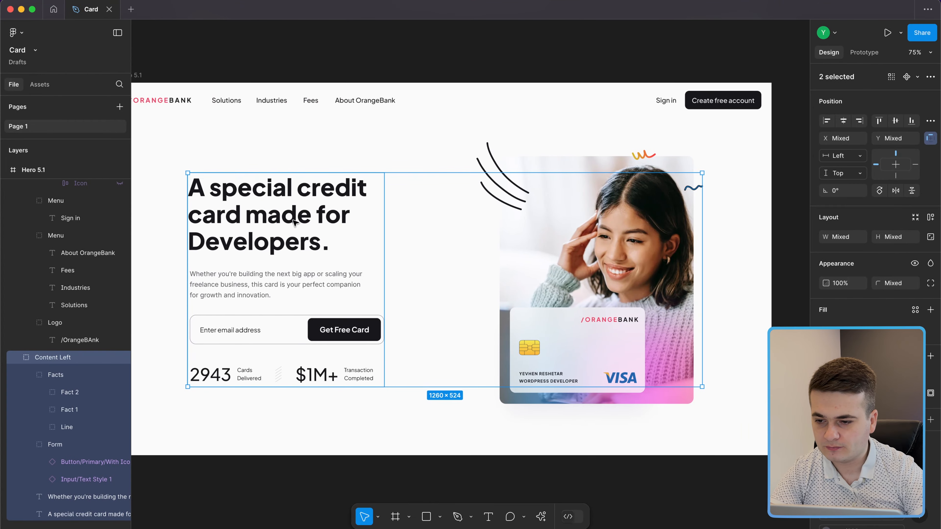
{"action": "double_click", "coordinate": [285, 217]}
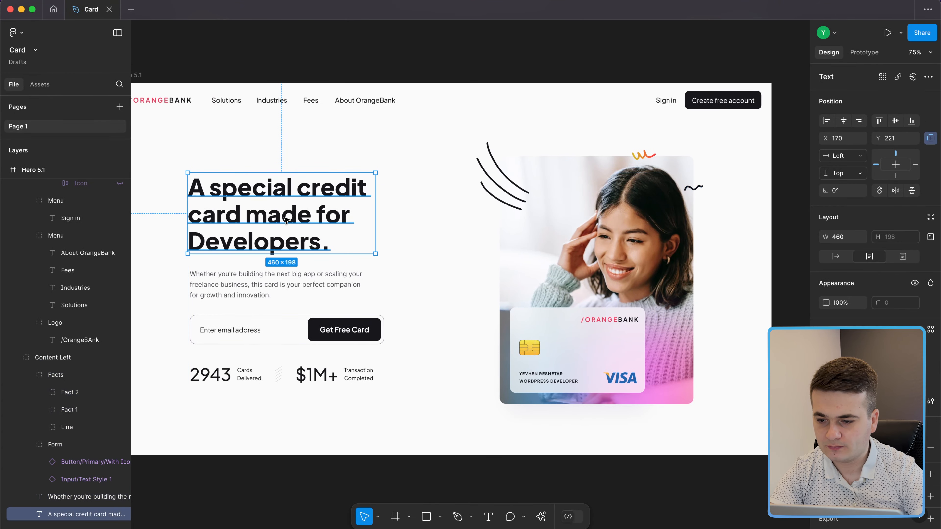
{"action": "key", "text": "ctrl+Left"}
{"action": "triple_click", "coordinate": [79, 206]}
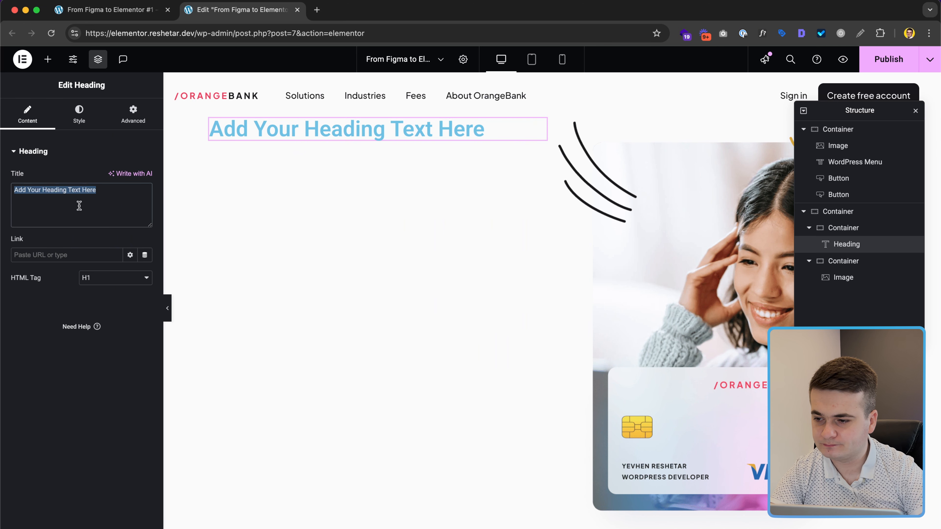
{"action": "type", "text": "A special credit card made for Developers."}
Step: Bring up the heading's Style typography font family list
{"action": "left_click", "coordinate": [79, 113]}
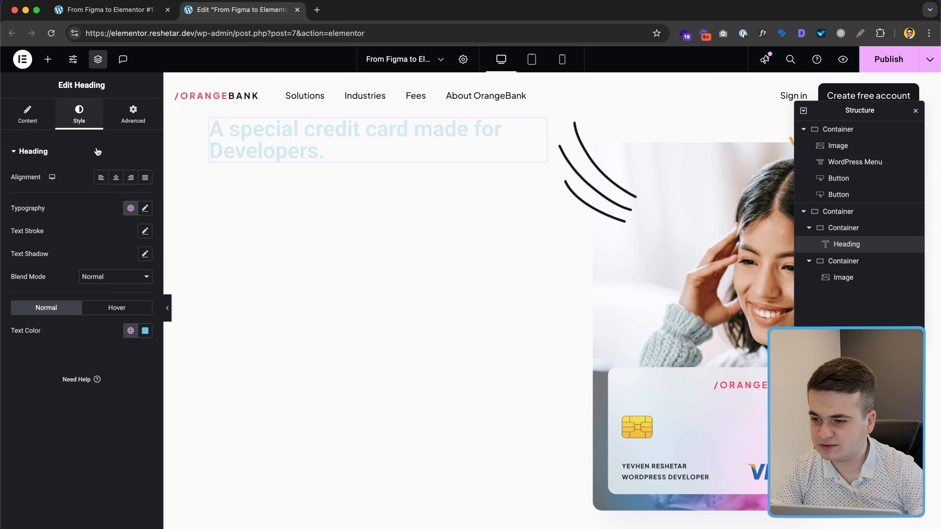
{"action": "left_click", "coordinate": [146, 212]}
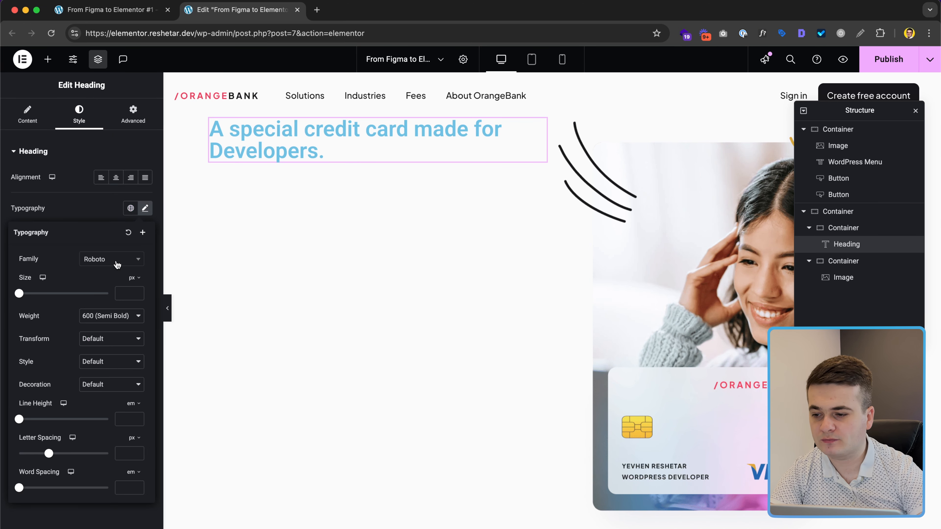
{"action": "left_click", "coordinate": [102, 264]}
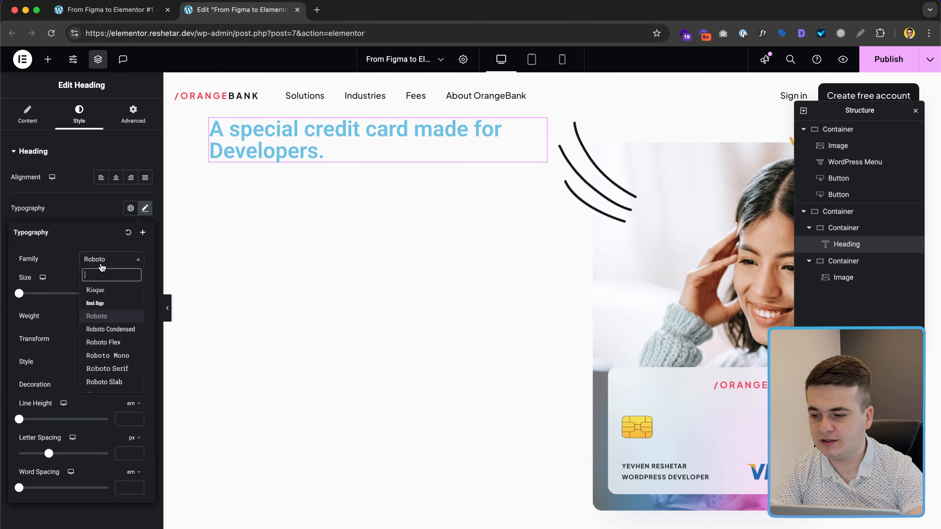
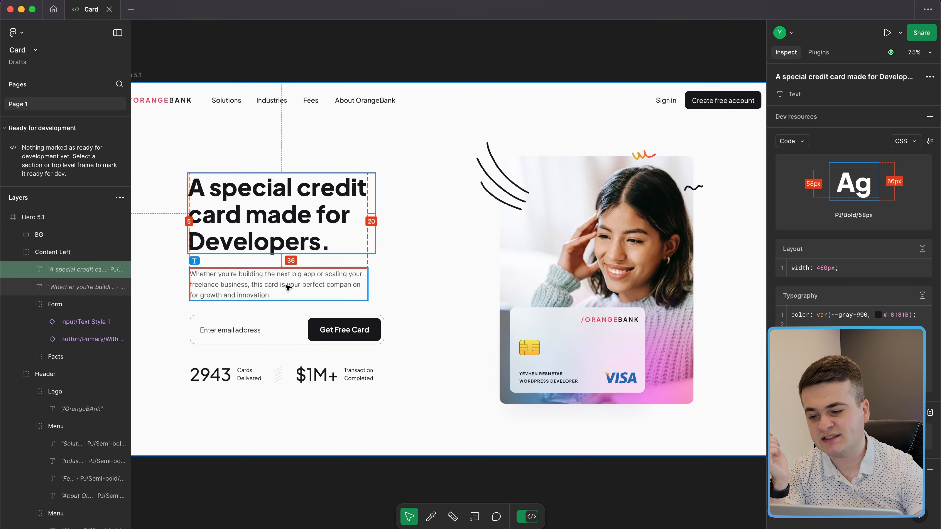
Step: Inspect the Cards Delivered label's text style in Figma, then go back to the Elementor editor
{"action": "left_click", "coordinate": [253, 375]}
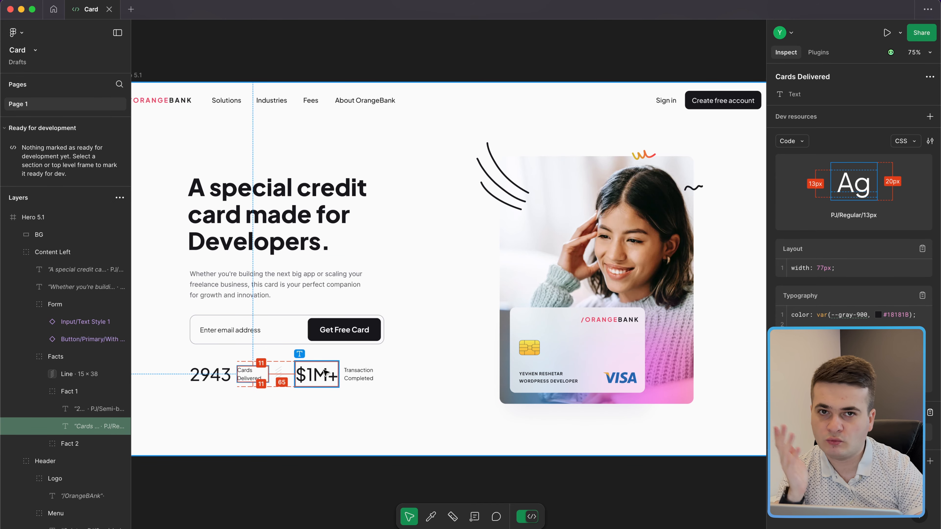
{"action": "key", "text": "ctrl+Left"}
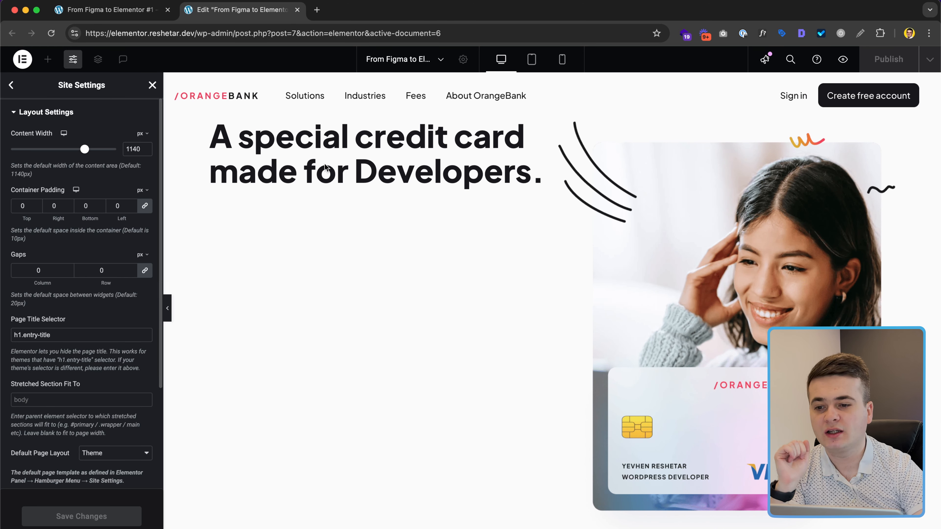
Step: Unlink the hero heading's margins, set its bottom margin to 36, and compare the heading in Figma
{"action": "left_click", "coordinate": [152, 85]}
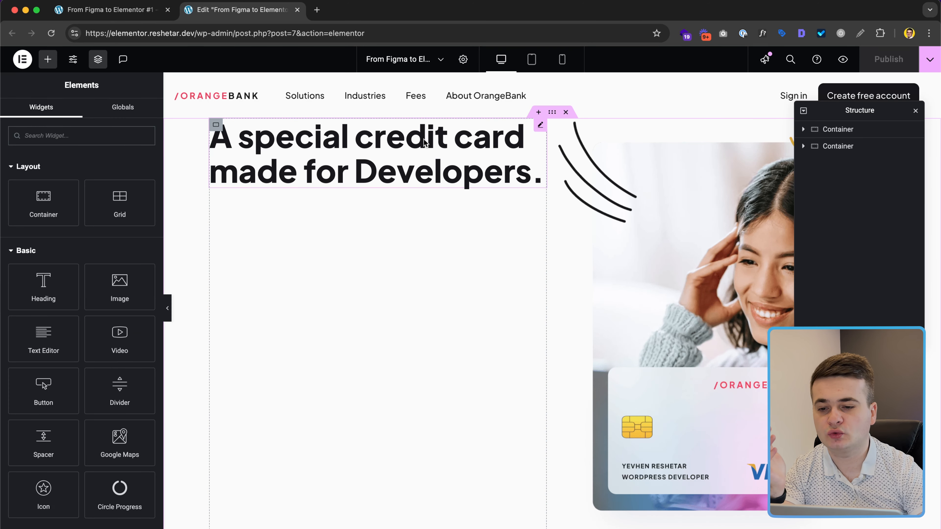
{"action": "left_click", "coordinate": [360, 129]}
{"action": "left_click", "coordinate": [133, 115]}
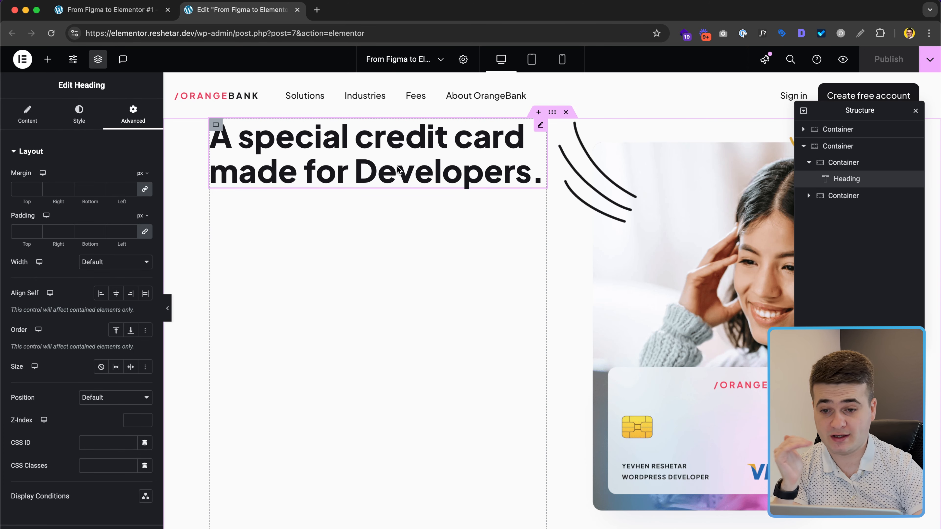
{"action": "left_click", "coordinate": [144, 191]}
{"action": "double_click", "coordinate": [87, 189]}
{"action": "type", "text": "36"}
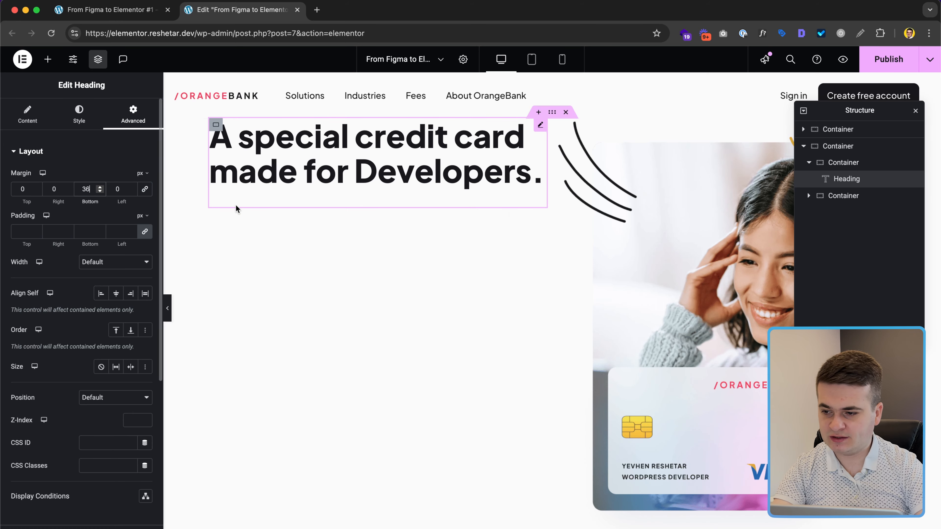
{"action": "key", "text": "ctrl+Right"}
{"action": "left_click", "coordinate": [243, 213]}
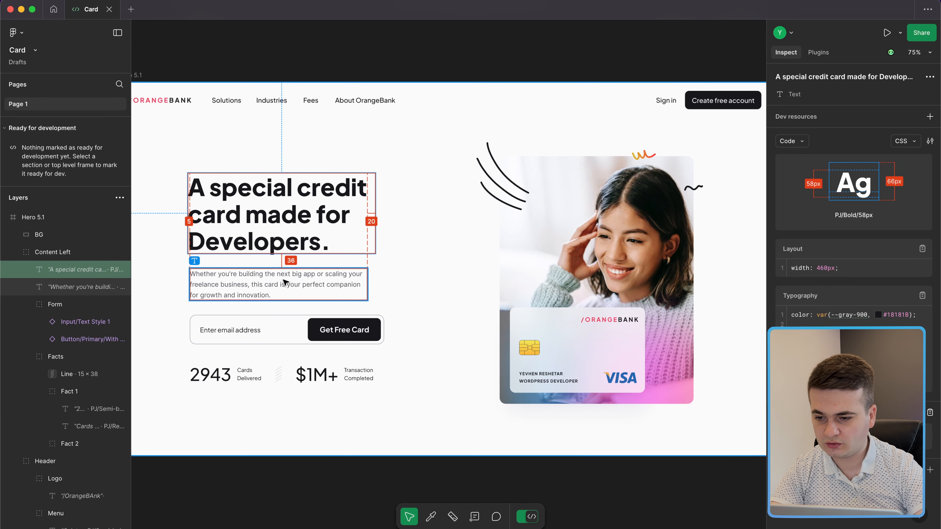
Step: Read the hero paragraph's Inter Regular 16 px, 435 px-wide spec in Figma
{"action": "left_click", "coordinate": [285, 282]}
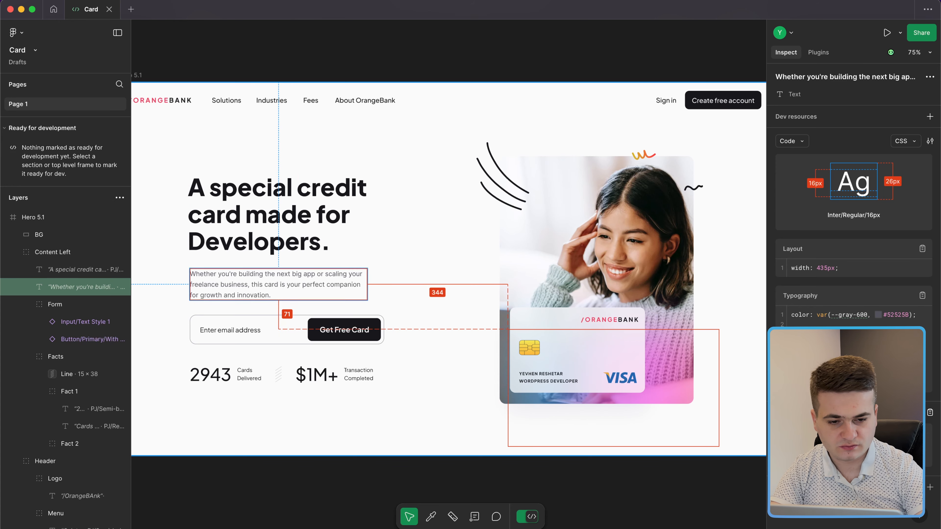
{"action": "key", "text": "ctrl+Left"}
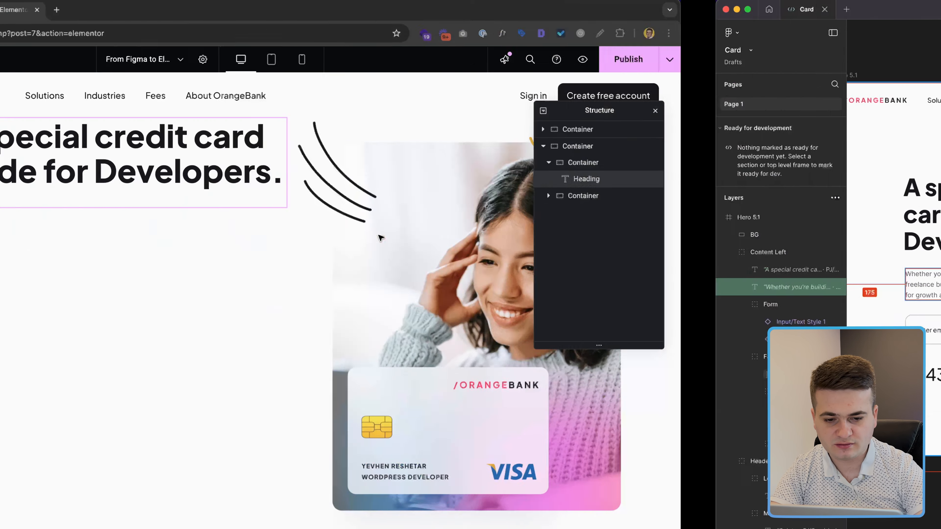
Step: Duplicate the heading as a p element and paste in the paragraph sentence
{"action": "right_click", "coordinate": [368, 172]}
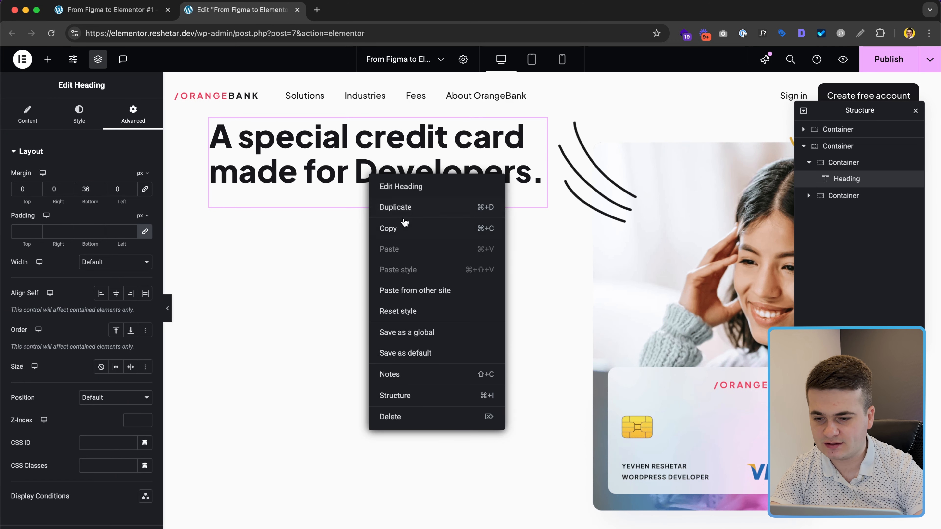
{"action": "left_click", "coordinate": [395, 207]}
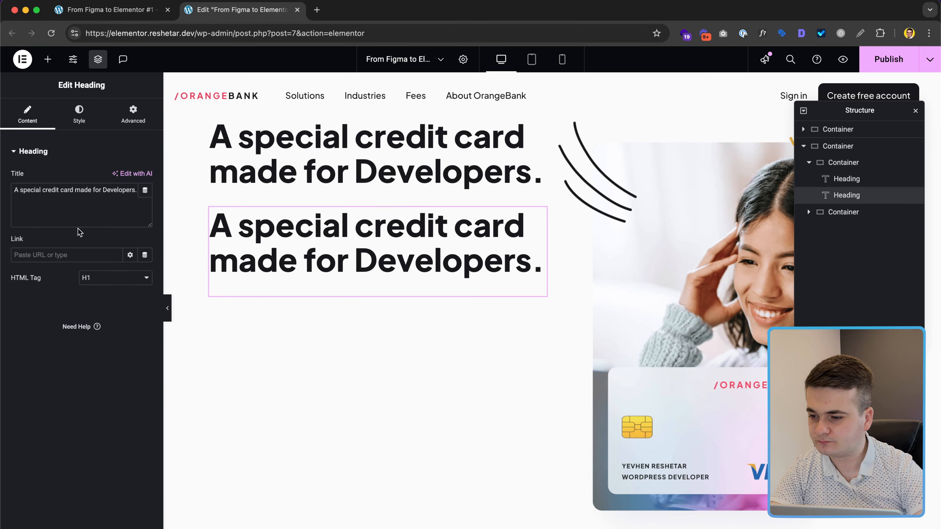
{"action": "left_click", "coordinate": [83, 282]}
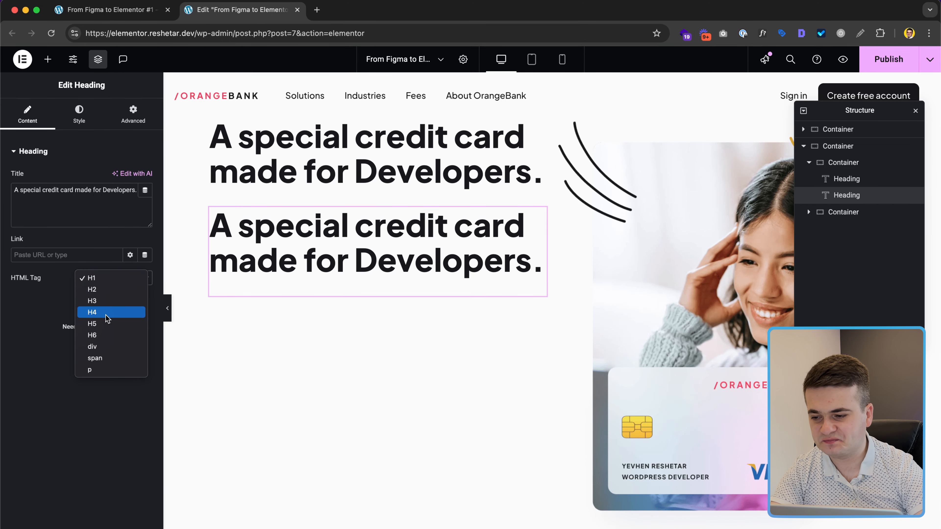
{"action": "left_click", "coordinate": [90, 370]}
{"action": "left_click", "coordinate": [73, 200]}
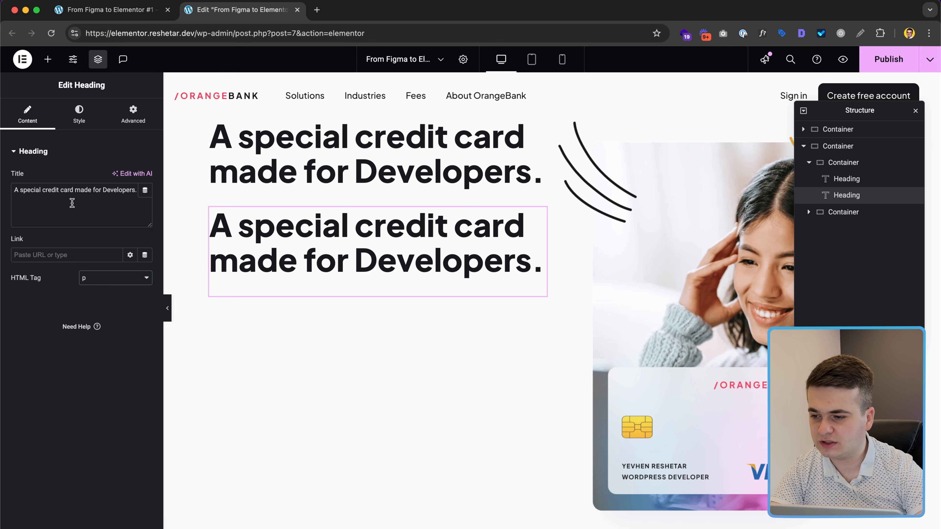
{"action": "key", "text": "ctrl+a"}
{"action": "type", "text": "Whether you're building the next big app or scaling your freelance business, this card is your perfect companion for growth and innovation."}
Step: Set the paragraph's font size to 16 and compare it against the Figma design
{"action": "left_click", "coordinate": [79, 113]}
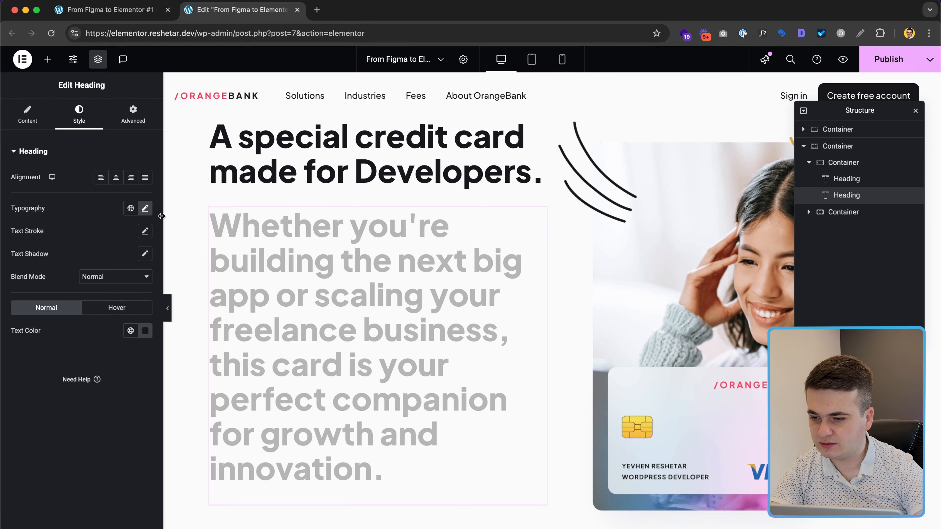
{"action": "left_click", "coordinate": [145, 209]}
{"action": "key", "text": "super+a"}
{"action": "type", "text": "16"}
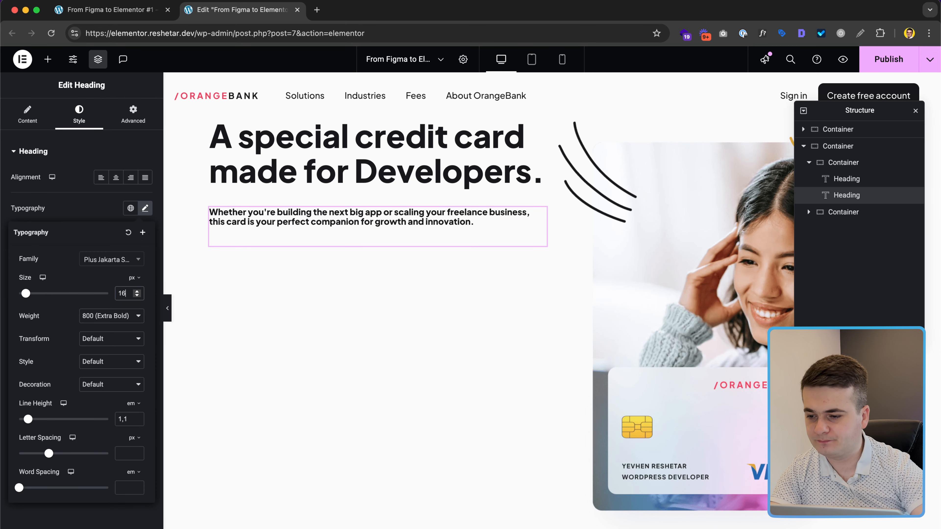
{"action": "left_click", "coordinate": [109, 316]}
{"action": "left_click", "coordinate": [109, 282]}
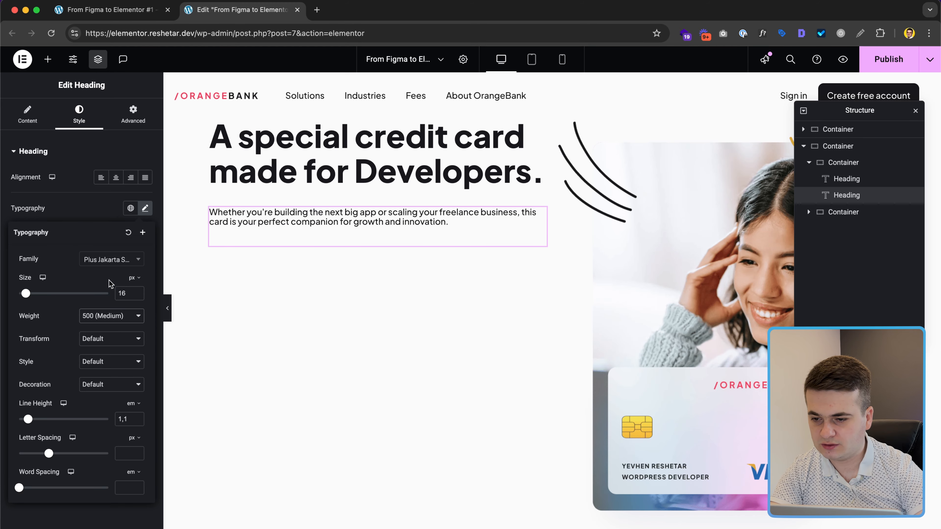
{"action": "key", "text": "ctrl+Right"}
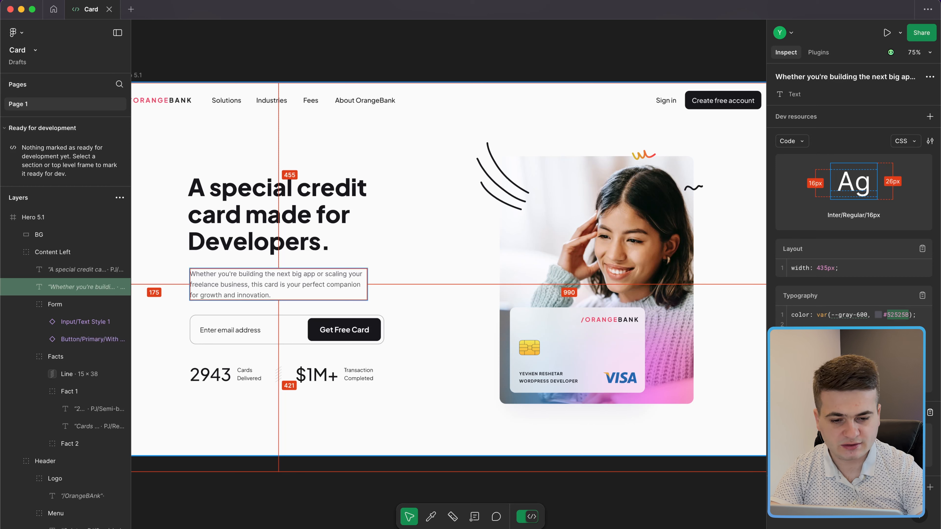
{"action": "key", "text": "ctrl+Left"}
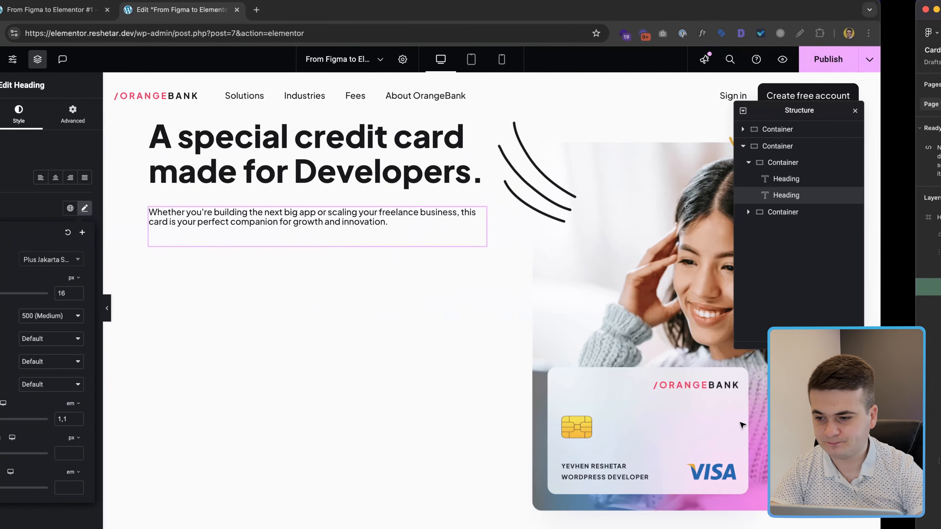
Step: Change the paragraph's line height to 1.6 and its weight to 400 (Normal)
{"action": "left_click", "coordinate": [129, 419]}
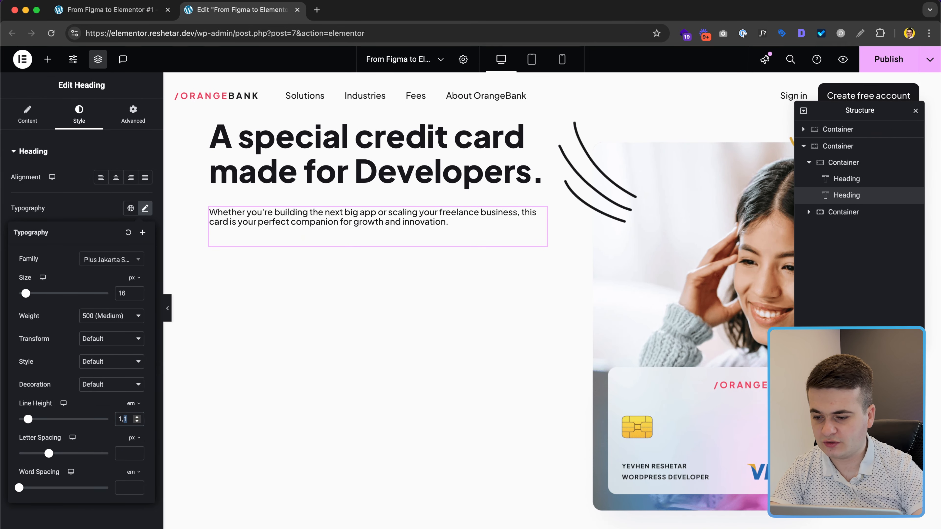
{"action": "key", "text": "BackSpace"}
{"action": "type", "text": "6"}
{"action": "left_click", "coordinate": [107, 315]}
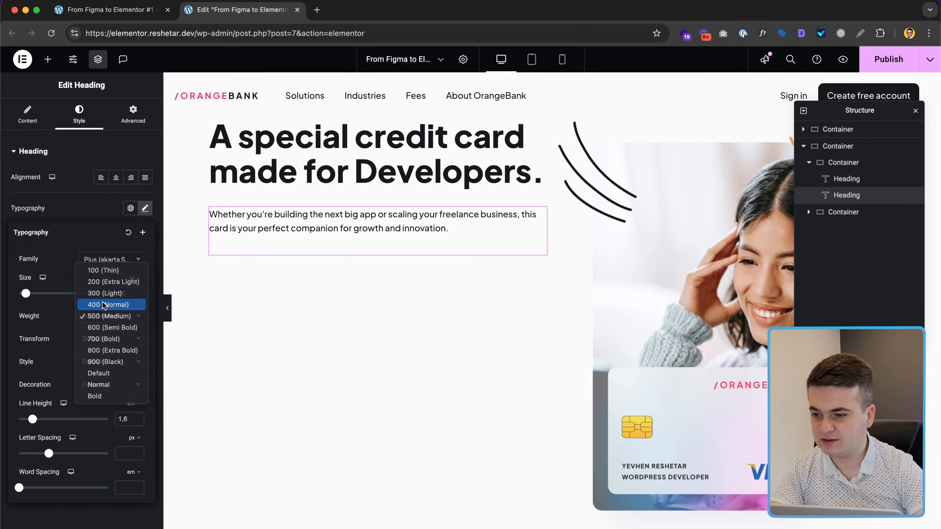
{"action": "left_click", "coordinate": [103, 303]}
Step: Set the paragraph font to Inter and its text colour to the grey hex
{"action": "left_click", "coordinate": [109, 260]}
{"action": "type", "text": "inter"}
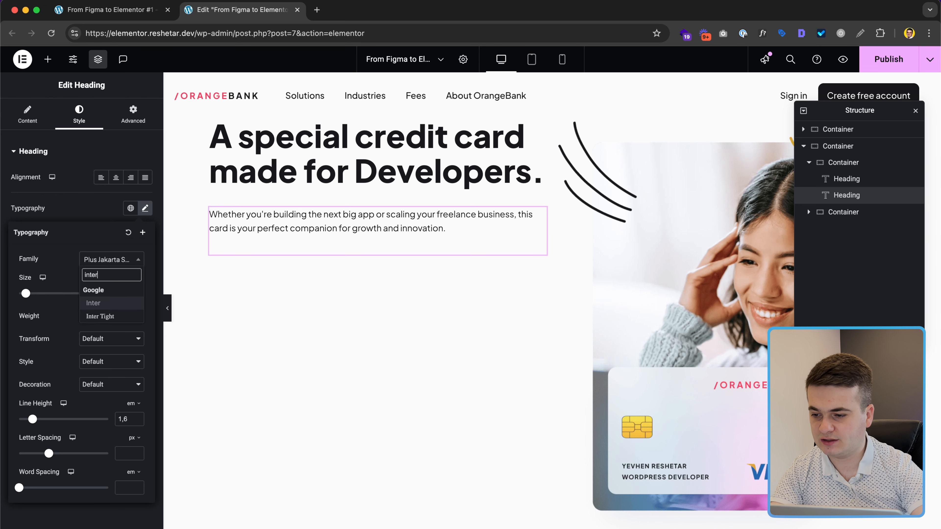
{"action": "left_click", "coordinate": [102, 303]}
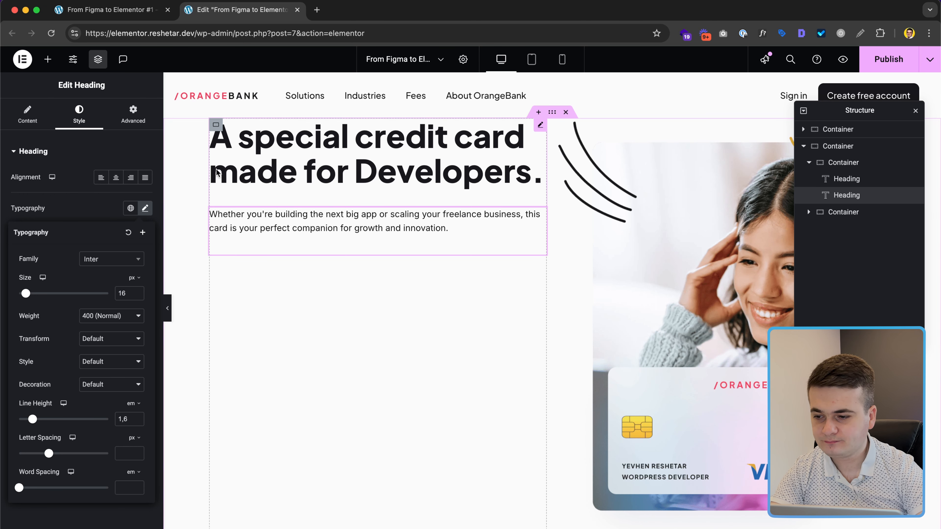
{"action": "left_click", "coordinate": [109, 209]}
{"action": "left_click", "coordinate": [148, 330]}
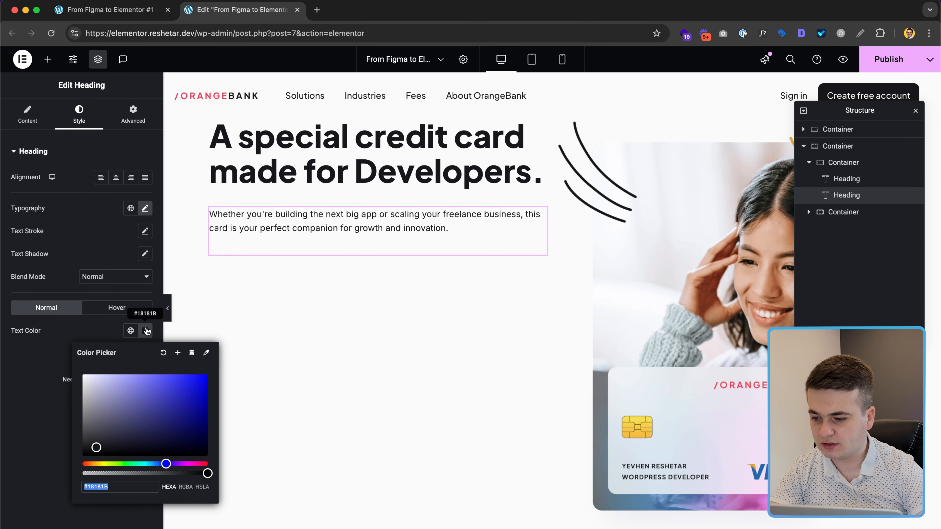
{"action": "key", "text": "super+v"}
{"action": "left_click", "coordinate": [105, 333]}
Step: Inspect the Get Free Card text, email placeholder and form background size in Figma
{"action": "key", "text": "super+Tab"}
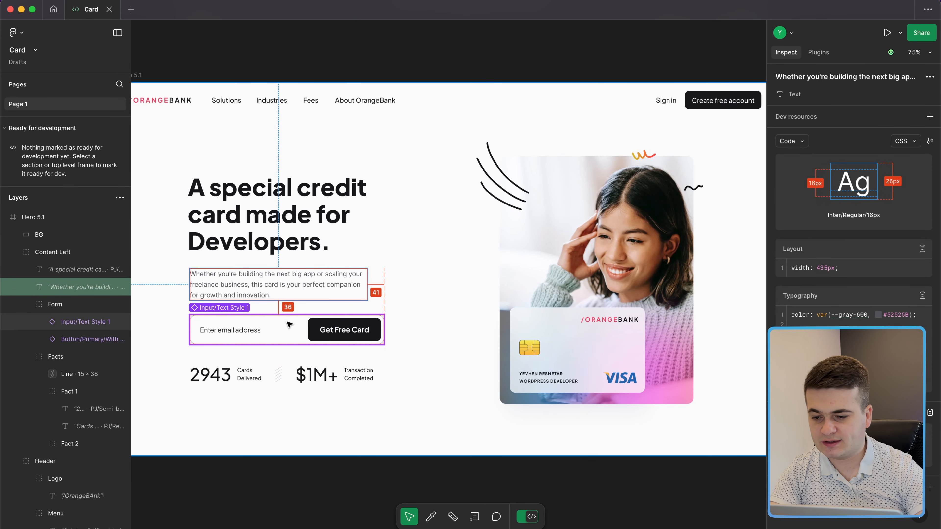
{"action": "double_click", "coordinate": [332, 331]}
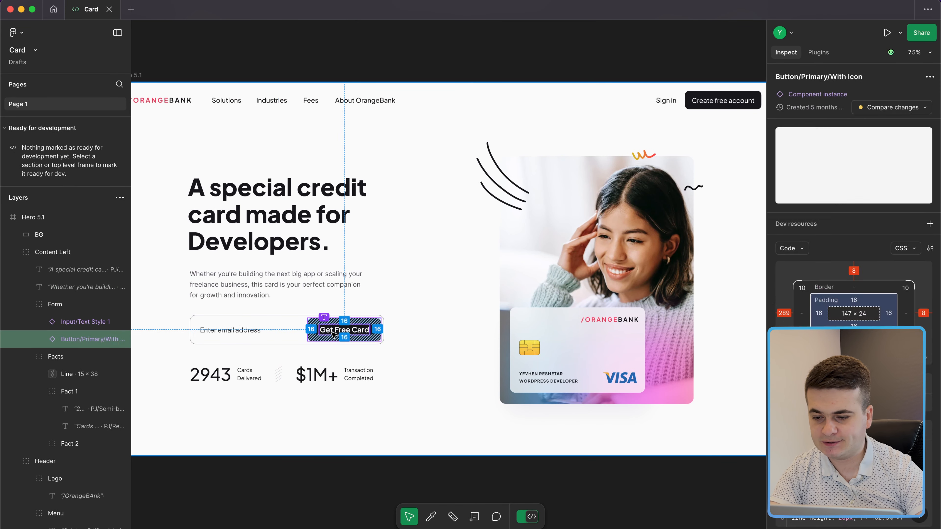
{"action": "double_click", "coordinate": [243, 334]}
{"action": "left_click", "coordinate": [264, 352]}
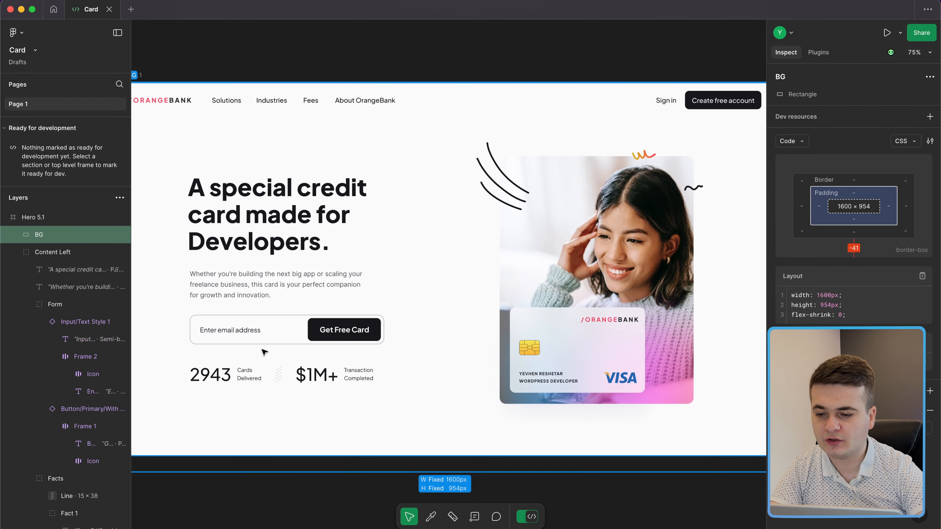
{"action": "key", "text": "ctrl+Left"}
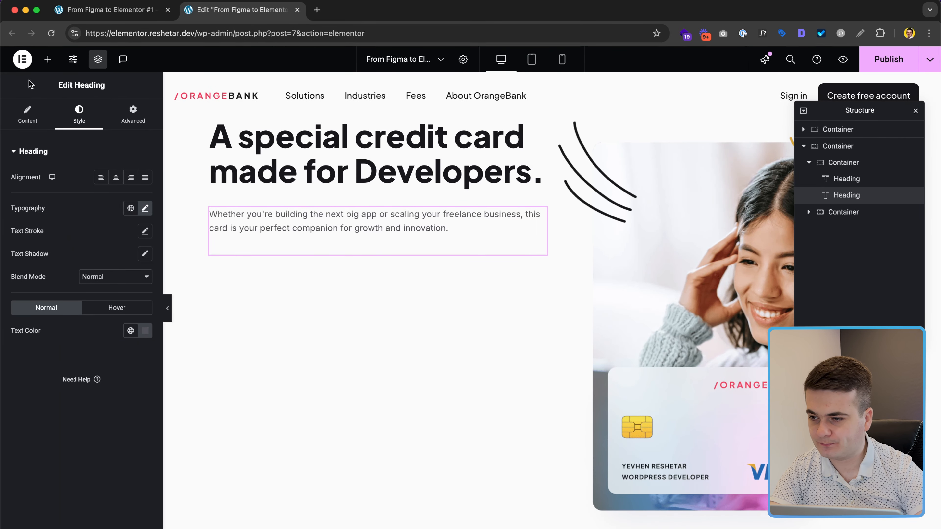
Step: Add a Form widget below the paragraph, keeping only the Email field
{"action": "left_click", "coordinate": [47, 68]}
{"action": "type", "text": "form"}
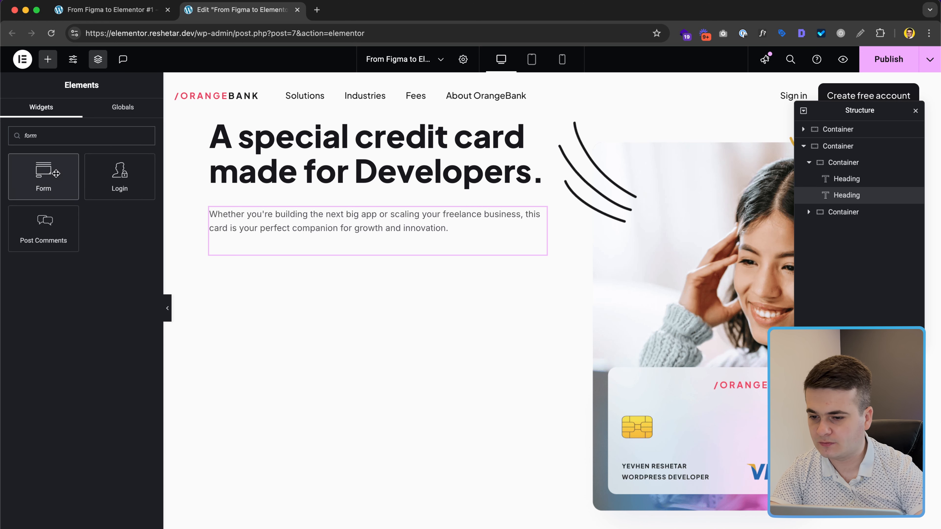
{"action": "left_click_drag", "start_coordinate": [76, 203], "coordinate": [288, 237]}
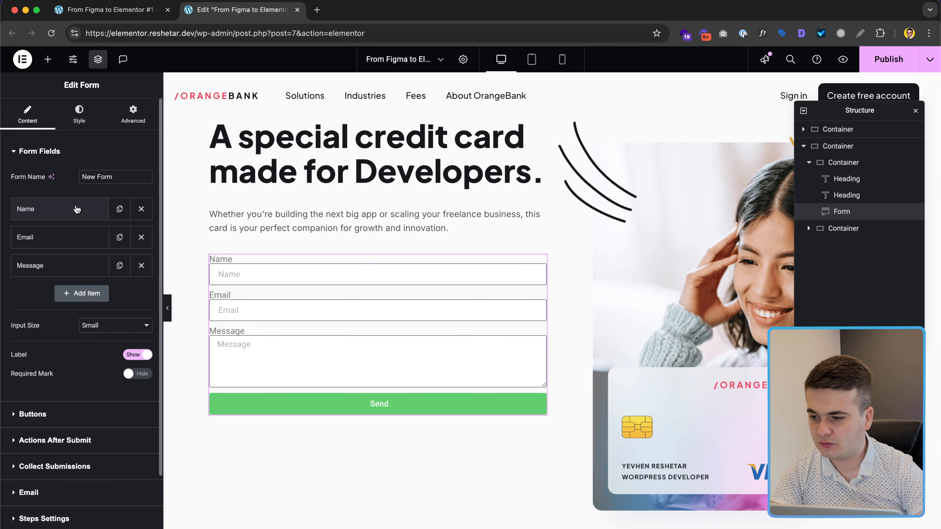
{"action": "left_click", "coordinate": [141, 210]}
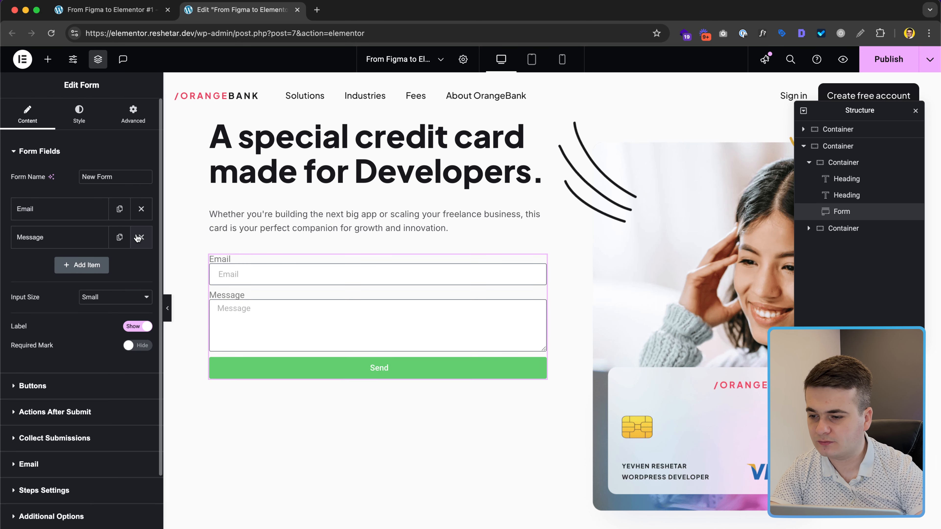
{"action": "left_click", "coordinate": [140, 237]}
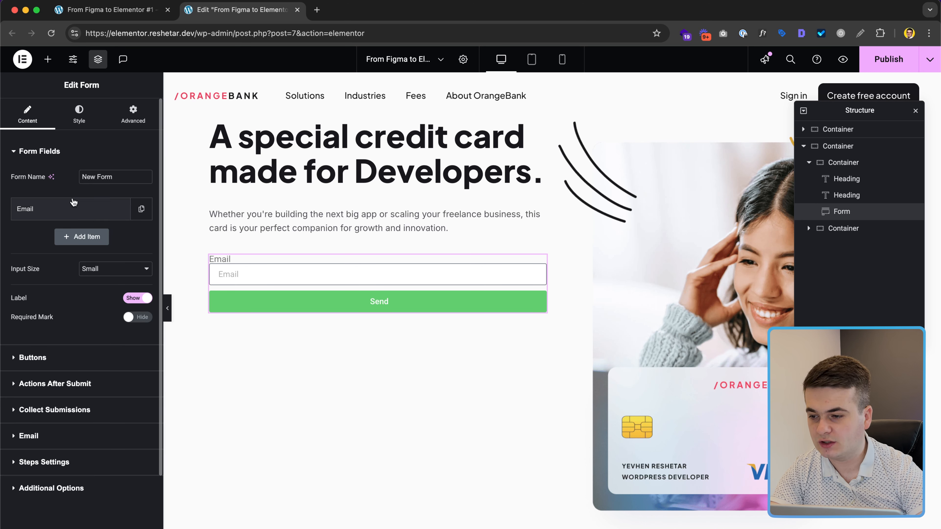
{"action": "left_click", "coordinate": [63, 211]}
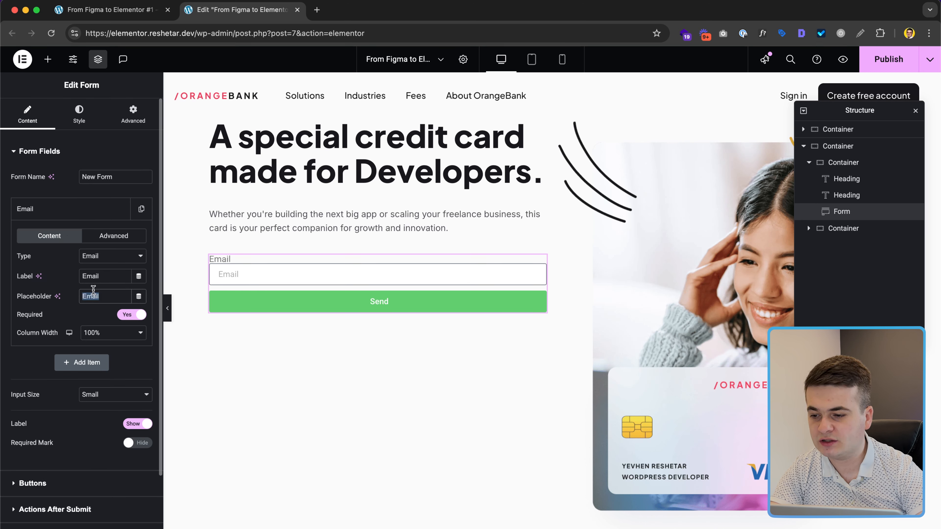
Step: Replace the Email field's placeholder with 'Enter email address'
{"action": "key", "text": "ctrl+Right"}
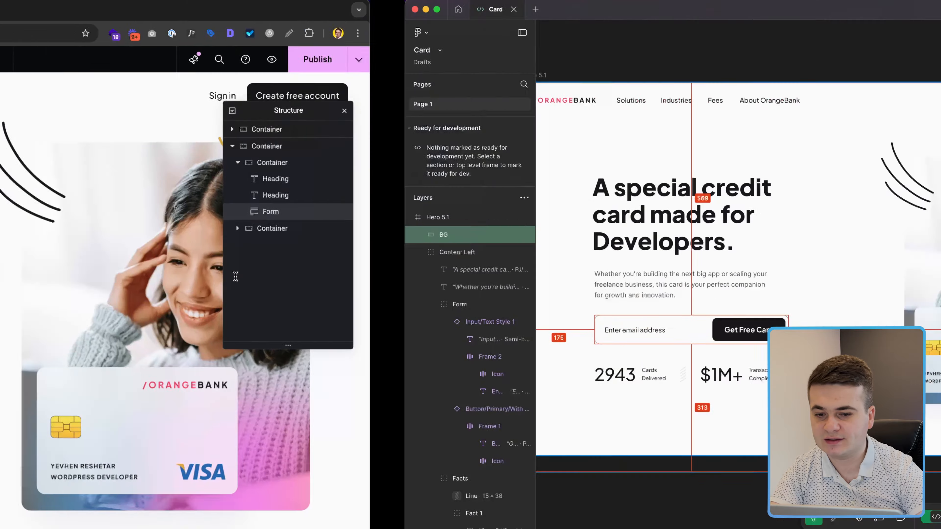
{"action": "key", "text": "ctrl+Left"}
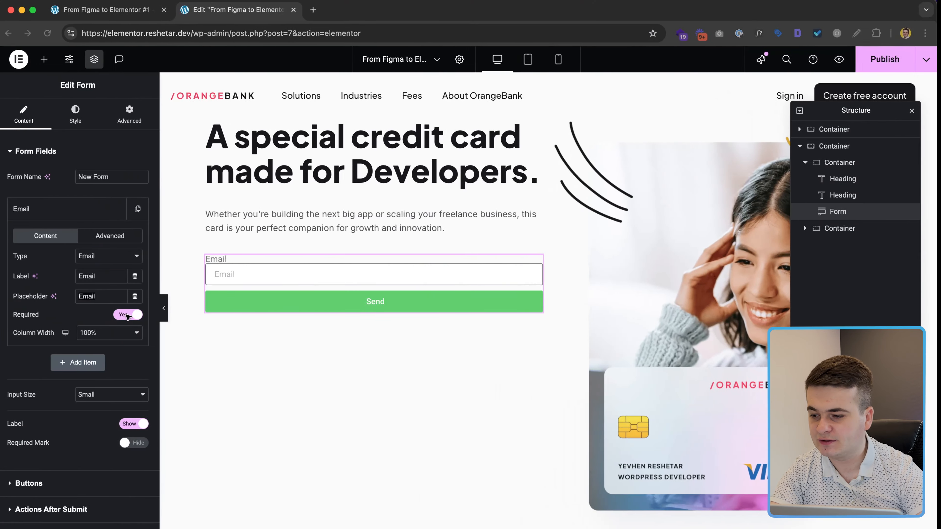
{"action": "double_click", "coordinate": [97, 298]}
{"action": "type", "text": "Enter email address"}
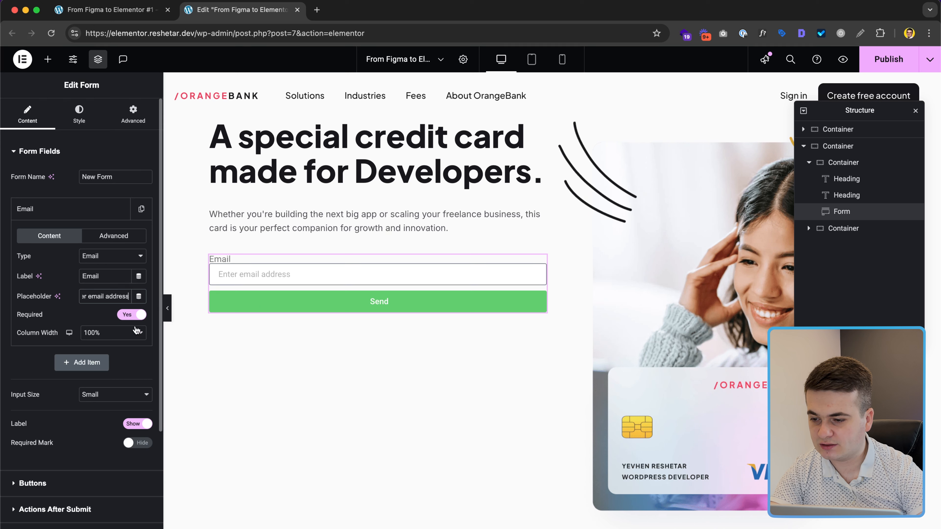
{"action": "left_click", "coordinate": [113, 236]}
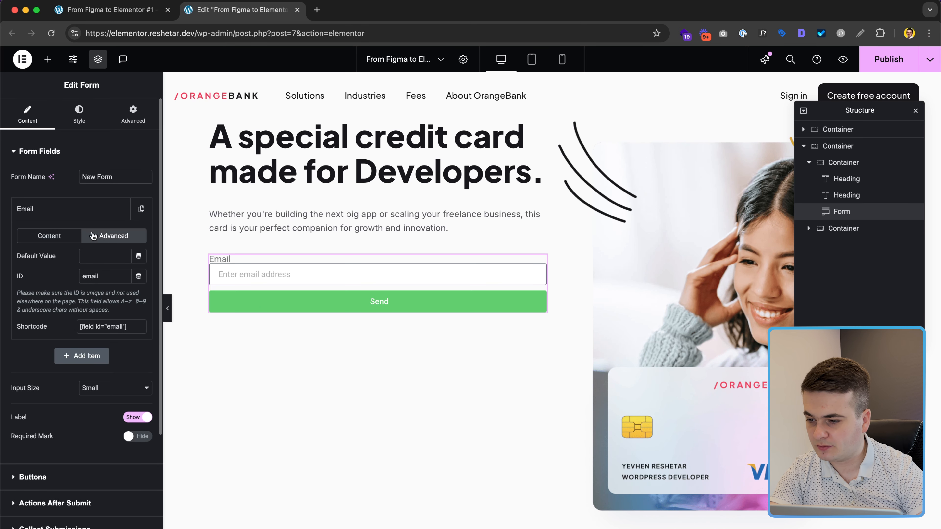
{"action": "left_click", "coordinate": [65, 237]}
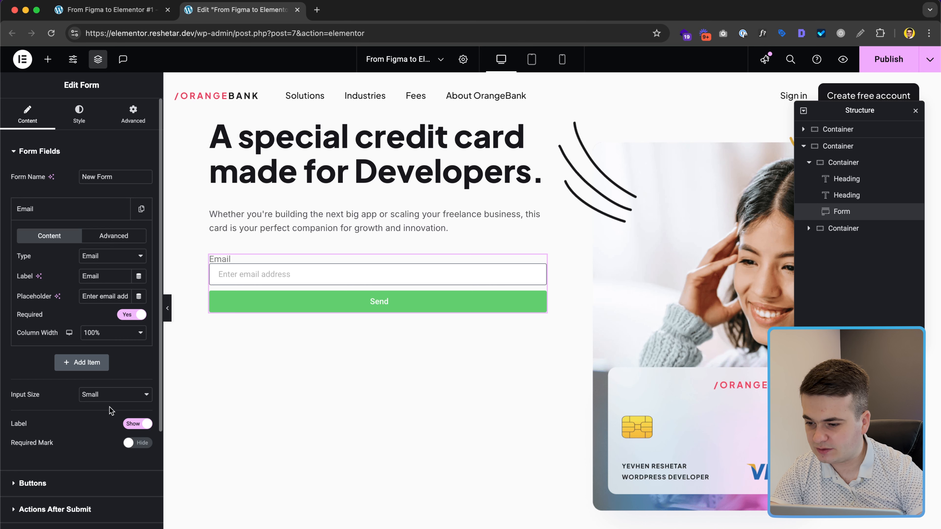
Step: Hide the email field's label and set its column width to 60%
{"action": "left_click", "coordinate": [138, 423]}
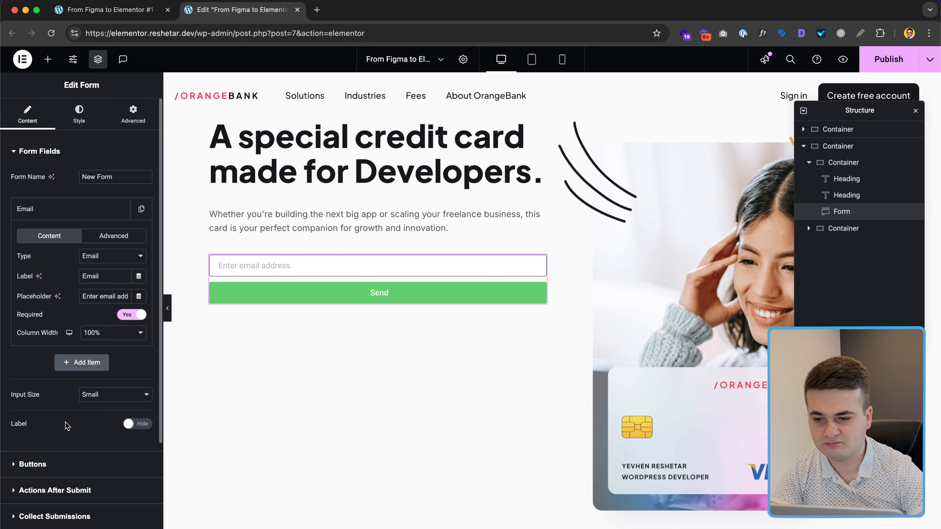
{"action": "left_click", "coordinate": [93, 333]}
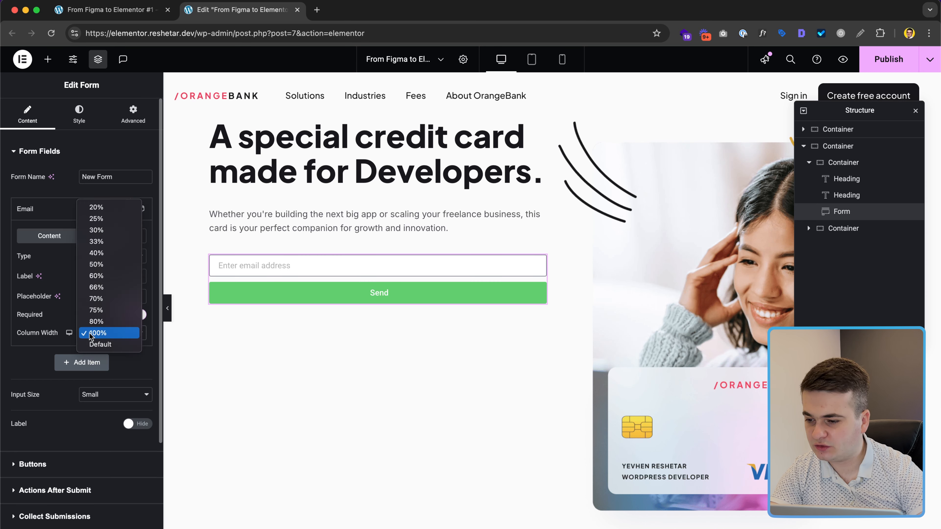
{"action": "left_click", "coordinate": [97, 277]}
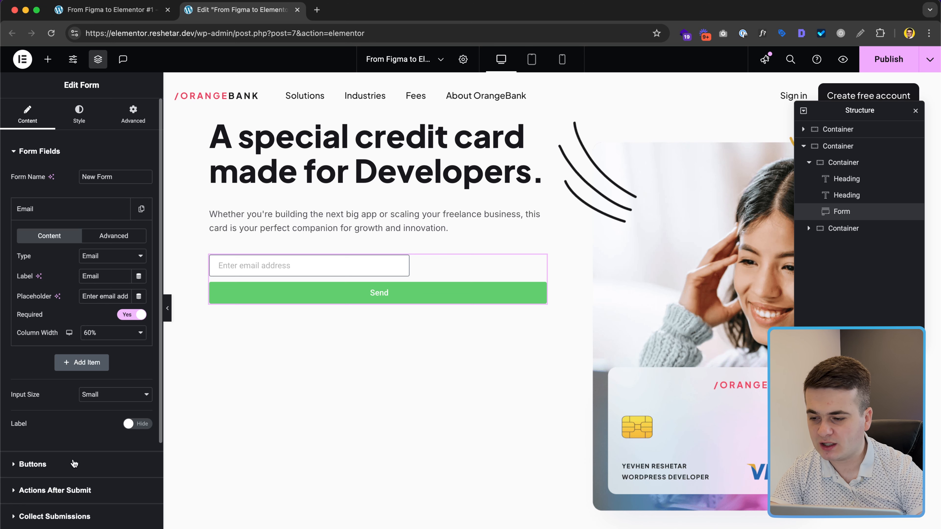
{"action": "left_click", "coordinate": [74, 464]}
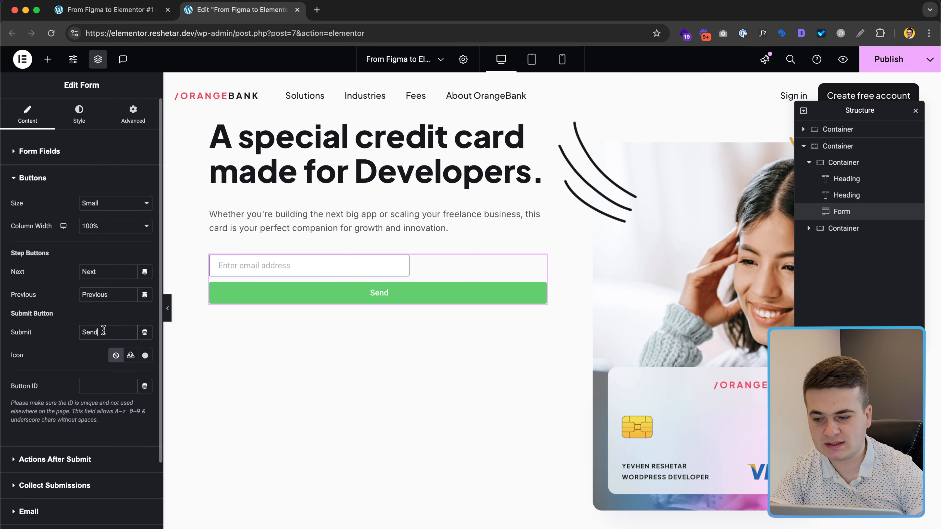
Step: Change the submit button text to 'Get Free Card' and set its width to 40%
{"action": "key", "text": "super+shift+v"}
{"action": "key", "text": "super+shift+v"}
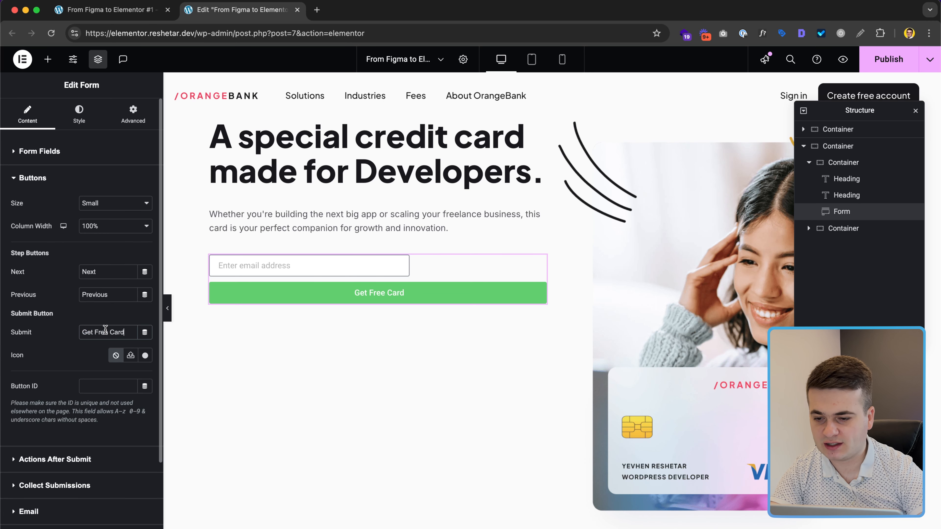
{"action": "left_click", "coordinate": [108, 226]}
{"action": "left_click", "coordinate": [95, 146]}
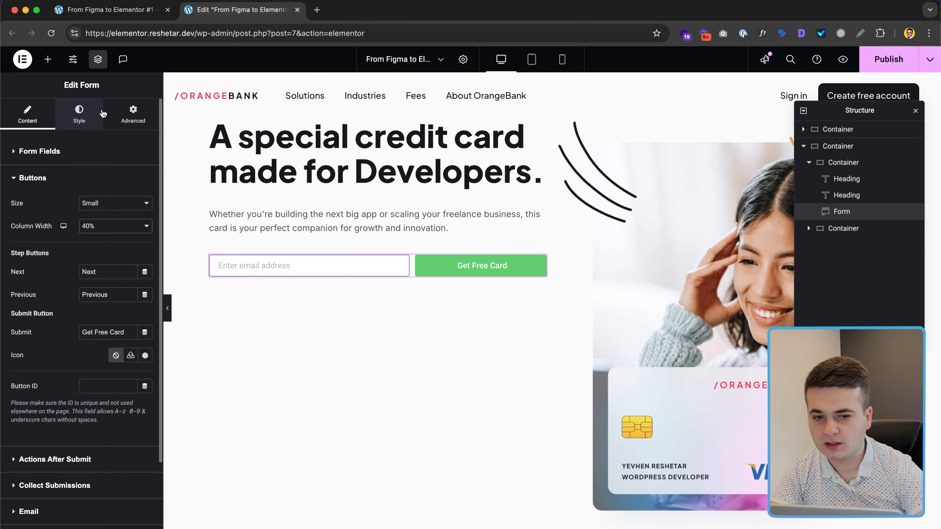
Step: Give the form a solid 1 px border with 15 px rounded corners
{"action": "left_click", "coordinate": [79, 114]}
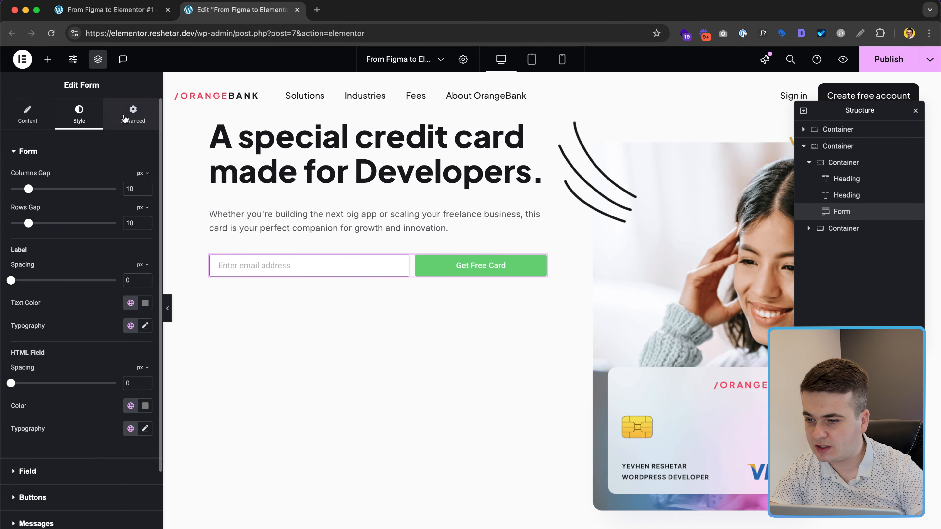
{"action": "left_click", "coordinate": [123, 119]}
{"action": "scroll", "coordinate": [98, 319], "scroll_direction": "down", "scroll_amount": 6}
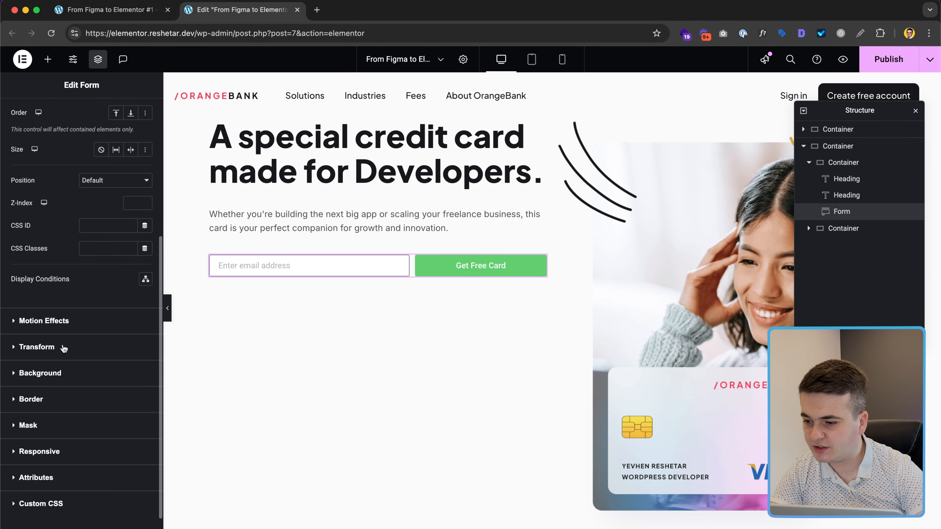
{"action": "left_click", "coordinate": [67, 398]}
{"action": "left_click", "coordinate": [108, 306]}
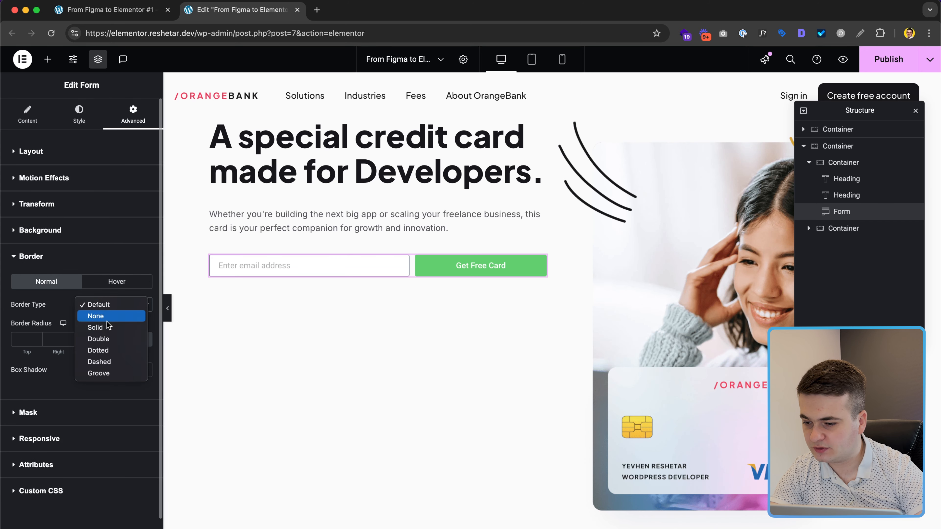
{"action": "left_click", "coordinate": [108, 329]}
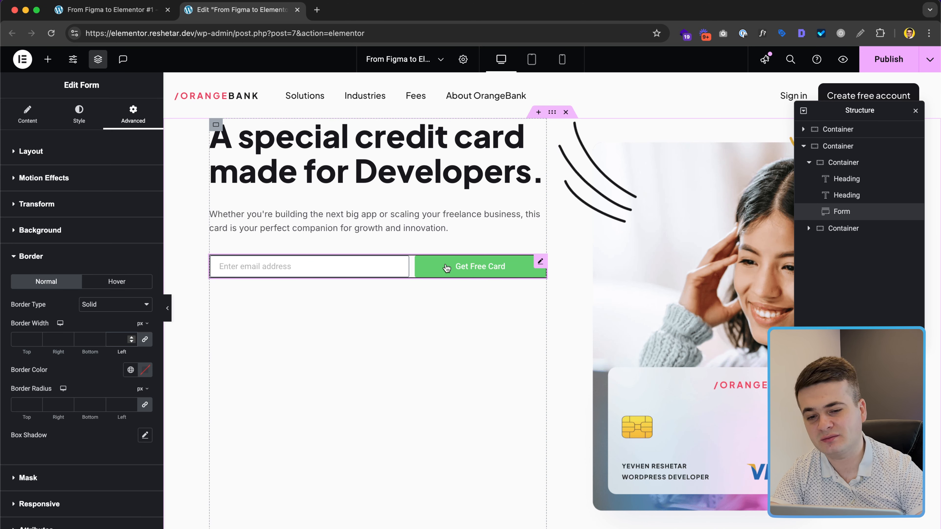
{"action": "type", "text": "1"}
{"action": "left_click", "coordinate": [123, 407]}
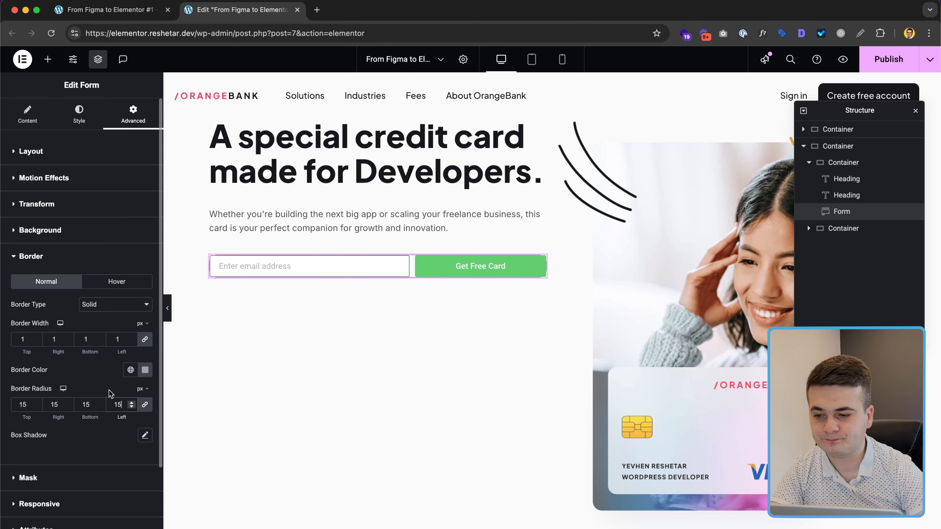
{"action": "key", "text": "ctrl+Right"}
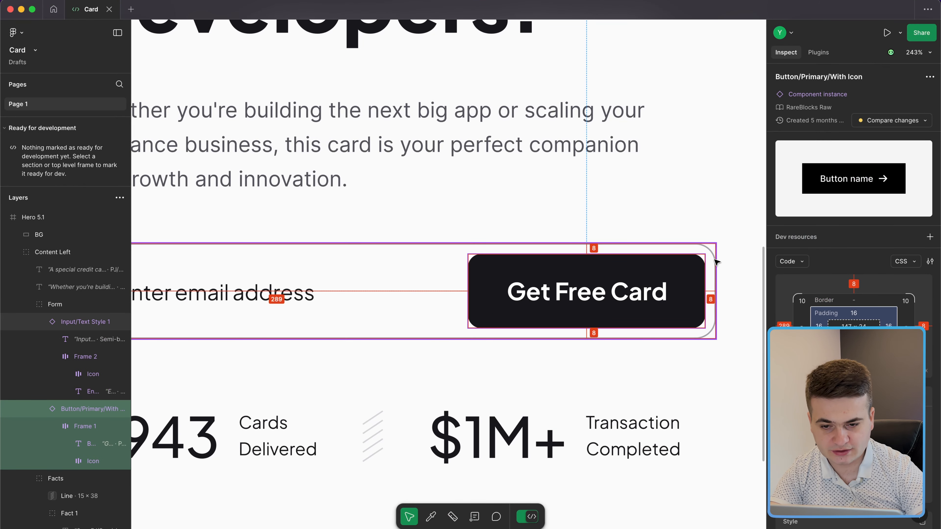
{"action": "key", "text": "ctrl+Left"}
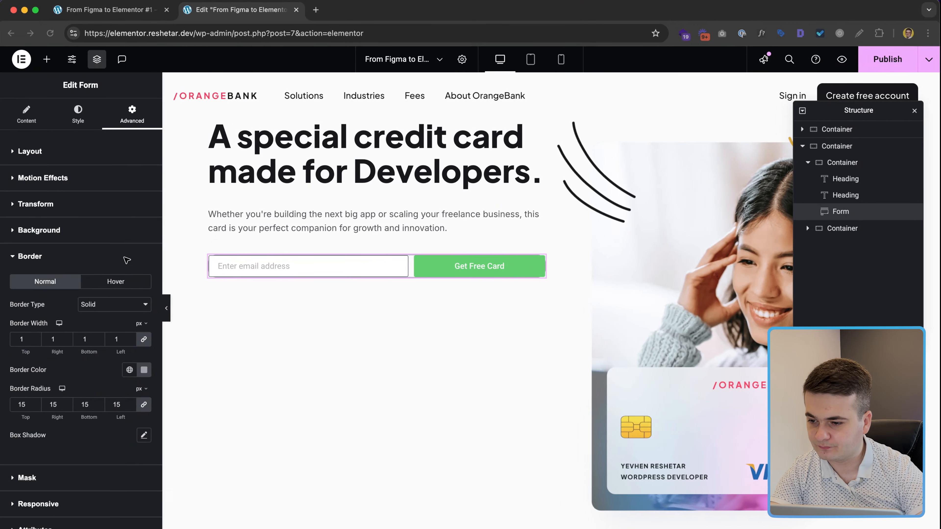
Step: Set the form's padding to 8 px on every side
{"action": "key", "text": "ctrl+Right"}
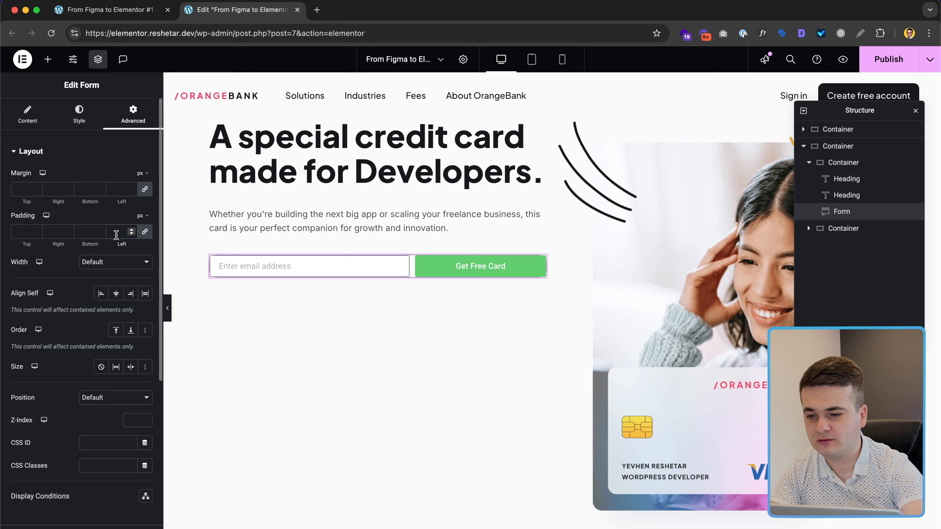
{"action": "type", "text": "8"}
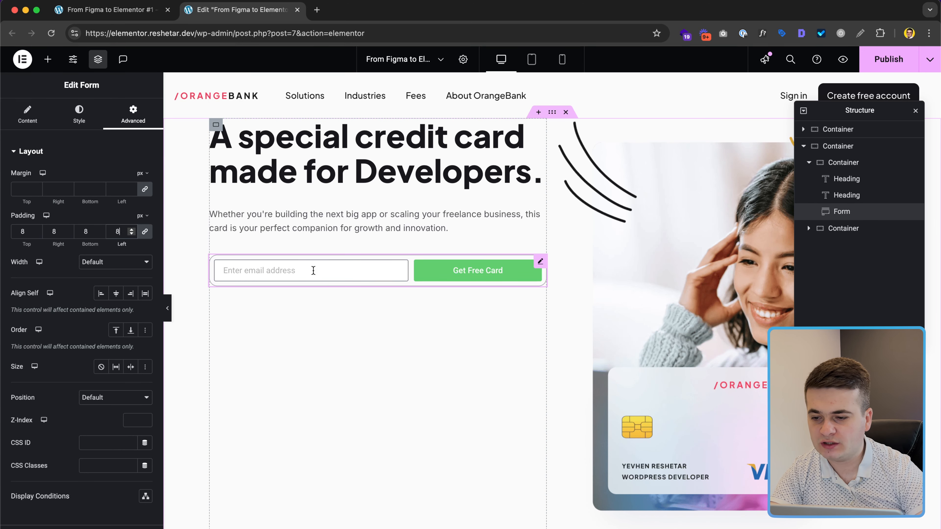
{"action": "left_click", "coordinate": [79, 113]}
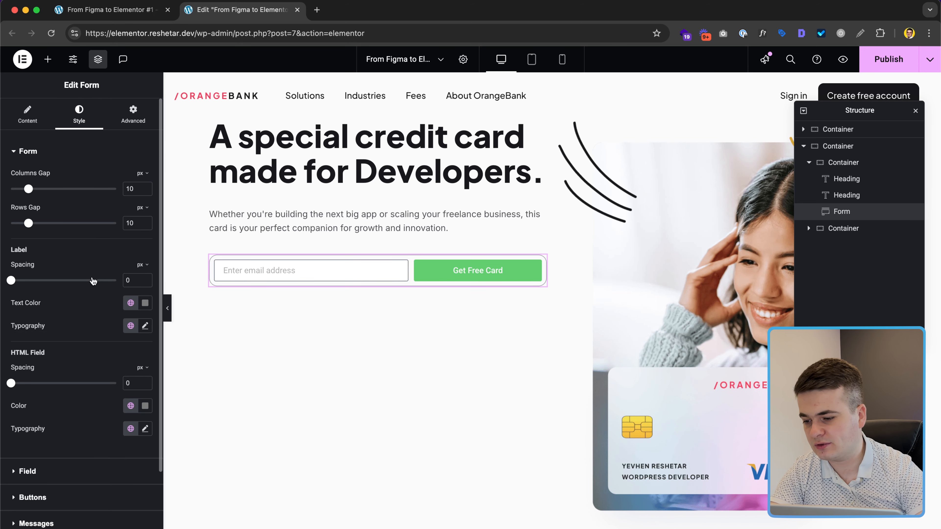
Step: Set both button background colours to the near-black hex from the design
{"action": "scroll", "coordinate": [92, 279], "scroll_direction": "down", "scroll_amount": 3}
{"action": "left_click", "coordinate": [64, 415]}
{"action": "key", "text": "ctrl+Right"}
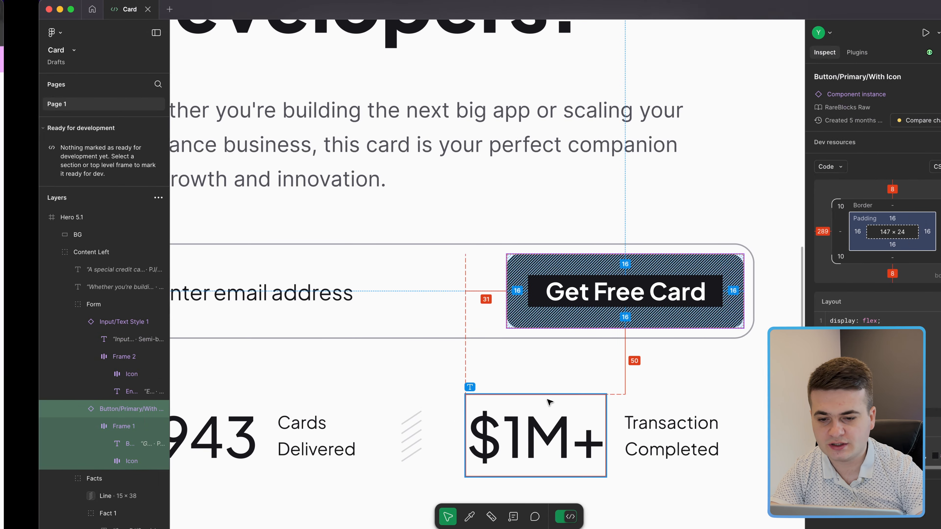
{"action": "key", "text": "ctrl+Left"}
{"action": "left_click", "coordinate": [150, 360]}
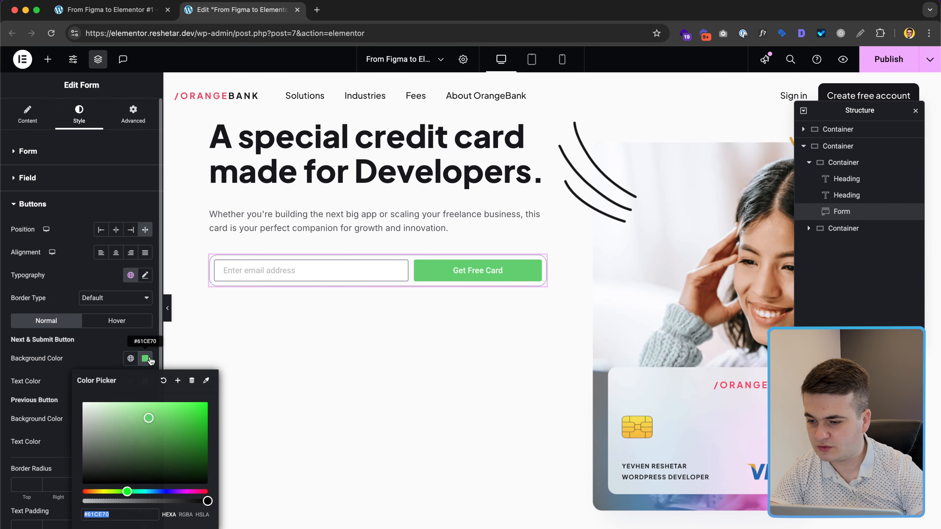
{"action": "key", "text": "super+v"}
{"action": "left_click", "coordinate": [91, 365]}
{"action": "left_click", "coordinate": [146, 422]}
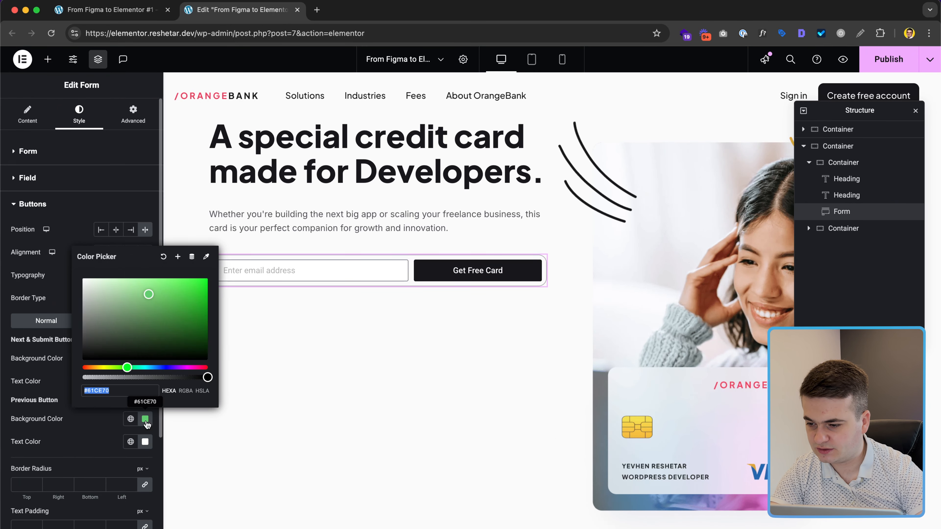
{"action": "key", "text": "super+v"}
{"action": "left_click", "coordinate": [97, 433]}
{"action": "scroll", "coordinate": [96, 433], "scroll_direction": "down", "scroll_amount": 3}
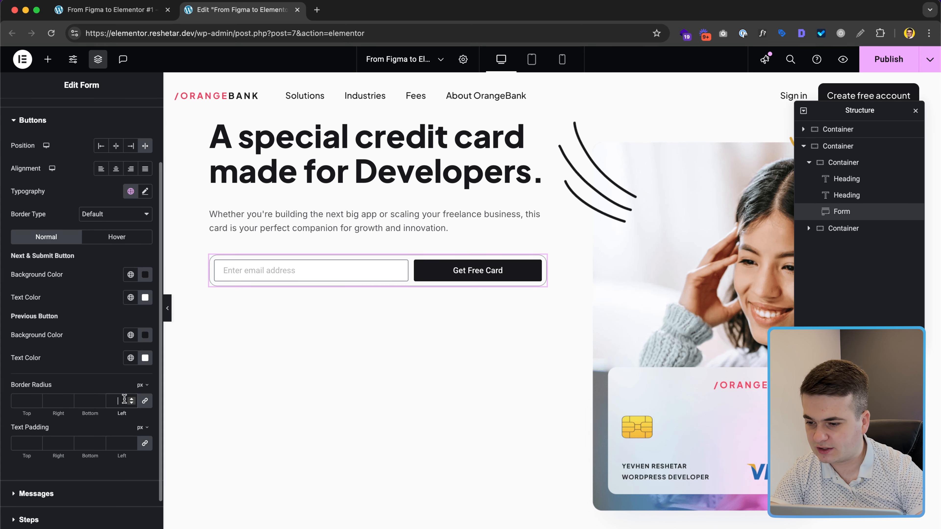
Step: Give the button a 10 px border radius and 16 px text padding, then check its Figma font
{"action": "type", "text": "10"}
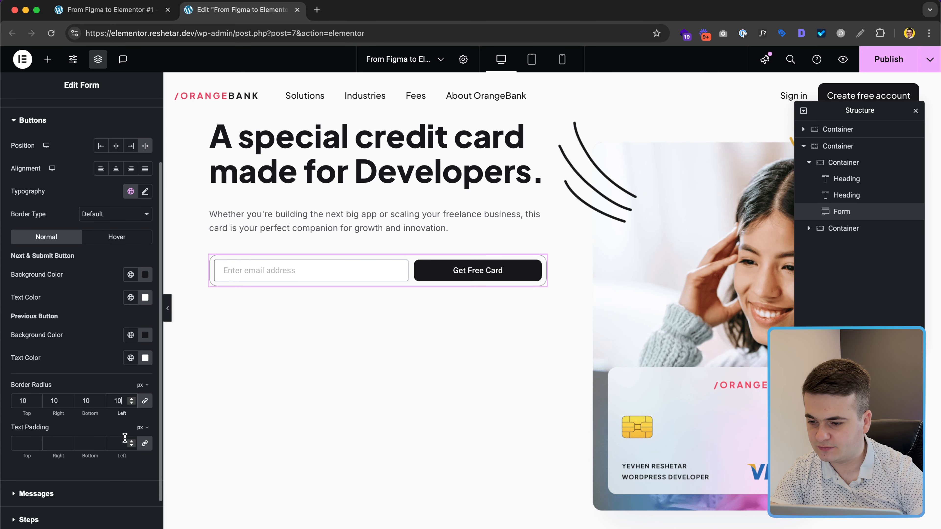
{"action": "key", "text": "ctrl+Right"}
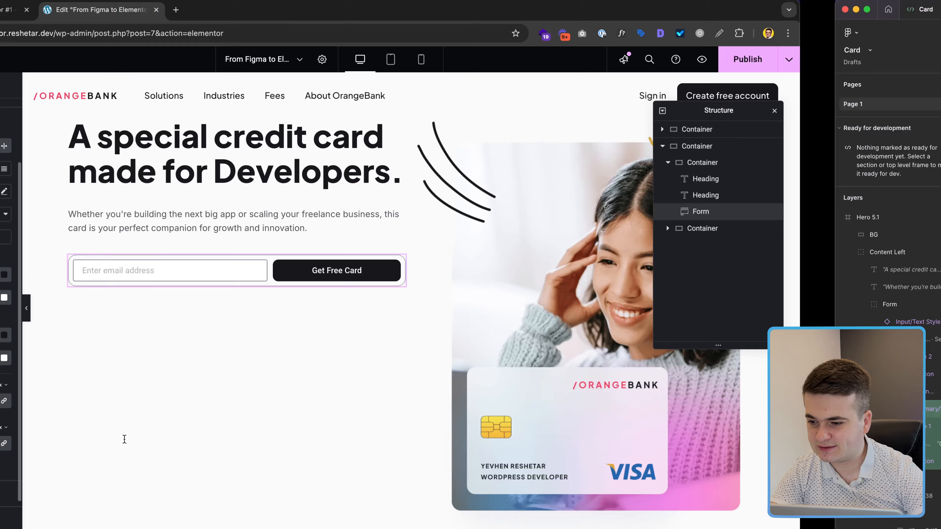
{"action": "left_click", "coordinate": [589, 290]}
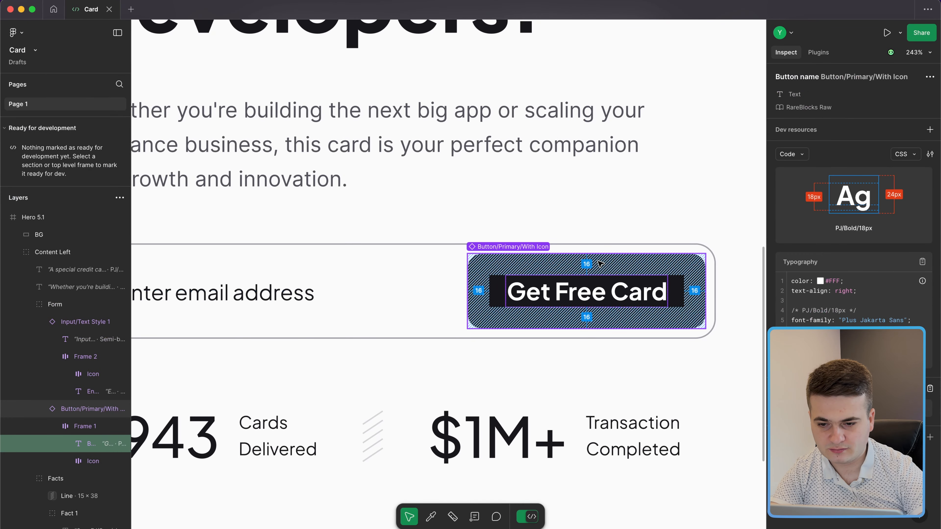
{"action": "key", "text": "ctrl+Left"}
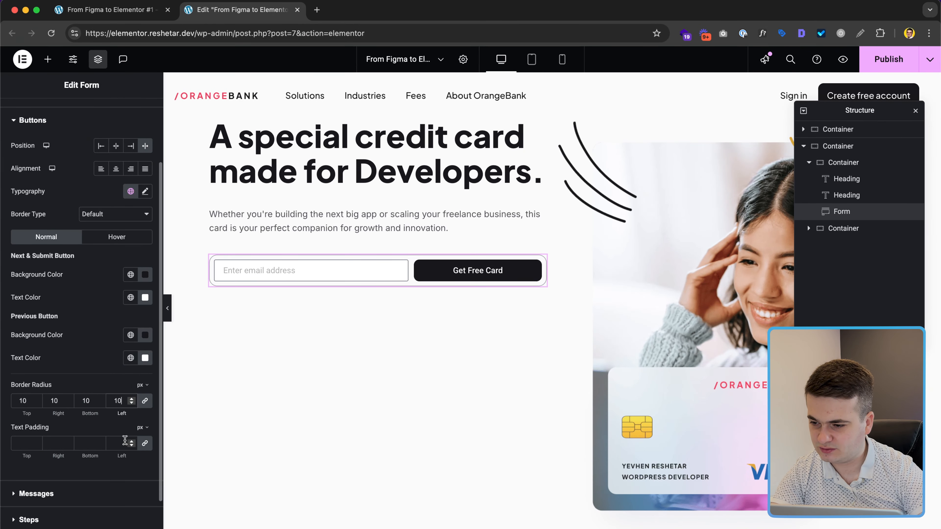
{"action": "type", "text": "16"}
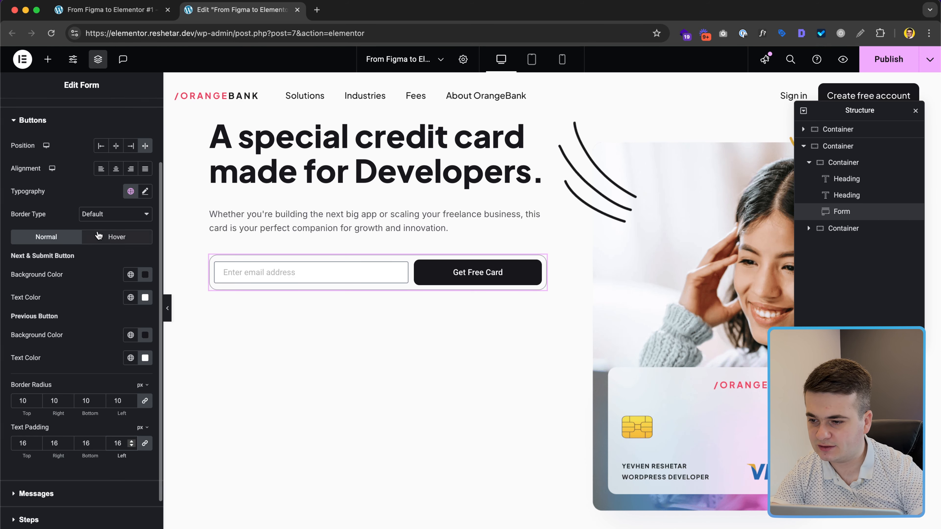
{"action": "left_click", "coordinate": [146, 194]}
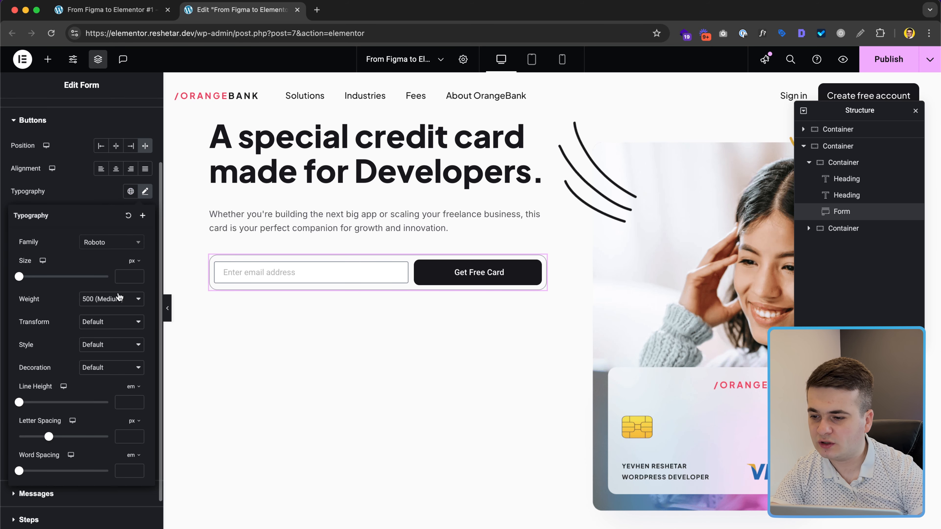
{"action": "key", "text": "ctrl+Right"}
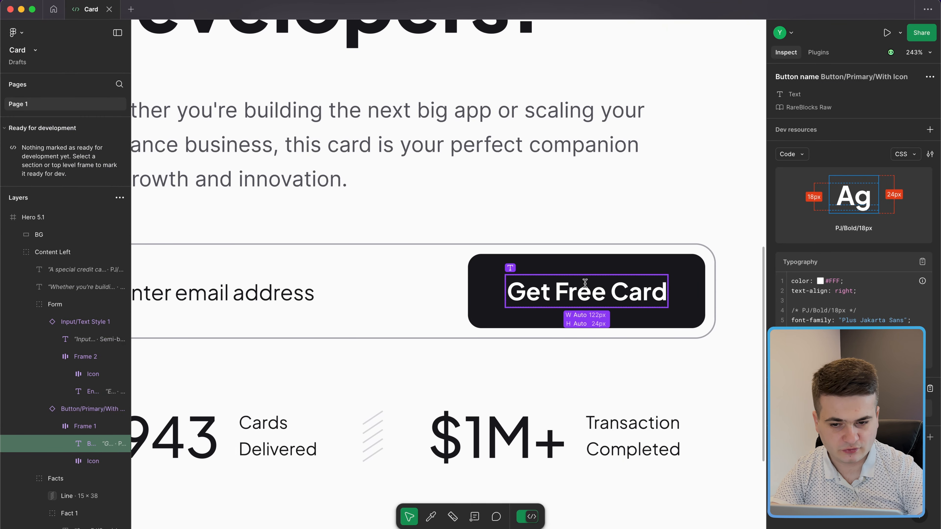
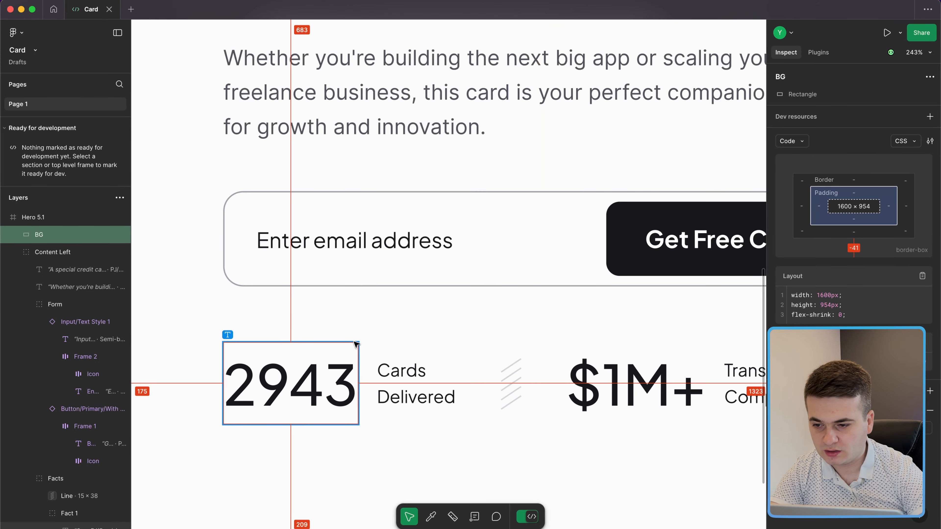
Step: Compare the email input field in the Figma design with the Elementor form
{"action": "scroll", "coordinate": [354, 326], "scroll_direction": "down", "scroll_amount": 5}
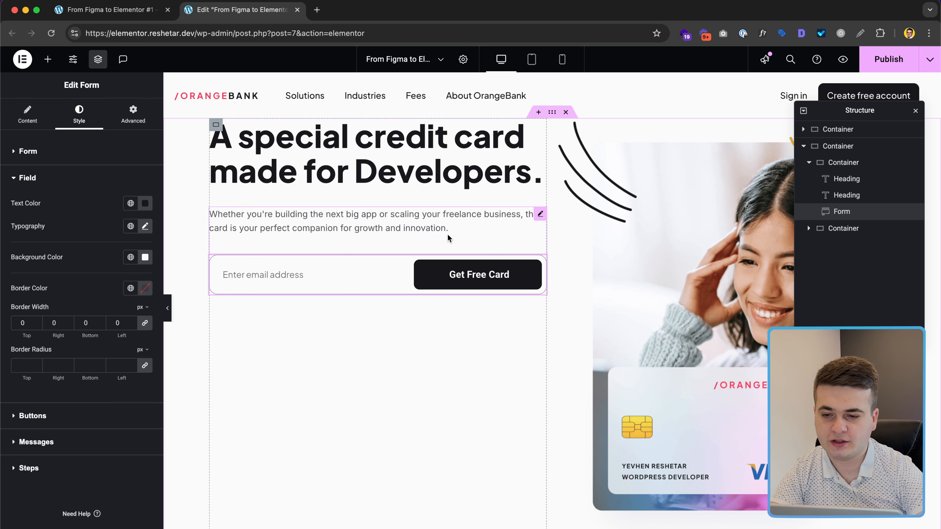
{"action": "key", "text": "ctrl+Right"}
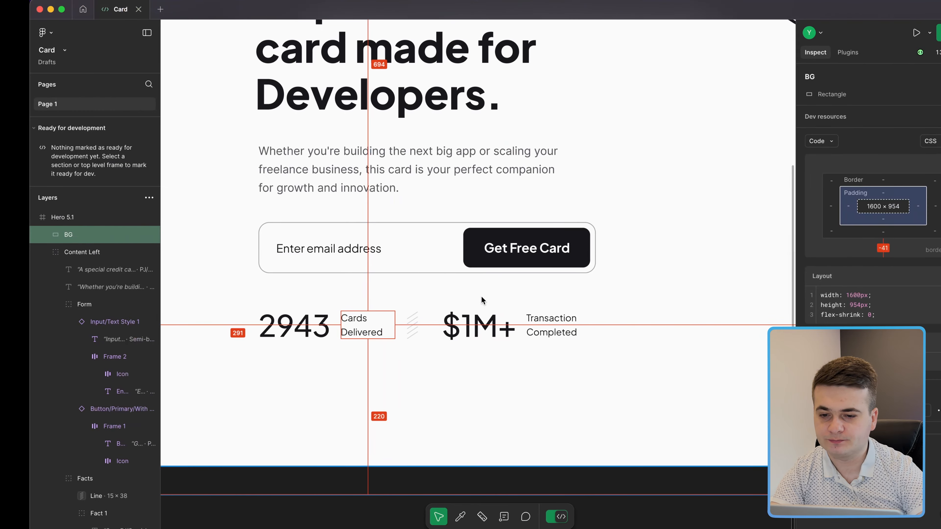
{"action": "left_click", "coordinate": [330, 263]}
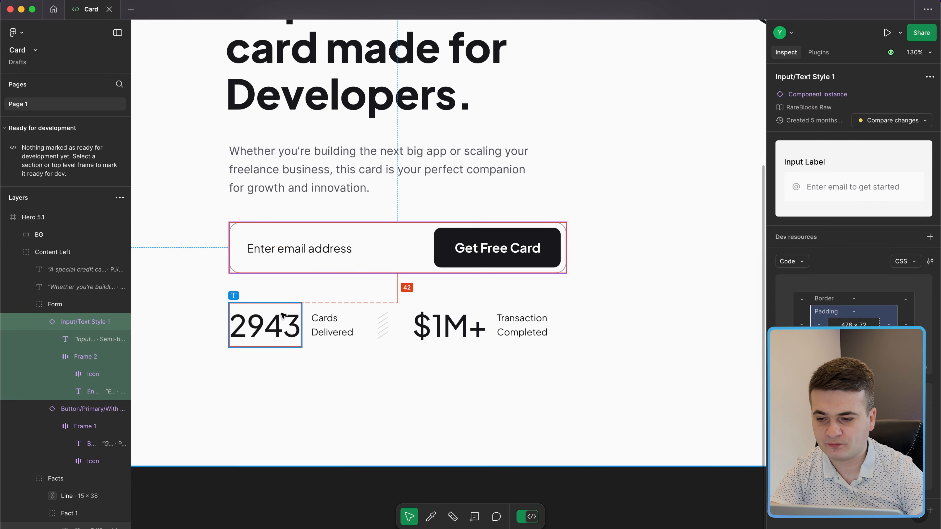
{"action": "key", "text": "ctrl+Left"}
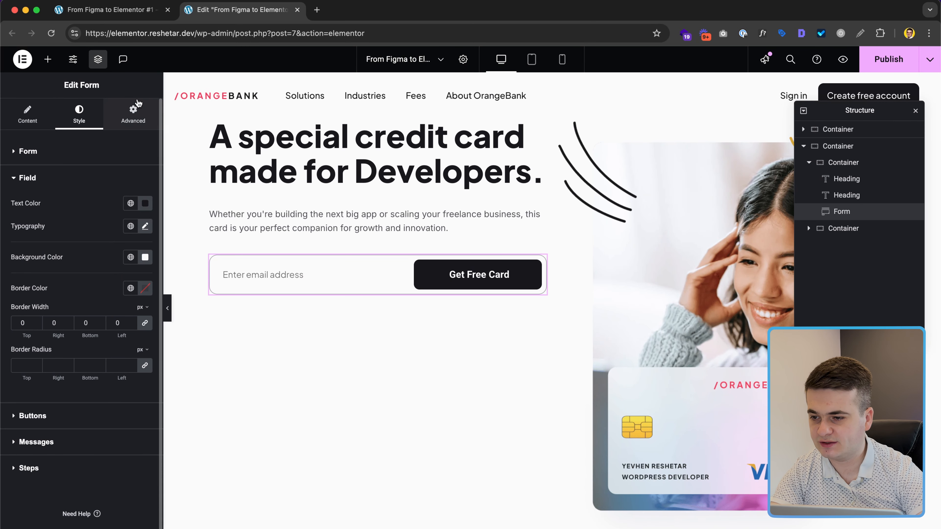
Step: Unlink the form's margin, try a 42 px bottom margin, then reset it to 0
{"action": "left_click", "coordinate": [133, 113]}
{"action": "left_click", "coordinate": [144, 189]}
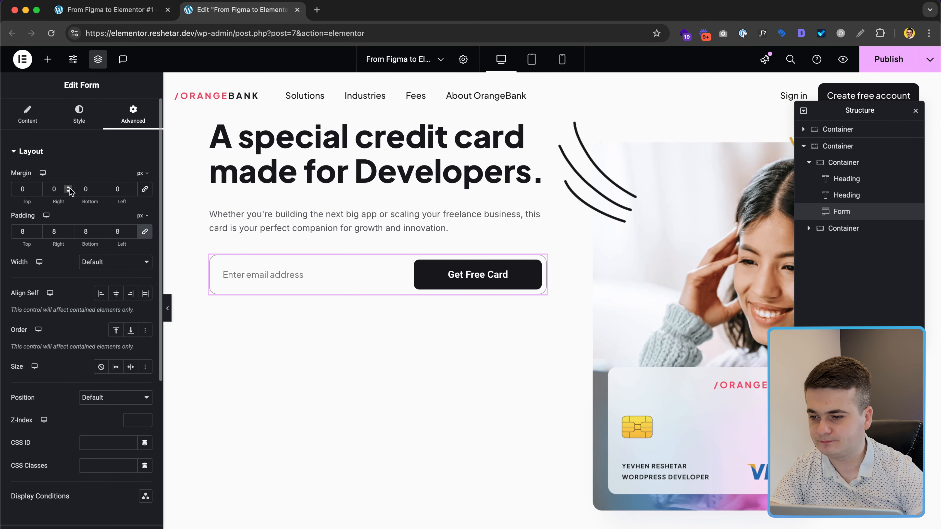
{"action": "double_click", "coordinate": [84, 189]}
{"action": "type", "text": "42"}
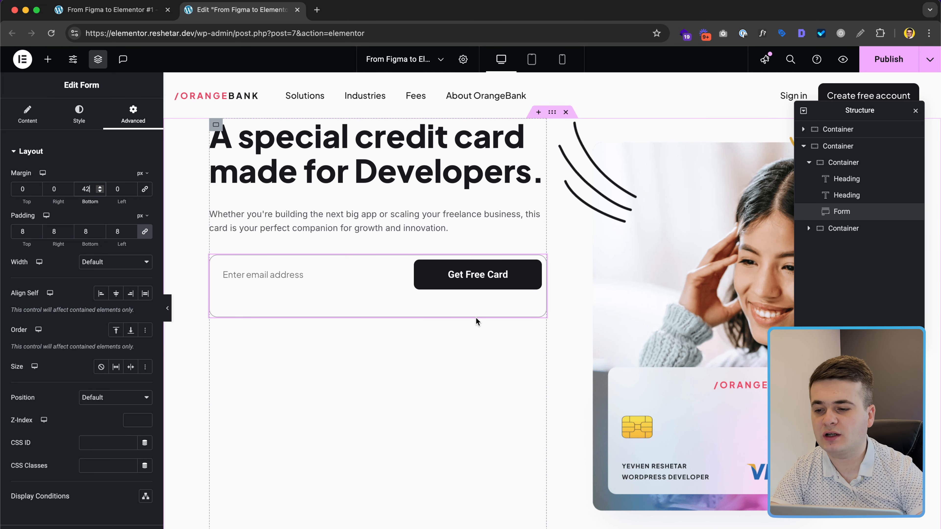
{"action": "type", "text": "0"}
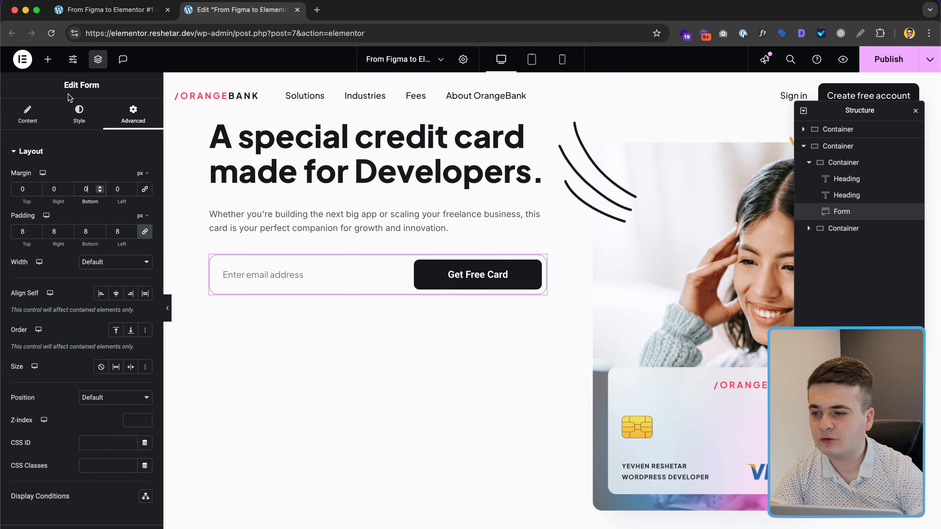
{"action": "key", "text": "ctrl+Right"}
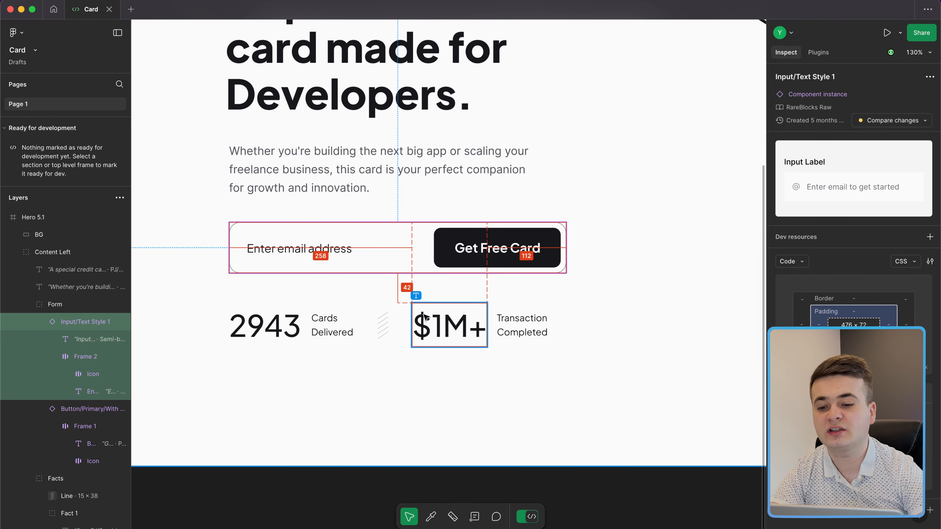
{"action": "key", "text": "ctrl+Left"}
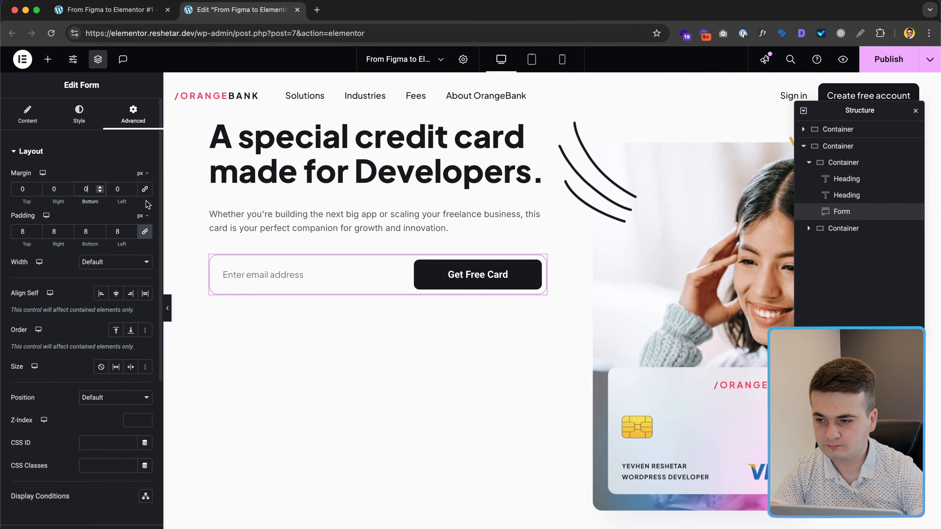
Step: Add an empty container below the form with a 42 px top margin
{"action": "left_click", "coordinate": [48, 60]}
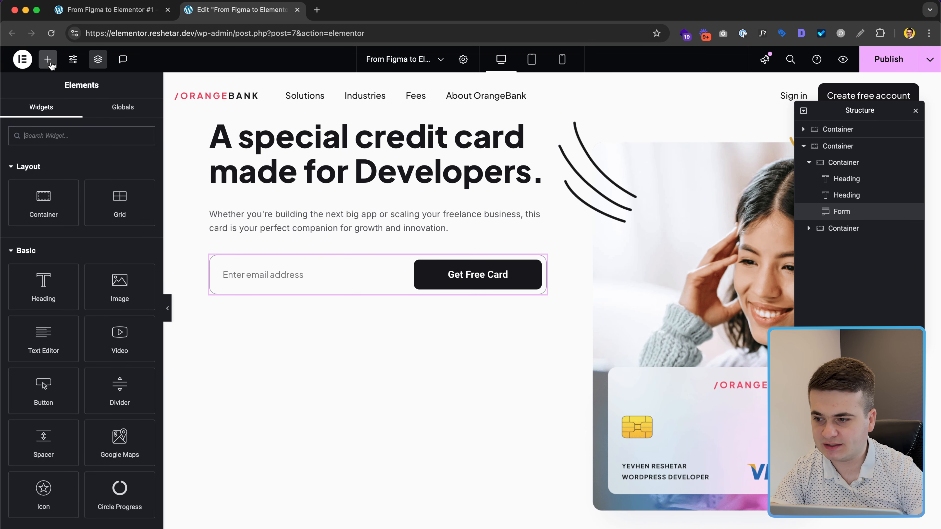
{"action": "left_click", "coordinate": [60, 193]}
{"action": "scroll", "coordinate": [92, 166], "scroll_direction": "down", "scroll_amount": 3}
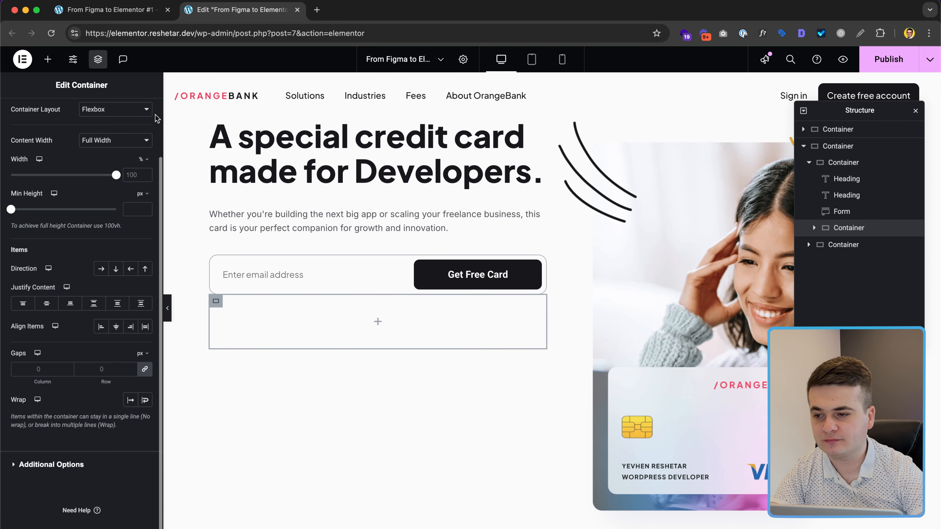
{"action": "scroll", "coordinate": [120, 140], "scroll_direction": "up", "scroll_amount": 3}
{"action": "left_click", "coordinate": [131, 119]}
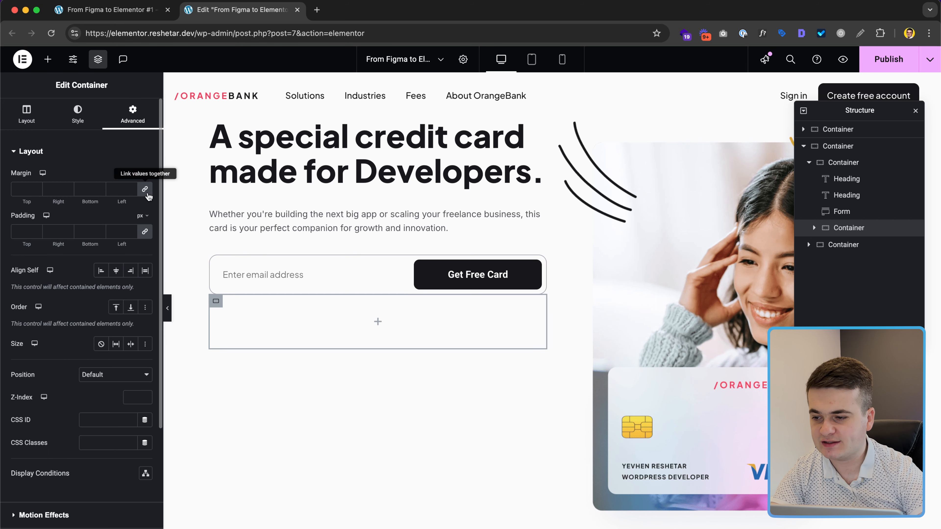
{"action": "left_click", "coordinate": [24, 189]}
{"action": "type", "text": "42"}
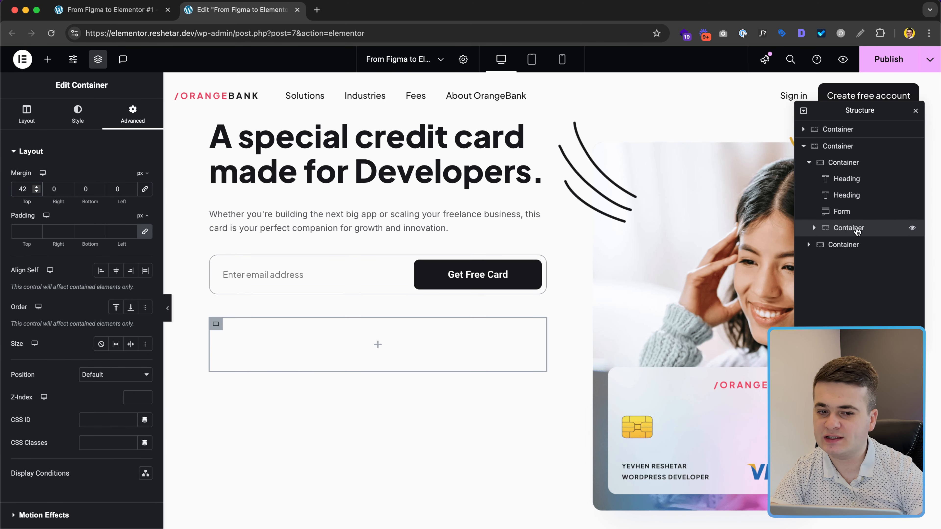
Step: Nest a second container inside it and check the 2943 figure's text styling in Figma
{"action": "left_click", "coordinate": [47, 59]}
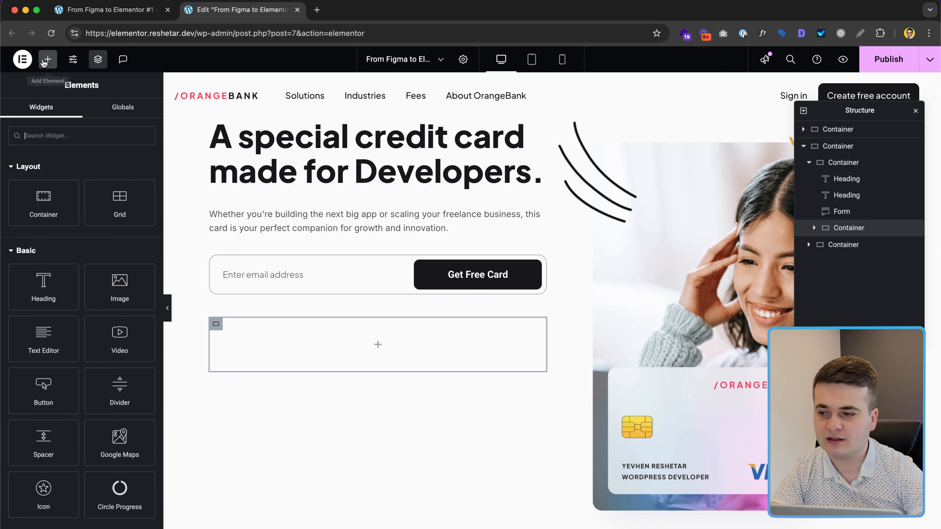
{"action": "left_click", "coordinate": [54, 214]}
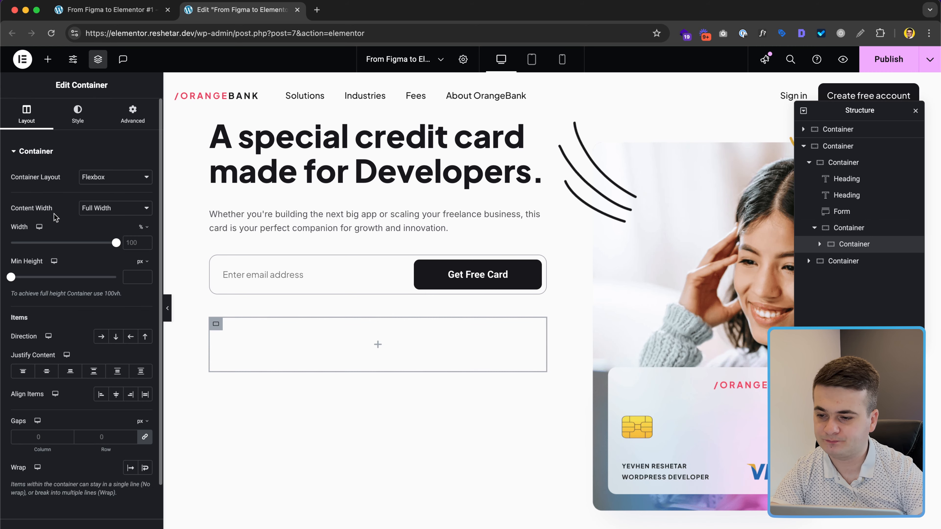
{"action": "key", "text": "ctrl+Right"}
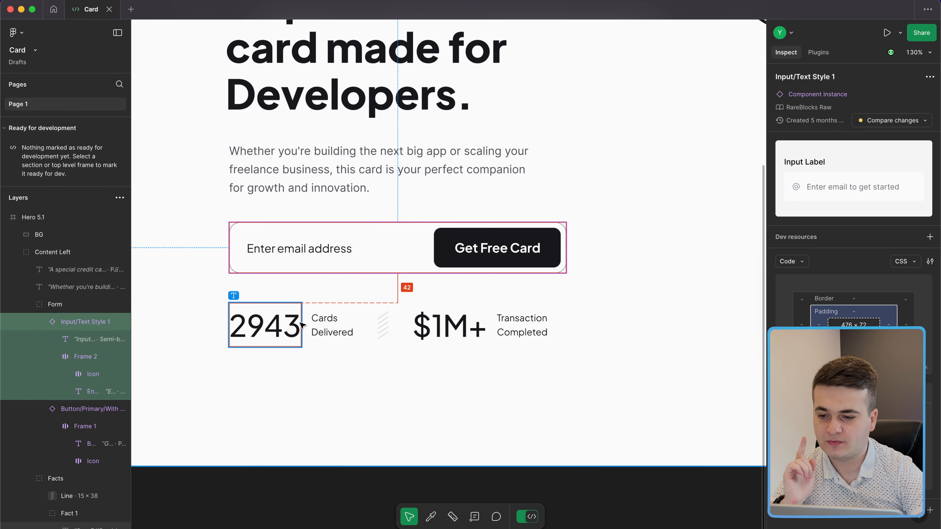
{"action": "left_click", "coordinate": [275, 328]}
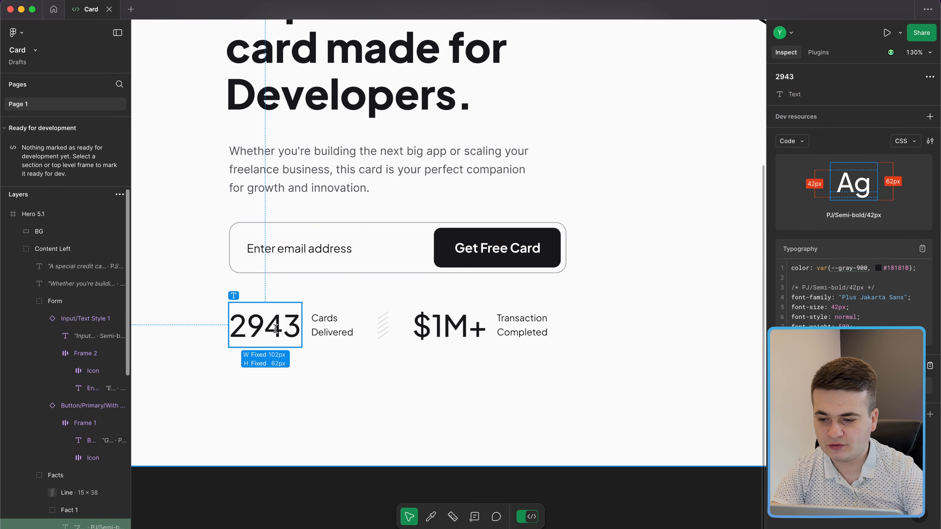
{"action": "key", "text": "ctrl+Left"}
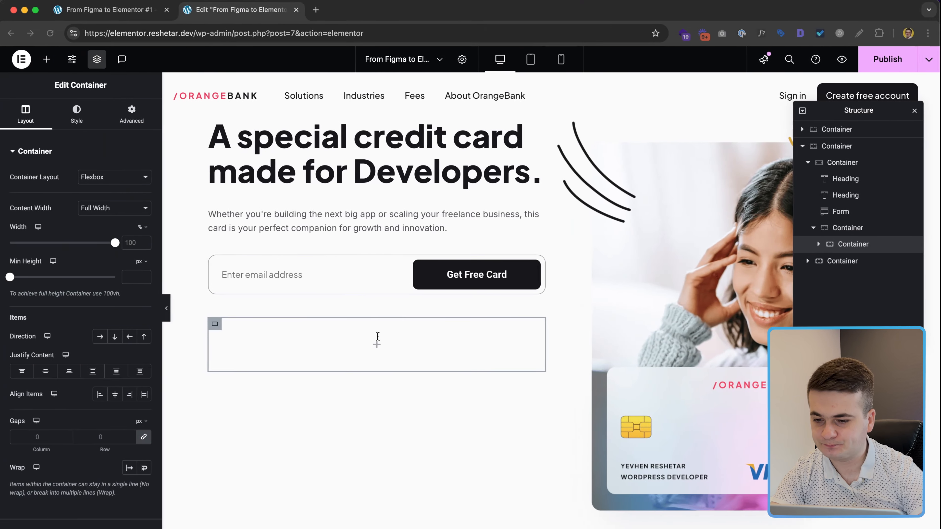
{"action": "left_click", "coordinate": [379, 346]}
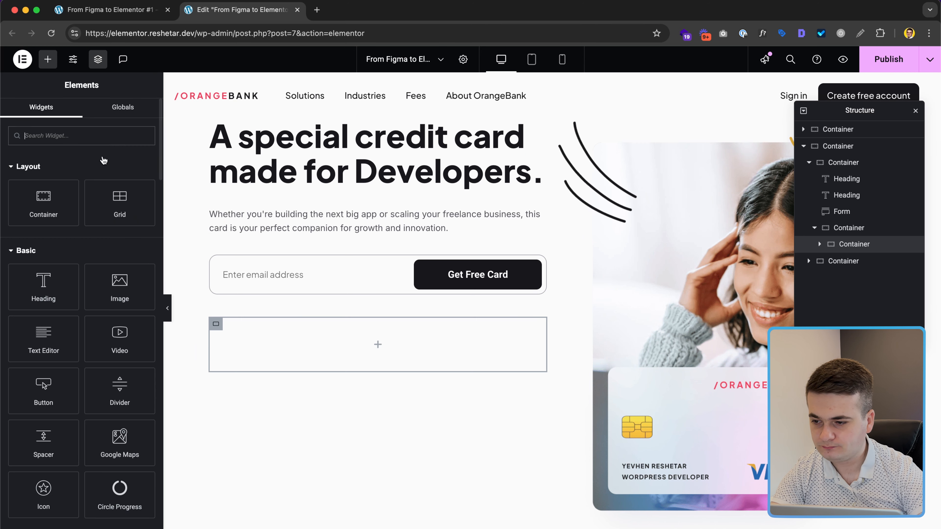
Step: Add a heading reading 2943 inside the container and set its HTML tag to p
{"action": "left_click", "coordinate": [44, 307]}
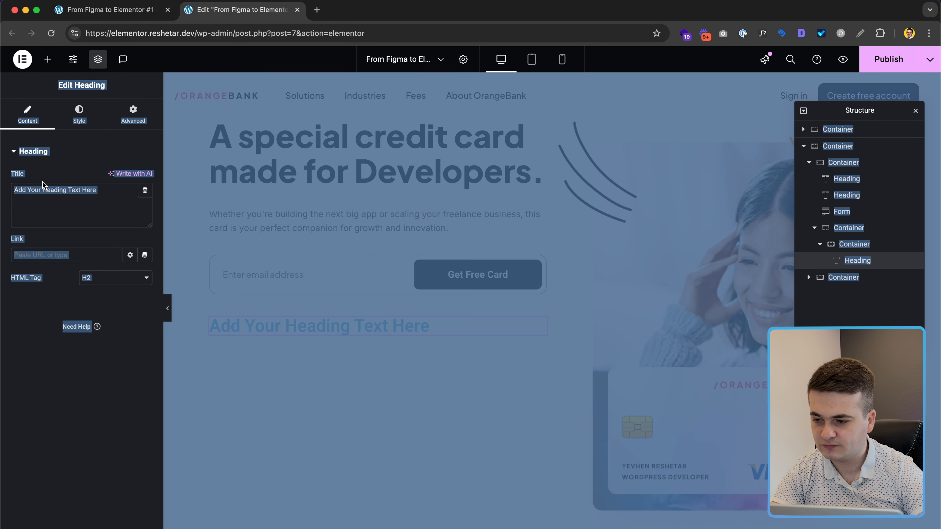
{"action": "left_click", "coordinate": [72, 199]}
{"action": "key", "text": "ctrl+a"}
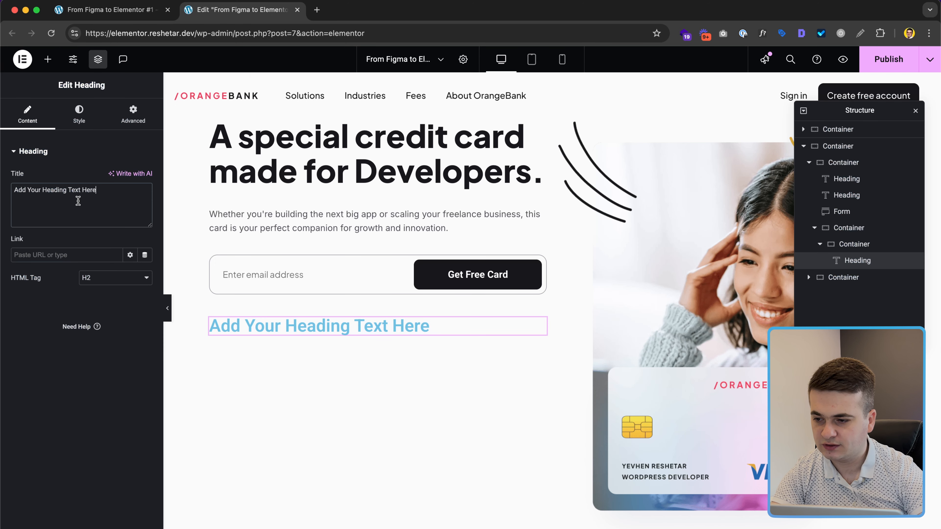
{"action": "type", "text": "2943"}
{"action": "left_click", "coordinate": [93, 285]}
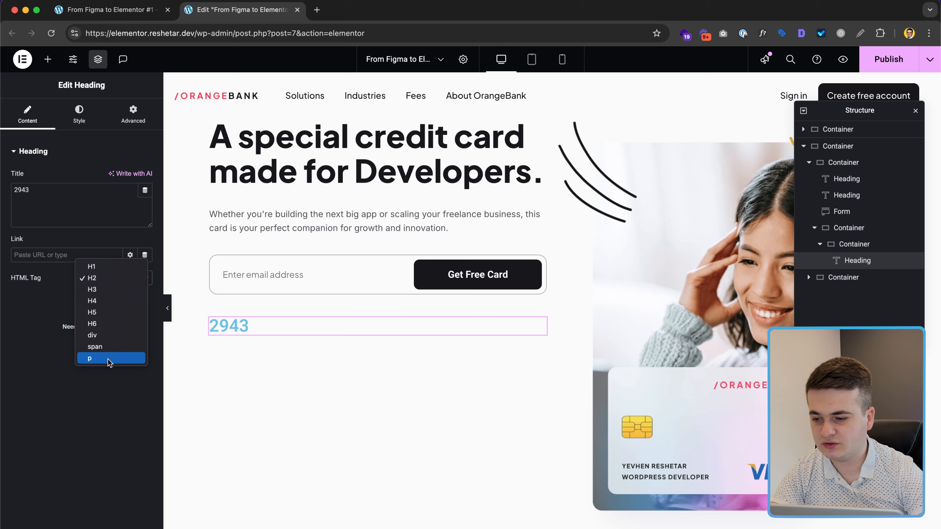
{"action": "left_click", "coordinate": [111, 361]}
Step: Style 2943 in Plus Jakarta Sans, weight 500, size 42, line height 1.5, colour 18181B
{"action": "left_click", "coordinate": [79, 115]}
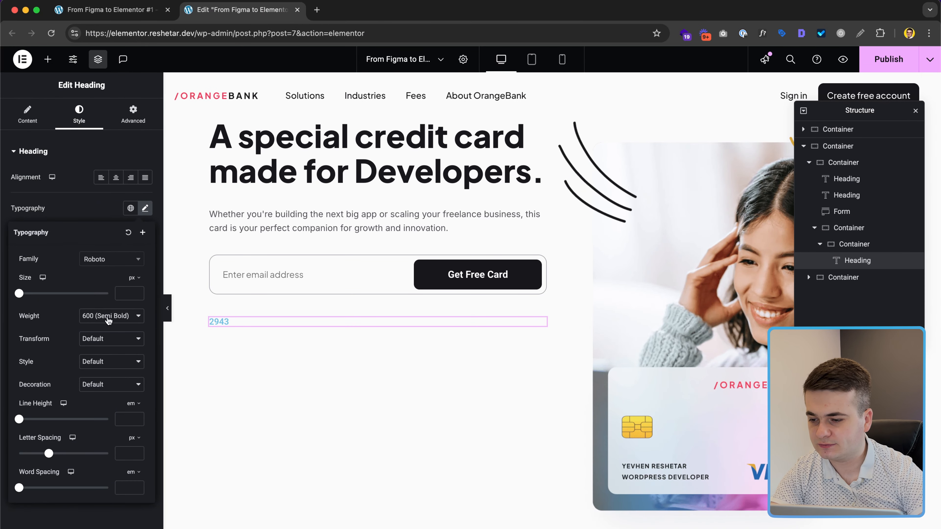
{"action": "left_click", "coordinate": [108, 319]}
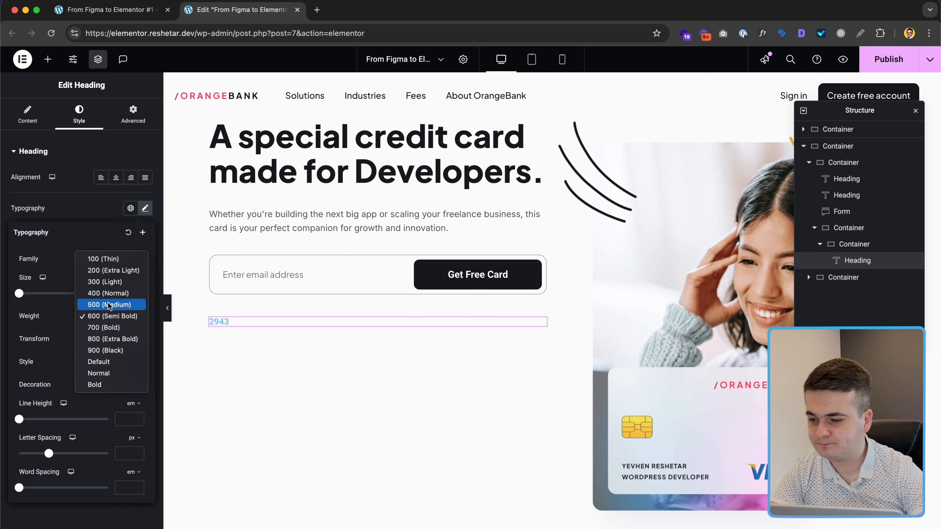
{"action": "left_click", "coordinate": [112, 305]}
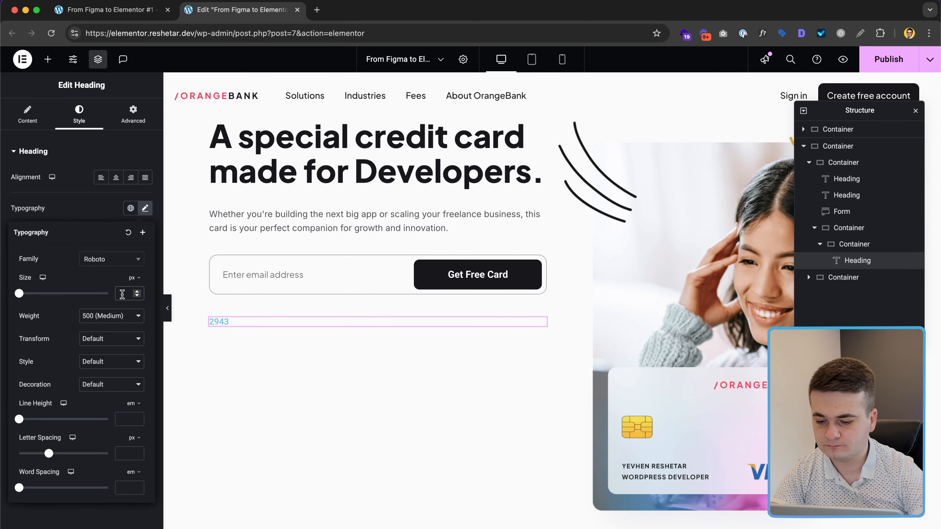
{"action": "left_click", "coordinate": [122, 294]}
{"action": "type", "text": "42"}
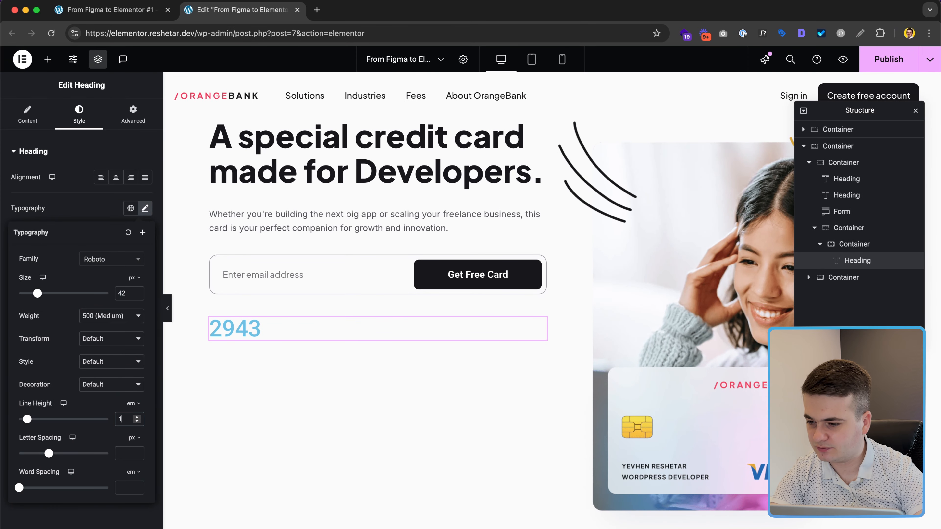
{"action": "type", "text": "1.5"}
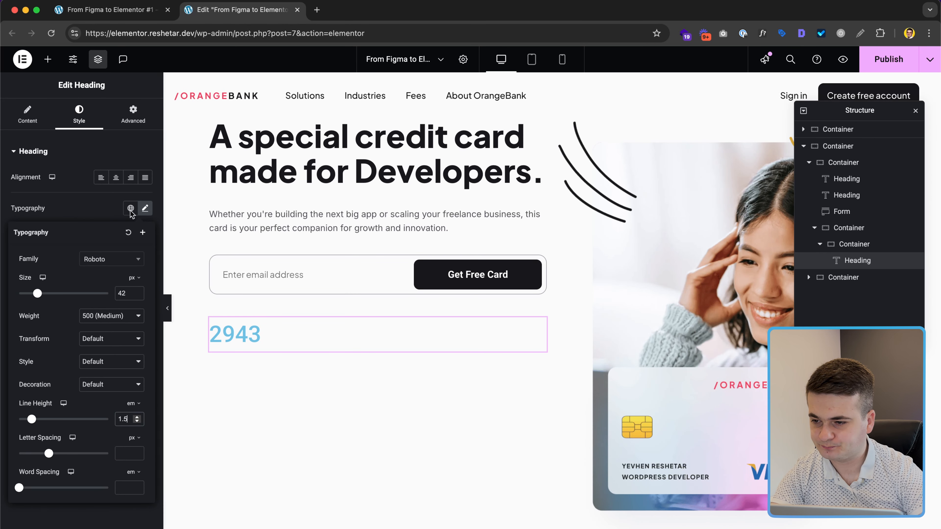
{"action": "left_click", "coordinate": [104, 208]}
{"action": "left_click", "coordinate": [145, 330]}
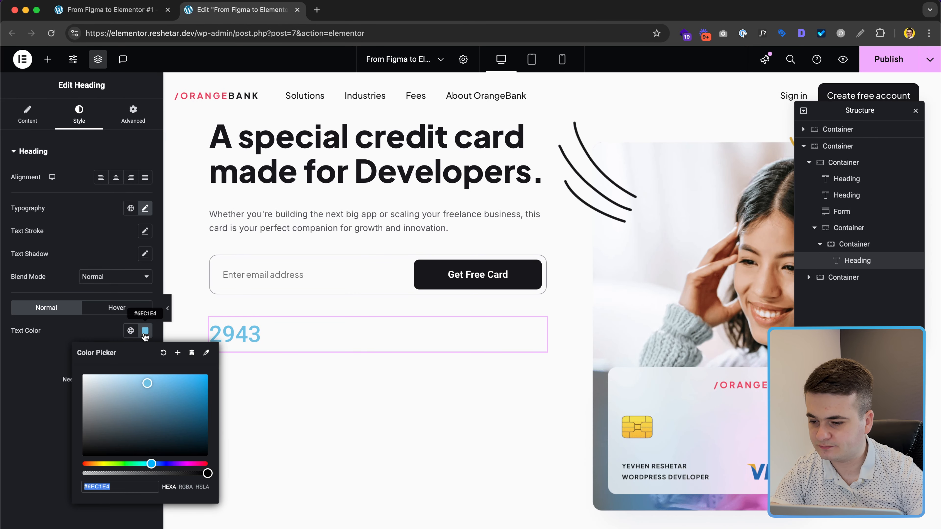
{"action": "type", "text": "18181B"}
{"action": "left_click", "coordinate": [144, 208]}
{"action": "left_click", "coordinate": [111, 259]}
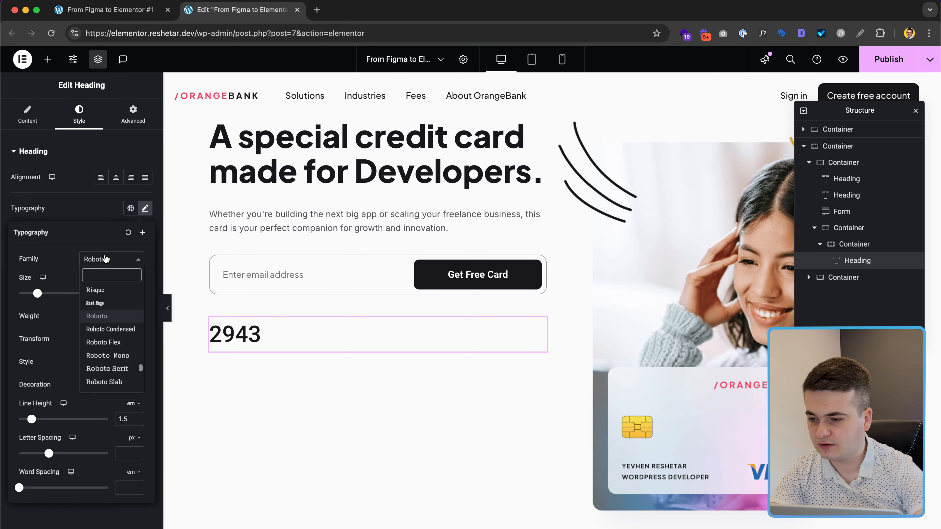
{"action": "type", "text": "jaka"}
{"action": "key", "text": "Return"}
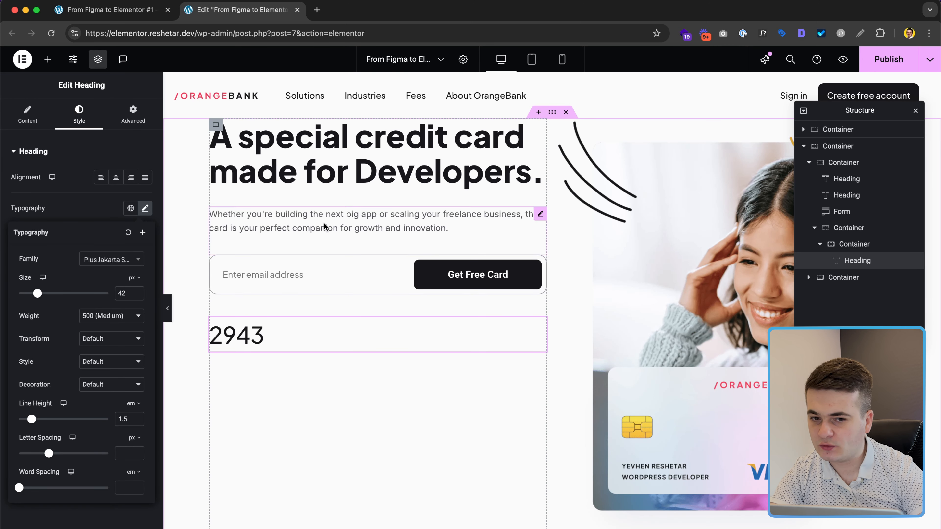
Step: Duplicate the 2943 heading and check the Cards Delivered label's specs in Figma
{"action": "right_click", "coordinate": [875, 261]}
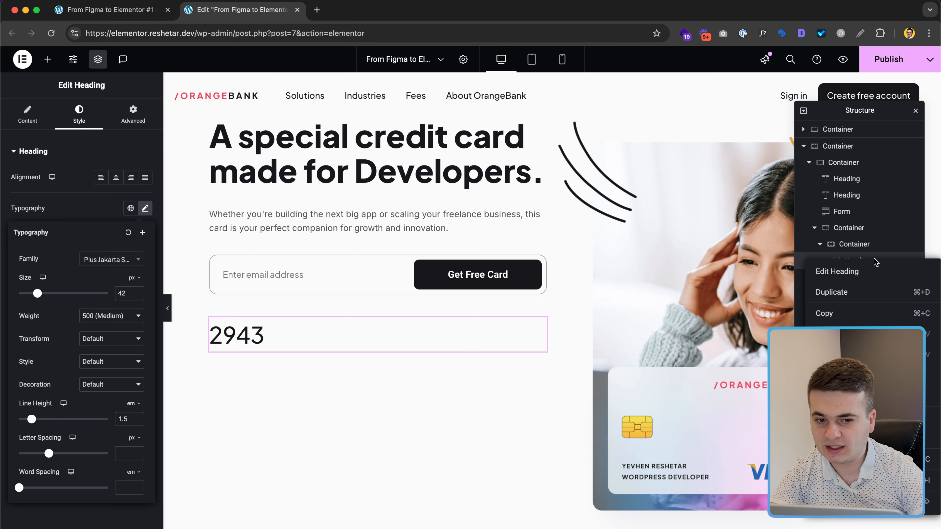
{"action": "left_click", "coordinate": [864, 292]}
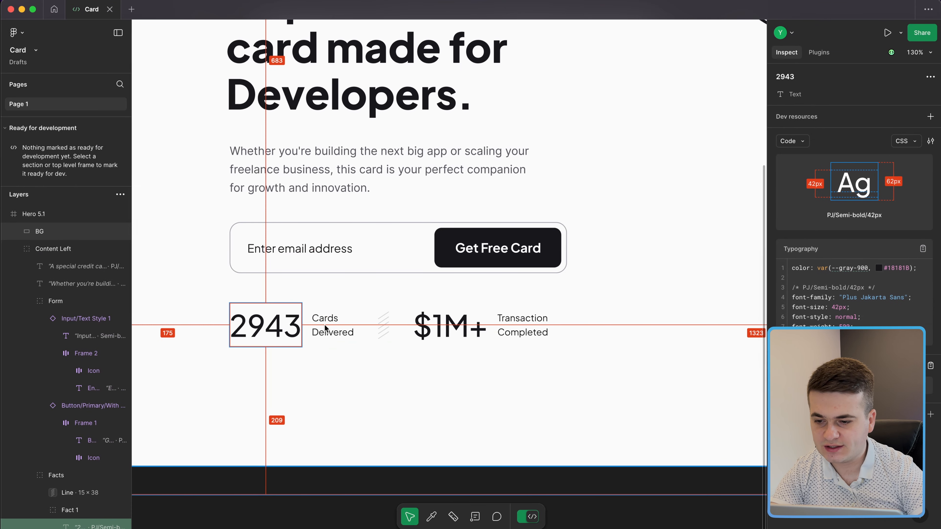
{"action": "left_click", "coordinate": [351, 326]}
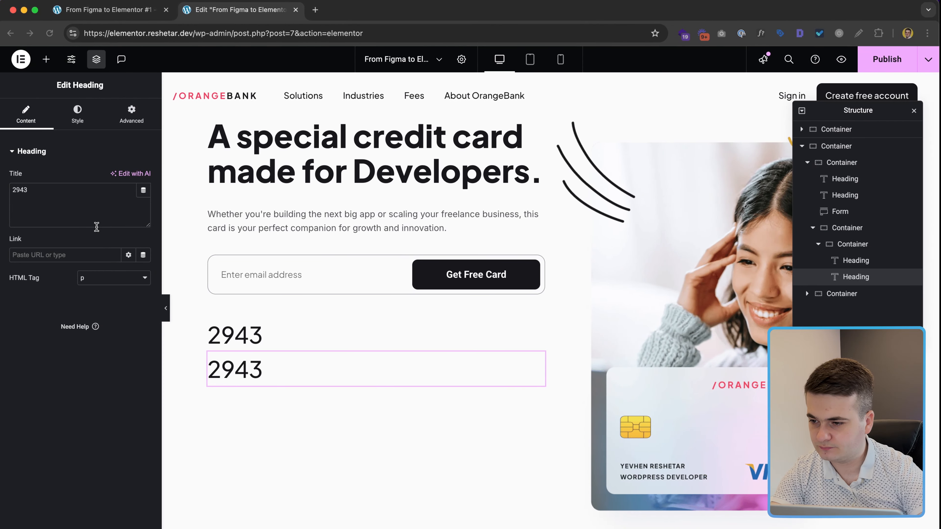
Step: Retitle the copied heading 'Cards Delivered' with a 13 px font size
{"action": "double_click", "coordinate": [77, 196]}
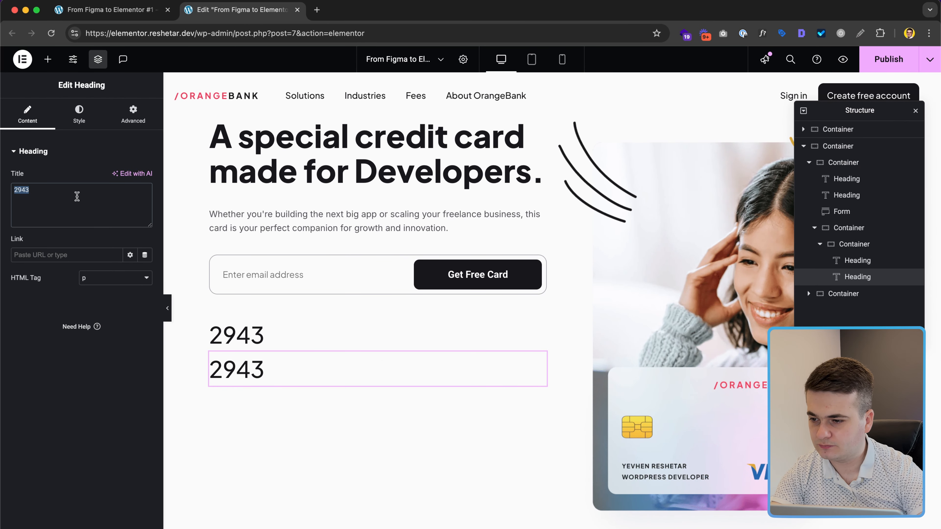
{"action": "type", "text": "Cards Delivered"}
{"action": "left_click", "coordinate": [86, 118]}
{"action": "left_click", "coordinate": [145, 209]}
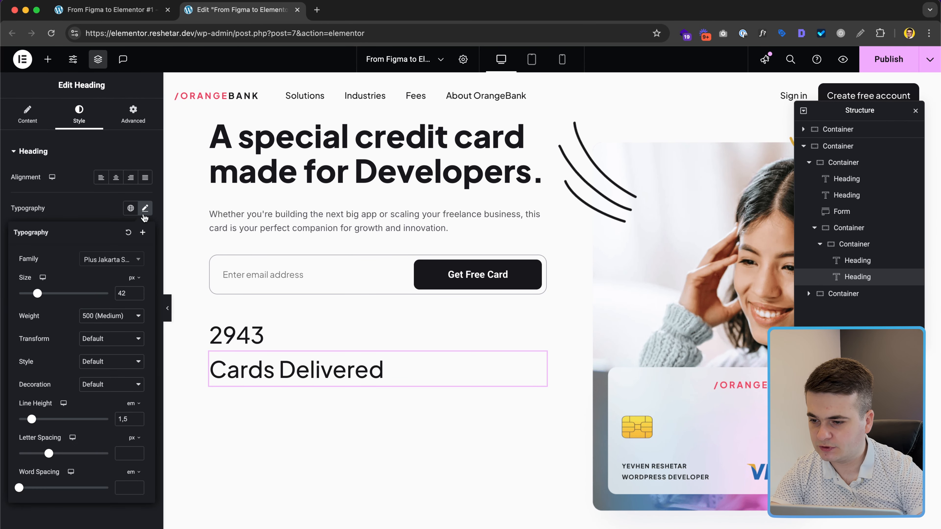
{"action": "left_click", "coordinate": [121, 293]}
{"action": "type", "text": "13"}
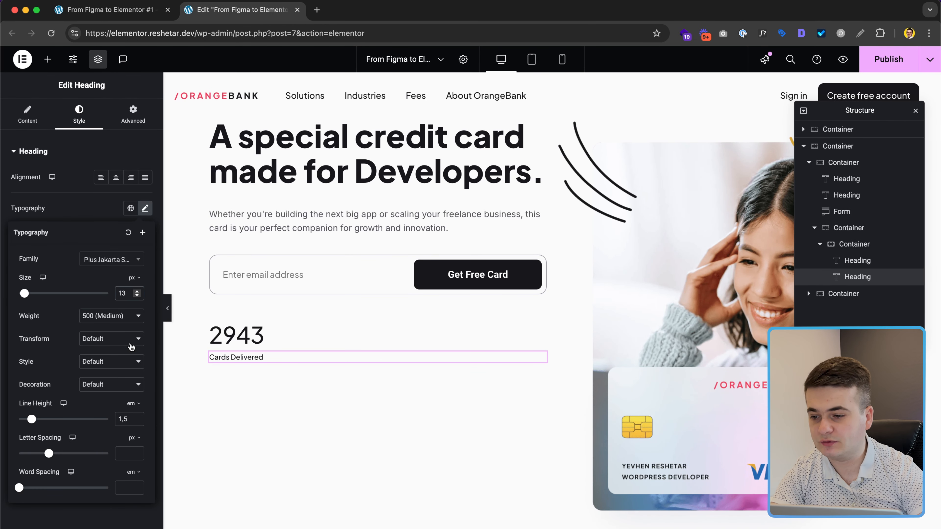
{"action": "key", "text": "ctrl+Right"}
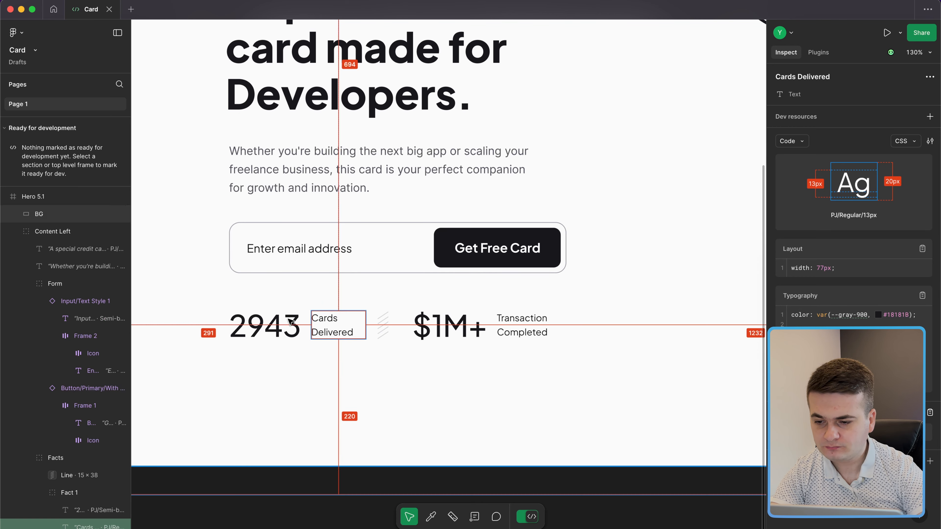
{"action": "key", "text": "ctrl+Left"}
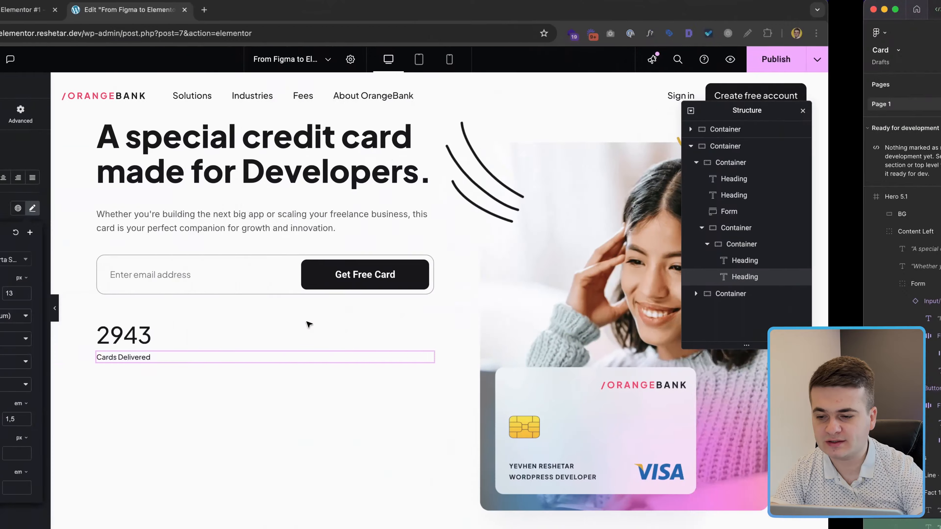
{"action": "key", "text": "ctrl+Right"}
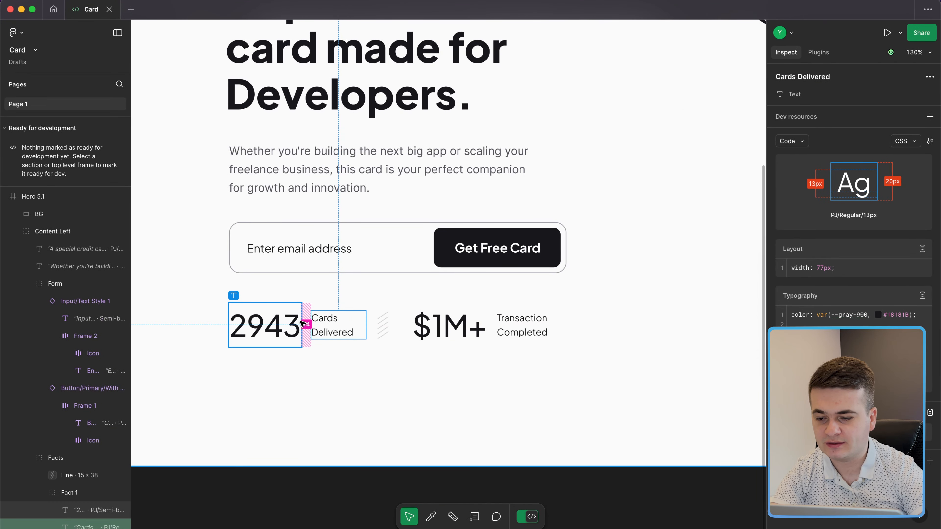
{"action": "key", "text": "ctrl+Left"}
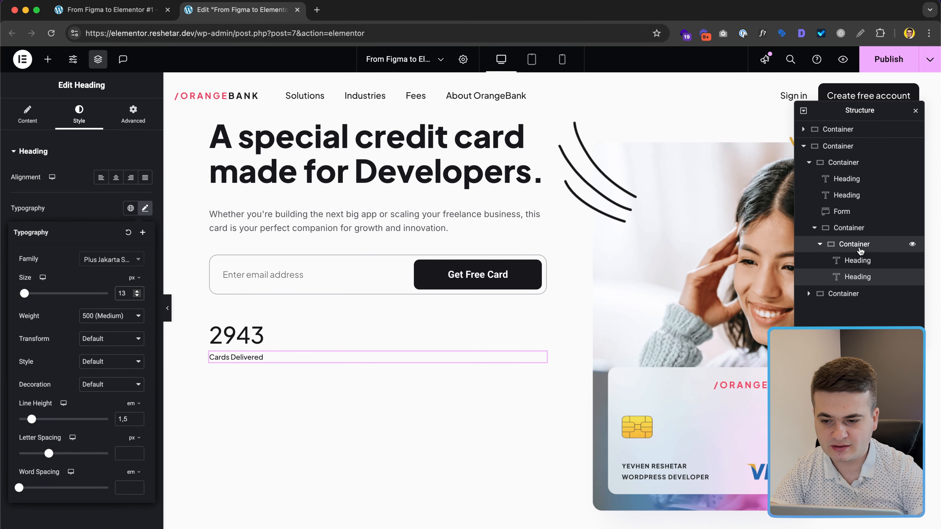
Step: Set the stat container's direction to row so the two headings sit side by side
{"action": "left_click", "coordinate": [848, 244]}
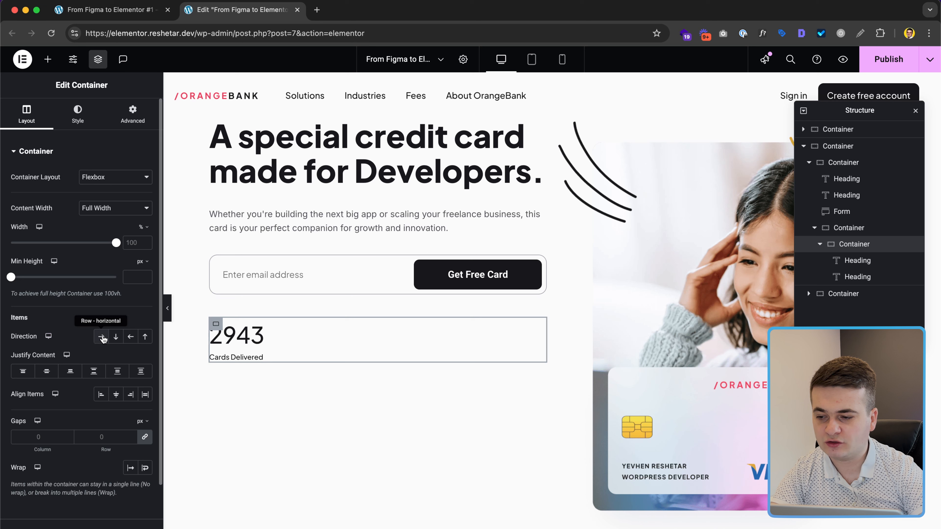
{"action": "left_click", "coordinate": [102, 336]}
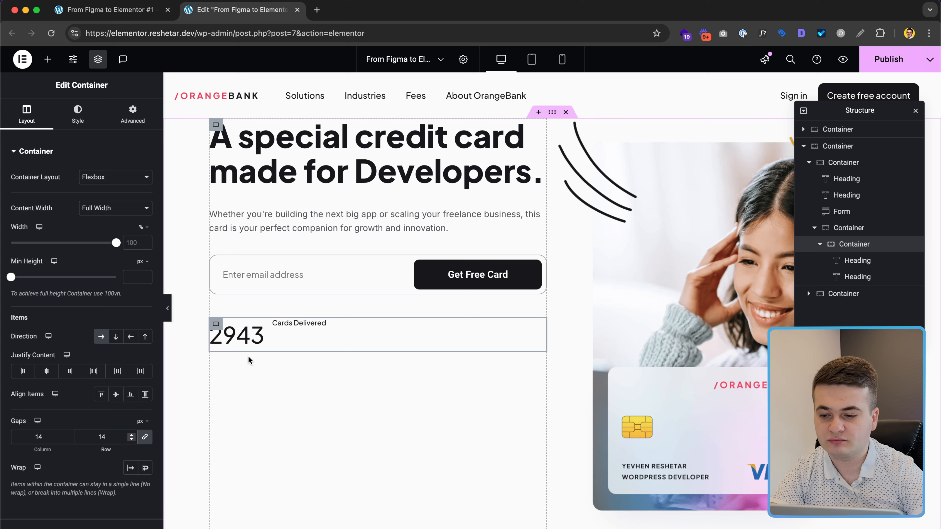
{"action": "key", "text": "ctrl+Right"}
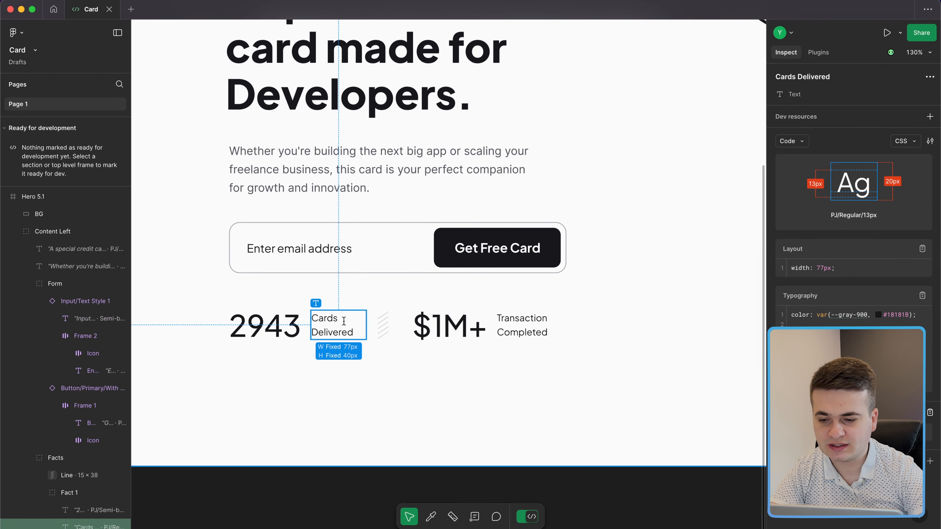
{"action": "key", "text": "ctrl+Left"}
Step: Give the Cards Delivered label a 77 px custom width and centre it vertically beside 2943
{"action": "left_click", "coordinate": [310, 336]}
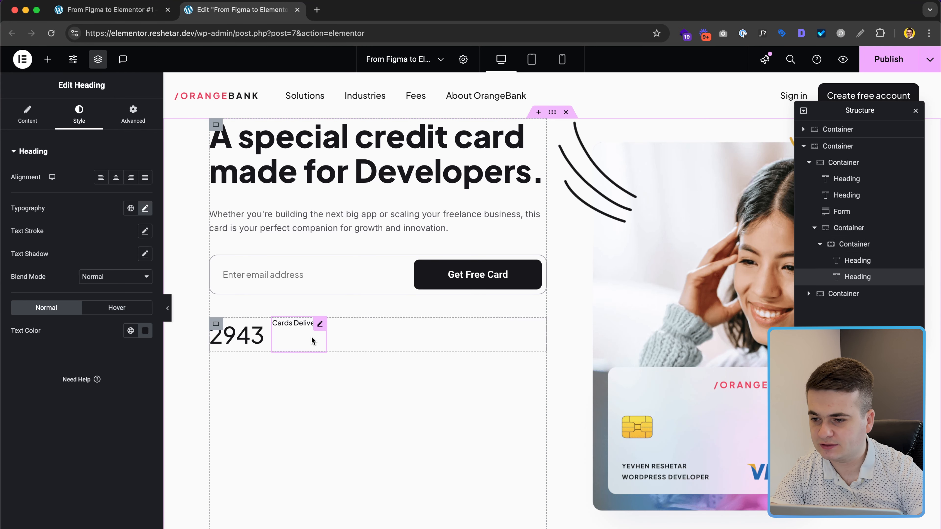
{"action": "left_click", "coordinate": [133, 113]}
{"action": "left_click", "coordinate": [105, 269]}
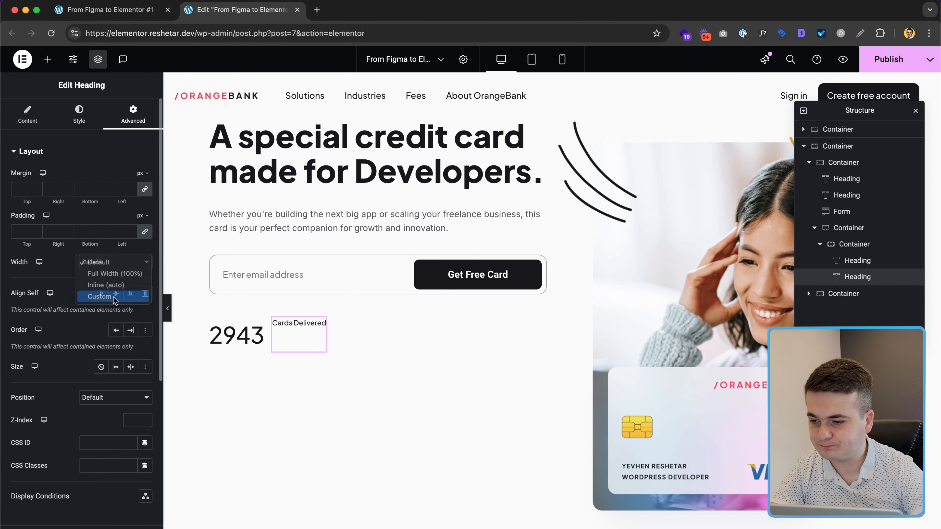
{"action": "left_click", "coordinate": [111, 296]}
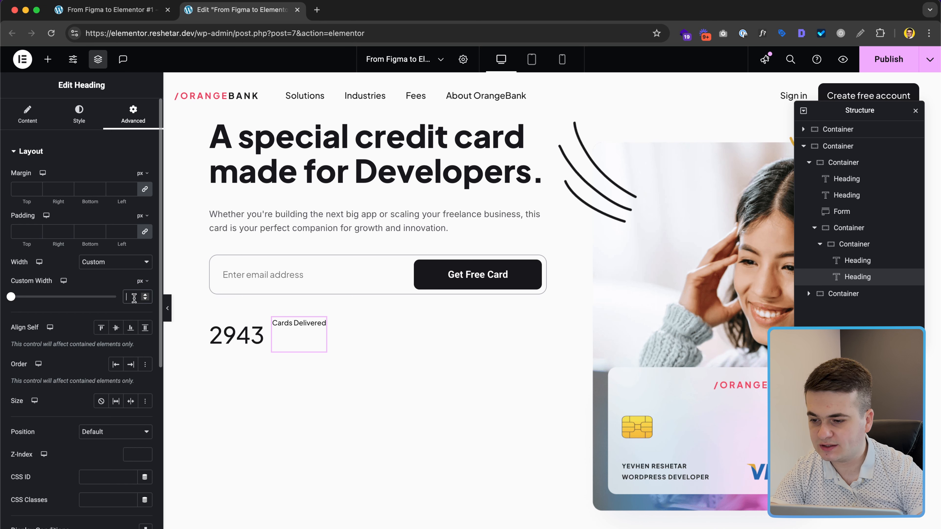
{"action": "type", "text": "77"}
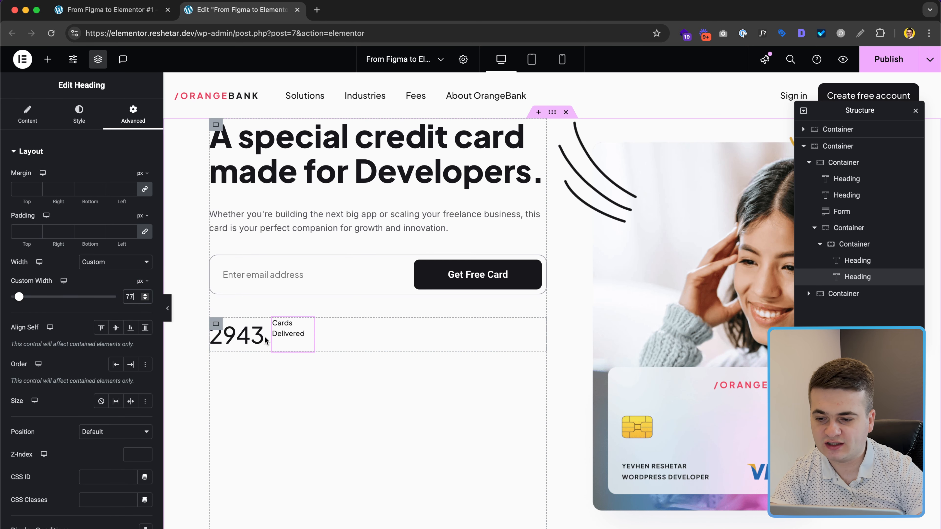
{"action": "left_click", "coordinate": [853, 248]}
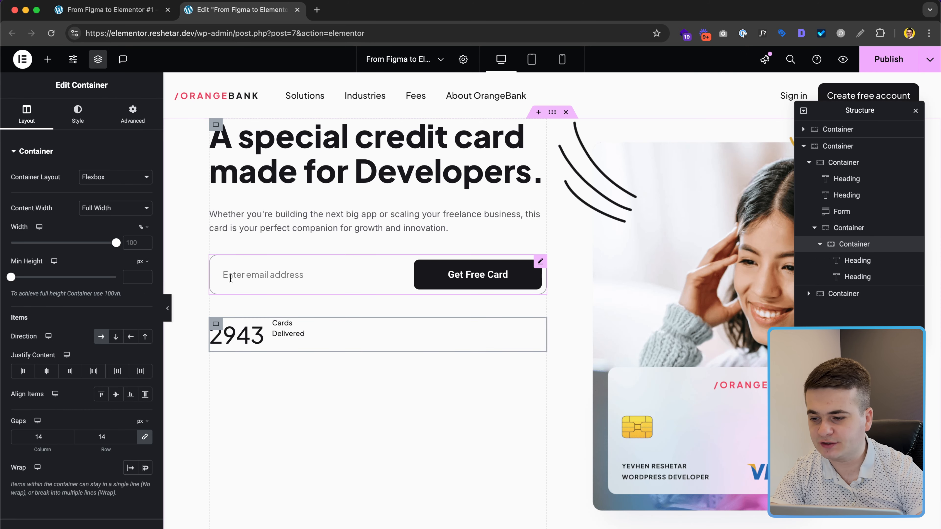
{"action": "left_click", "coordinate": [117, 395]}
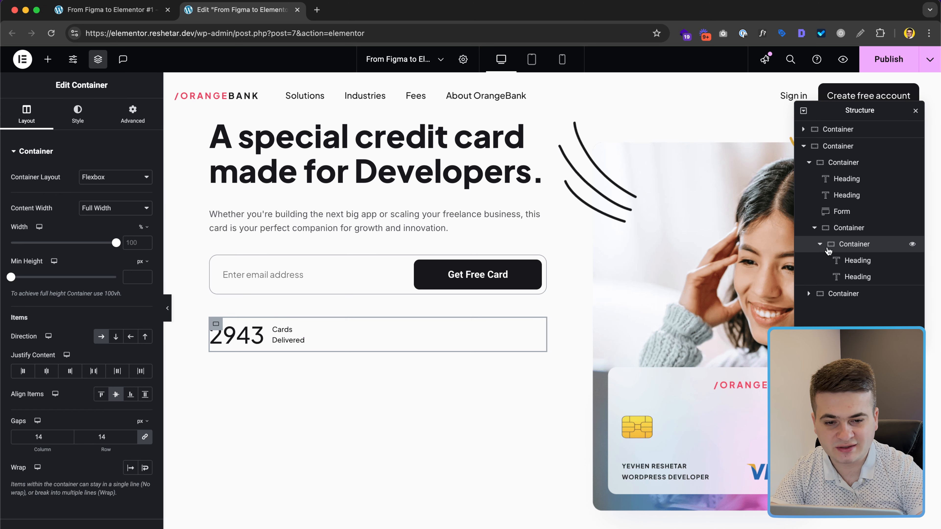
{"action": "left_click", "coordinate": [819, 245]}
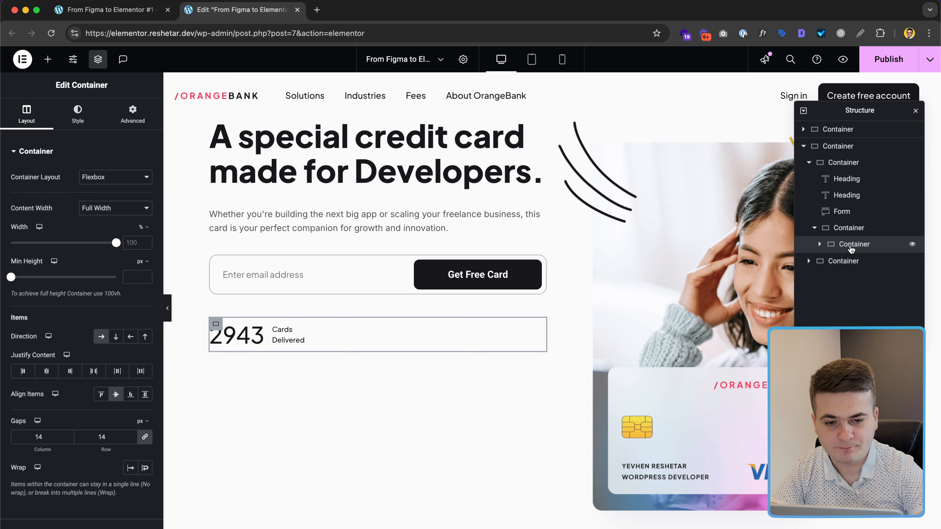
{"action": "left_click", "coordinate": [859, 229]}
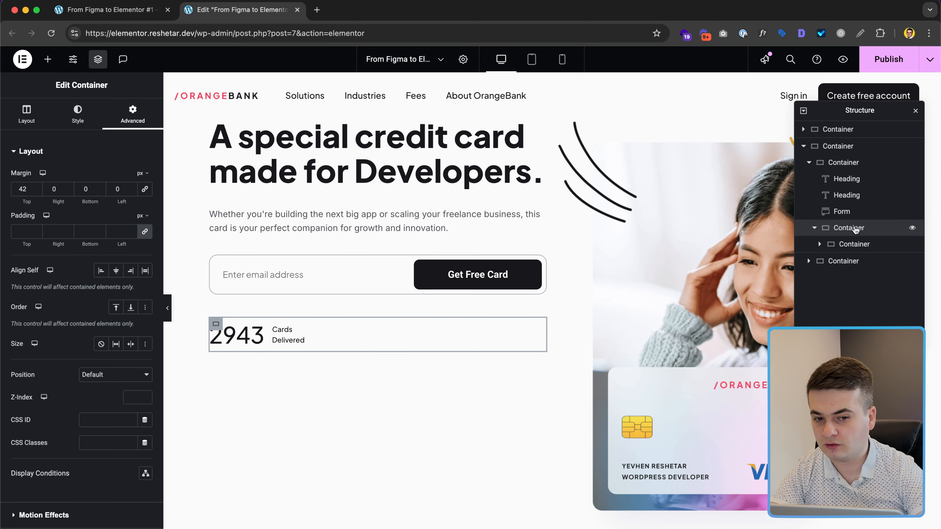
Step: Insert border.svg as an Image widget in the stats container and set its width to 15 px
{"action": "left_click", "coordinate": [48, 60]}
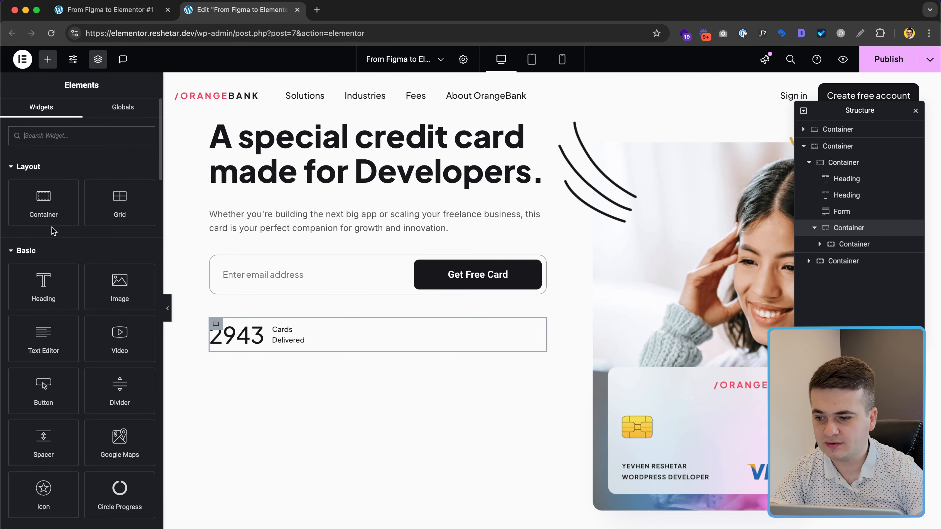
{"action": "left_click", "coordinate": [113, 297]}
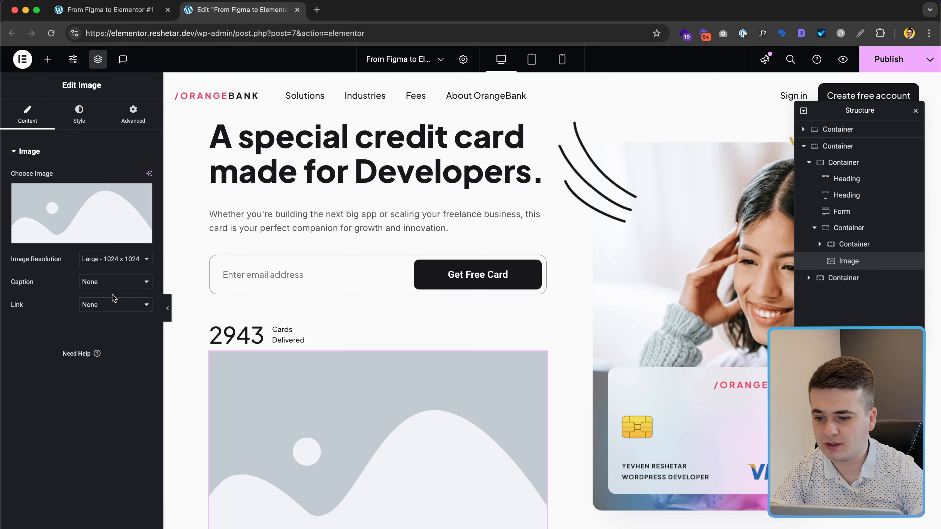
{"action": "left_click", "coordinate": [92, 220]}
{"action": "left_click", "coordinate": [166, 171]}
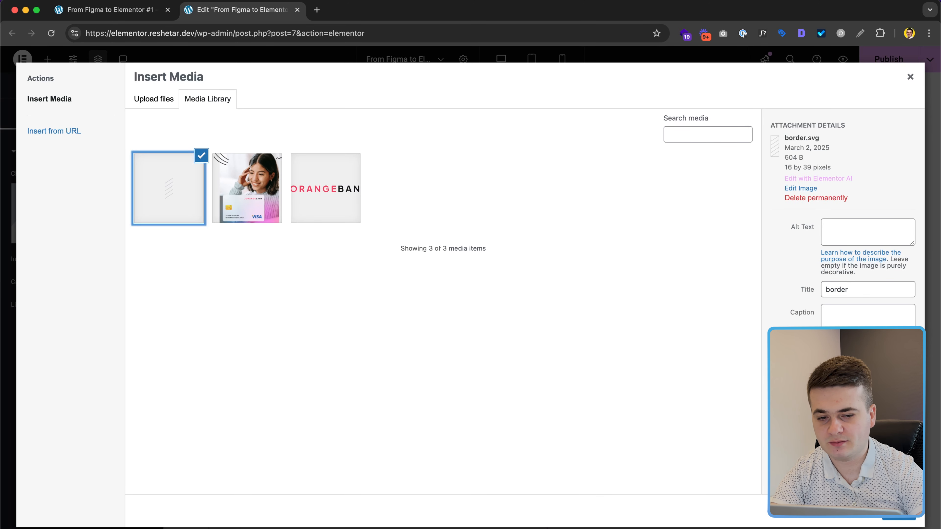
{"action": "left_click", "coordinate": [898, 512]}
{"action": "key", "text": "ctrl+Right"}
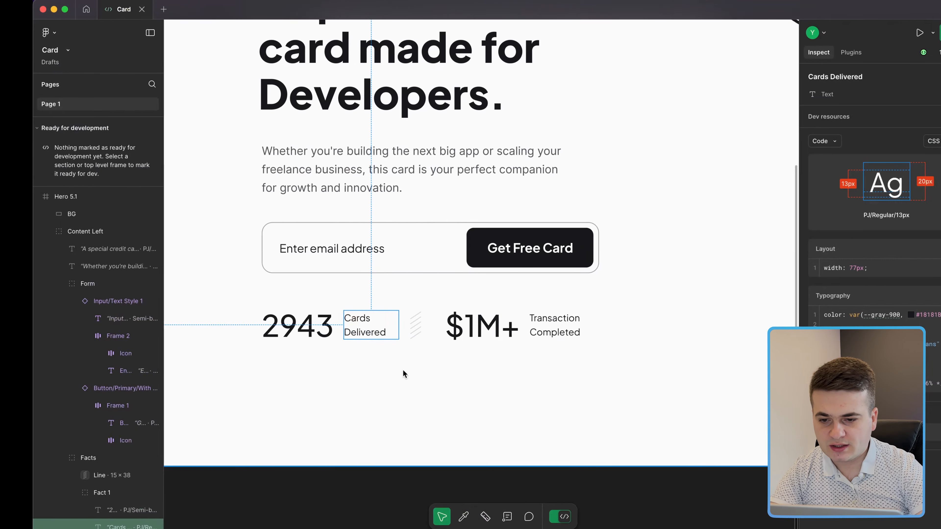
{"action": "left_click", "coordinate": [384, 320]}
{"action": "key", "text": "ctrl+Left"}
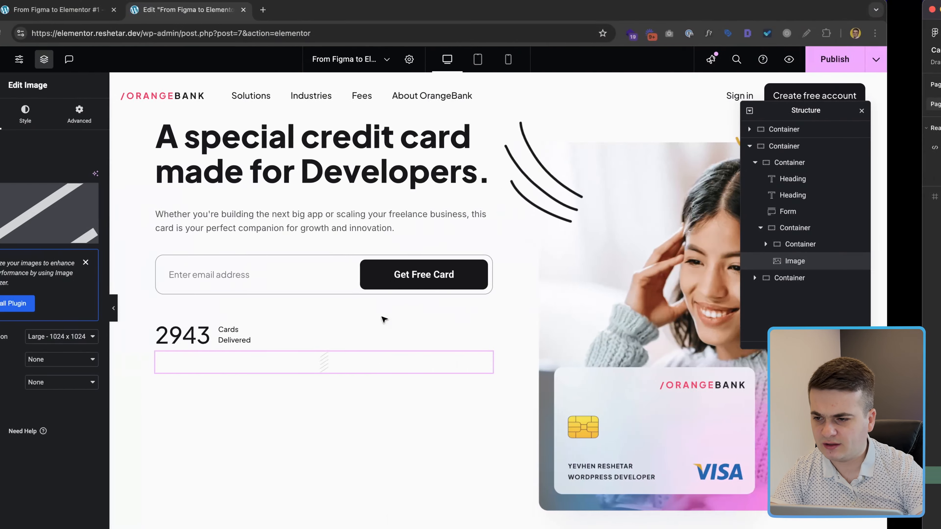
{"action": "left_click", "coordinate": [79, 112]}
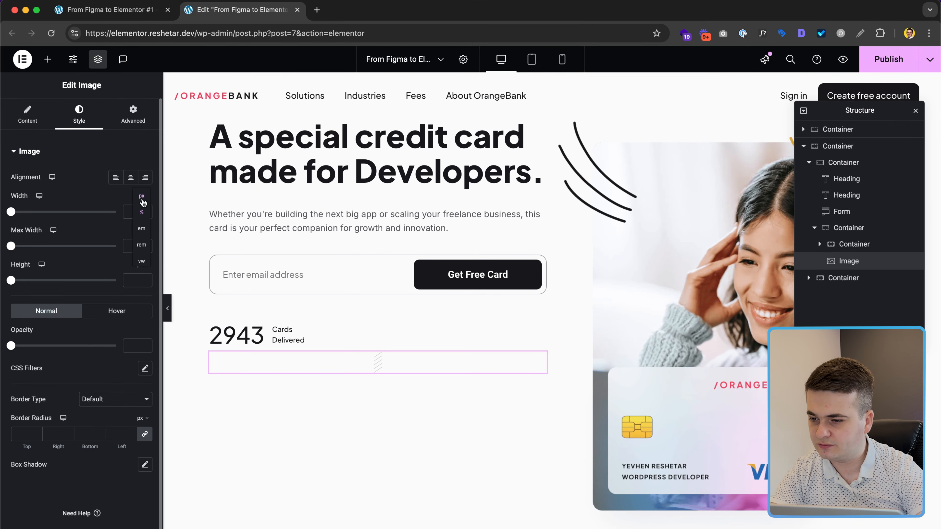
{"action": "left_click", "coordinate": [142, 199]}
{"action": "type", "text": "15"}
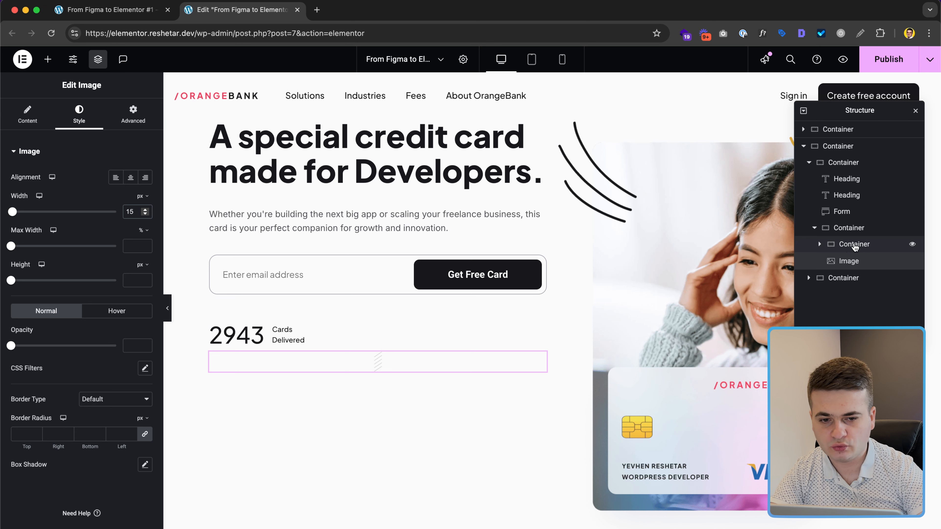
Step: Duplicate the stat row and move the divider image between the two rows
{"action": "left_click", "coordinate": [854, 247]}
{"action": "right_click", "coordinate": [854, 245]}
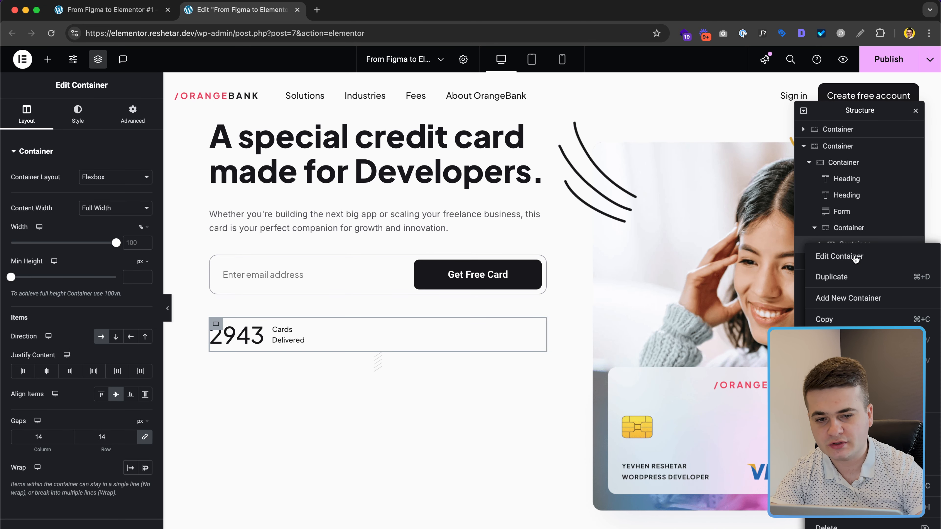
{"action": "left_click", "coordinate": [850, 281]}
{"action": "left_click_drag", "start_coordinate": [859, 279], "coordinate": [861, 260]}
{"action": "left_click", "coordinate": [860, 278]}
Step: Change the copied row's headings to '$1M+' and 'Transaction Completed'
{"action": "key", "text": "ctrl+Right"}
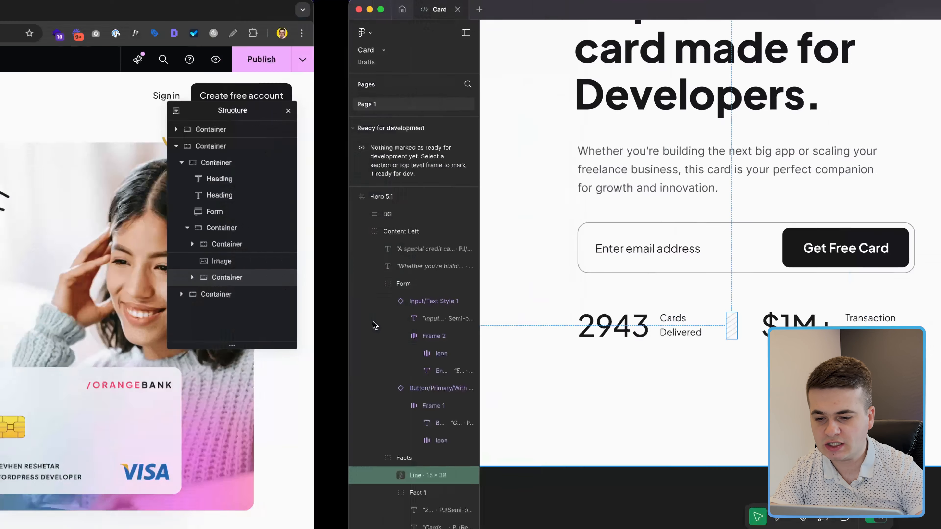
{"action": "left_click", "coordinate": [530, 329]}
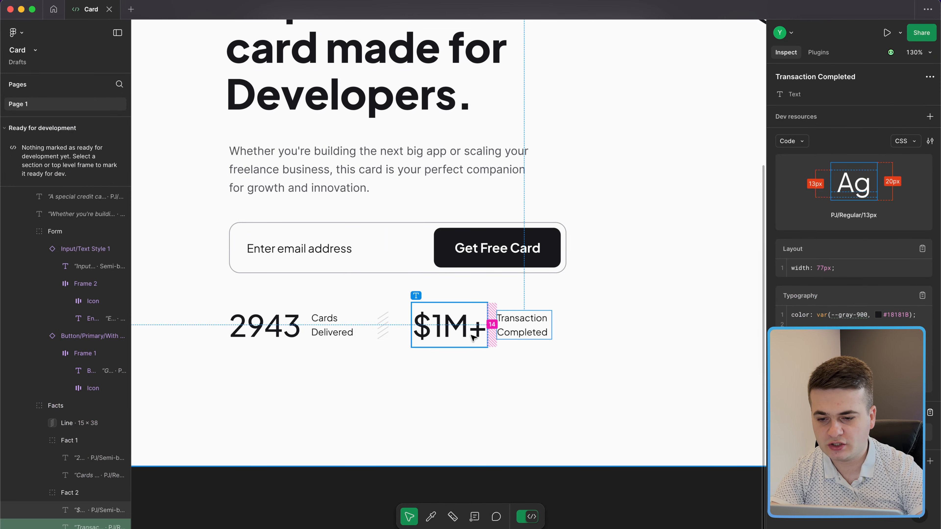
{"action": "left_click", "coordinate": [456, 332]}
{"action": "key", "text": "ctrl+Left"}
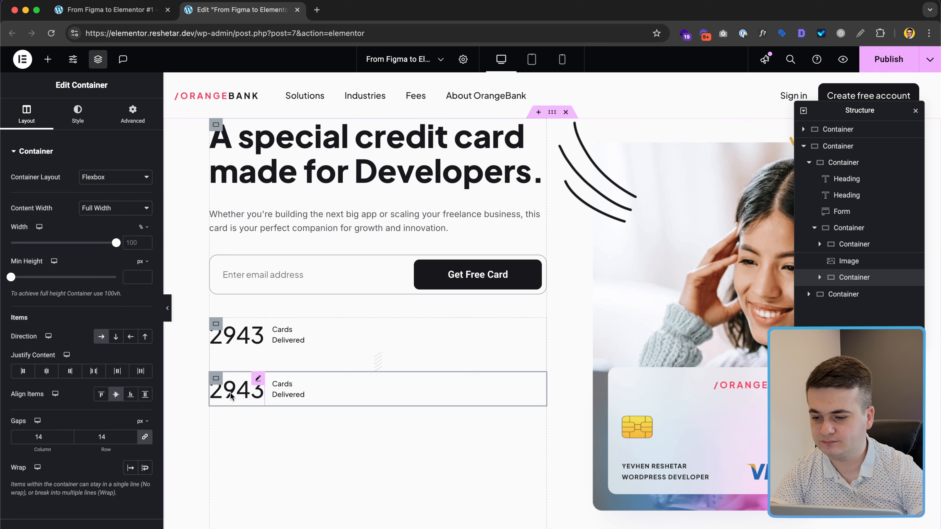
{"action": "left_click", "coordinate": [230, 391]}
{"action": "type", "text": "$1M+"}
{"action": "left_click", "coordinate": [307, 384]}
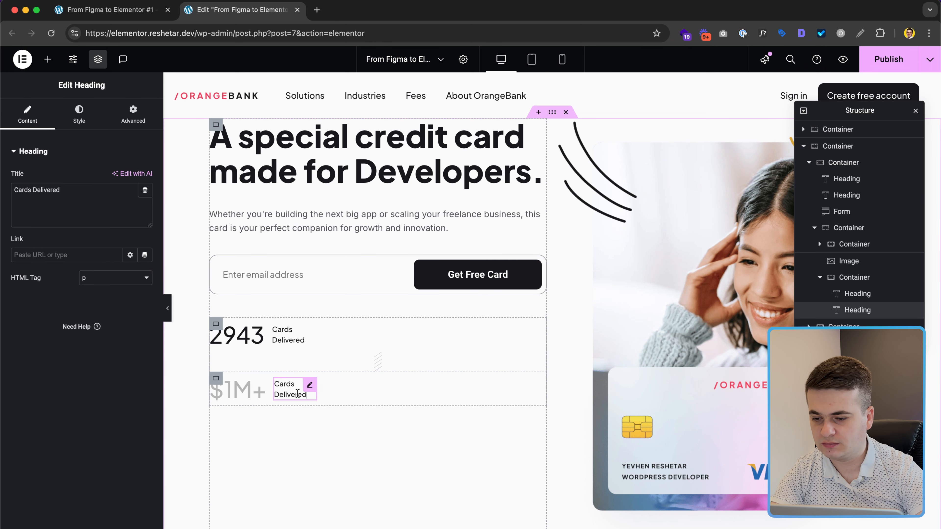
{"action": "triple_click", "coordinate": [54, 212]}
{"action": "key", "text": "shift+super+v"}
{"action": "key", "text": "shift+super+v"}
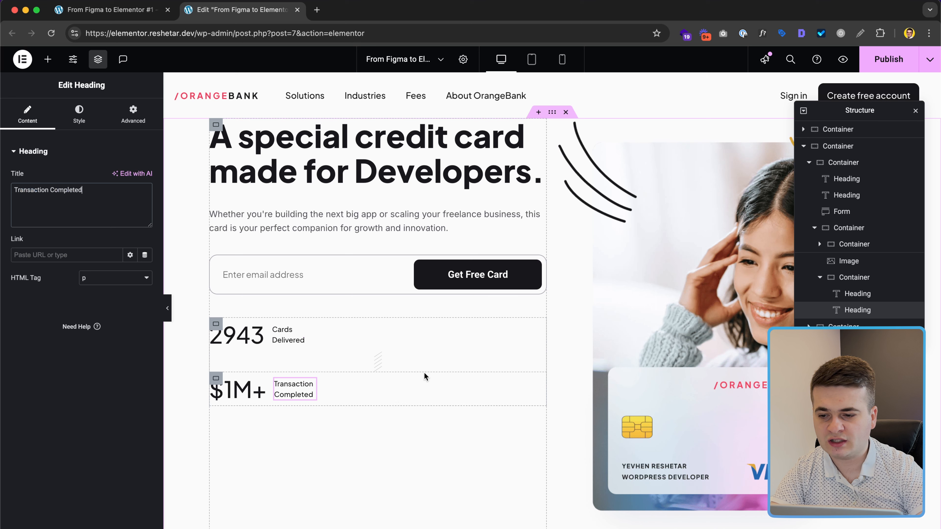
Step: Set the outer stats container's direction to row and compare its spacing with Figma
{"action": "left_click", "coordinate": [853, 277]}
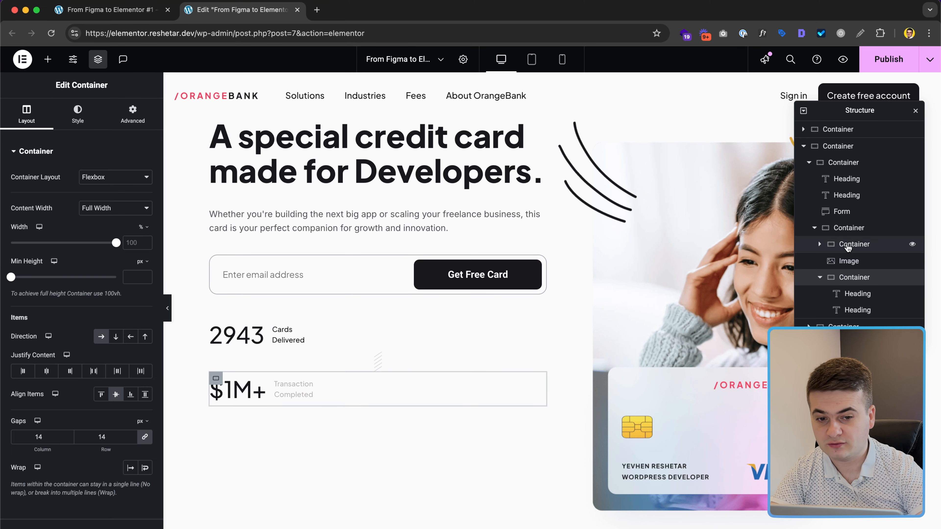
{"action": "left_click", "coordinate": [848, 228]}
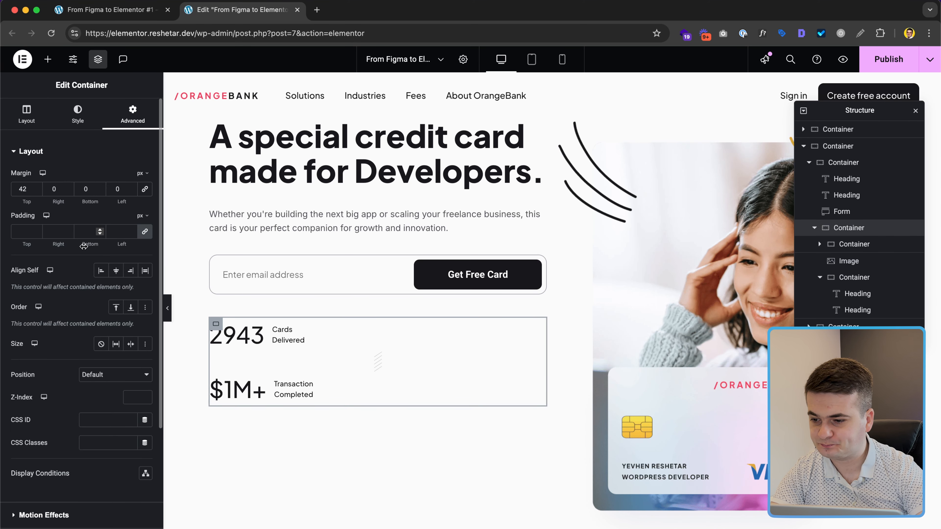
{"action": "left_click", "coordinate": [29, 114]}
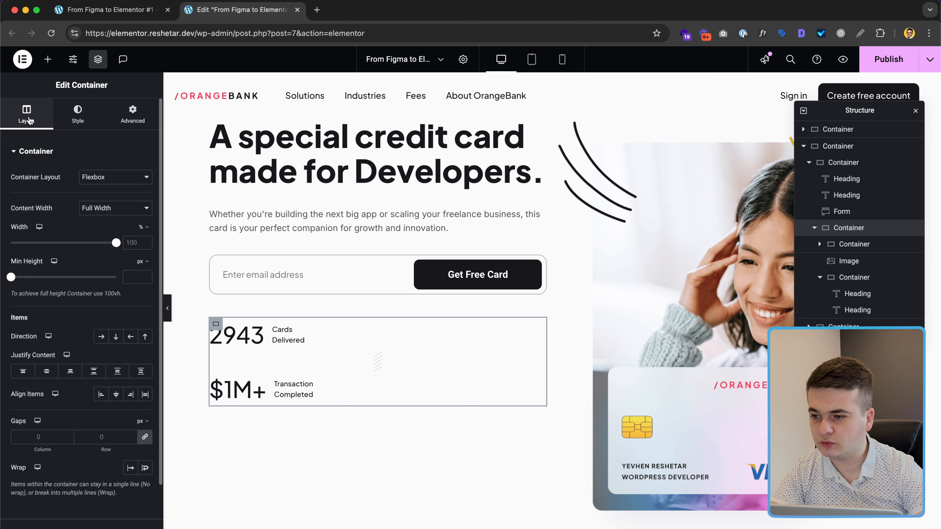
{"action": "left_click", "coordinate": [101, 336]}
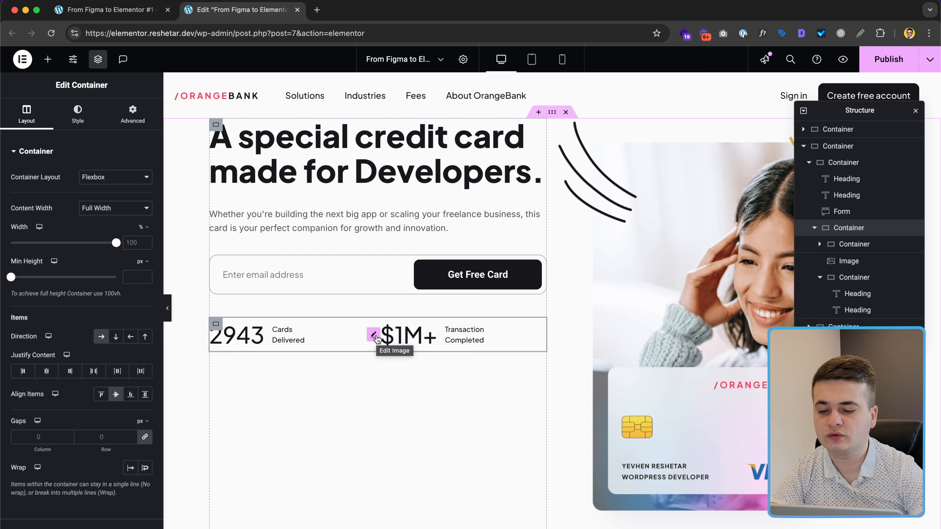
{"action": "key", "text": "ctrl+Right"}
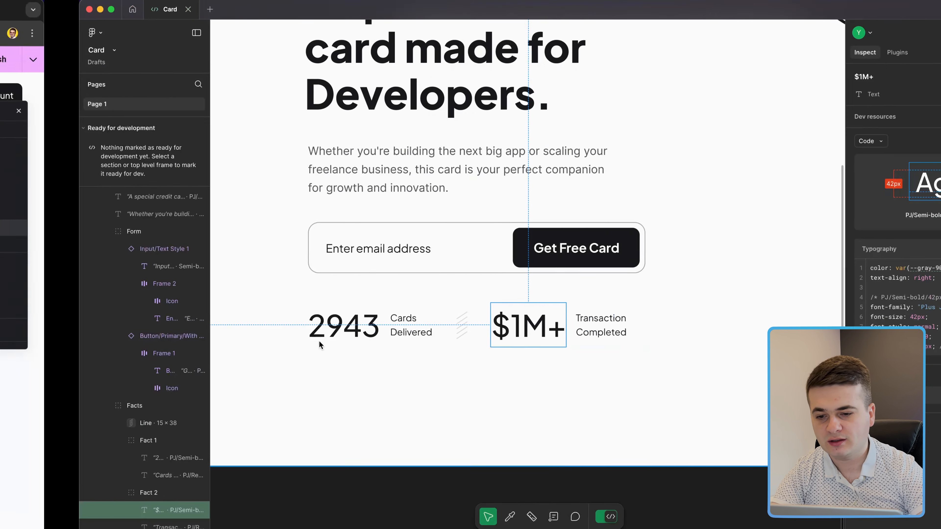
{"action": "left_click", "coordinate": [355, 337]}
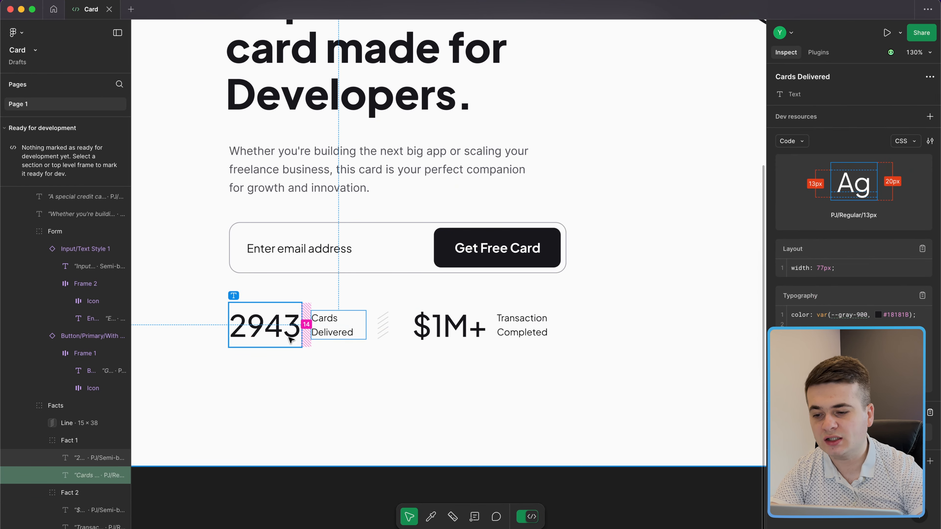
{"action": "left_click", "coordinate": [281, 325], "text": "shift"}
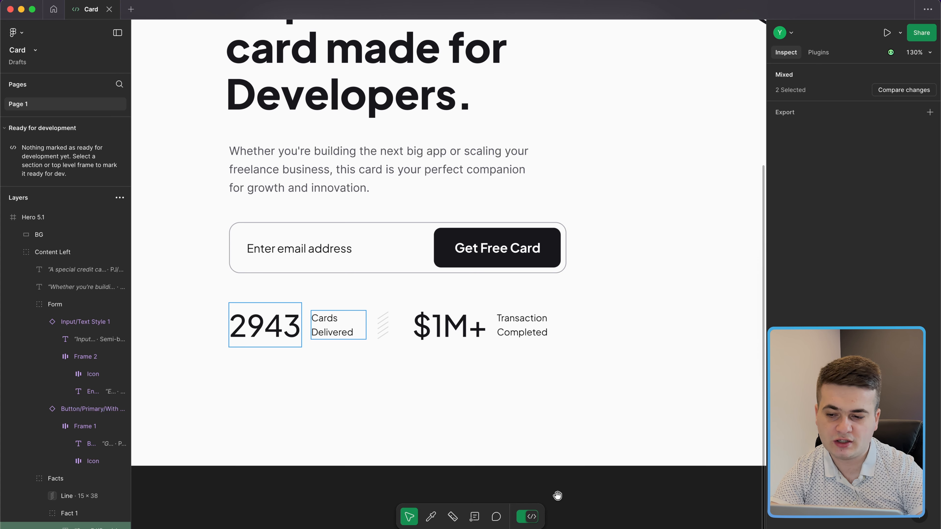
{"action": "left_click", "coordinate": [532, 516]}
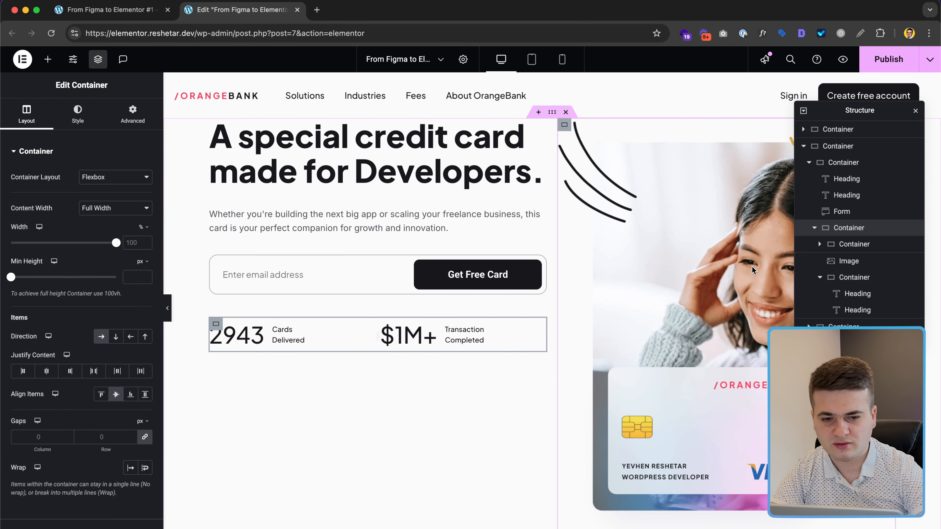
Step: Set the 2943 Cards Delivered stat container's width to 193 px
{"action": "left_click", "coordinate": [853, 244]}
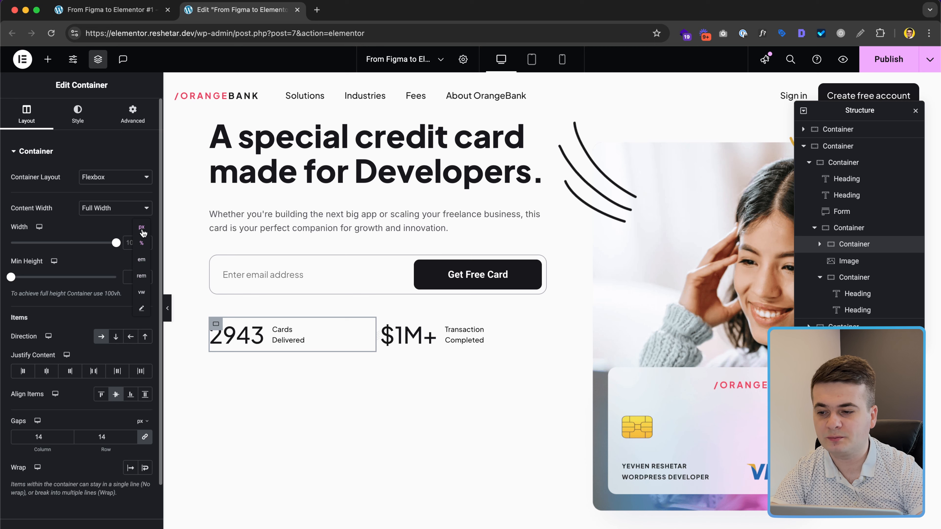
{"action": "left_click", "coordinate": [142, 228]}
{"action": "type", "text": "193"}
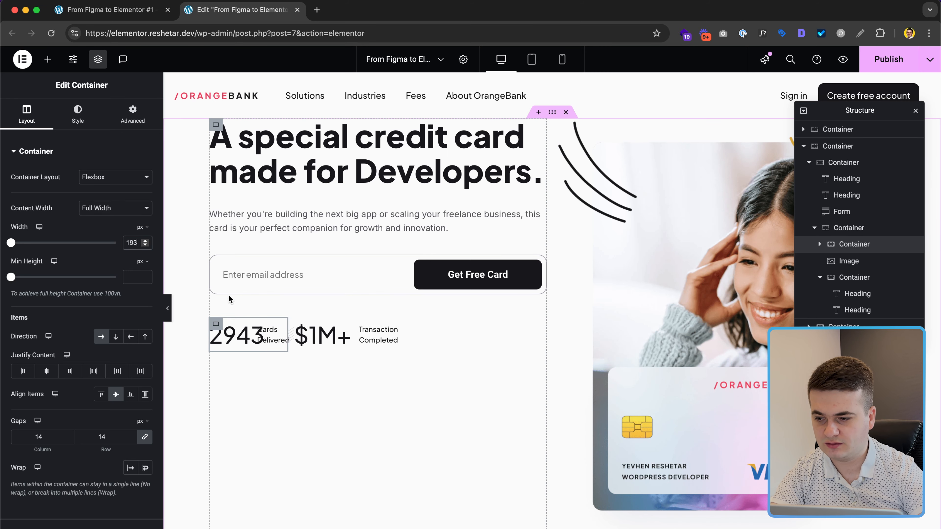
{"action": "key", "text": "ctrl+Right"}
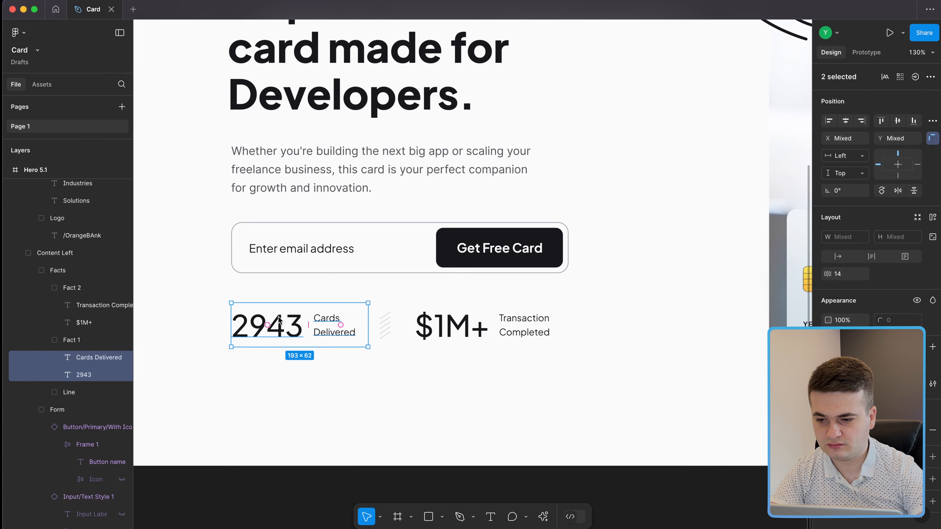
{"action": "left_click", "coordinate": [340, 337]}
{"action": "left_click", "coordinate": [265, 326]}
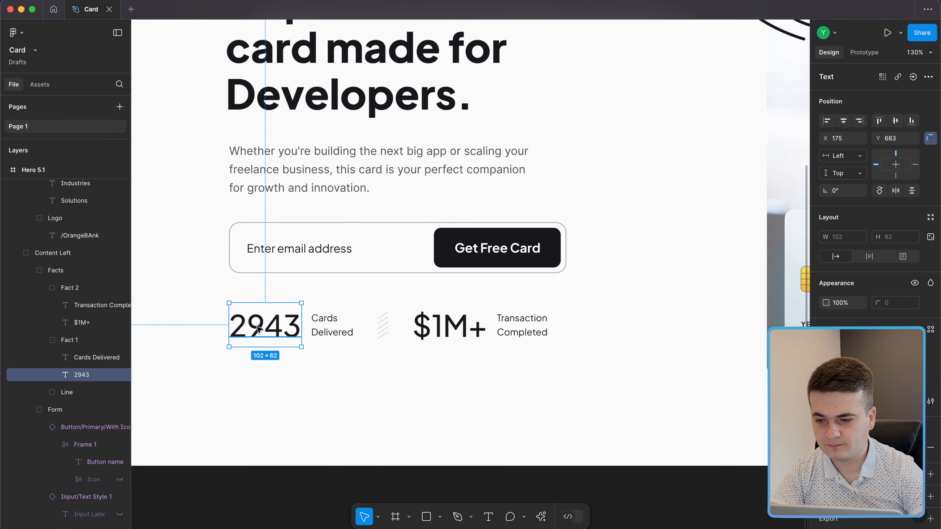
{"action": "left_click", "coordinate": [348, 329], "text": "shift"}
{"action": "key", "text": "ctrl+Left"}
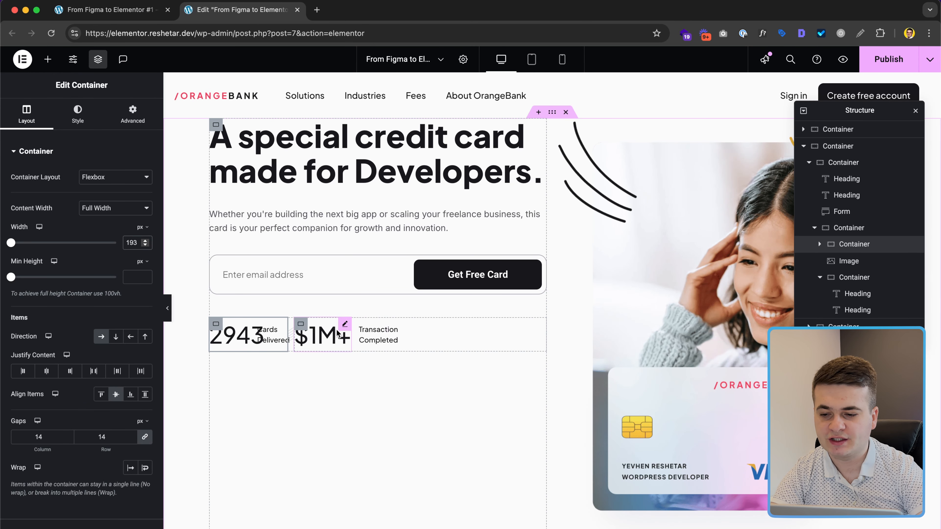
Step: Set the $1M+ stat container's width to 197 px, measured from Figma
{"action": "left_click", "coordinate": [848, 281]}
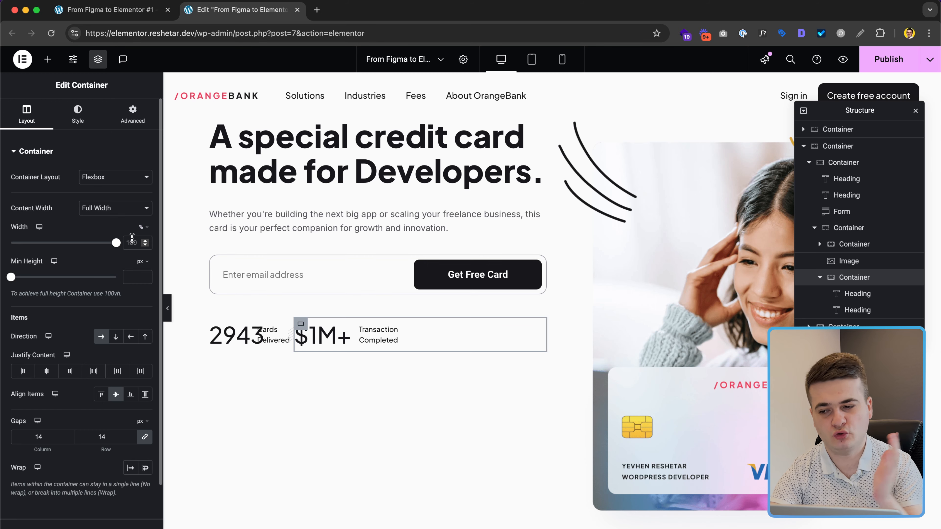
{"action": "key", "text": "ctrl+Right"}
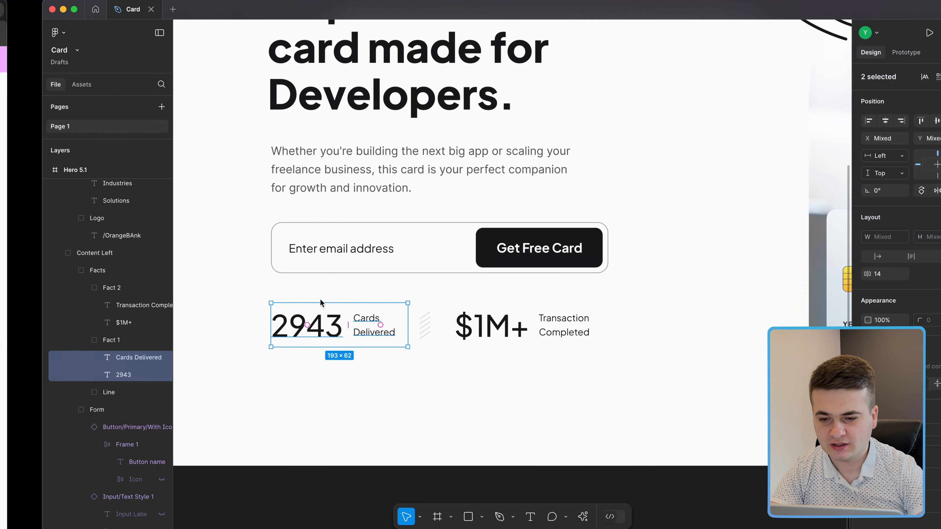
{"action": "left_click", "coordinate": [478, 334]}
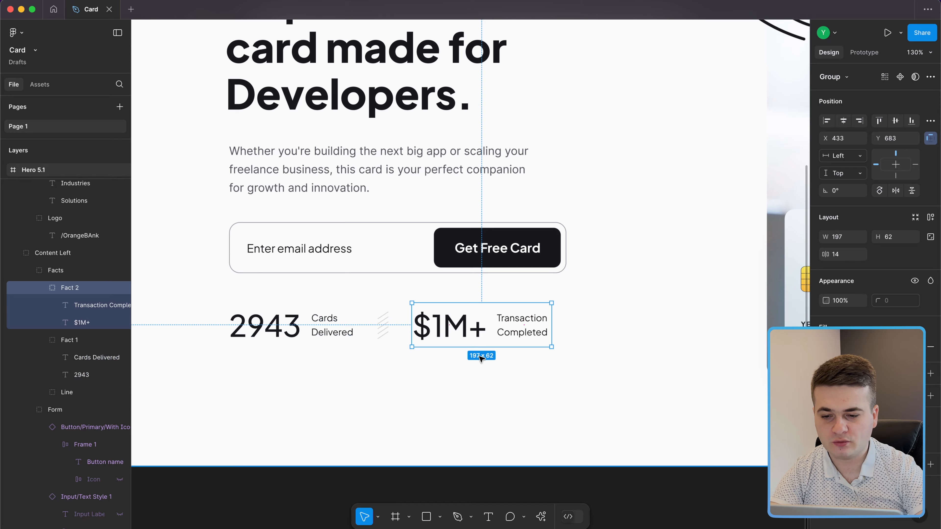
{"action": "key", "text": "ctrl+Left"}
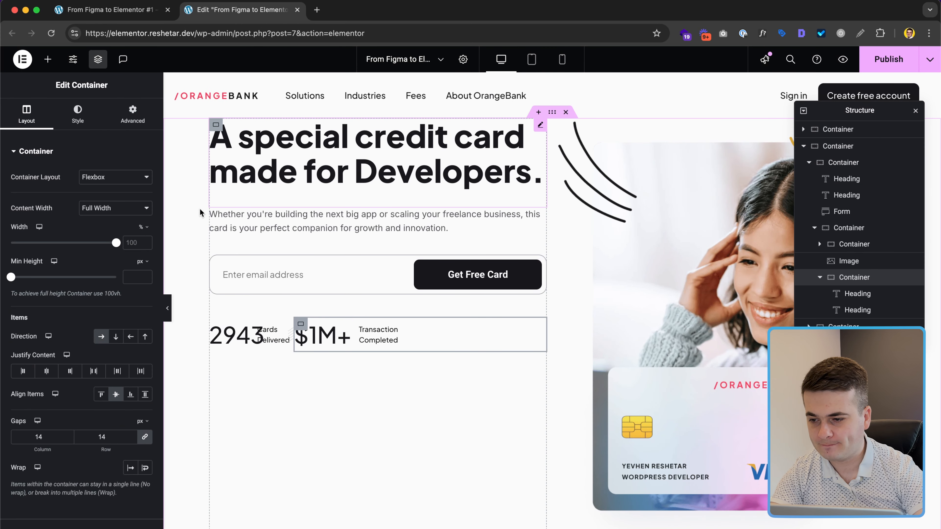
{"action": "left_click", "coordinate": [144, 227]}
{"action": "left_click", "coordinate": [143, 229]}
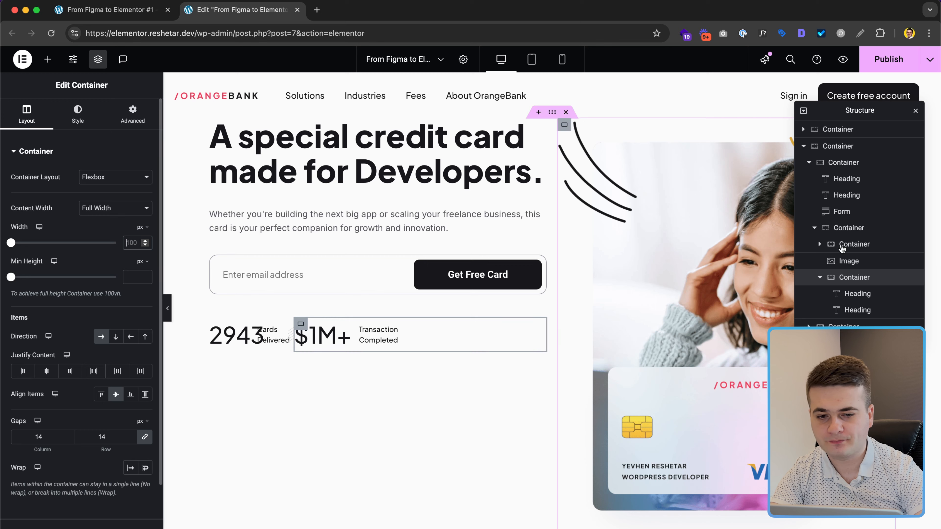
{"action": "type", "text": "197"}
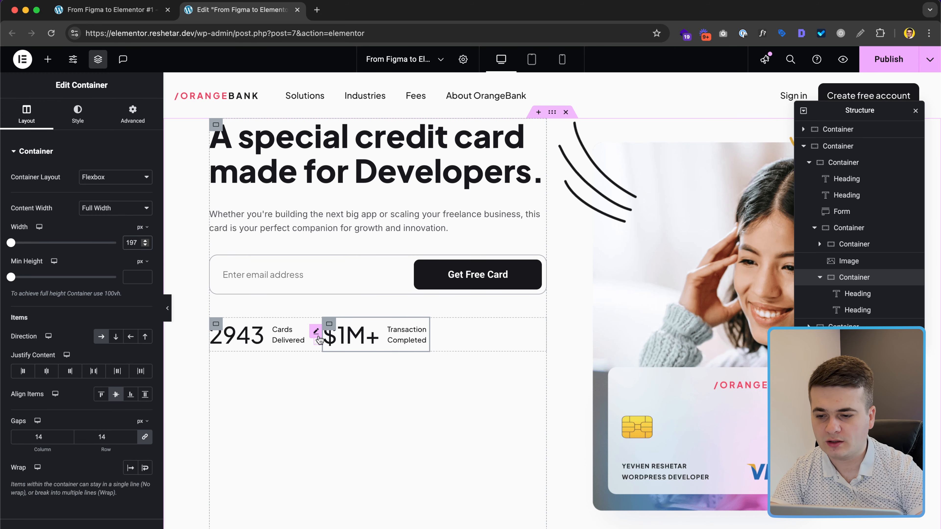
{"action": "key", "text": "super+Tab"}
Step: Measure the divider line in Figma and size the divider image 15 px wide by 38 px tall
{"action": "left_click", "coordinate": [383, 326]}
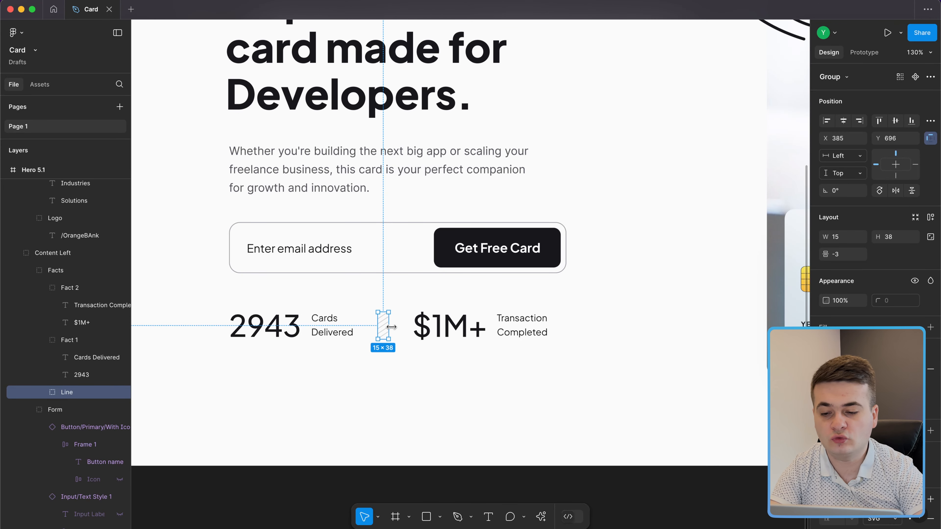
{"action": "key", "text": "alt"}
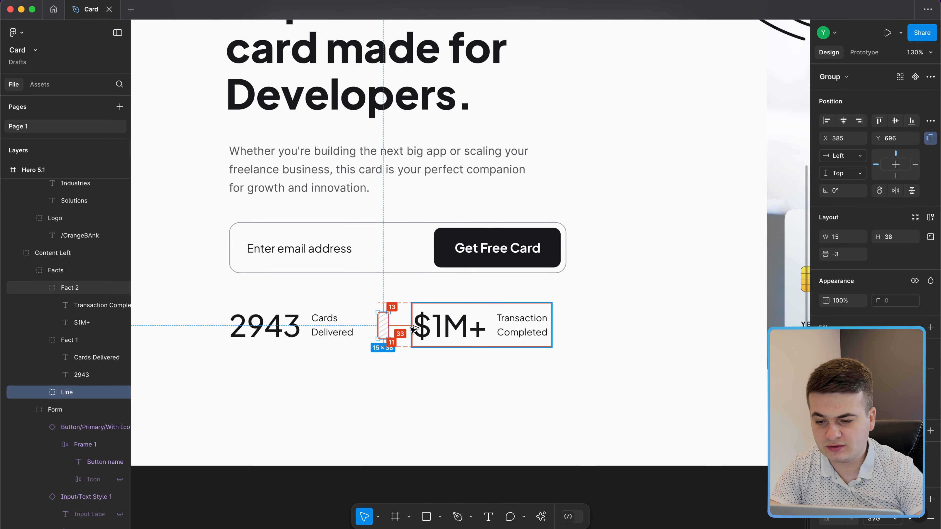
{"action": "key", "text": "ctrl+Left"}
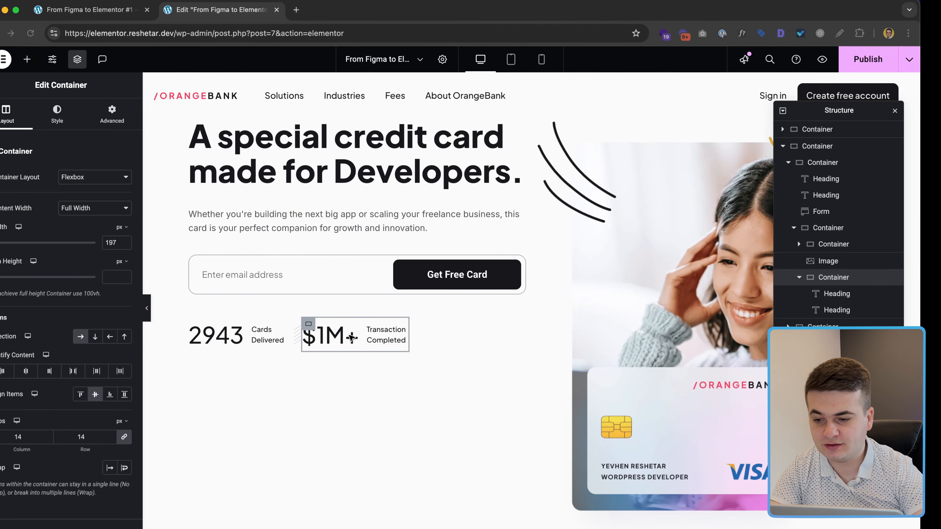
{"action": "left_click", "coordinate": [318, 339]}
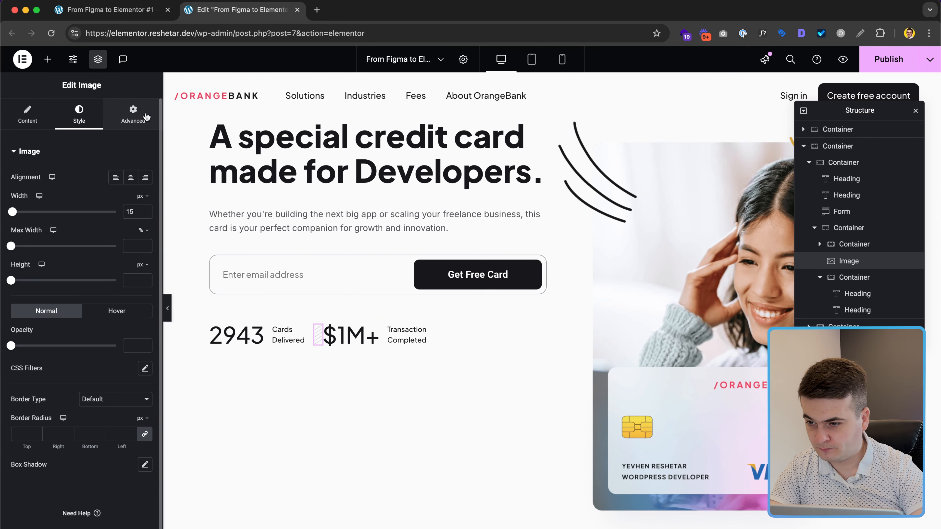
{"action": "left_click", "coordinate": [133, 113]}
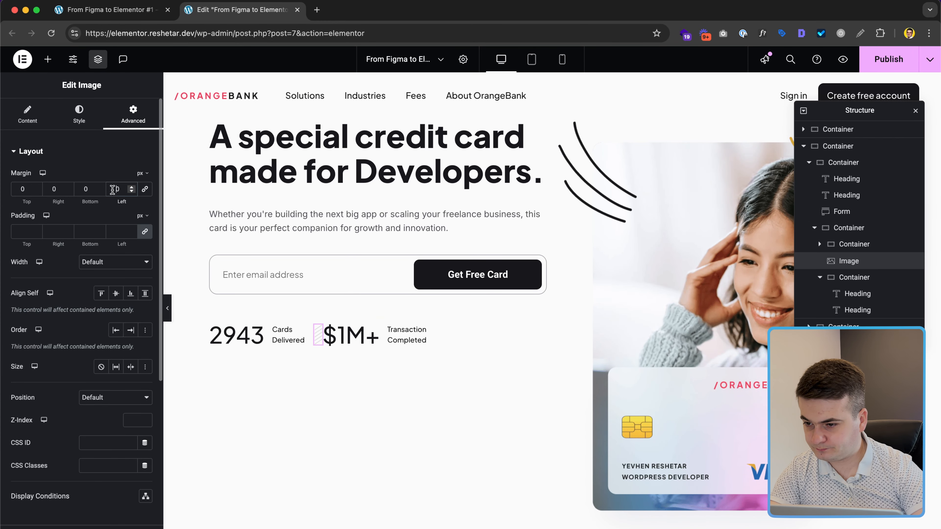
{"action": "left_click", "coordinate": [79, 113]}
{"action": "left_click", "coordinate": [137, 211]}
{"action": "type", "text": "15"}
{"action": "left_click", "coordinate": [132, 283]}
{"action": "type", "text": "38"}
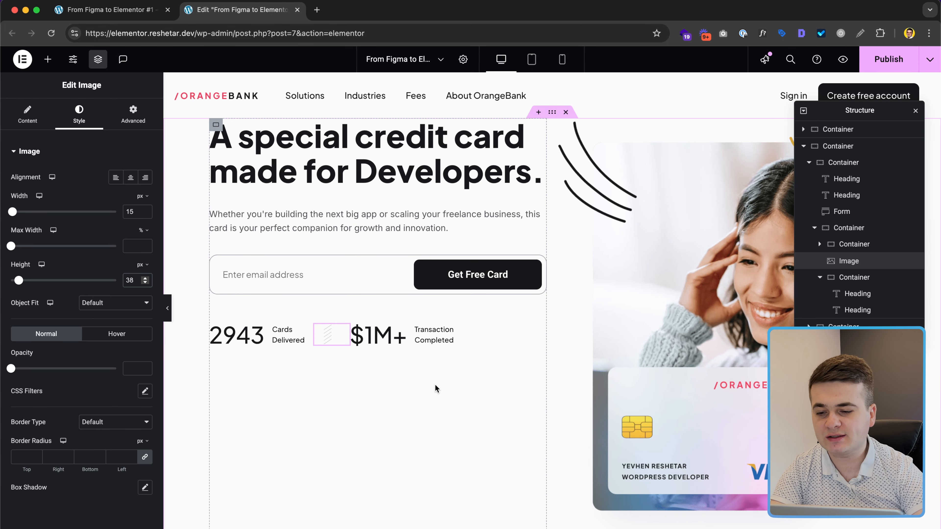
Step: Review the hero heading, paragraph and email form group in the Figma design
{"action": "key", "text": "ctrl+Right"}
{"action": "left_click", "coordinate": [446, 159]}
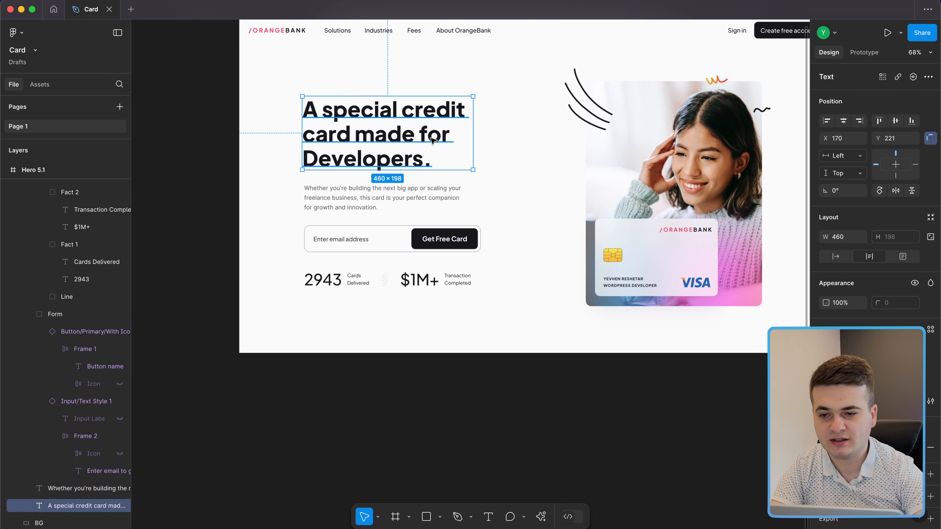
{"action": "left_click", "coordinate": [455, 200]}
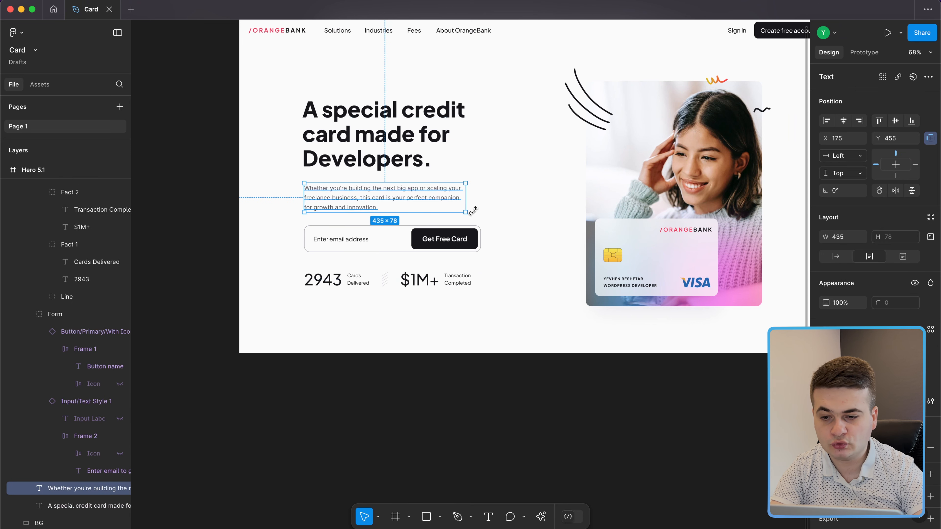
{"action": "left_click", "coordinate": [483, 239]}
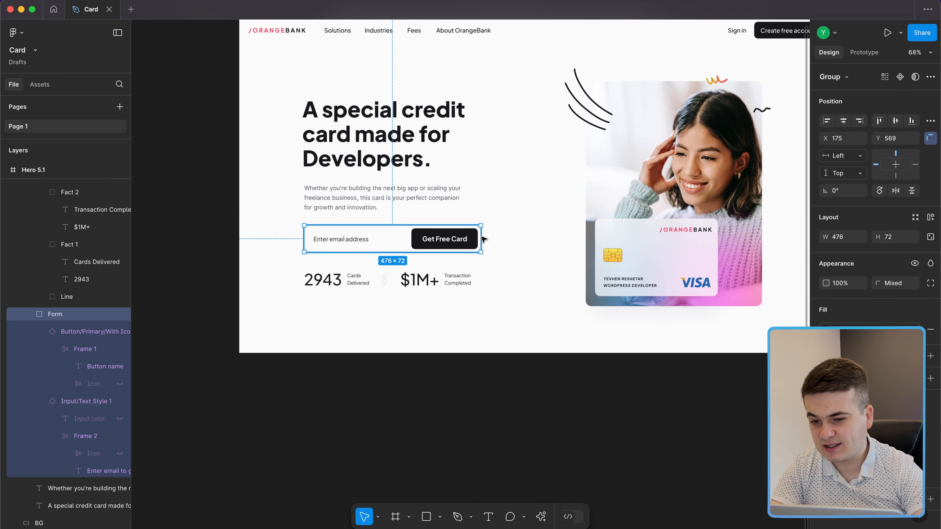
{"action": "left_click", "coordinate": [463, 202]}
{"action": "left_click", "coordinate": [453, 143]}
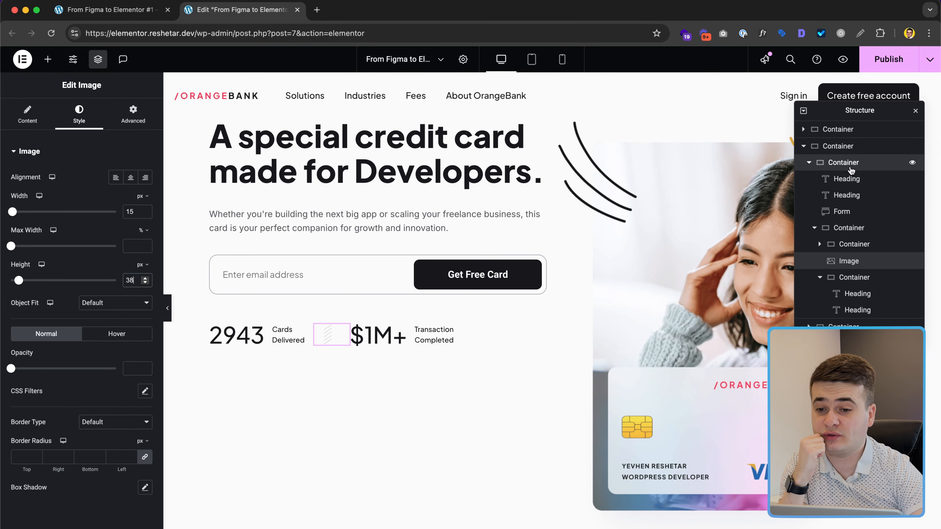
Step: Select the hero's left content container and add a new empty Container below the stats
{"action": "left_click", "coordinate": [846, 163]}
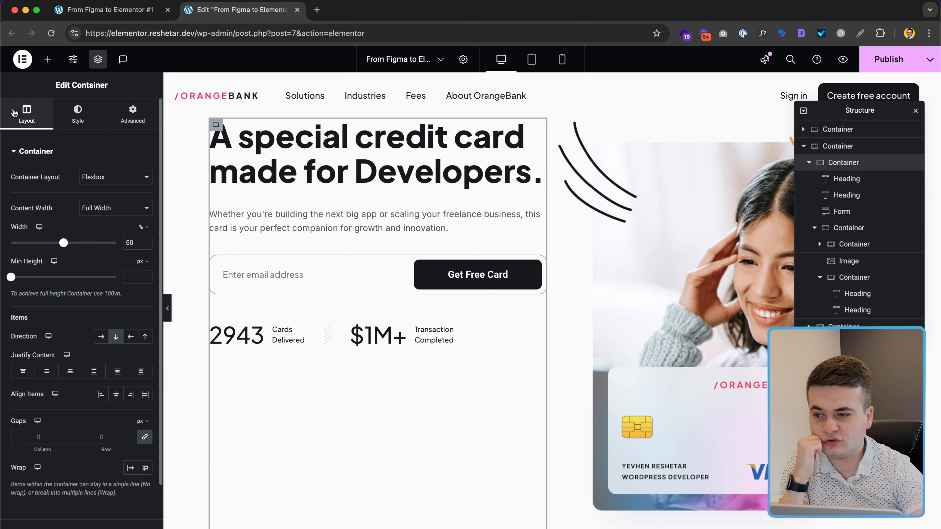
{"action": "left_click", "coordinate": [48, 59]}
{"action": "left_click", "coordinate": [48, 199]}
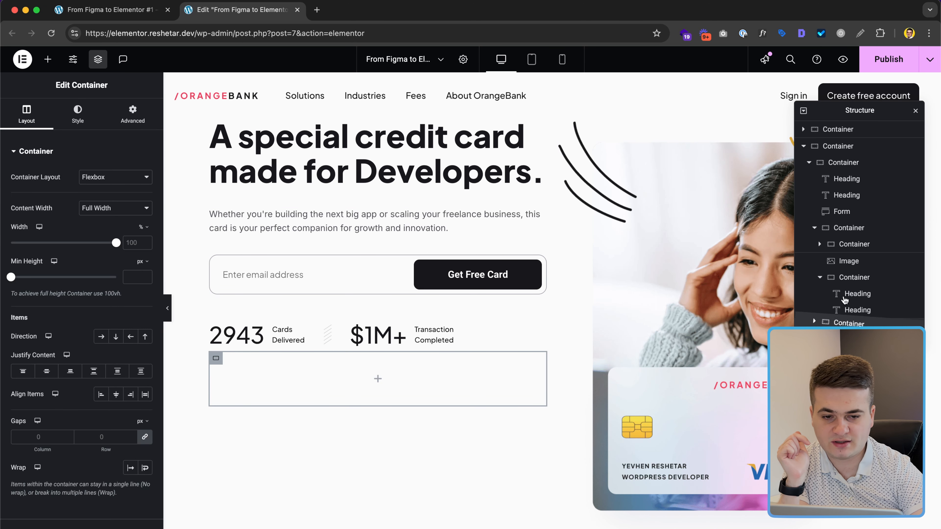
Step: Move the new container up to be the left column's first child, above the headings
{"action": "left_click_drag", "start_coordinate": [847, 322], "coordinate": [844, 243]}
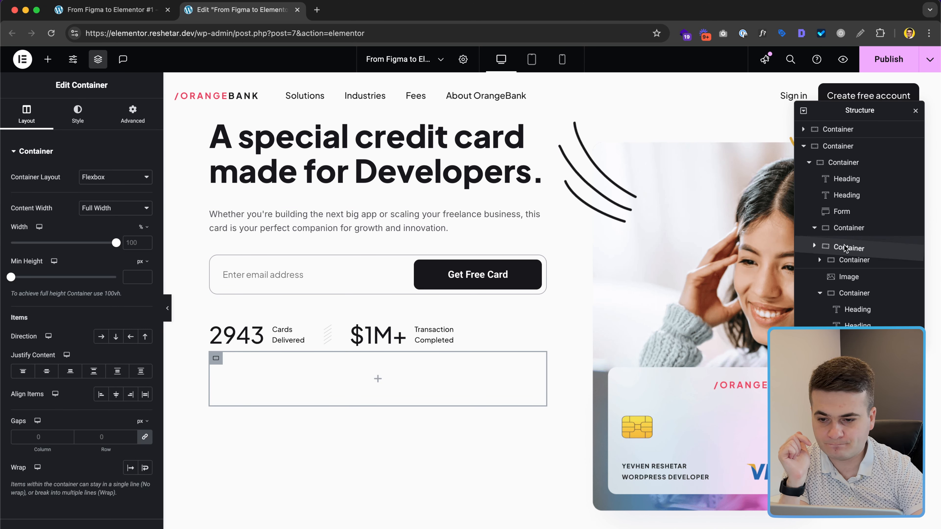
{"action": "mouse_move", "coordinate": [847, 254]}
{"action": "left_mouse_down"}
{"action": "mouse_move", "coordinate": [855, 299]}
{"action": "mouse_move", "coordinate": [851, 259]}
{"action": "left_mouse_up"}
{"action": "left_click_drag", "start_coordinate": [850, 253], "coordinate": [850, 179]}
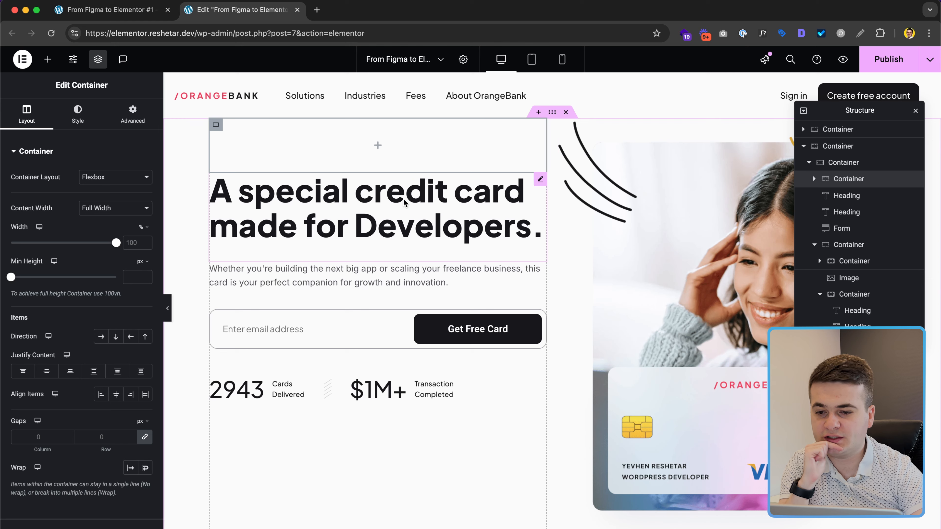
Step: Drag the headline and then the description paragraph into the new container
{"action": "left_click_drag", "start_coordinate": [404, 198], "coordinate": [420, 148]}
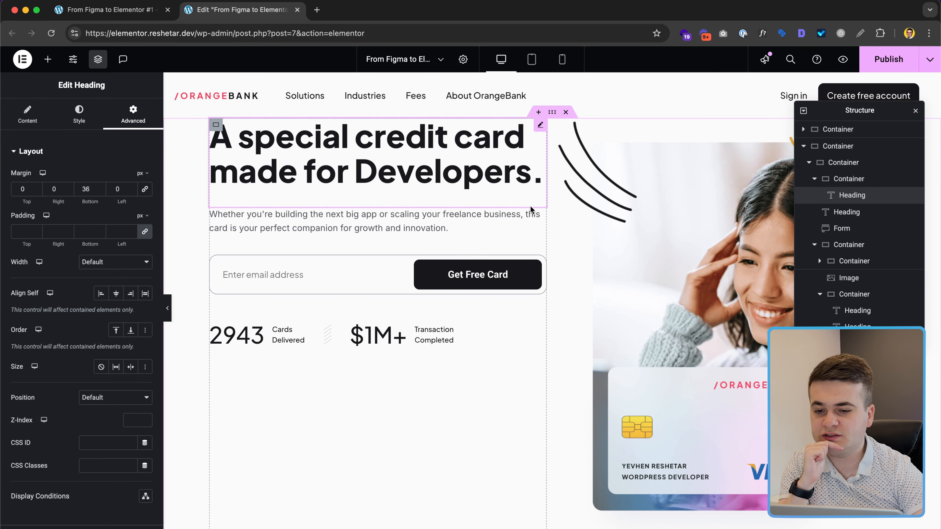
{"action": "left_click_drag", "start_coordinate": [540, 214], "coordinate": [463, 189]}
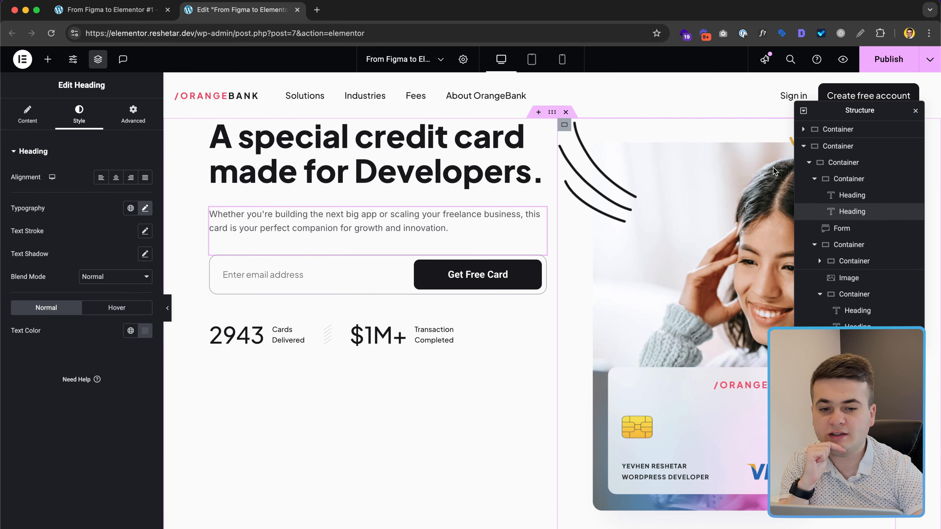
{"action": "left_click", "coordinate": [839, 178]}
{"action": "key", "text": "ctrl+Right"}
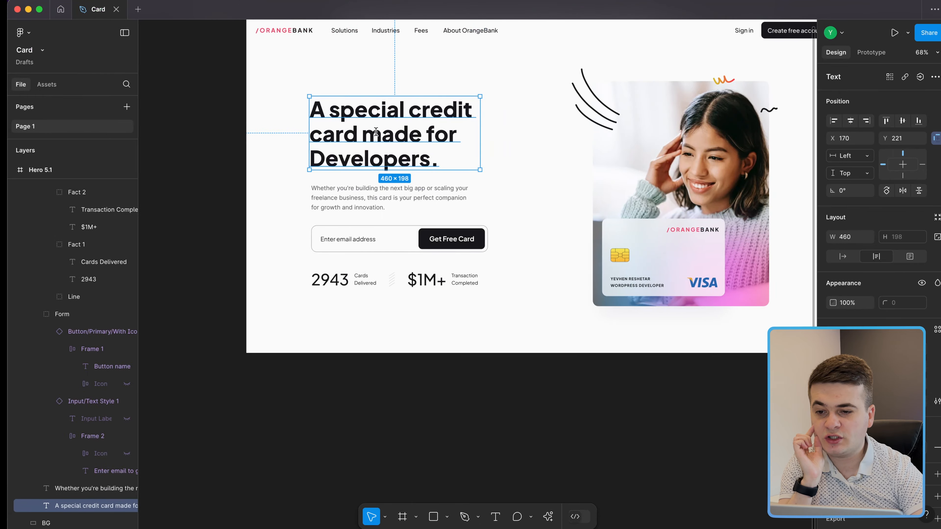
Step: Confirm the Figma email form group measures 476 × 72 px, then return to Elementor
{"action": "left_click", "coordinate": [481, 252]}
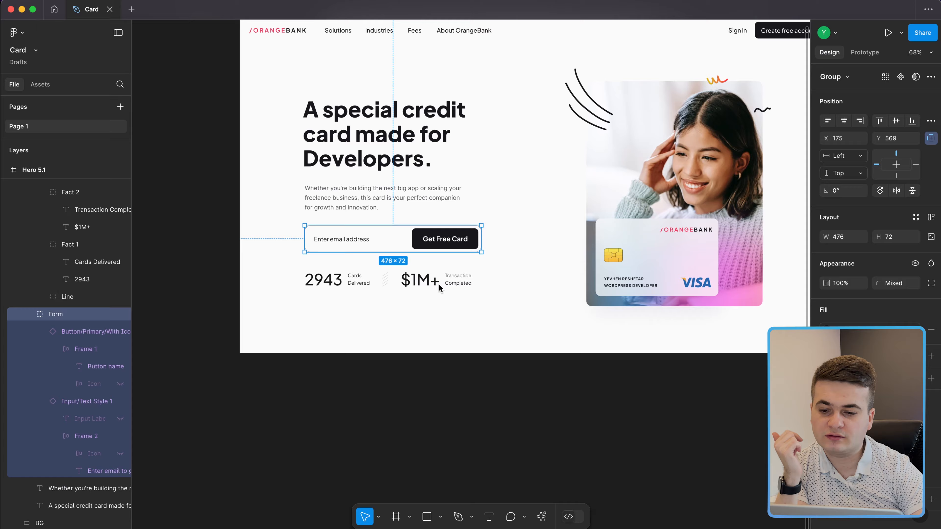
{"action": "key", "text": "ctrl+Left"}
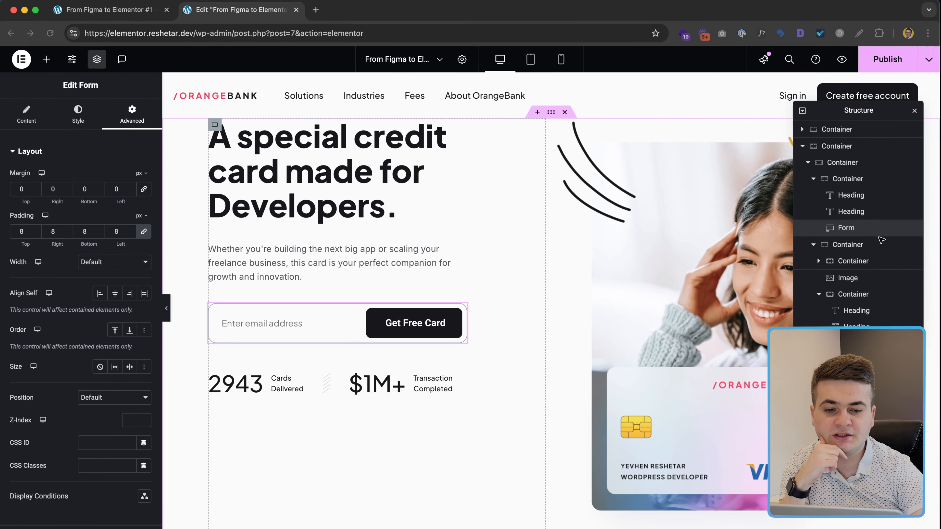
Step: Reorder the structure so the form sits back above the stats row
{"action": "left_click", "coordinate": [848, 244]}
{"action": "left_click", "coordinate": [814, 245]}
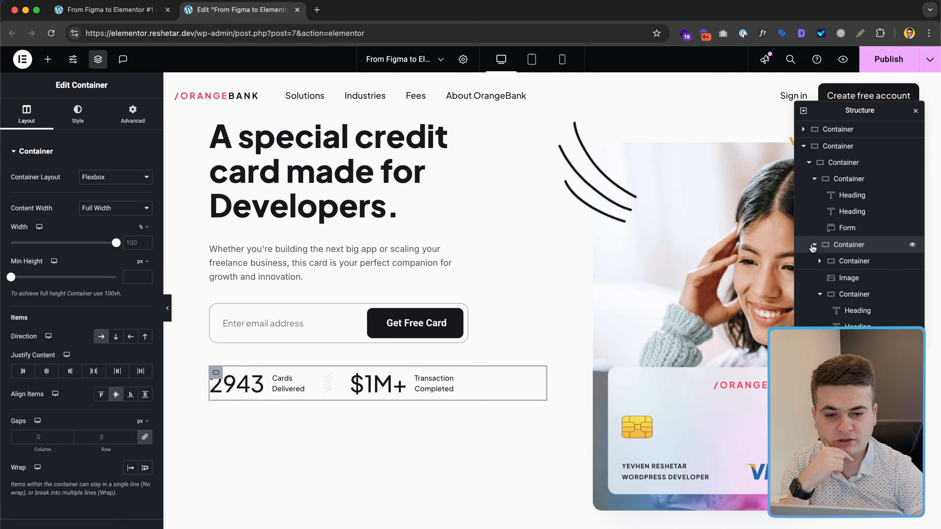
{"action": "left_click_drag", "start_coordinate": [850, 243], "coordinate": [854, 224]}
{"action": "left_click", "coordinate": [848, 179]}
{"action": "left_click", "coordinate": [814, 179]}
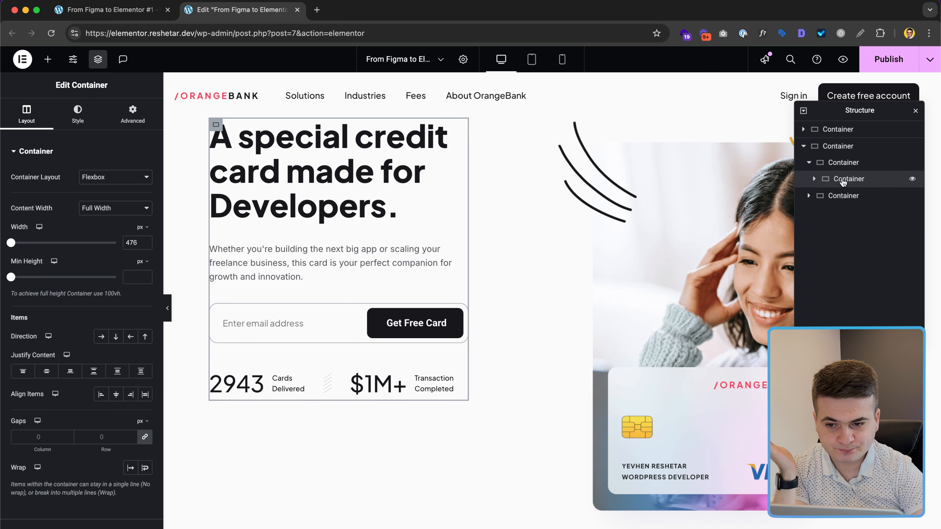
Step: Vertically centre the content of the 50%-width left column with Justify Content Center
{"action": "left_click", "coordinate": [860, 163]}
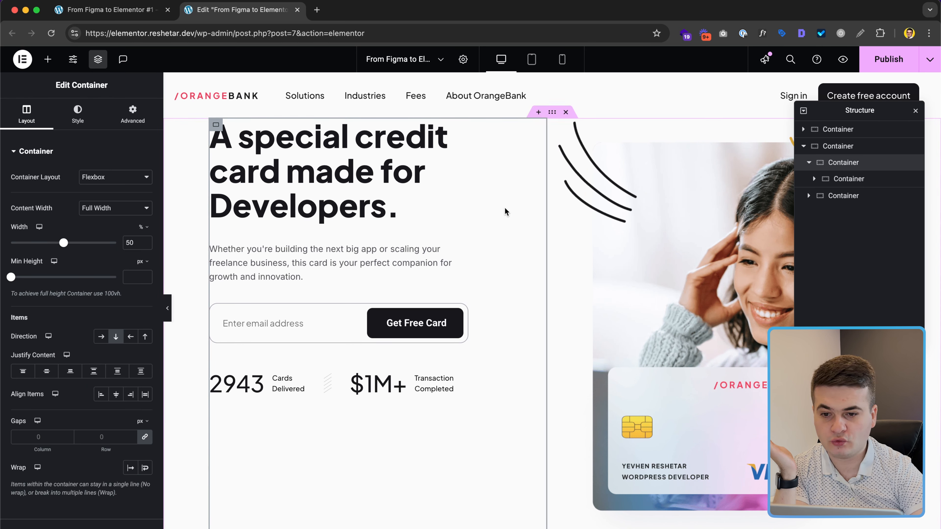
{"action": "left_click", "coordinate": [47, 372]}
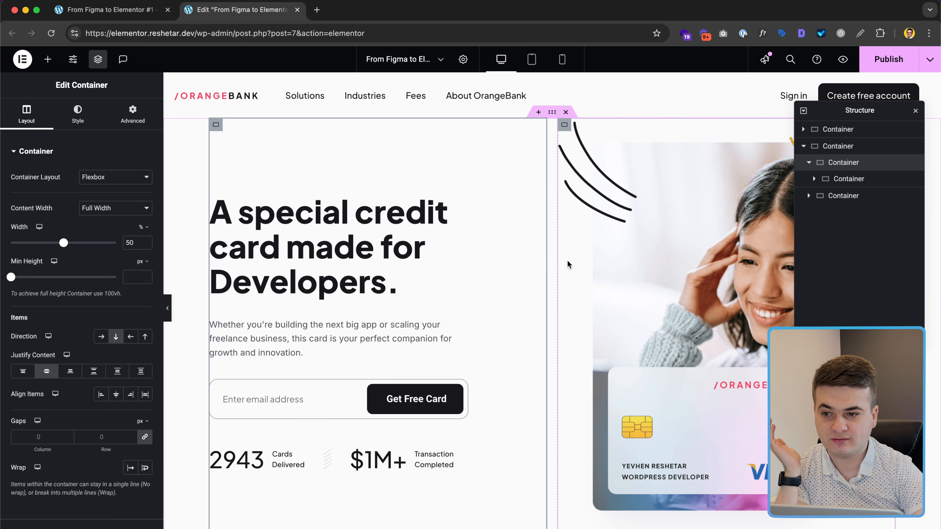
{"action": "scroll", "coordinate": [568, 261], "scroll_direction": "down", "scroll_amount": 2}
{"action": "scroll", "coordinate": [568, 261], "scroll_direction": "up", "scroll_amount": 2}
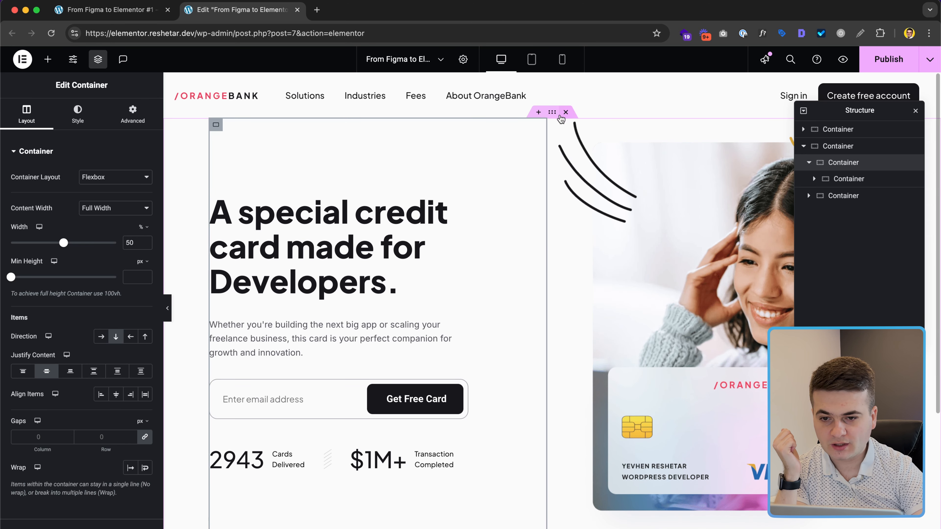
Step: Clear the hero section's padding, publish the page, and open the live preview
{"action": "left_click", "coordinate": [552, 112]}
{"action": "left_click", "coordinate": [130, 112]}
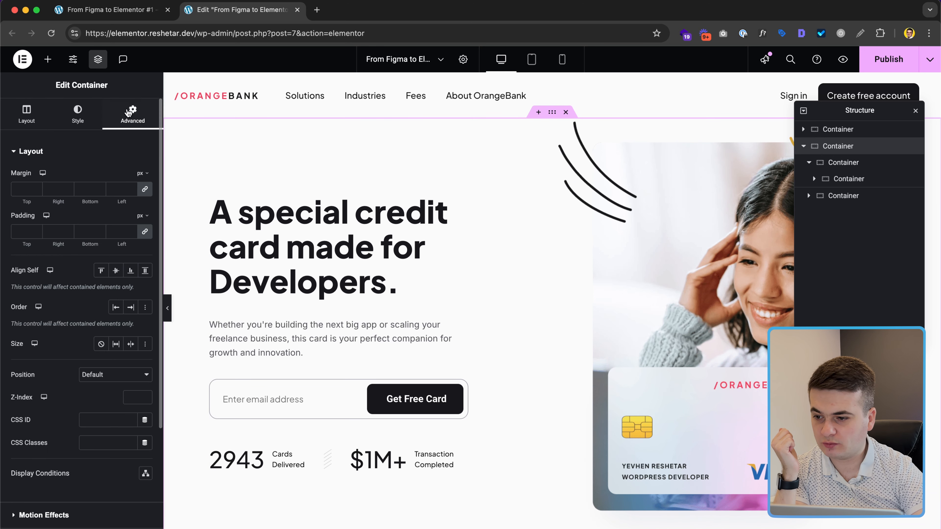
{"action": "left_click", "coordinate": [132, 233]}
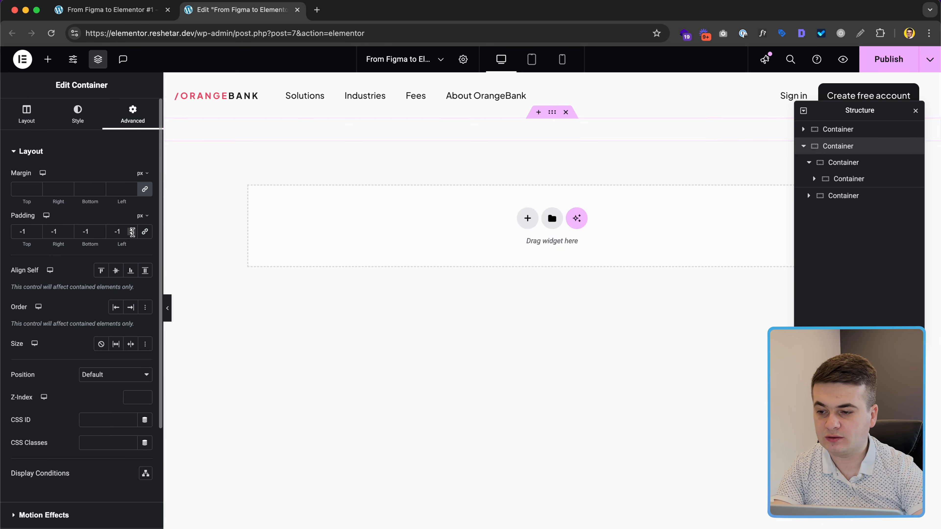
{"action": "left_click", "coordinate": [142, 233]}
{"action": "left_click", "coordinate": [120, 232]}
{"action": "key", "text": "BackSpace"}
{"action": "key", "text": "BackSpace"}
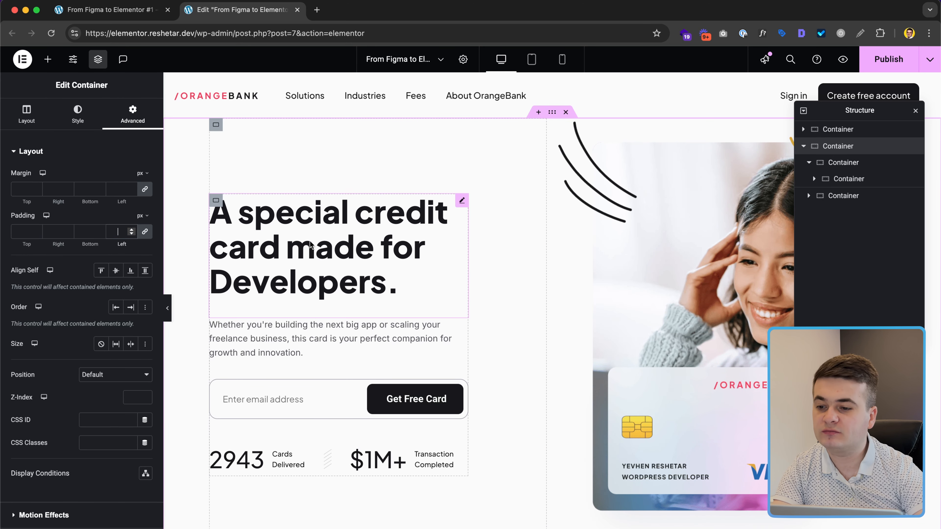
{"action": "left_click", "coordinate": [885, 63]}
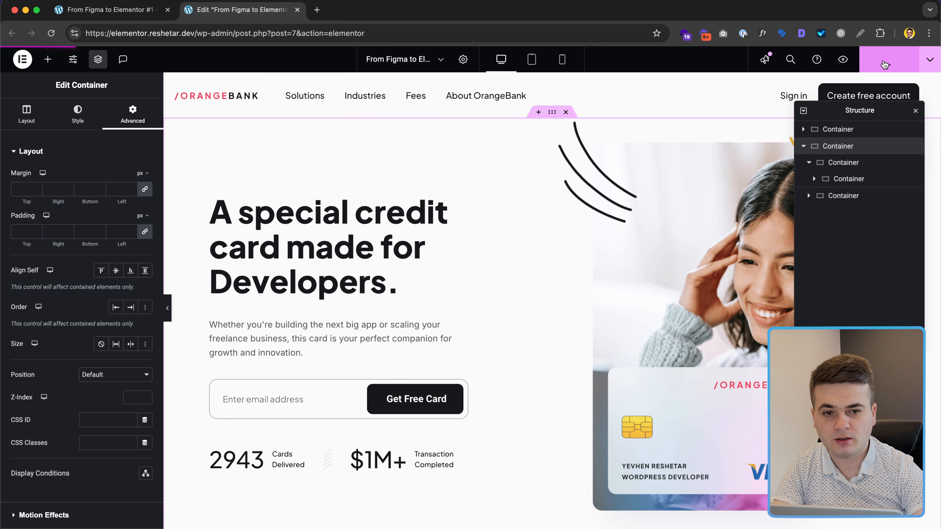
{"action": "left_click", "coordinate": [841, 60]}
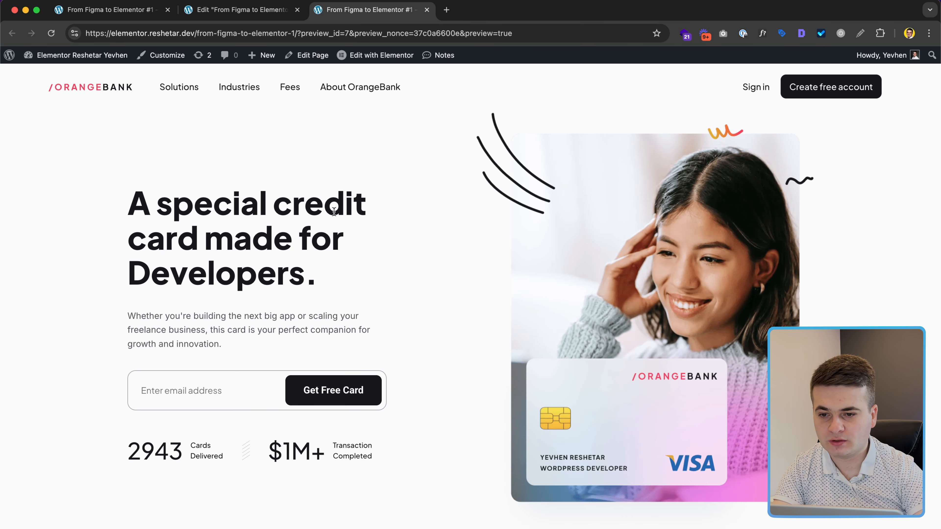
Step: Check the hero in DevTools' Responsive viewport, resizing from 320 px up to 1133 px
{"action": "key", "text": "super+shift+c"}
{"action": "left_click", "coordinate": [292, 194]}
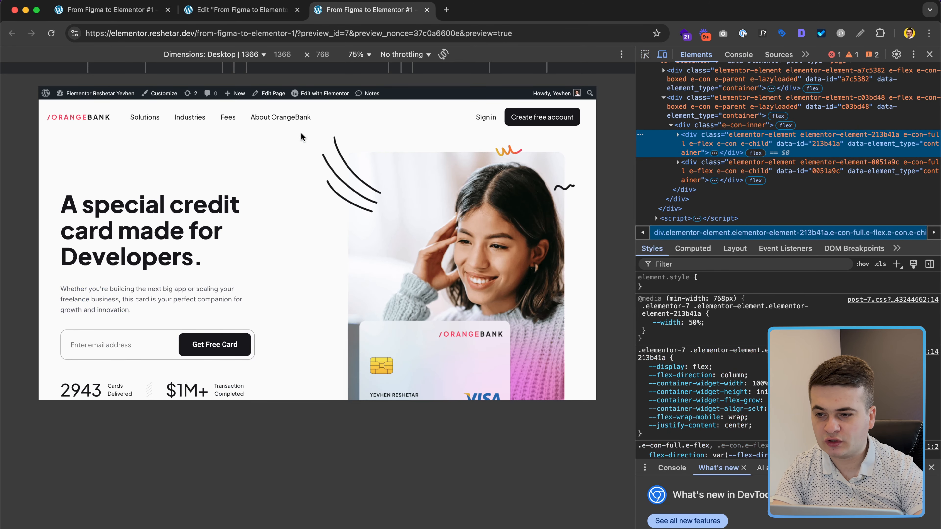
{"action": "left_click", "coordinate": [213, 54]}
{"action": "left_click", "coordinate": [193, 67]}
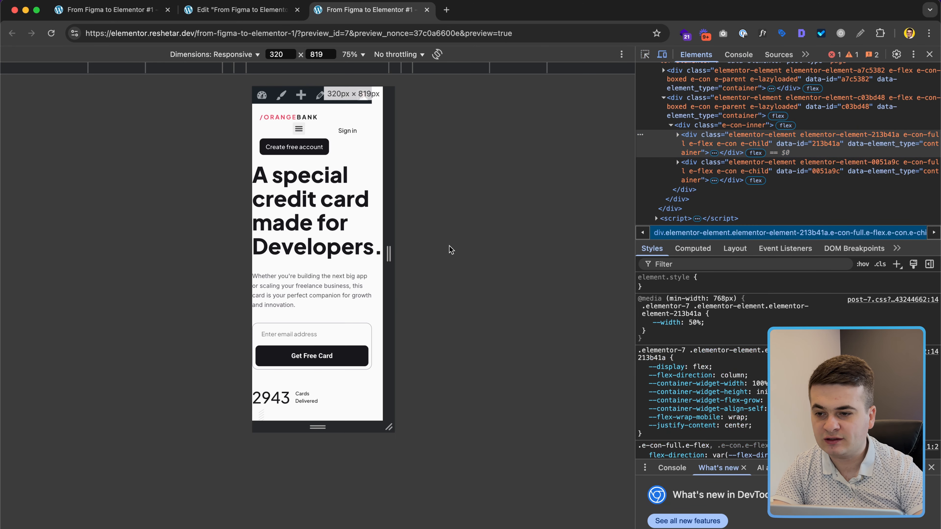
{"action": "left_click_drag", "start_coordinate": [385, 249], "coordinate": [552, 244]}
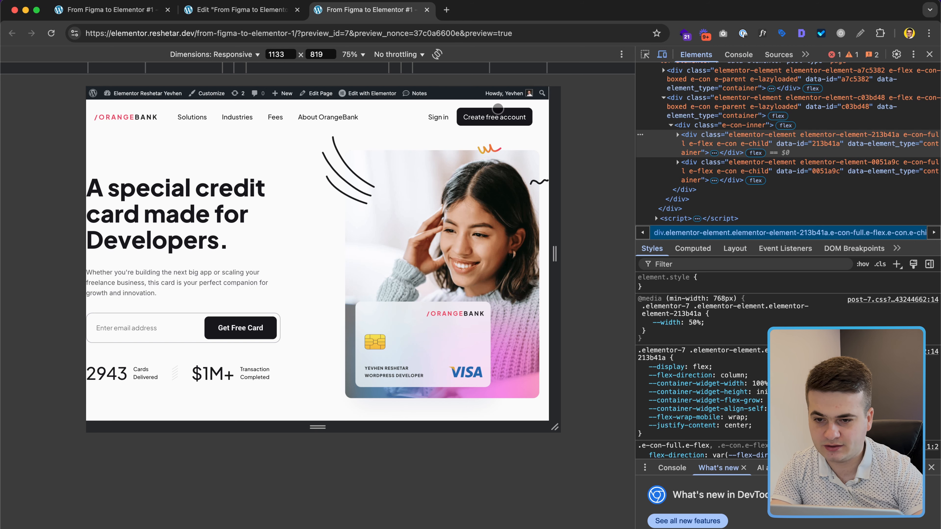
{"action": "left_click", "coordinate": [241, 9]}
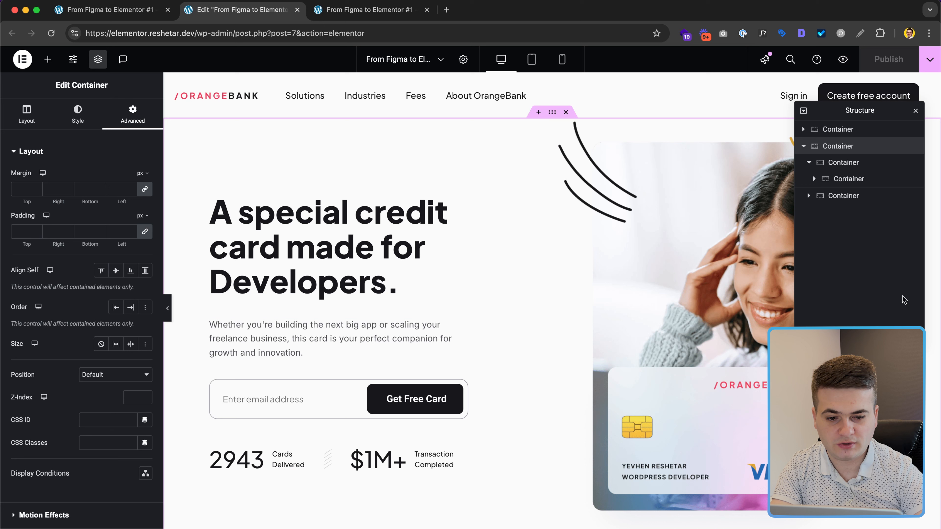
Step: Give the hero section 20 px left and right padding, publish, and view the preview
{"action": "left_click", "coordinate": [120, 231]}
{"action": "type", "text": "0"}
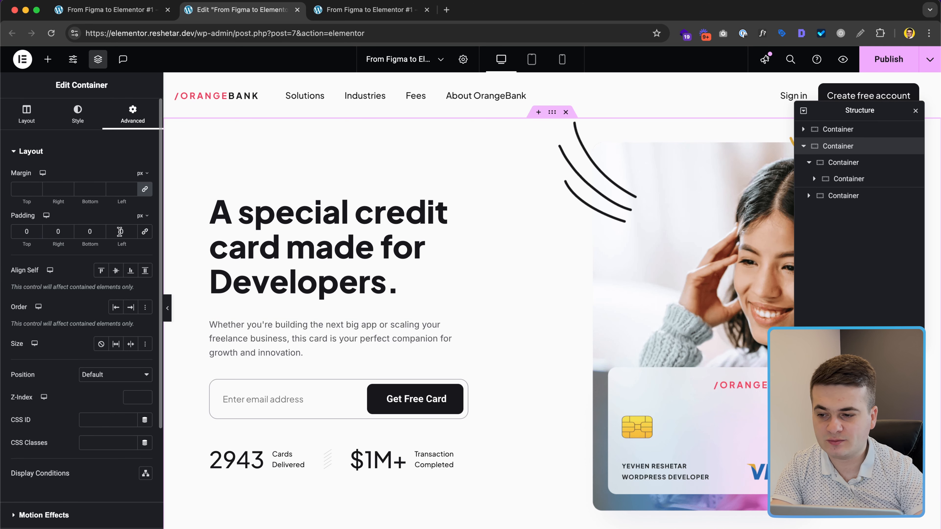
{"action": "type", "text": "20"}
{"action": "double_click", "coordinate": [58, 231]}
{"action": "type", "text": "20"}
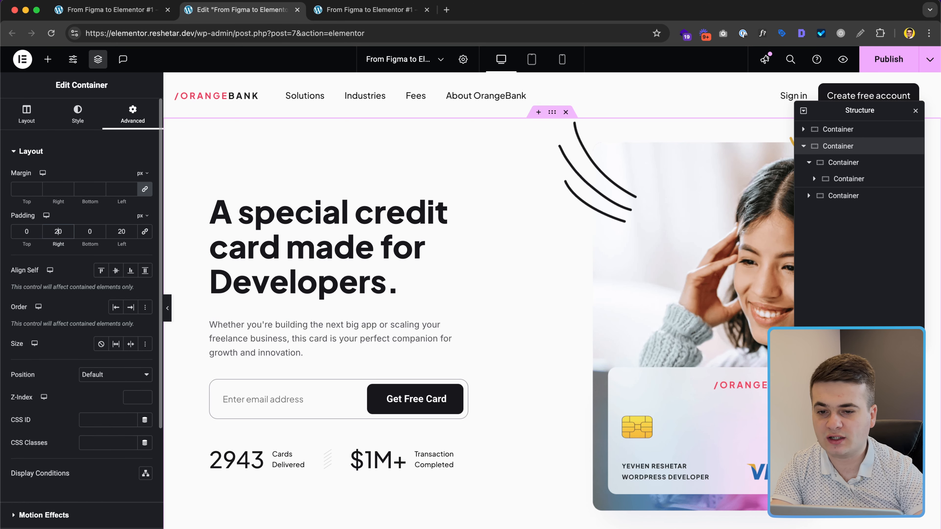
{"action": "left_click", "coordinate": [888, 59]}
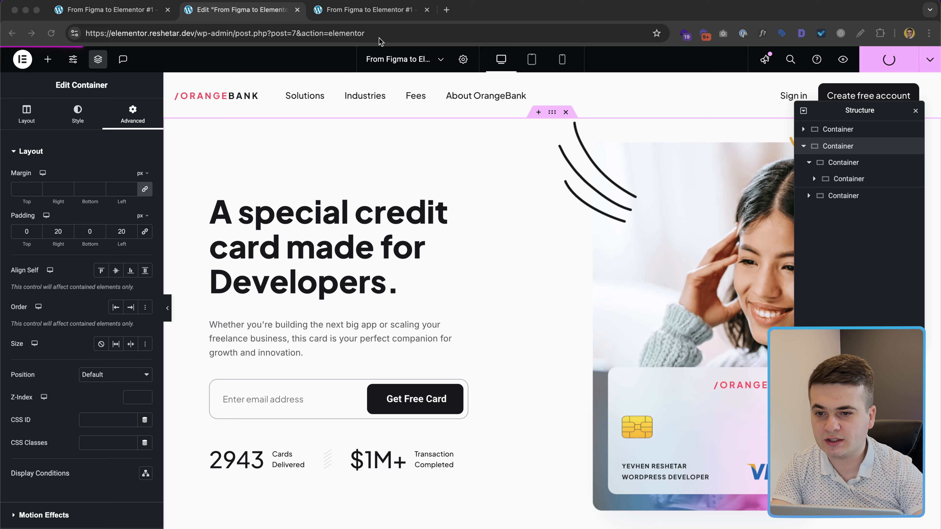
{"action": "left_click", "coordinate": [368, 9]}
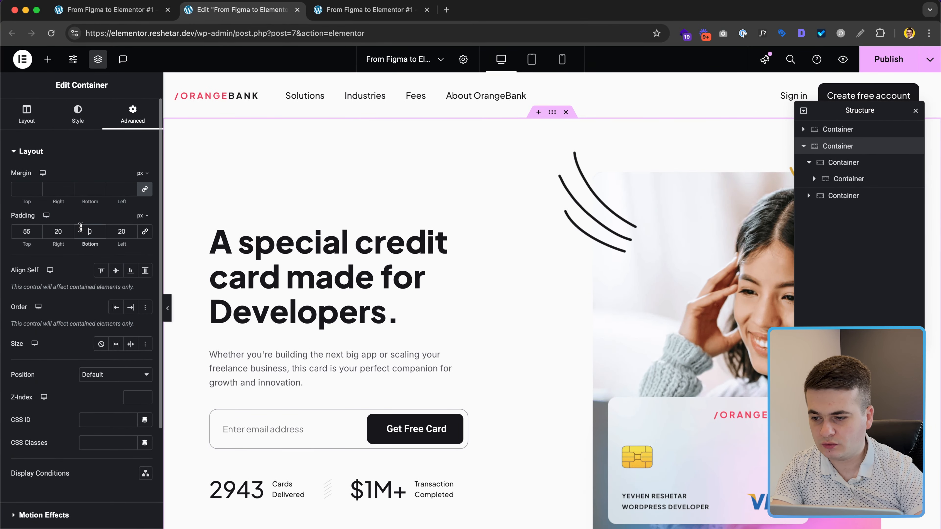
Step: Set 55 px top and 120 px bottom padding, publish, and reload the preview
{"action": "type", "text": "12"}
{"action": "scroll", "coordinate": [568, 182], "scroll_direction": "down", "scroll_amount": 5}
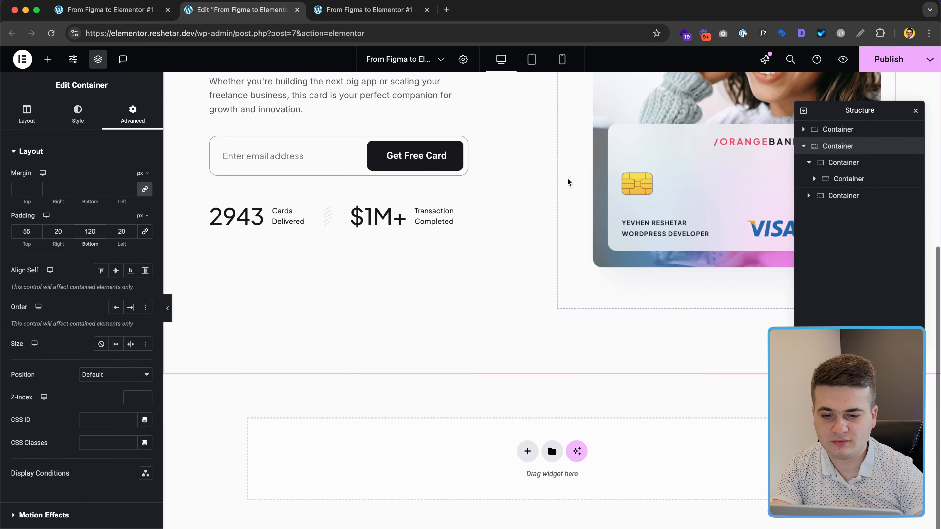
{"action": "scroll", "coordinate": [567, 182], "scroll_direction": "up", "scroll_amount": 5}
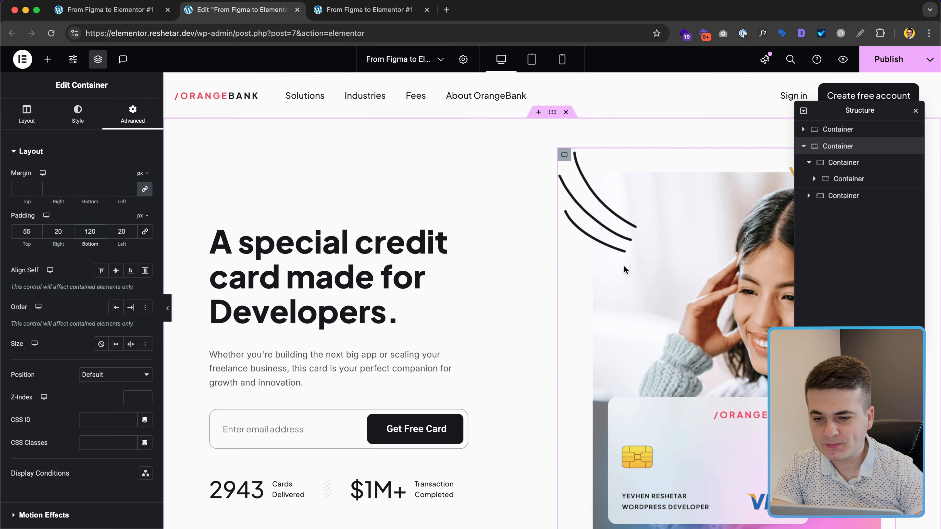
{"action": "left_click", "coordinate": [879, 70]}
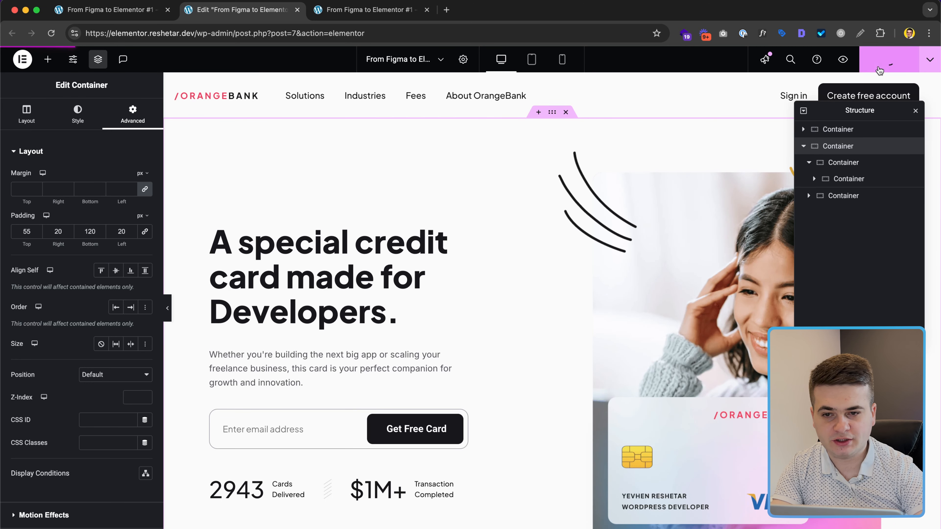
{"action": "left_click", "coordinate": [372, 11]}
{"action": "key", "text": "super+r"}
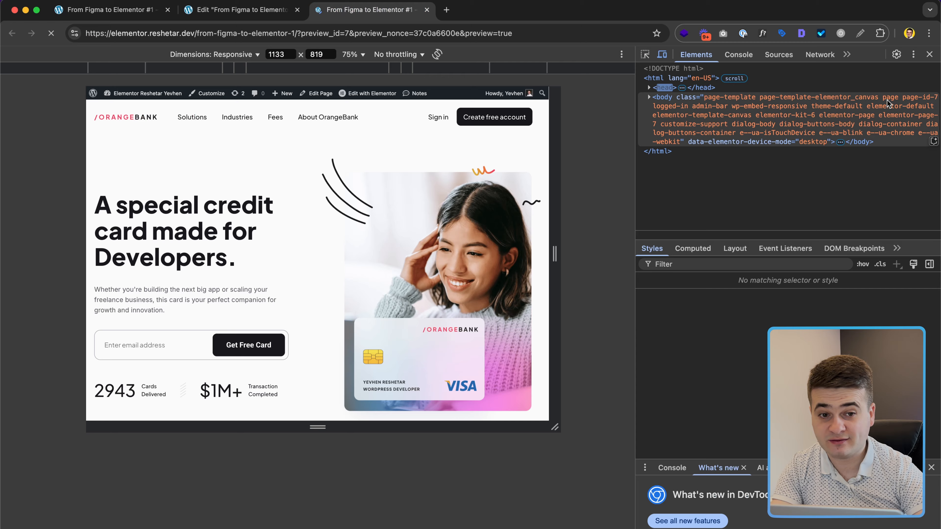
Step: Test the Get Free Card form and focus its email field on the live page
{"action": "key", "text": "super+alt+i"}
{"action": "scroll", "coordinate": [520, 266], "scroll_direction": "down", "scroll_amount": 5}
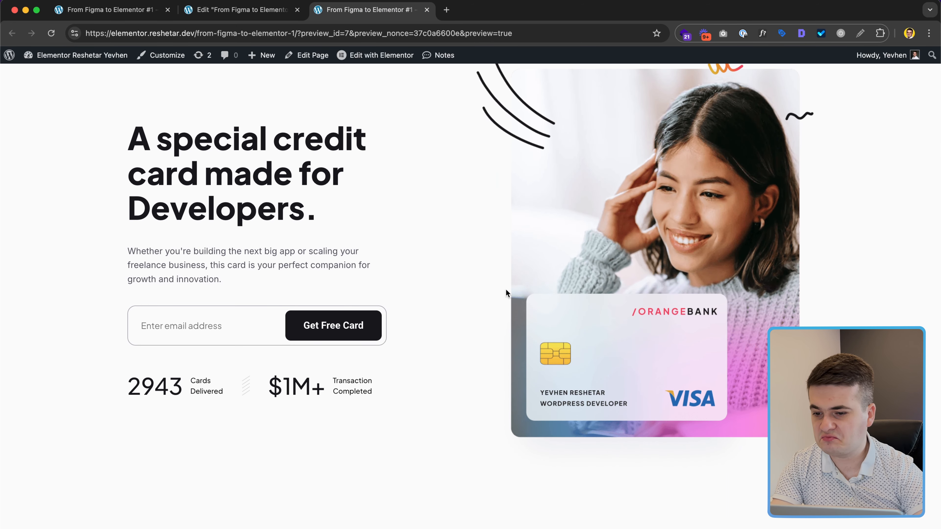
{"action": "left_click", "coordinate": [311, 326]}
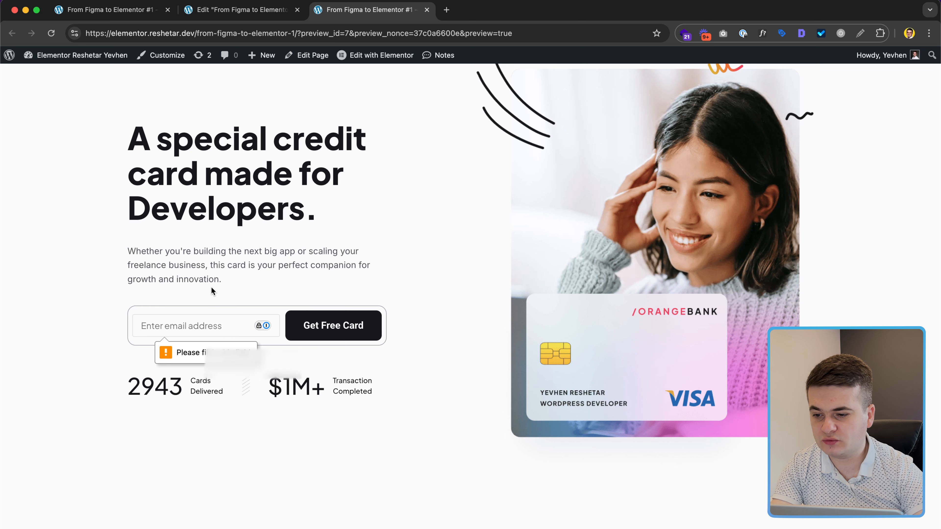
{"action": "left_click", "coordinate": [192, 327]}
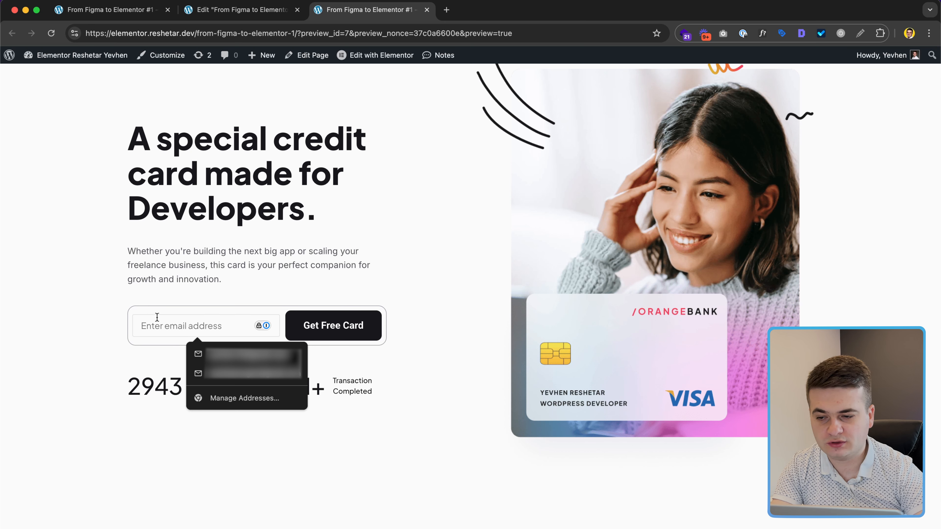
{"action": "left_click", "coordinate": [226, 11]}
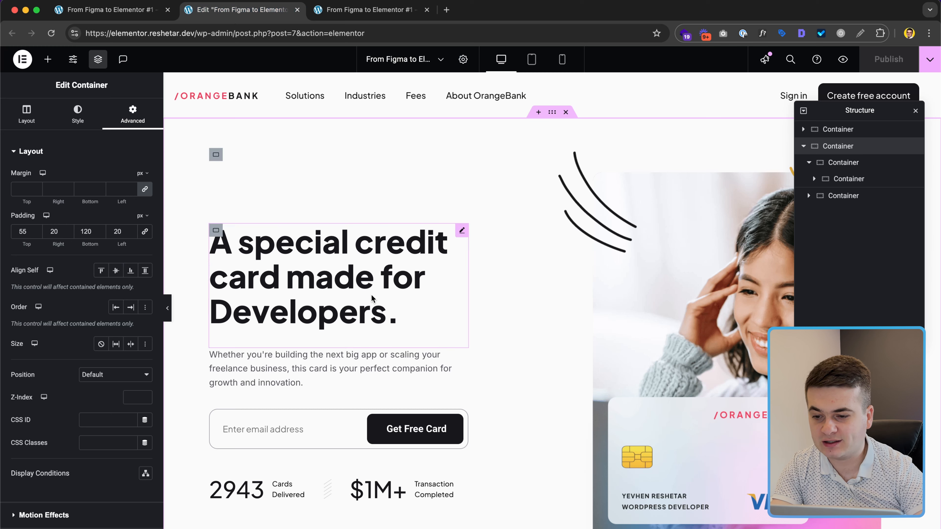
{"action": "left_click", "coordinate": [368, 9]}
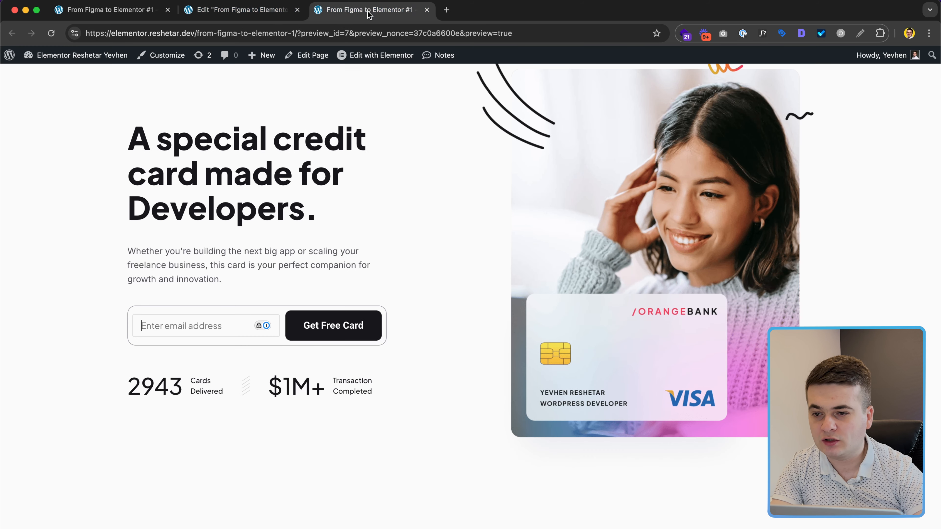
Step: Inspect the email input in DevTools and force its :focus state
{"action": "left_click", "coordinate": [168, 324]}
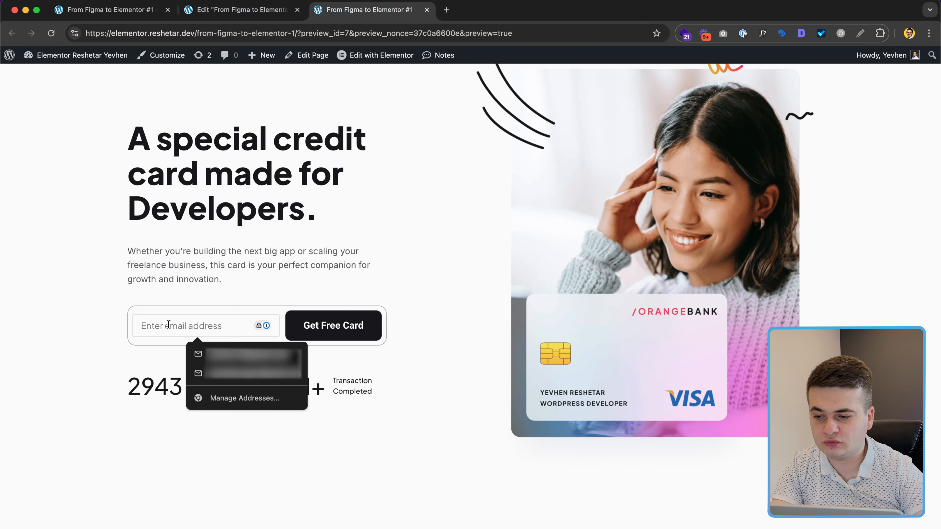
{"action": "right_click", "coordinate": [160, 338]}
{"action": "left_click", "coordinate": [189, 528]}
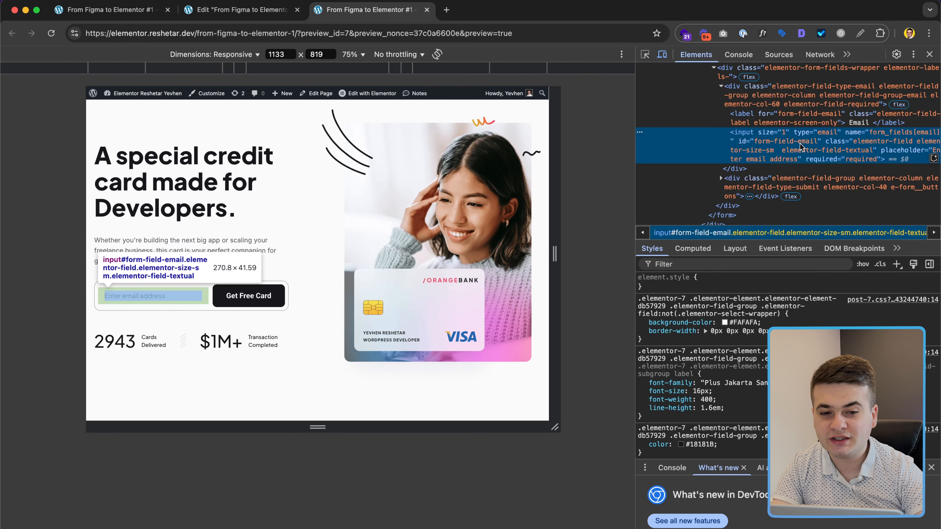
{"action": "left_click", "coordinate": [865, 265]}
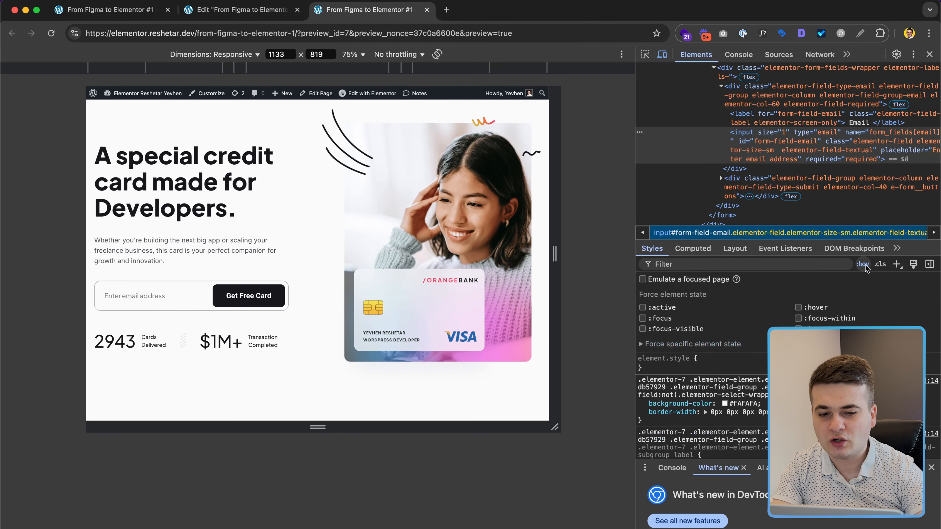
{"action": "left_click", "coordinate": [662, 322]}
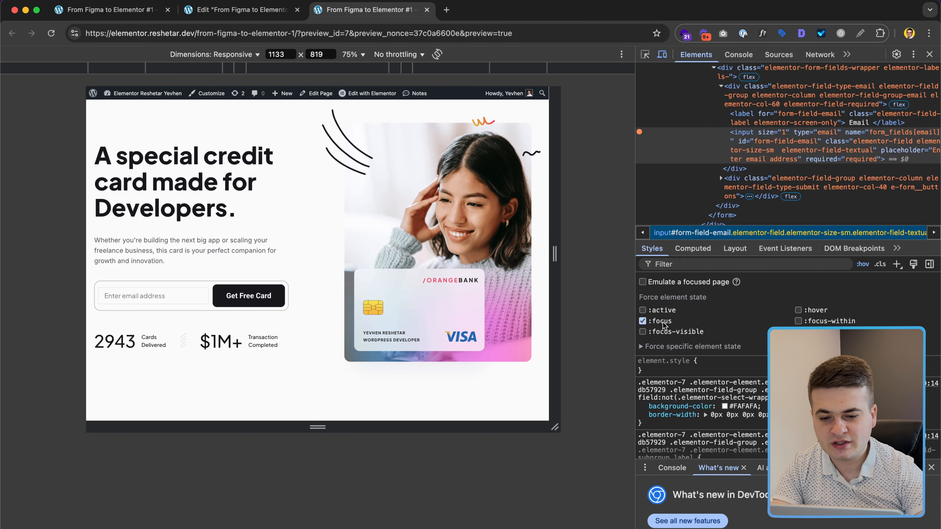
Step: Toggle off the email input's inset focus box-shadow in Styles to compare the look
{"action": "left_click", "coordinate": [931, 467]}
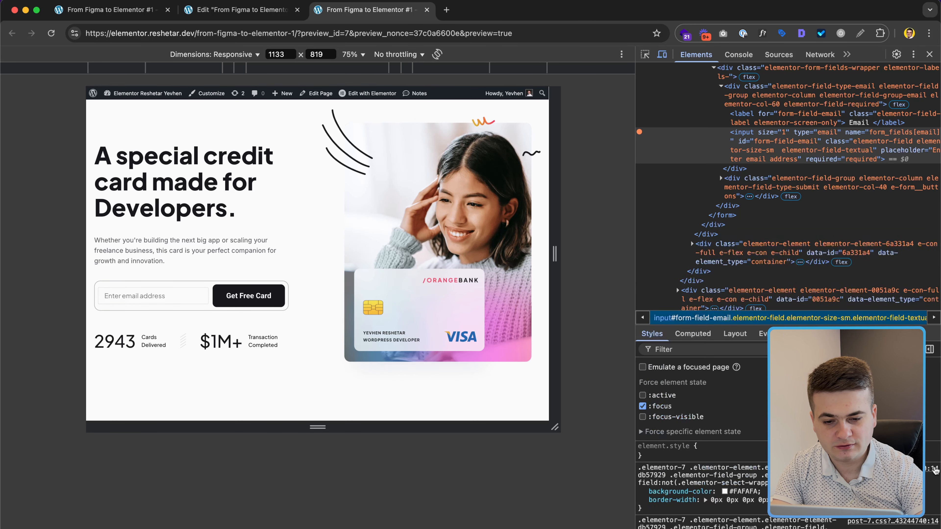
{"action": "scroll", "coordinate": [702, 485], "scroll_direction": "down", "scroll_amount": 6}
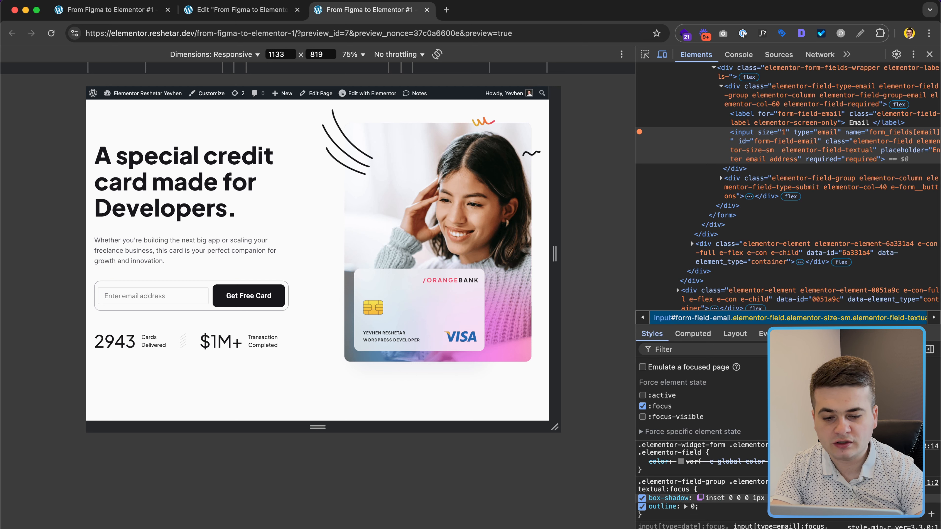
{"action": "left_click", "coordinate": [642, 498]}
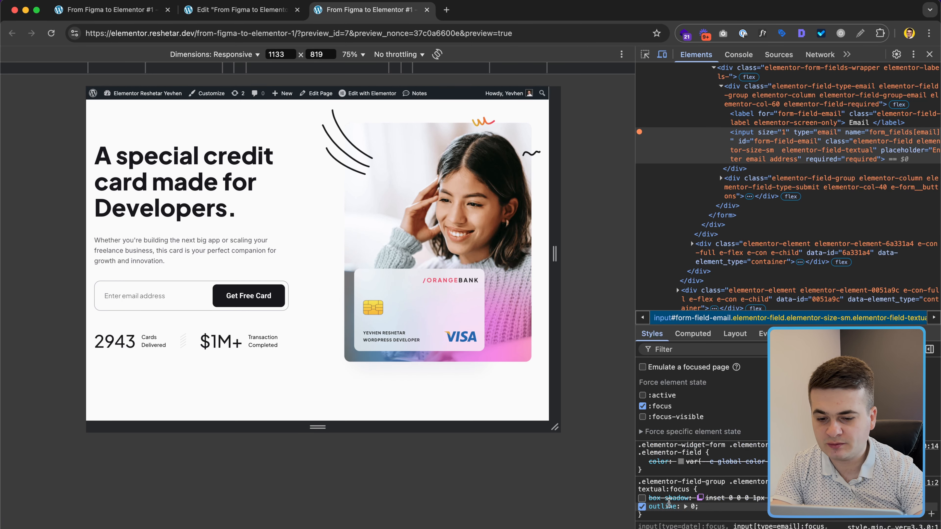
{"action": "left_click", "coordinate": [641, 498]}
{"action": "left_click", "coordinate": [642, 498]}
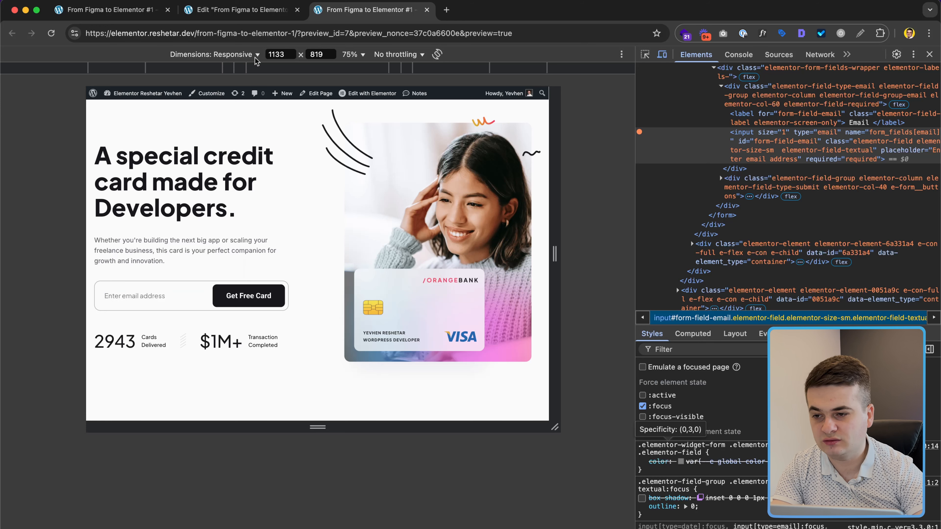
{"action": "left_click", "coordinate": [242, 11]}
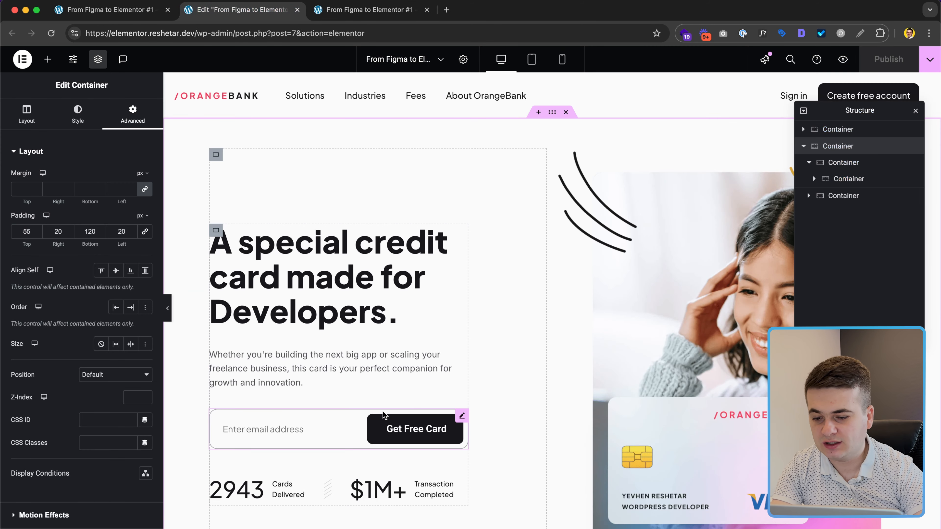
Step: Select the Form widget and open its Advanced > Custom CSS editor
{"action": "left_click", "coordinate": [462, 415]}
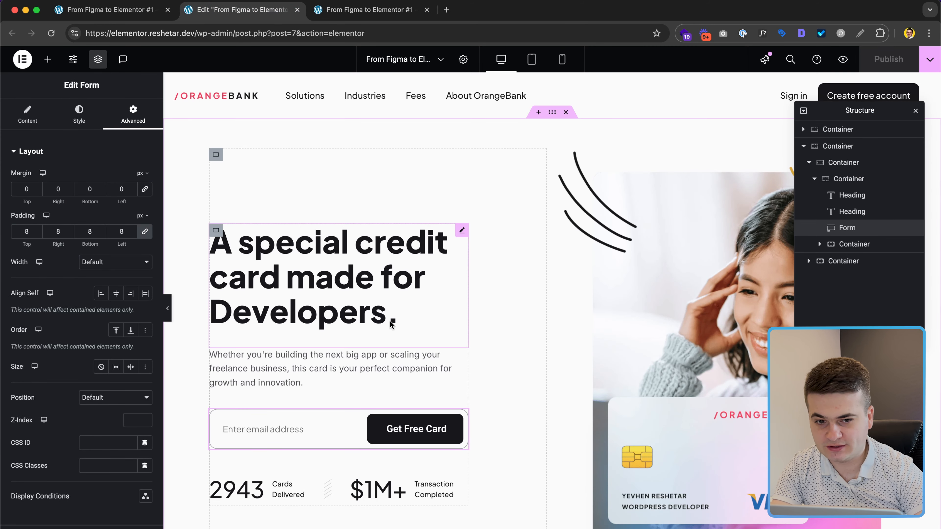
{"action": "scroll", "coordinate": [110, 272], "scroll_direction": "down", "scroll_amount": 6}
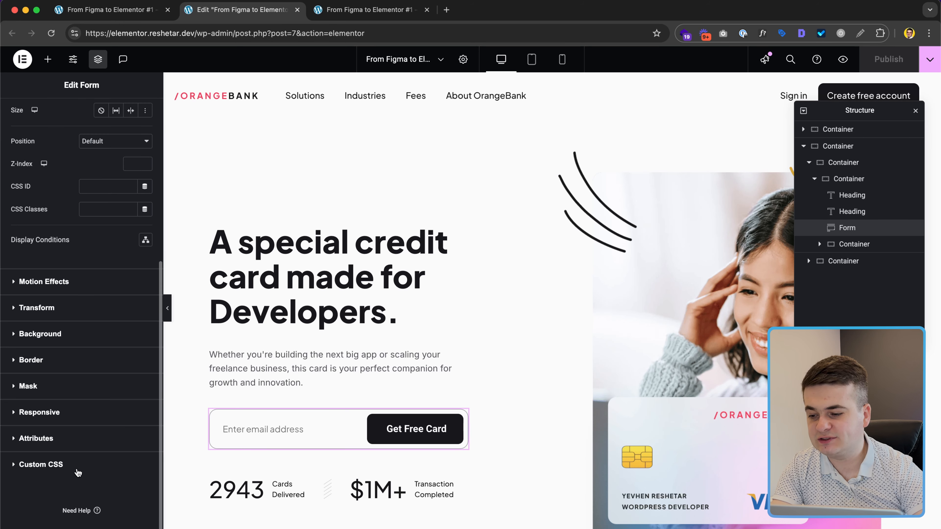
{"action": "left_click", "coordinate": [76, 468]}
{"action": "scroll", "coordinate": [48, 368], "scroll_direction": "down", "scroll_amount": 2}
Step: Add 'selector input:focus { box-shadow: none; }' to the form and publish
{"action": "type", "text": "s"}
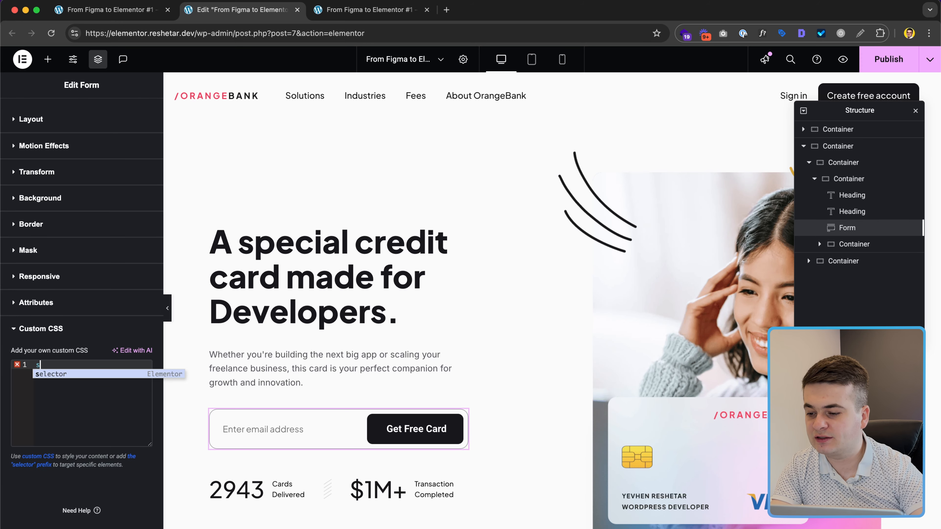
{"action": "key", "text": "Return"}
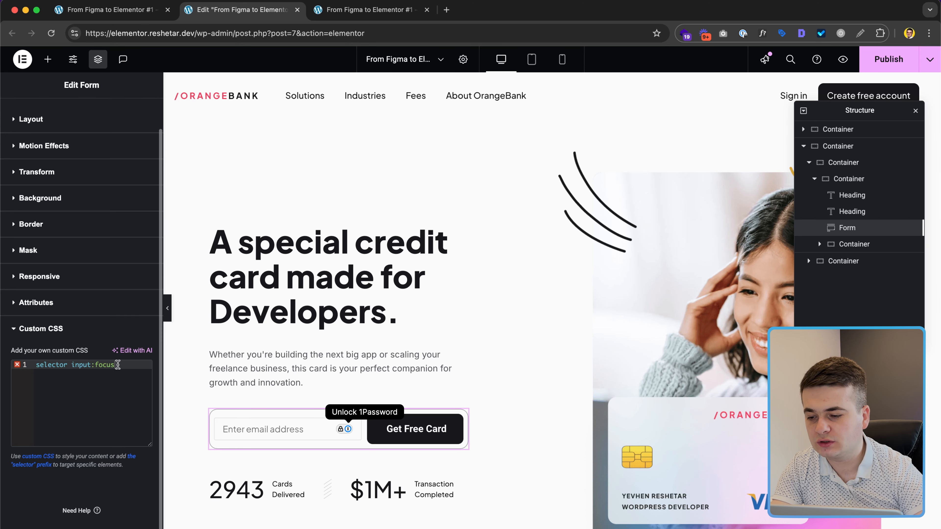
{"action": "type", "text": "{"}
{"action": "key", "text": "Return"}
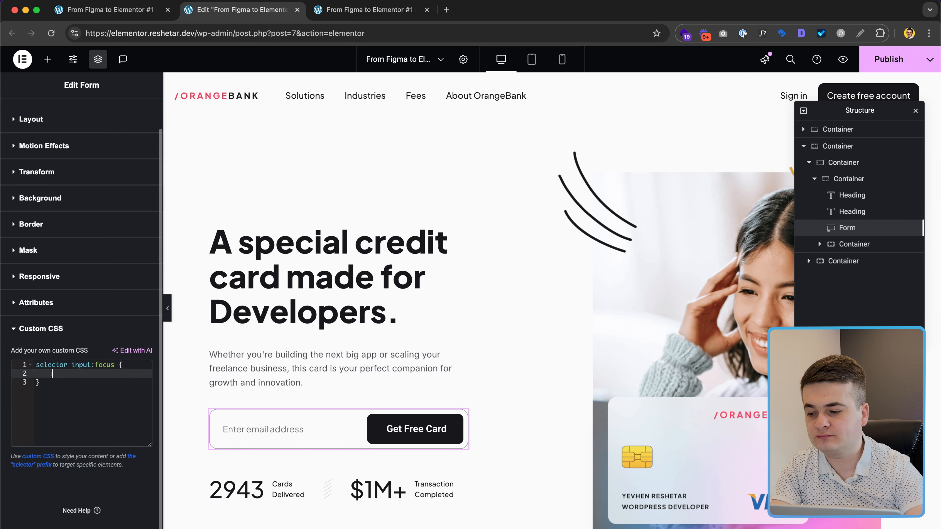
{"action": "type", "text": "box-s"}
{"action": "key", "text": "Return"}
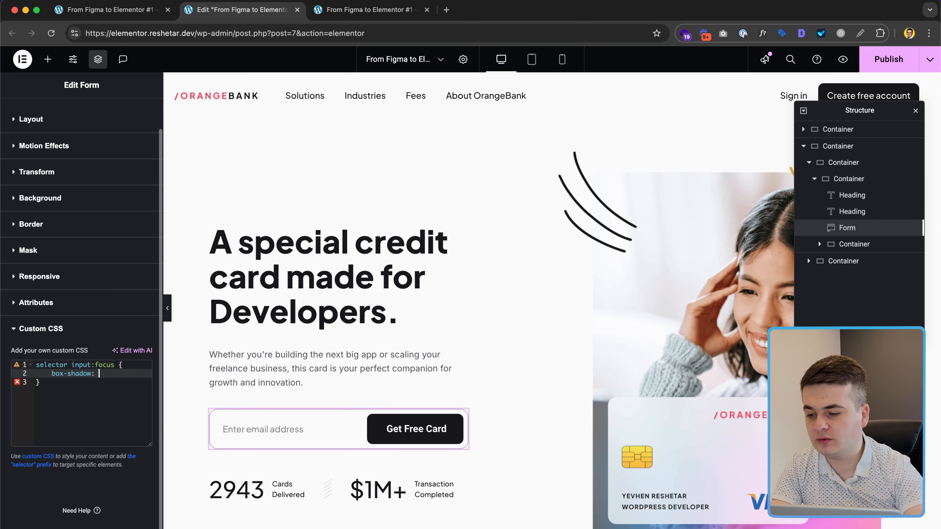
{"action": "type", "text": "none;"}
{"action": "left_click", "coordinate": [250, 423]}
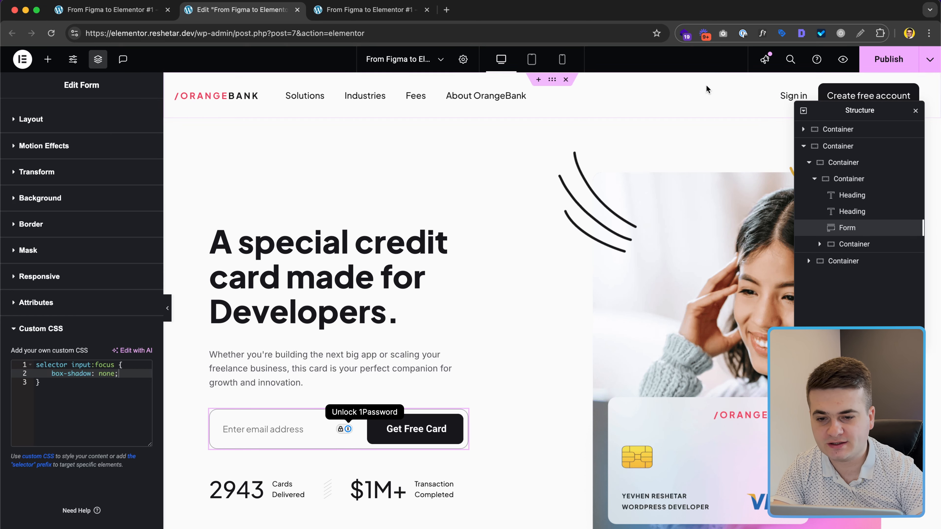
{"action": "left_click", "coordinate": [872, 59]}
Step: Reload the preview with DevTools closed and scroll the full-width hero to check the email field
{"action": "left_click", "coordinate": [330, 10]}
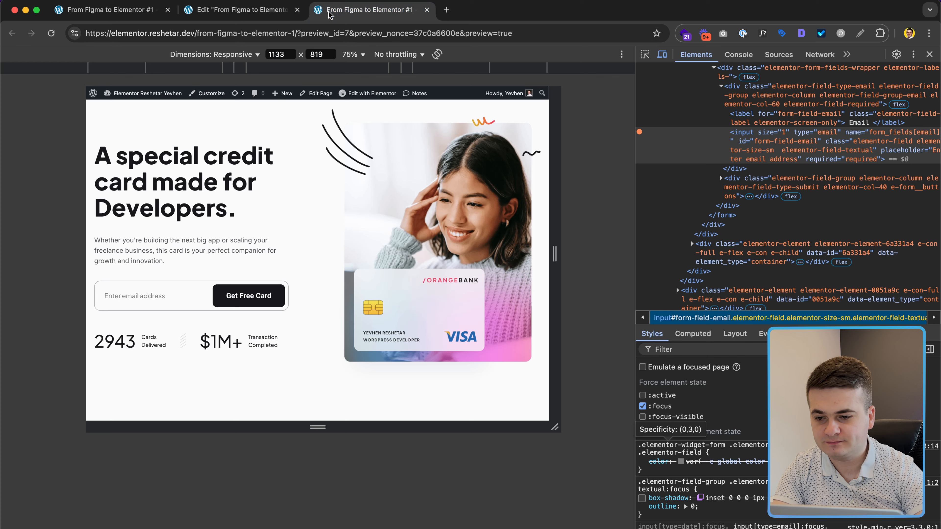
{"action": "key", "text": "super+r"}
{"action": "left_click", "coordinate": [929, 54]}
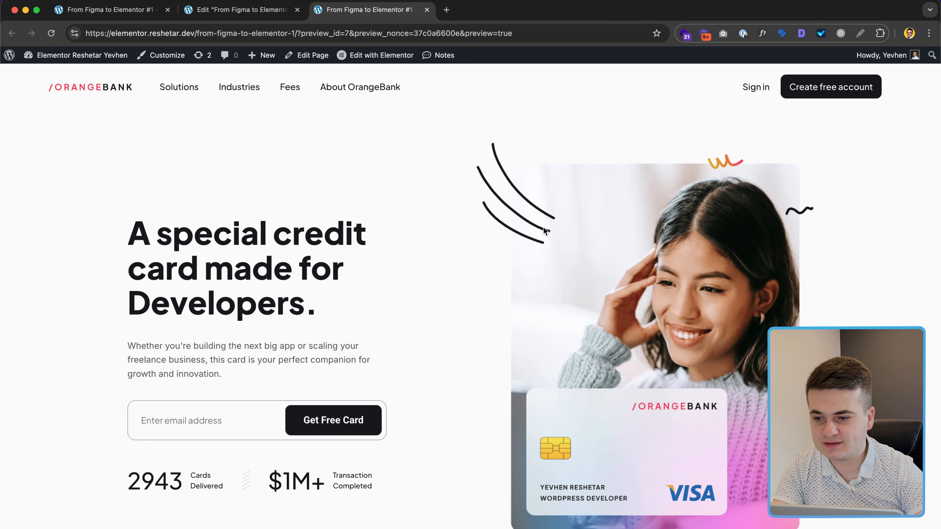
{"action": "scroll", "coordinate": [543, 227], "scroll_direction": "down", "scroll_amount": 2}
{"action": "scroll", "coordinate": [543, 230], "scroll_direction": "up", "scroll_amount": 5}
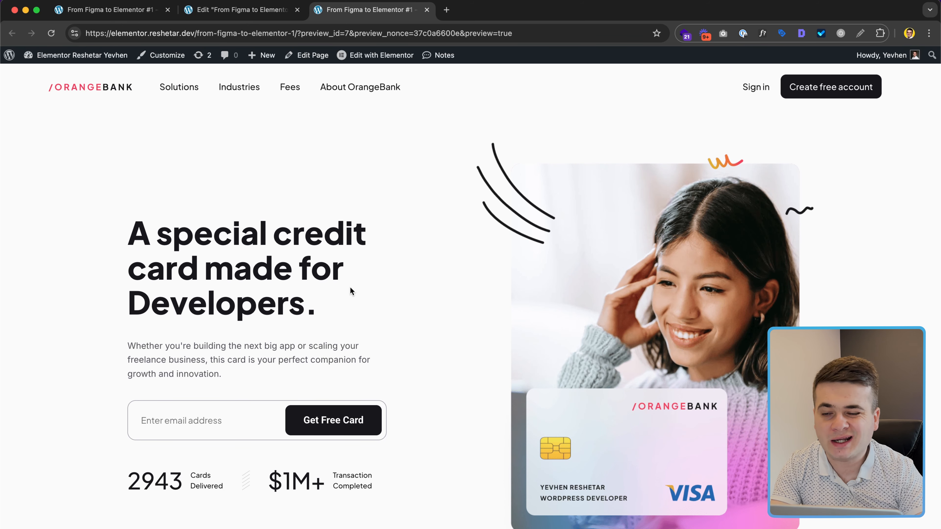
{"action": "scroll", "coordinate": [351, 290], "scroll_direction": "down", "scroll_amount": 2}
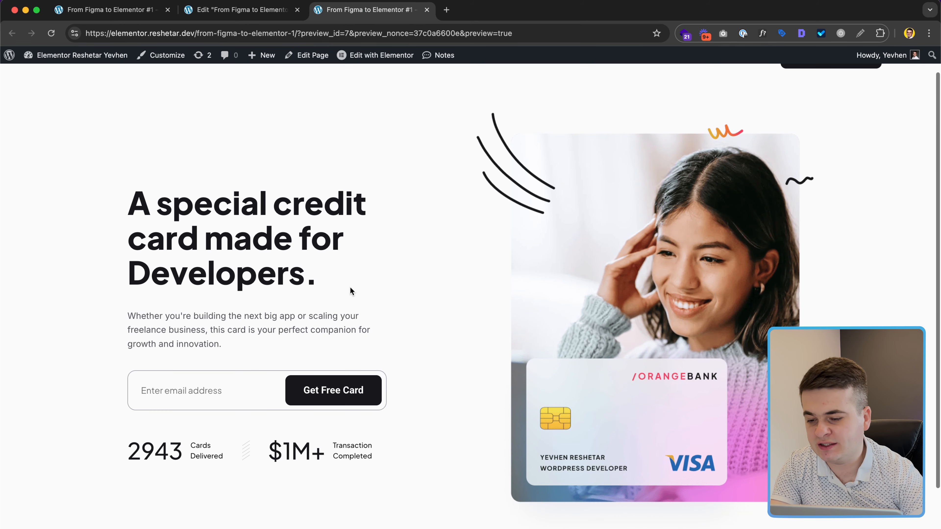
{"action": "scroll", "coordinate": [247, 388], "scroll_direction": "down", "scroll_amount": 2}
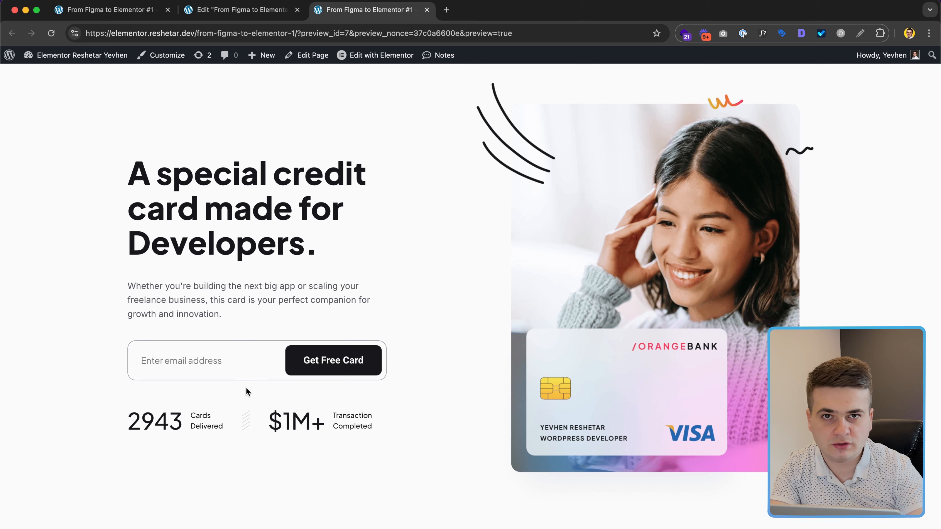
{"action": "scroll", "coordinate": [246, 387], "scroll_direction": "down", "scroll_amount": 2}
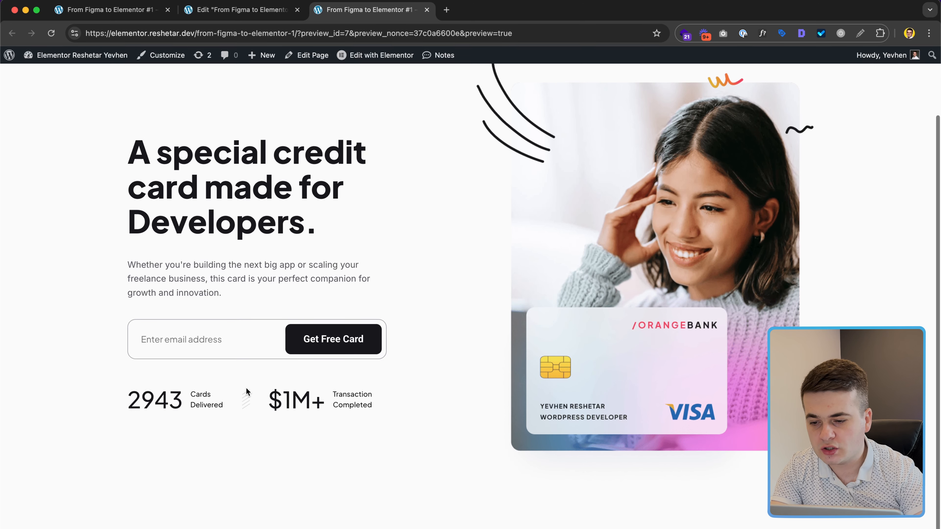
{"action": "scroll", "coordinate": [246, 389], "scroll_direction": "up", "scroll_amount": 3}
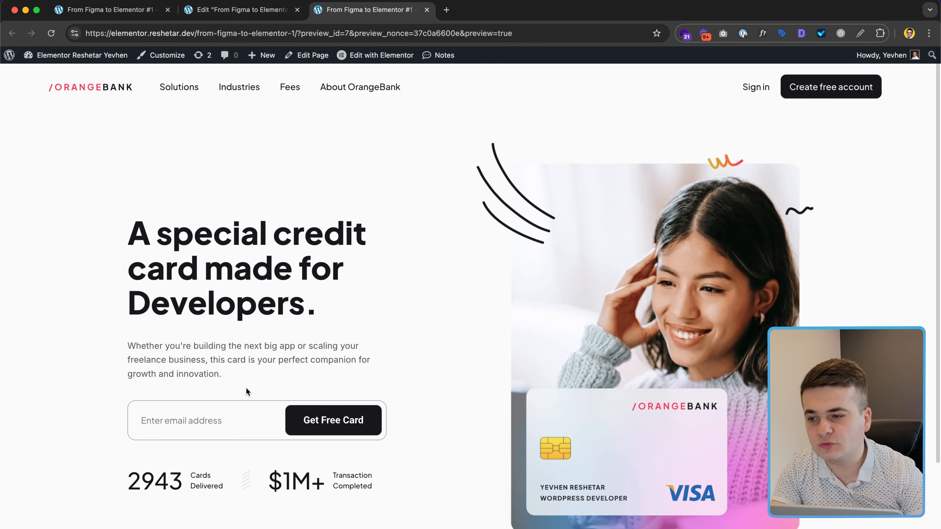
{"action": "scroll", "coordinate": [246, 388], "scroll_direction": "down", "scroll_amount": 2}
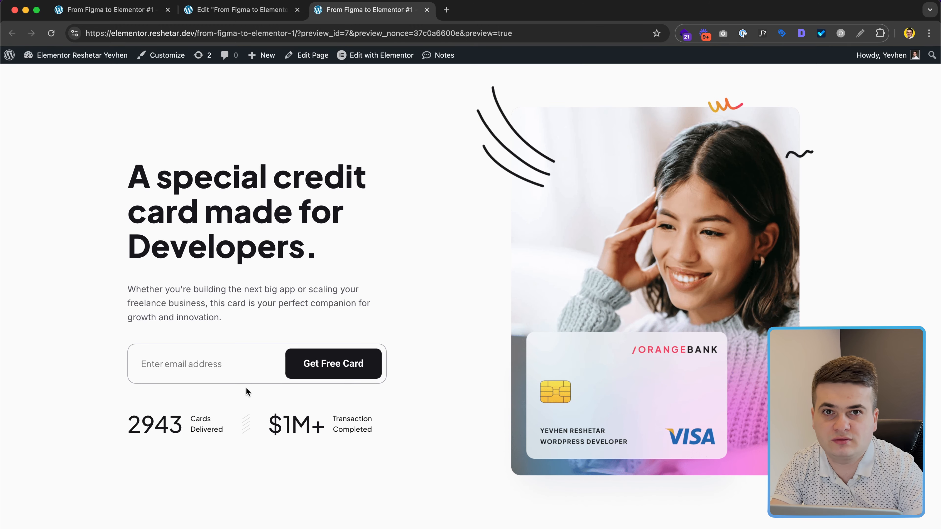
{"action": "scroll", "coordinate": [246, 387], "scroll_direction": "down", "scroll_amount": 2}
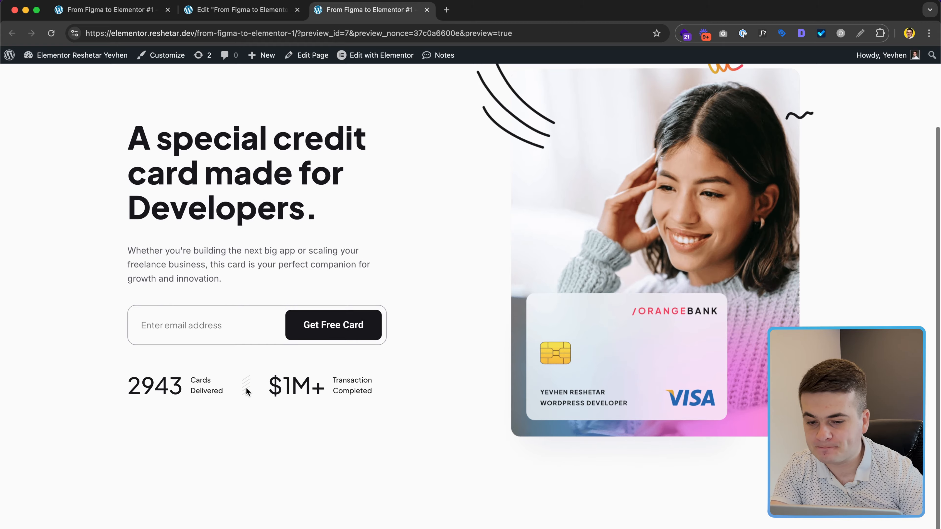
{"action": "scroll", "coordinate": [246, 387], "scroll_direction": "up", "scroll_amount": 3}
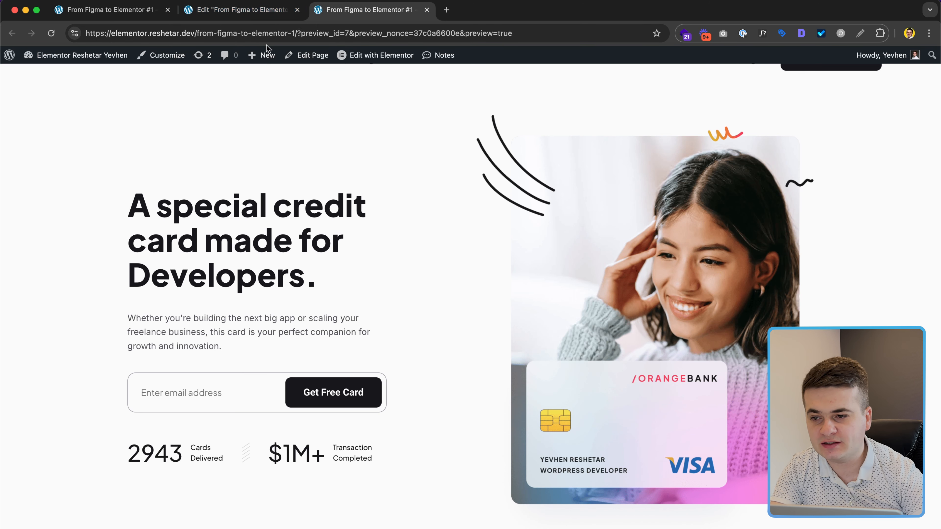
Step: In tablet portrait view, set the headline's font size to 36 and bottom margin to 18
{"action": "left_click", "coordinate": [290, 14]}
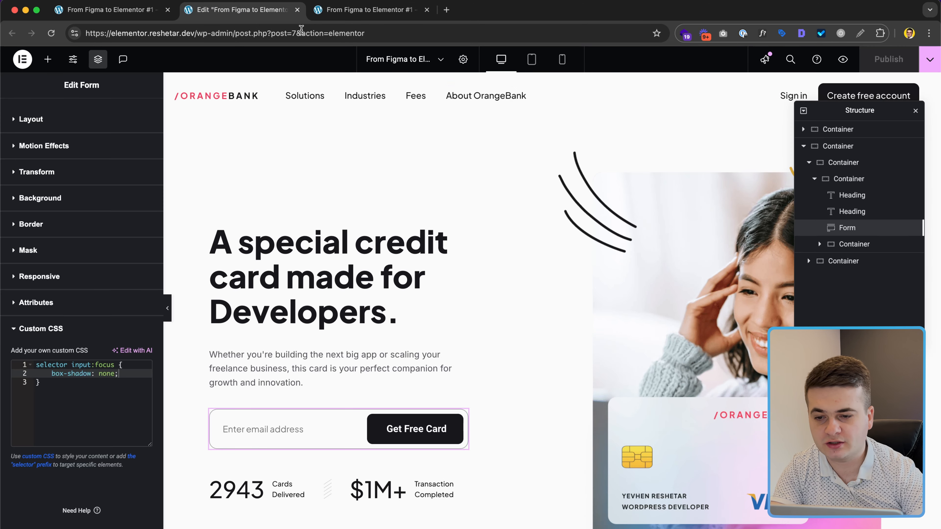
{"action": "left_click", "coordinate": [532, 59]}
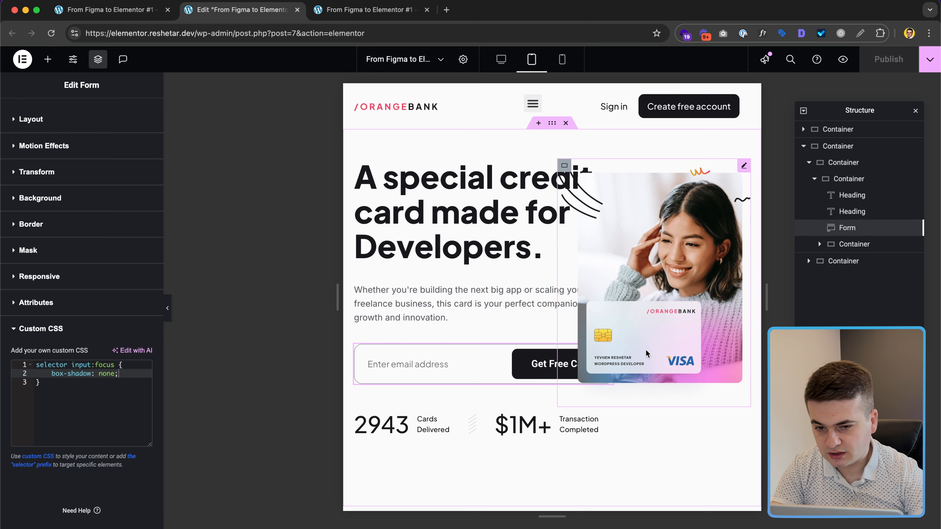
{"action": "left_click", "coordinate": [448, 223]}
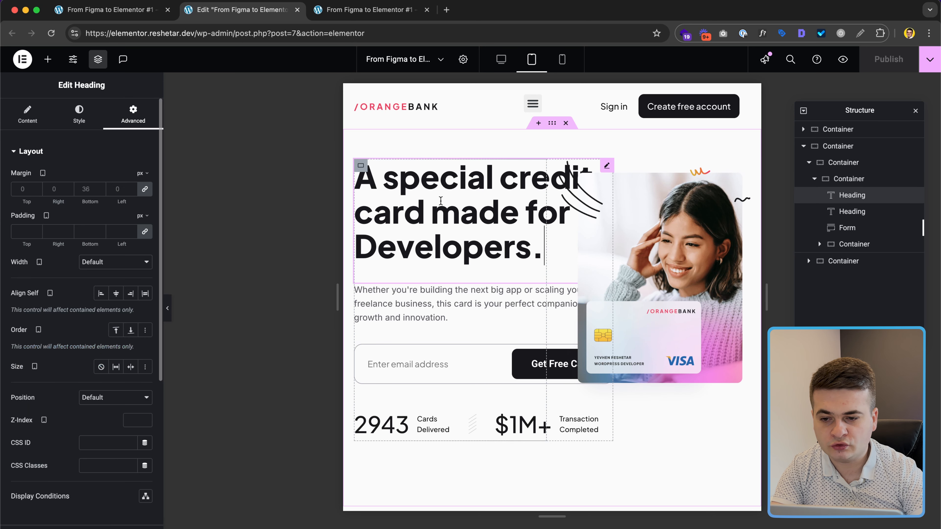
{"action": "left_click", "coordinate": [80, 115]}
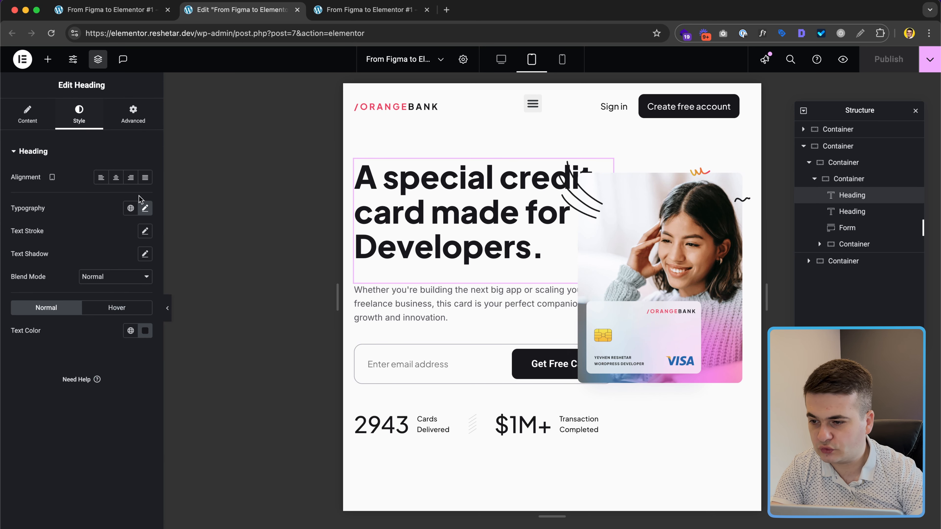
{"action": "left_click", "coordinate": [144, 208]}
{"action": "double_click", "coordinate": [124, 293]}
{"action": "type", "text": "36"}
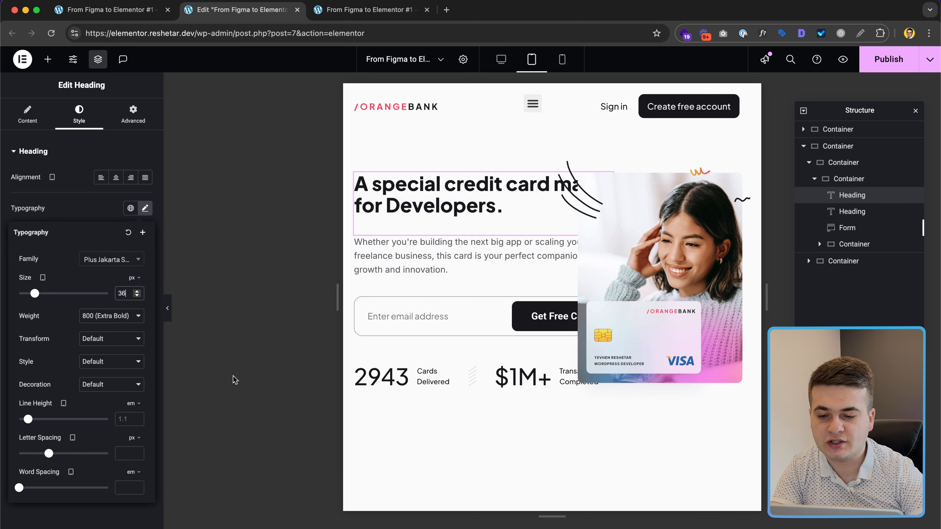
{"action": "left_click", "coordinate": [133, 113]}
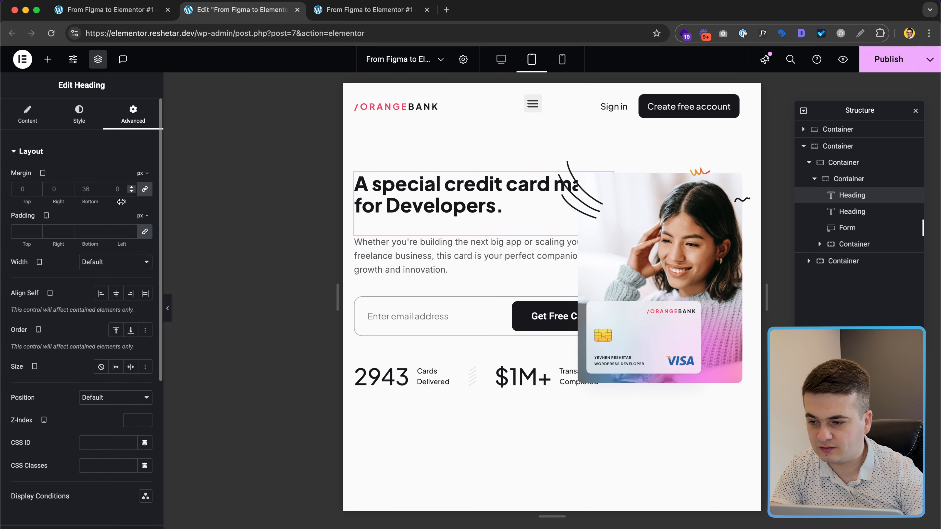
{"action": "left_click", "coordinate": [144, 189]}
{"action": "type", "text": "18"}
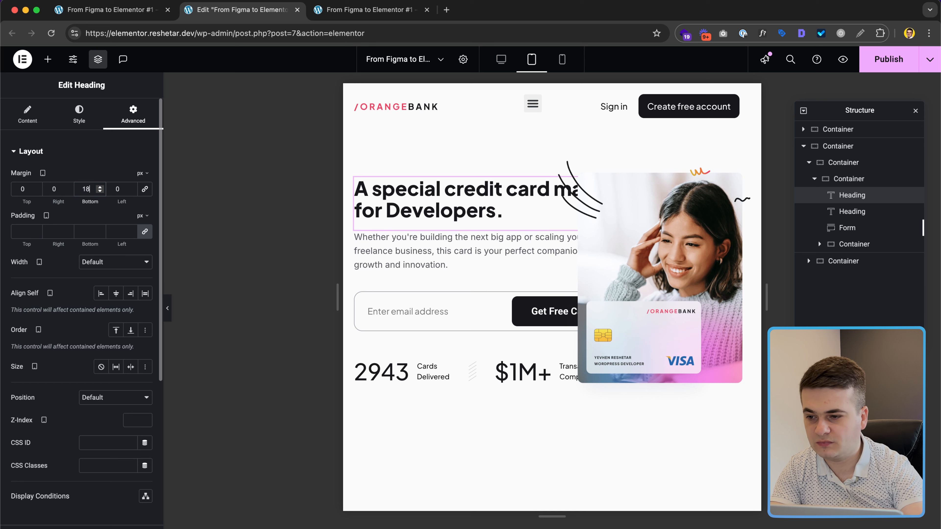
{"action": "double_click", "coordinate": [90, 189]}
Step: Give the description paragraph below the headline an 18 px bottom margin
{"action": "left_click", "coordinate": [452, 235]}
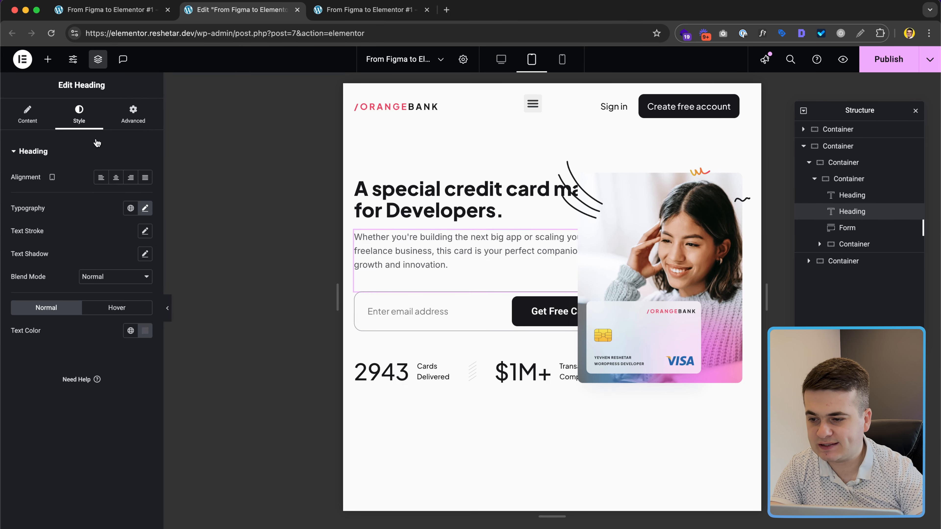
{"action": "left_click", "coordinate": [145, 208]}
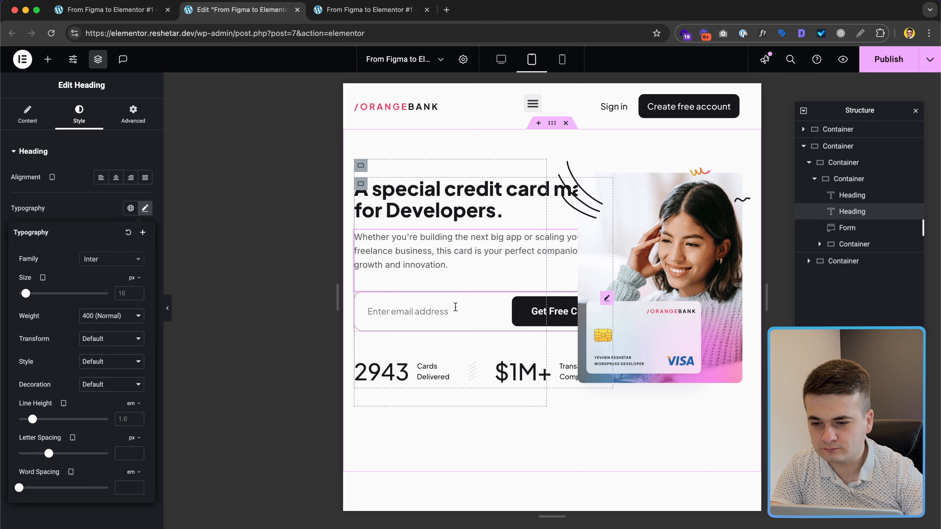
{"action": "left_click", "coordinate": [133, 113]}
{"action": "left_click", "coordinate": [90, 189]}
{"action": "type", "text": "0"}
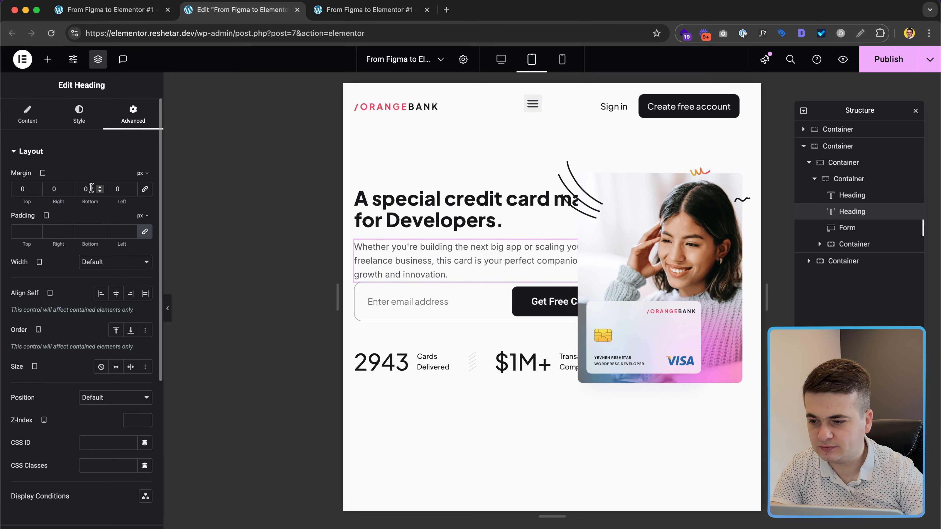
{"action": "double_click", "coordinate": [91, 189]}
{"action": "type", "text": "18"}
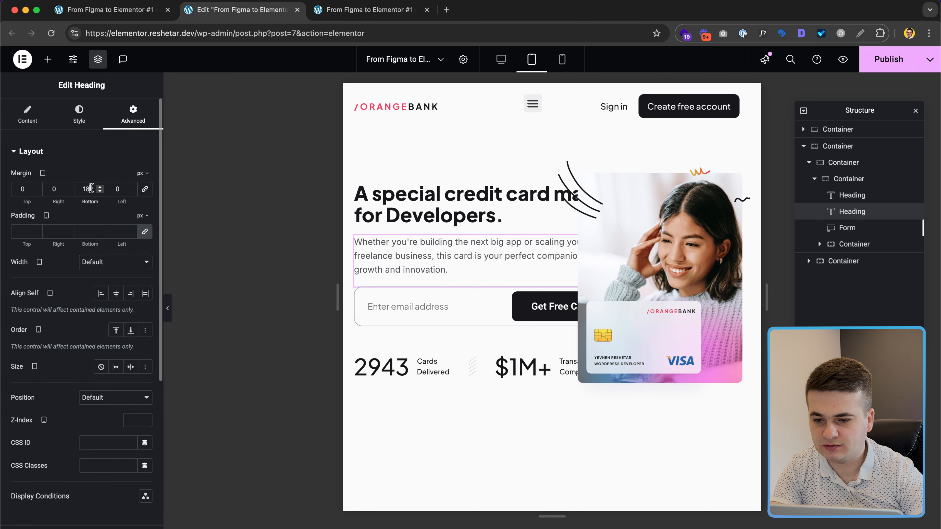
{"action": "left_click", "coordinate": [477, 310]}
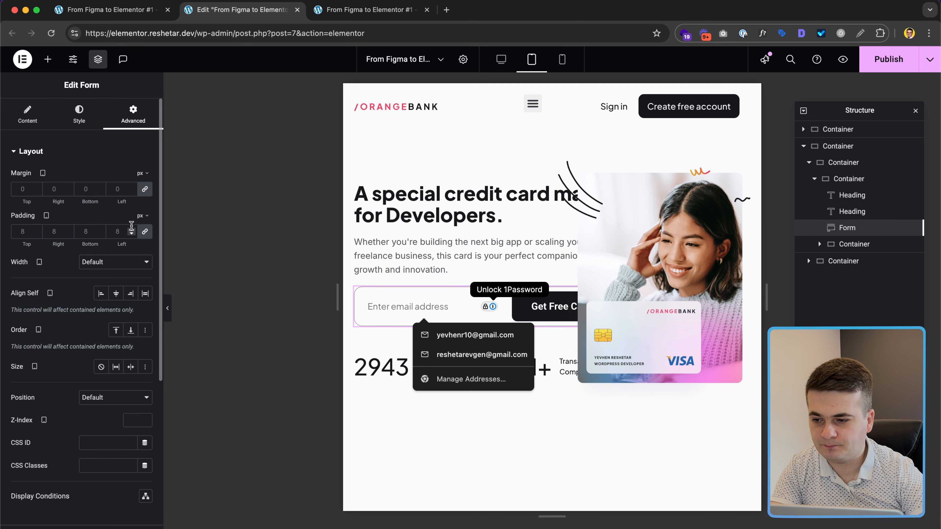
Step: Set the sign-up form's padding to 4 px on all sides
{"action": "left_click", "coordinate": [119, 232]}
{"action": "key", "text": "BackSpace"}
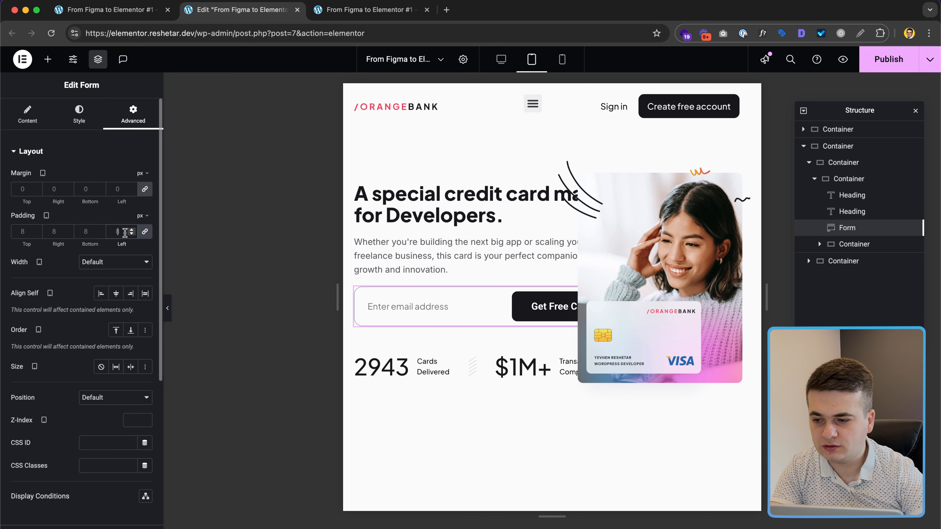
{"action": "type", "text": "4"}
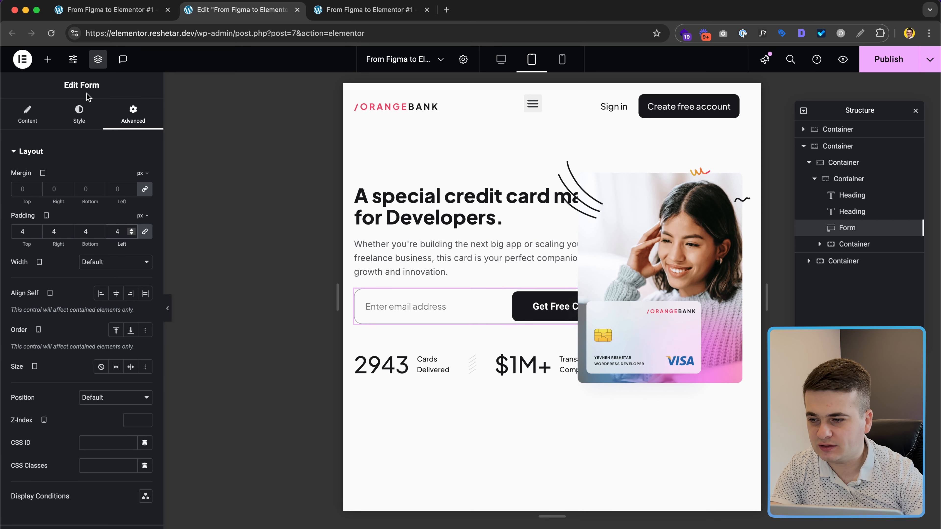
Step: Set the submit button's typography size to 16 px
{"action": "left_click", "coordinate": [79, 113]}
{"action": "scroll", "coordinate": [81, 387], "scroll_direction": "down", "scroll_amount": 3}
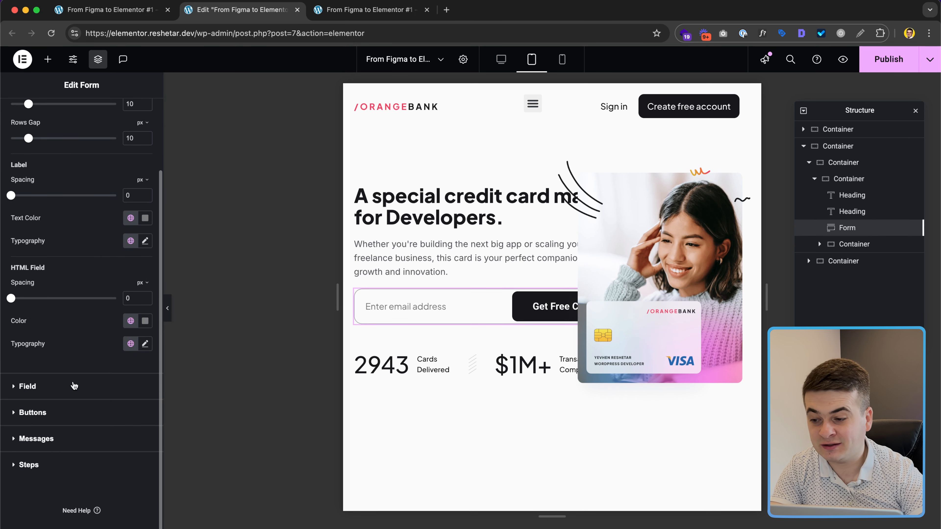
{"action": "left_click", "coordinate": [70, 414]}
{"action": "left_click", "coordinate": [145, 276]}
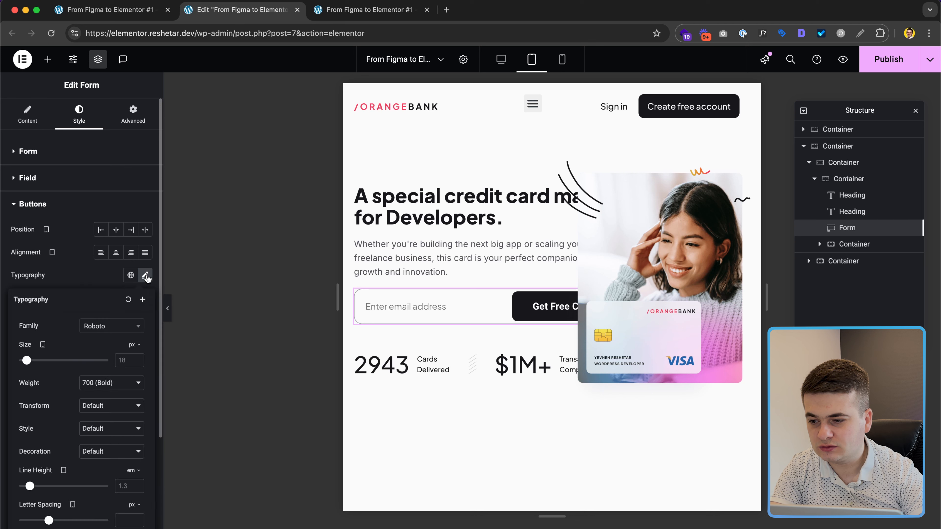
{"action": "left_click", "coordinate": [124, 361]}
{"action": "type", "text": "16"}
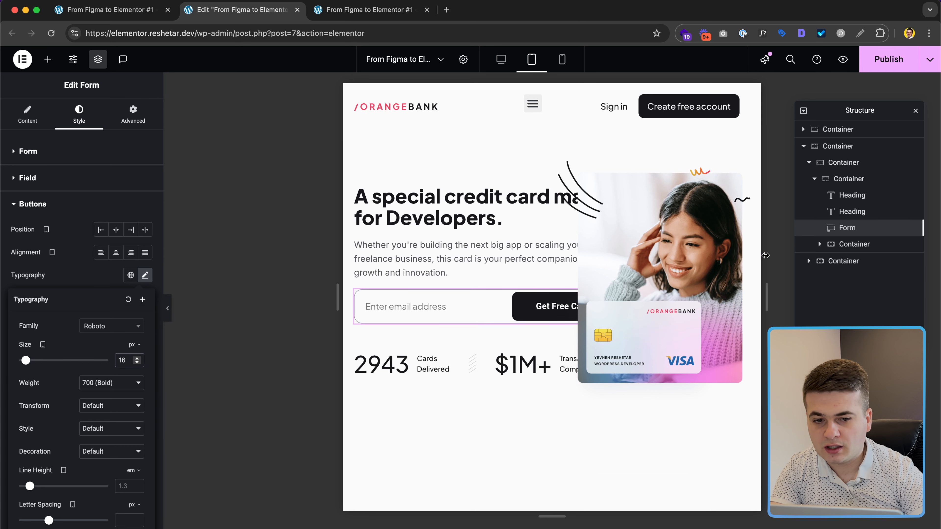
{"action": "left_click", "coordinate": [848, 179]}
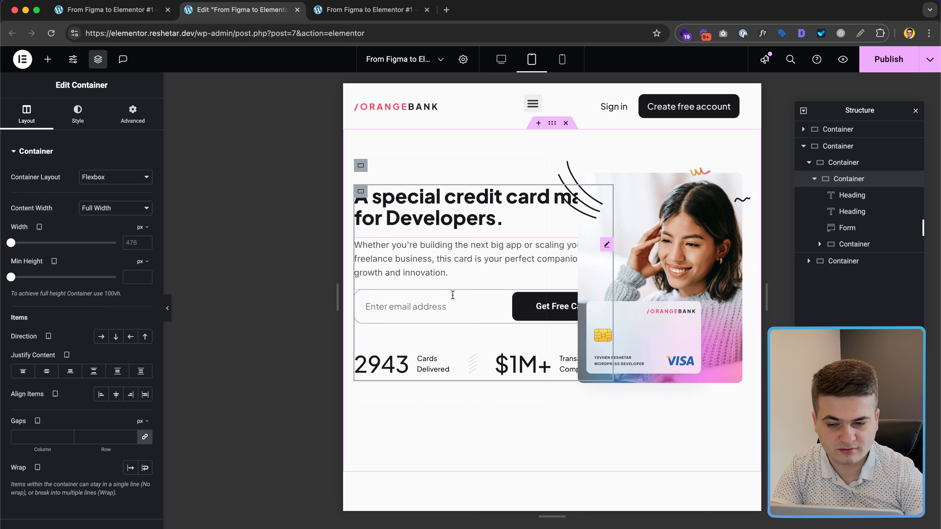
Step: Make the inner hero text container 100% wide and widen the tablet preview
{"action": "left_click", "coordinate": [860, 166]}
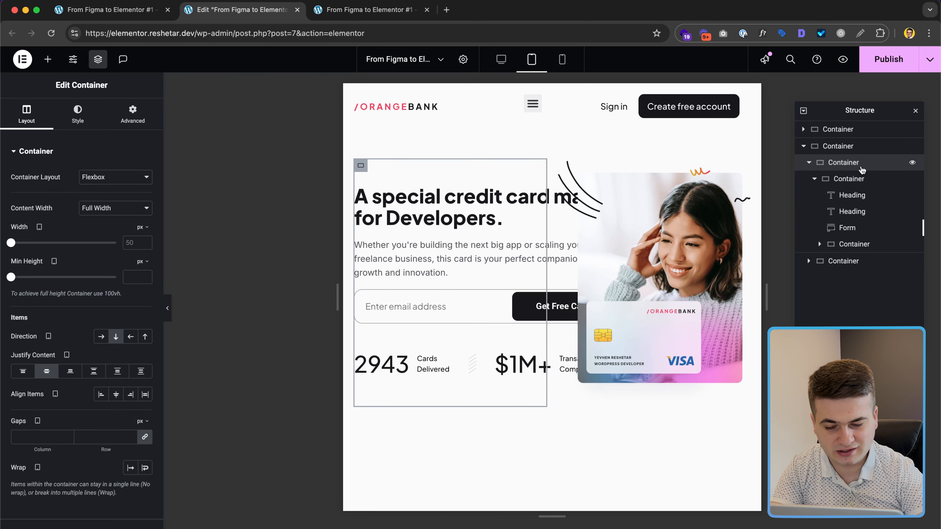
{"action": "left_click", "coordinate": [860, 179]}
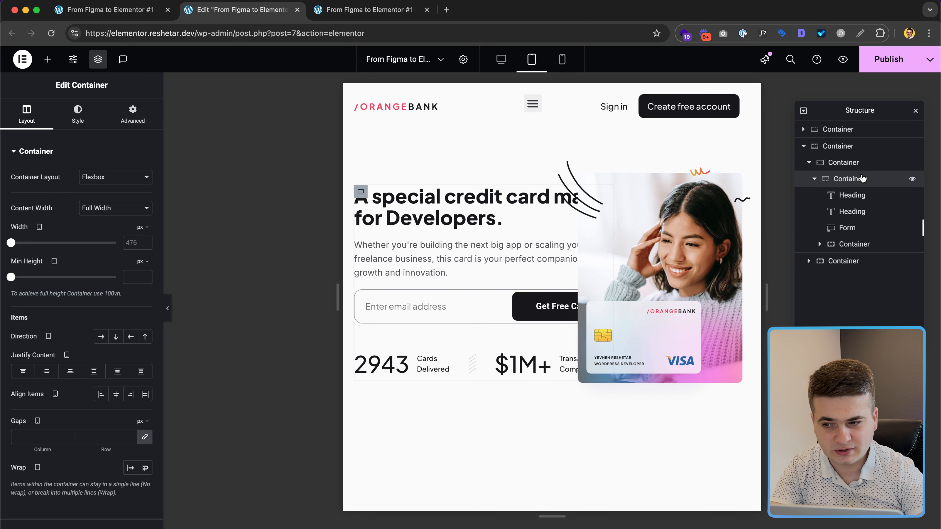
{"action": "left_click", "coordinate": [141, 227]}
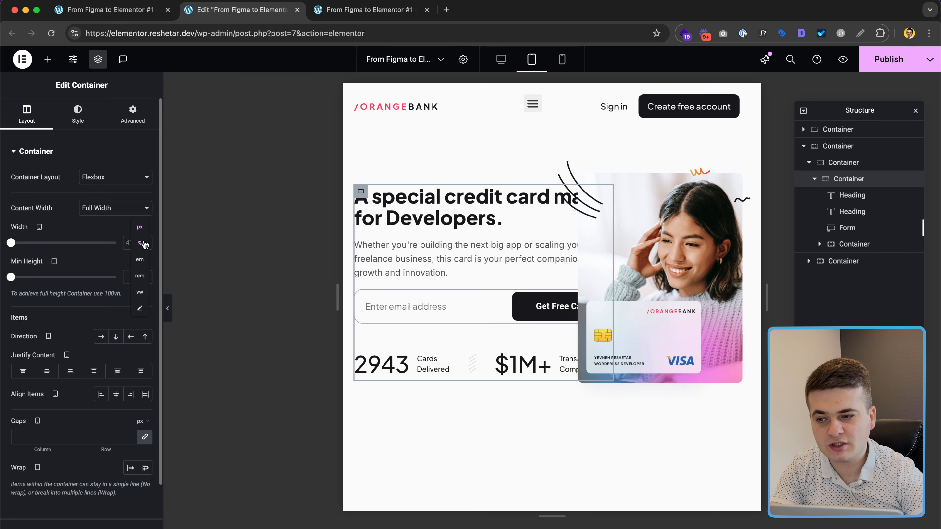
{"action": "left_click", "coordinate": [139, 243]}
{"action": "double_click", "coordinate": [132, 242]}
{"action": "type", "text": "100"}
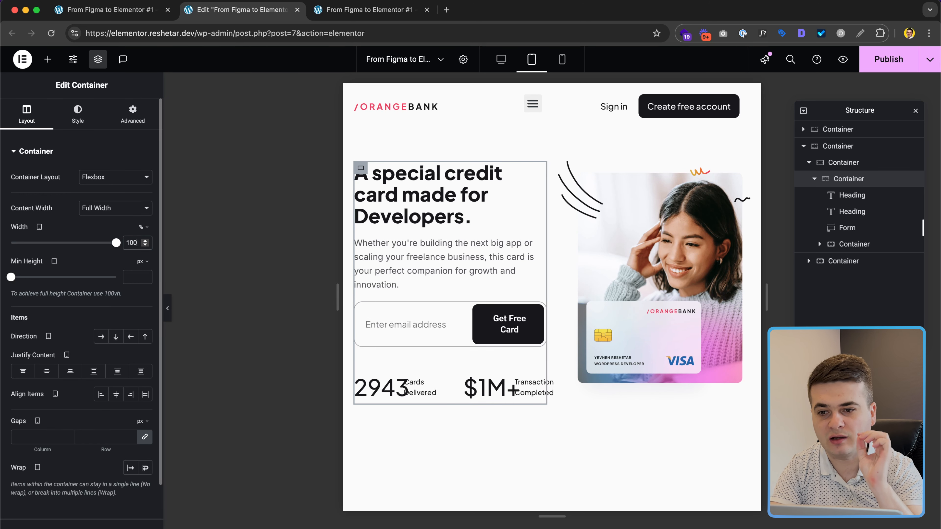
{"action": "mouse_move", "coordinate": [766, 306]}
{"action": "left_mouse_down"}
{"action": "mouse_move", "coordinate": [929, 336]}
{"action": "mouse_move", "coordinate": [800, 332]}
{"action": "mouse_move", "coordinate": [765, 296]}
{"action": "left_mouse_up"}
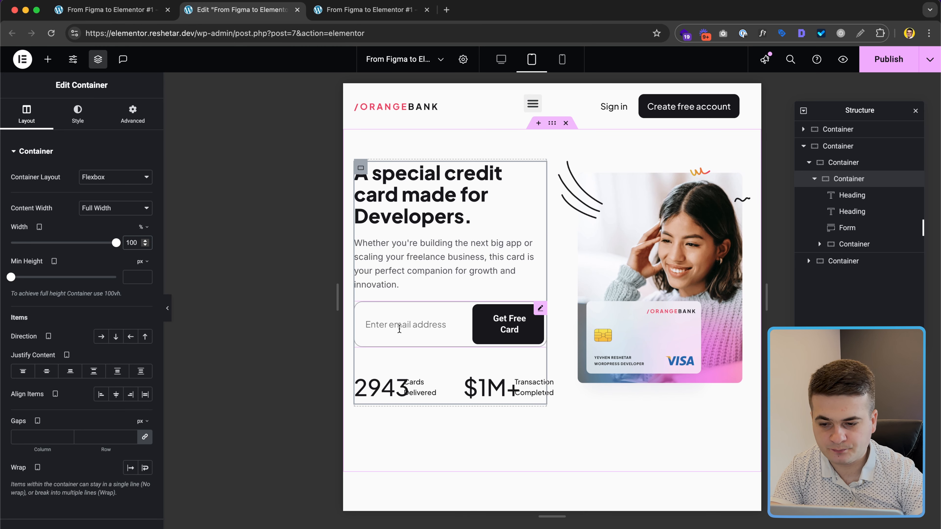
Step: Set the form's columns gap to 5
{"action": "left_click", "coordinate": [541, 309]}
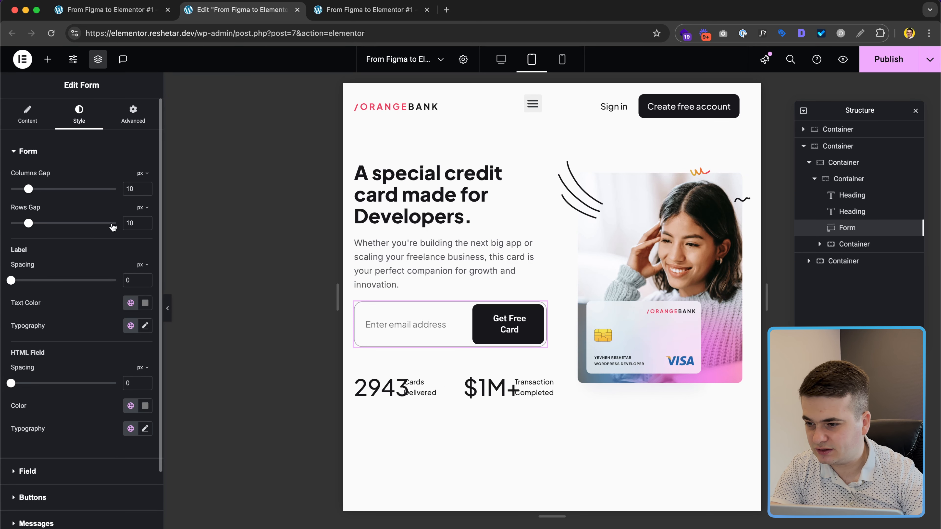
{"action": "type", "text": "5"}
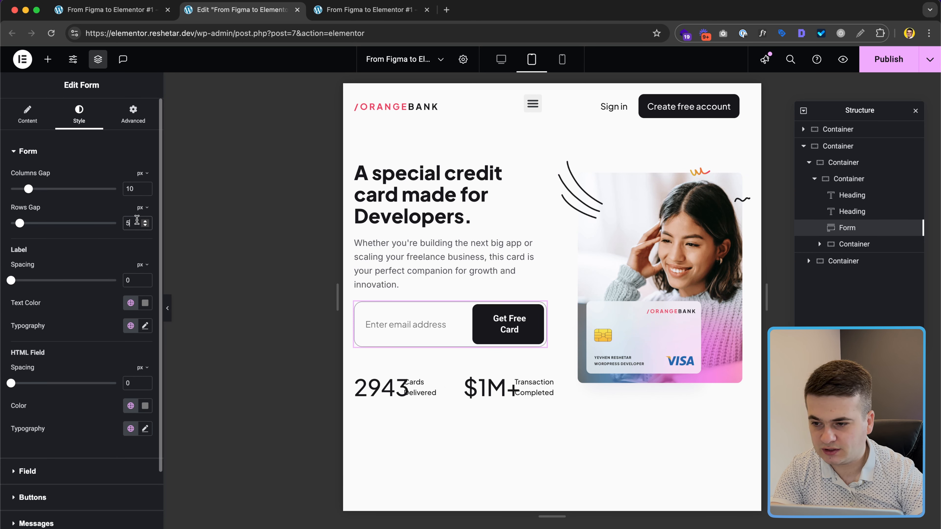
{"action": "double_click", "coordinate": [135, 188]}
{"action": "type", "text": "5"}
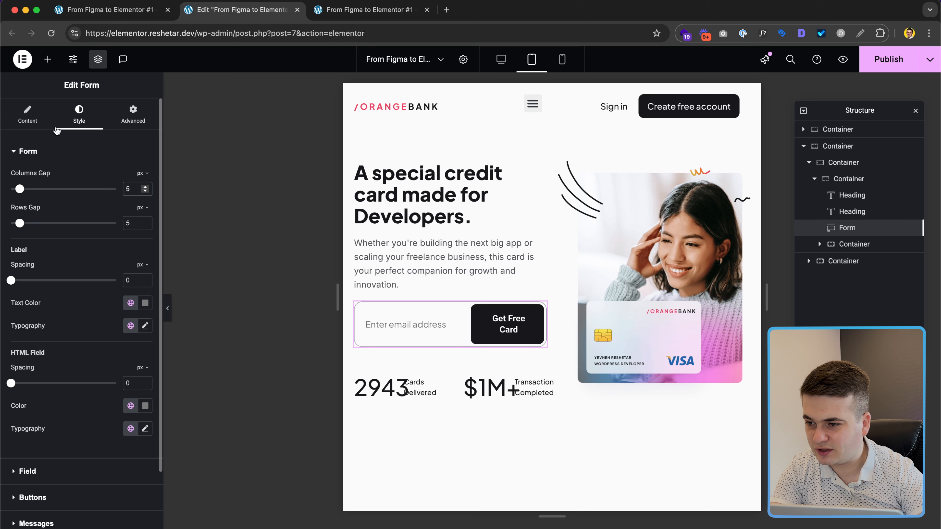
Step: Look through the Email field and button content settings without changing them
{"action": "left_click", "coordinate": [54, 127]}
{"action": "left_click", "coordinate": [104, 213]}
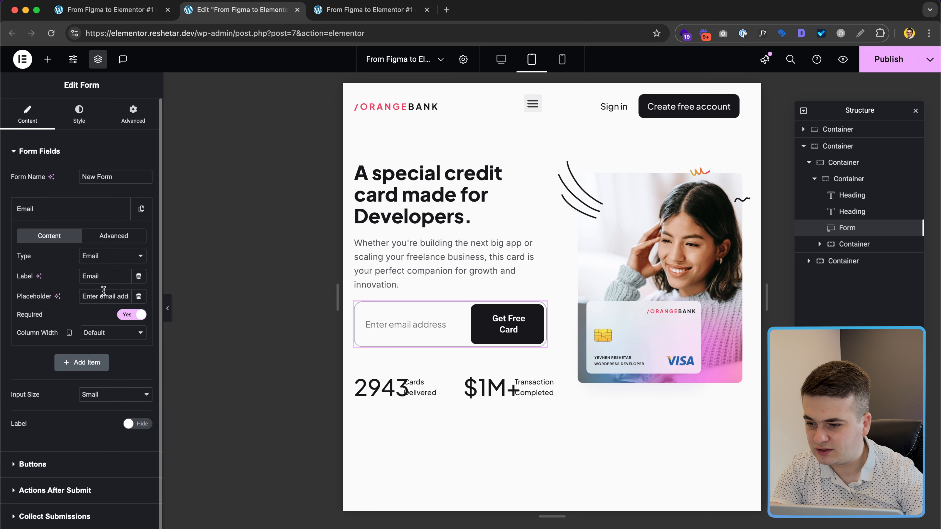
{"action": "left_click", "coordinate": [103, 336]}
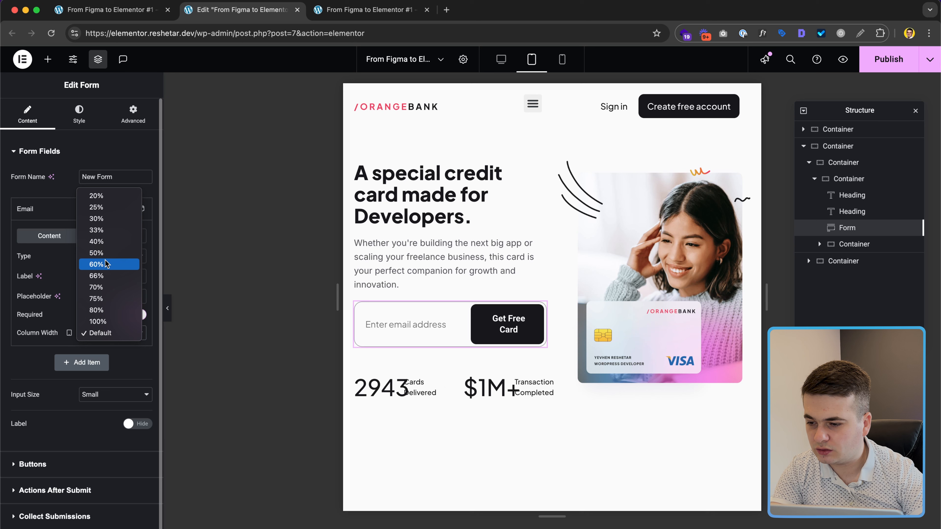
{"action": "left_click", "coordinate": [22, 367]}
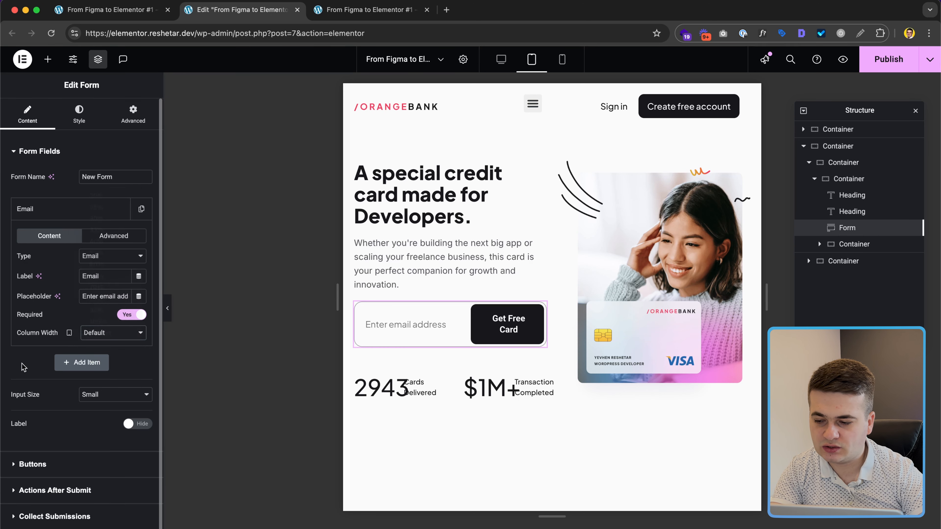
{"action": "scroll", "coordinate": [43, 370], "scroll_direction": "down", "scroll_amount": 1}
{"action": "left_click", "coordinate": [23, 432]}
{"action": "scroll", "coordinate": [79, 514], "scroll_direction": "down", "scroll_amount": 2}
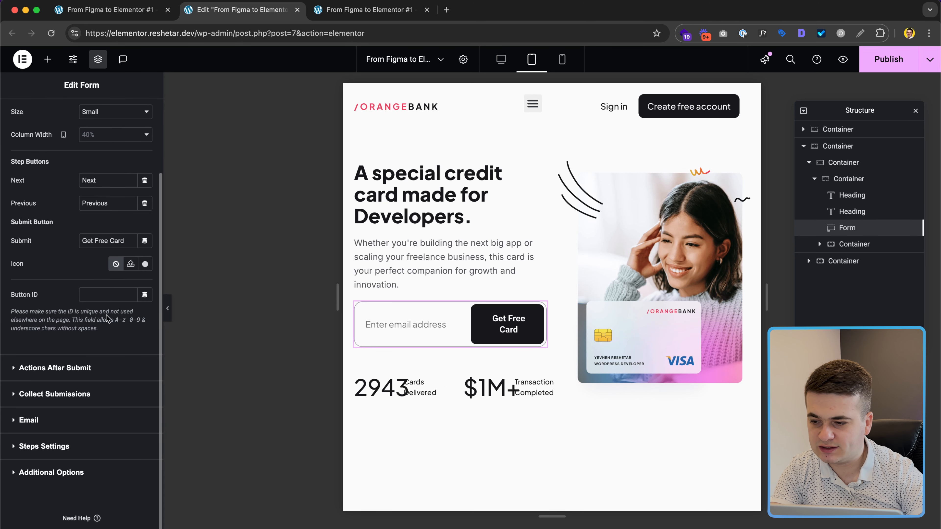
{"action": "scroll", "coordinate": [100, 298], "scroll_direction": "up", "scroll_amount": 2}
Step: Set the submit button's text padding to 16
{"action": "left_click", "coordinate": [79, 112]}
{"action": "scroll", "coordinate": [98, 350], "scroll_direction": "down", "scroll_amount": 3}
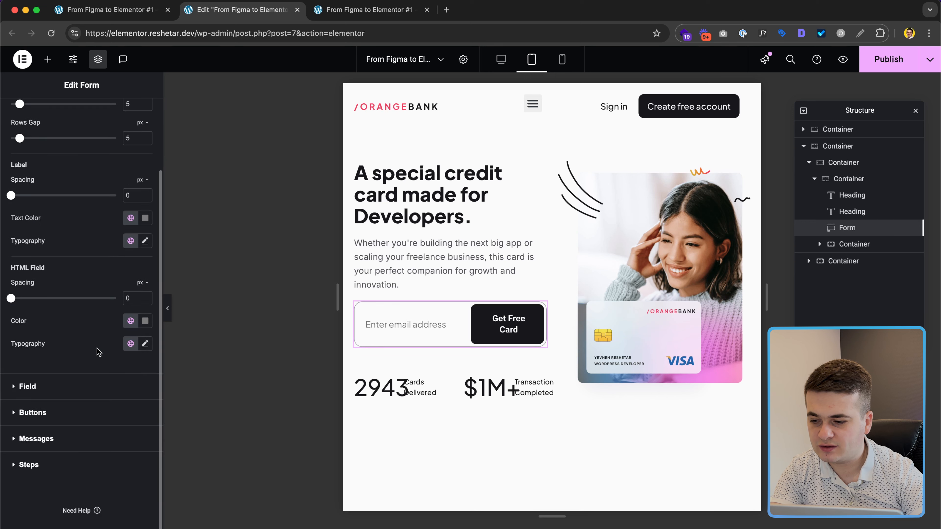
{"action": "left_click", "coordinate": [73, 412]}
{"action": "scroll", "coordinate": [128, 401], "scroll_direction": "down", "scroll_amount": 3}
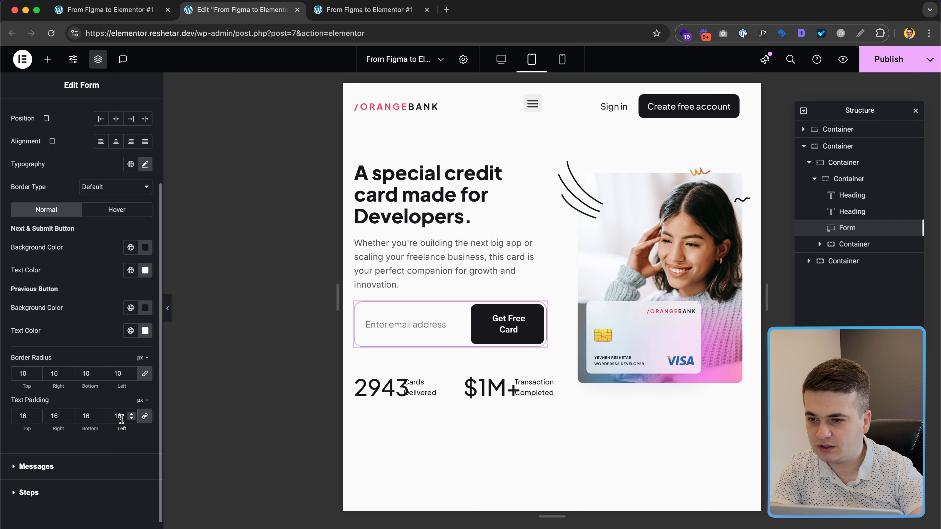
{"action": "double_click", "coordinate": [119, 416]}
{"action": "key", "text": "BackSpace"}
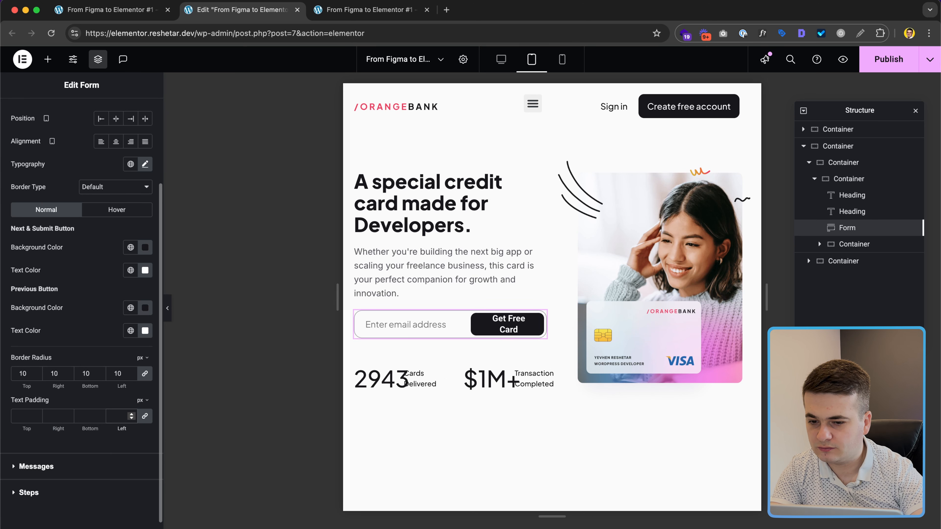
{"action": "type", "text": "16"}
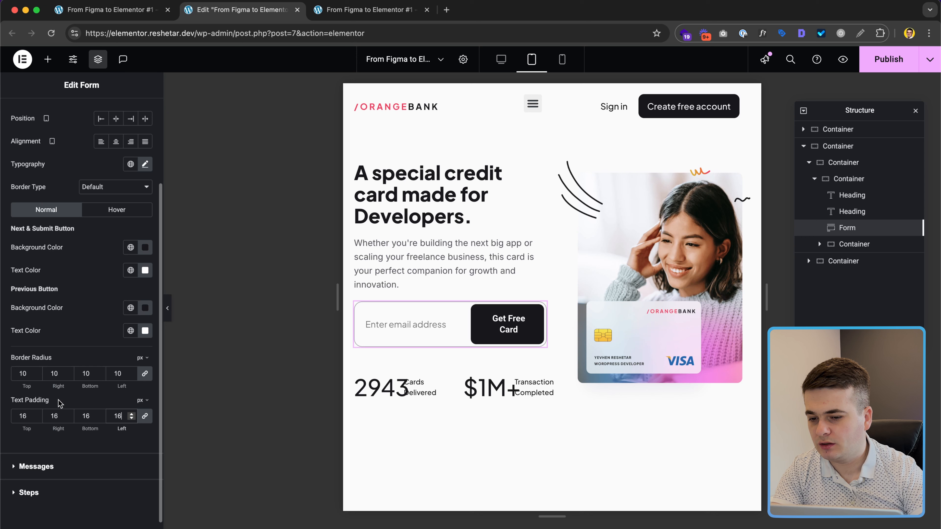
Step: Set both the Email field and button column widths to 50%
{"action": "scroll", "coordinate": [103, 239], "scroll_direction": "up", "scroll_amount": 5}
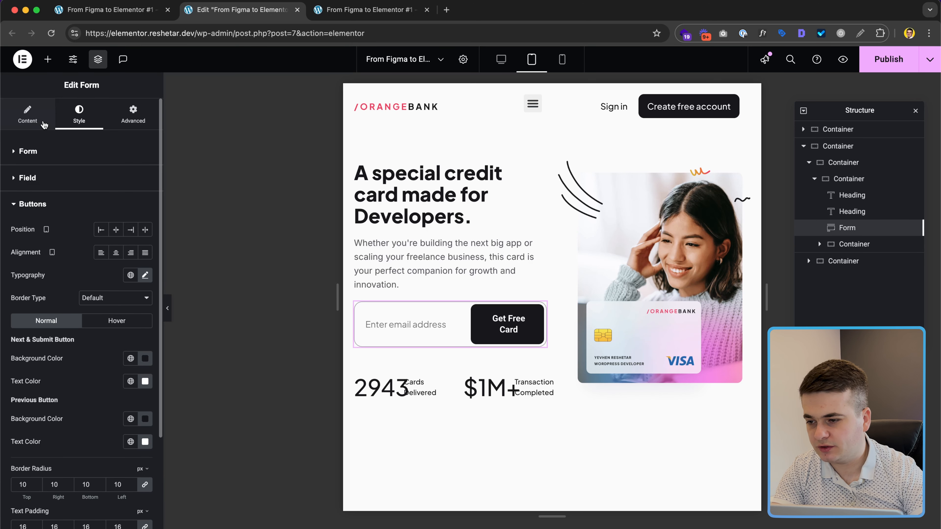
{"action": "left_click", "coordinate": [28, 114]}
{"action": "left_click", "coordinate": [99, 215]}
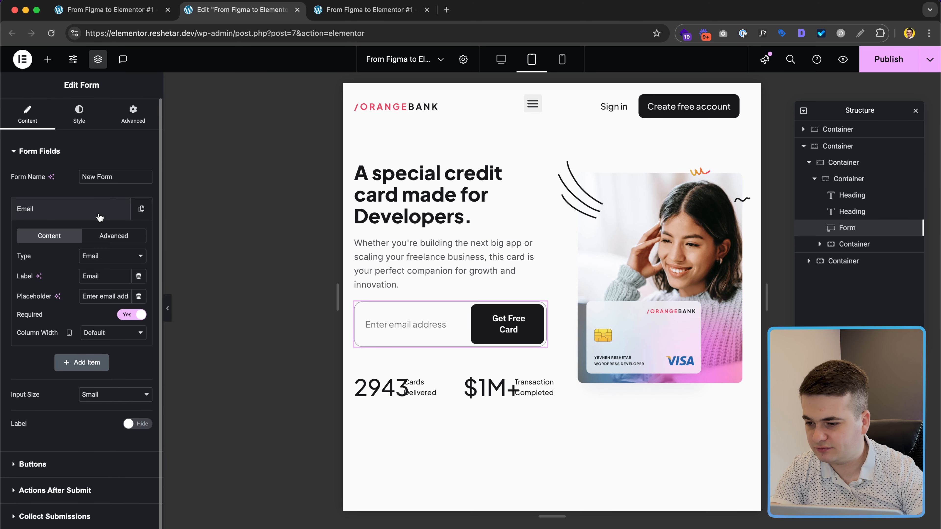
{"action": "left_click", "coordinate": [96, 330]}
{"action": "left_click", "coordinate": [98, 255]}
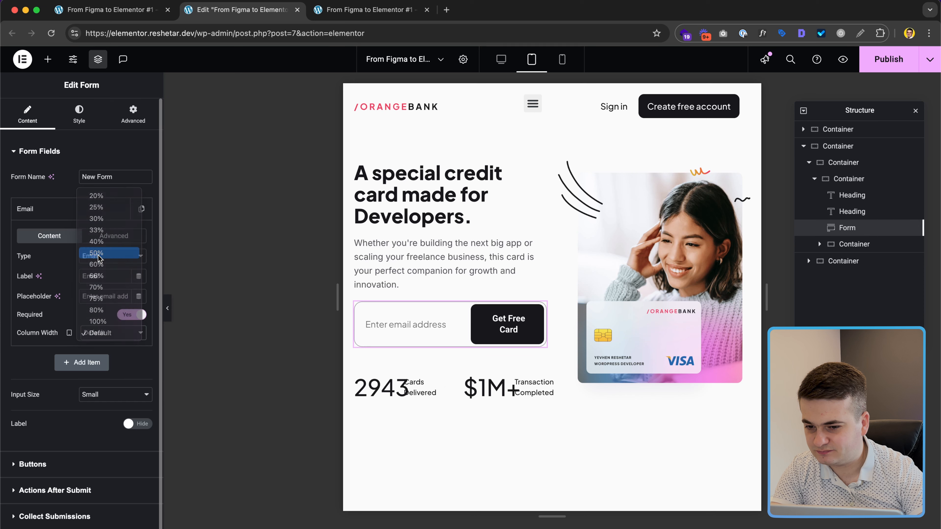
{"action": "left_click", "coordinate": [88, 472]}
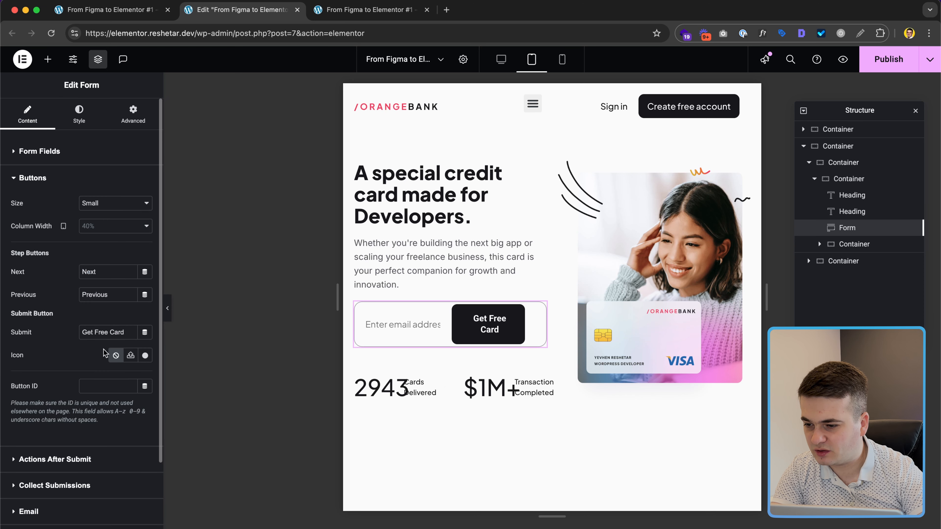
{"action": "left_click", "coordinate": [100, 224]}
{"action": "left_click", "coordinate": [104, 286]}
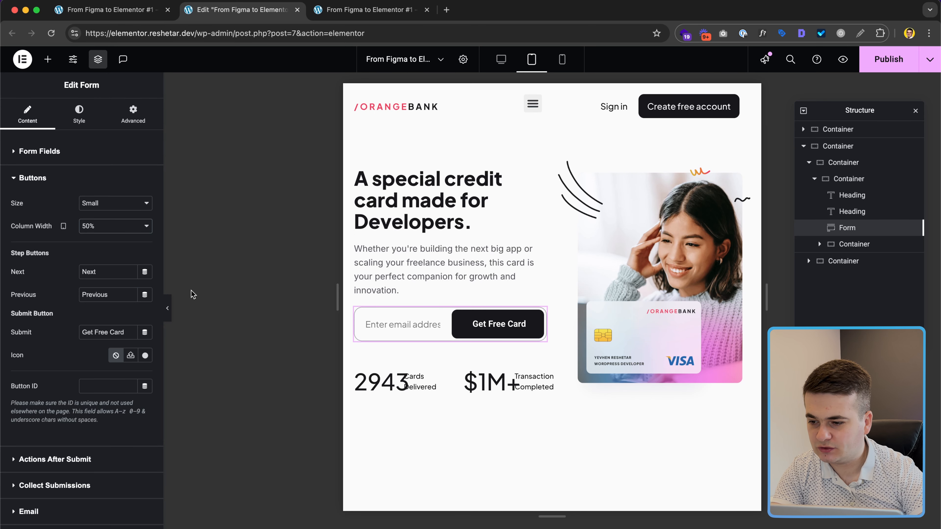
Step: Check the field styling, try the Email field at 60%, then reset it to Default
{"action": "left_click", "coordinate": [78, 113]}
{"action": "scroll", "coordinate": [70, 363], "scroll_direction": "down", "scroll_amount": 3}
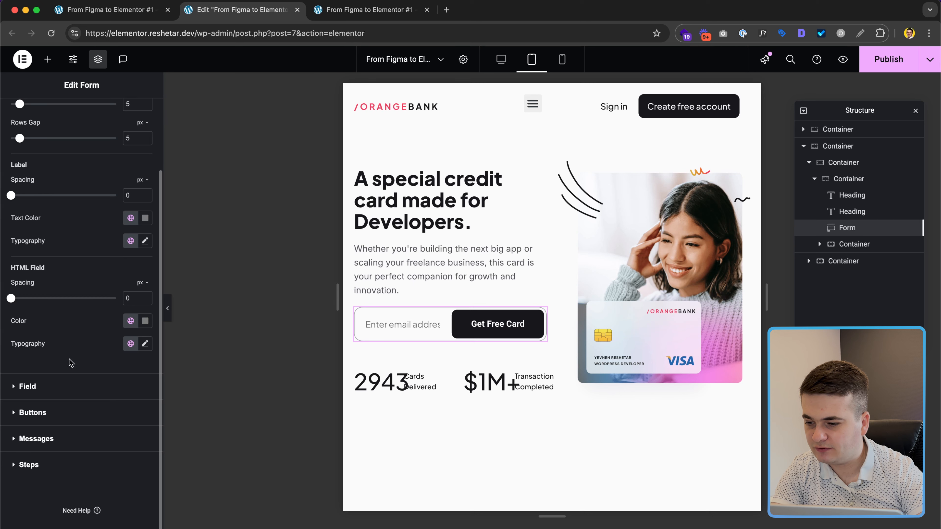
{"action": "left_click", "coordinate": [57, 388]}
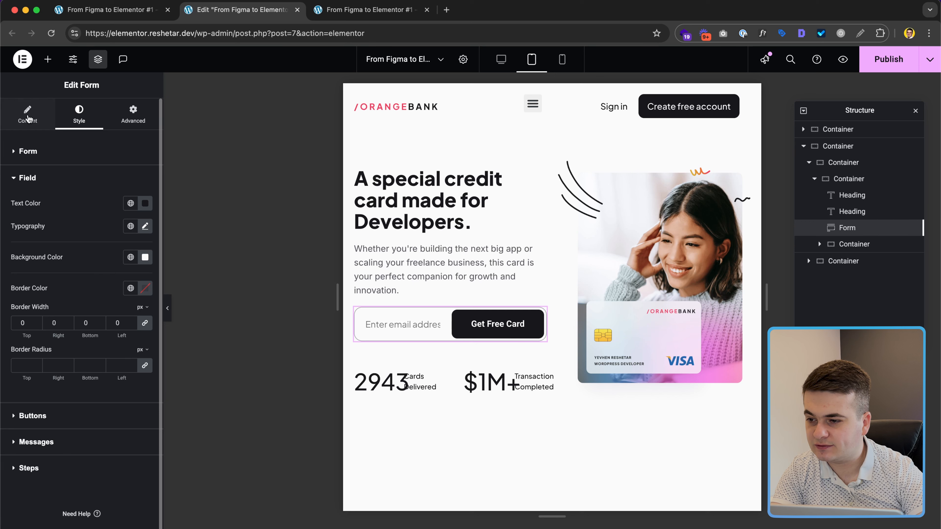
{"action": "left_click", "coordinate": [28, 118]}
{"action": "left_click", "coordinate": [71, 209]}
{"action": "left_click", "coordinate": [102, 332]}
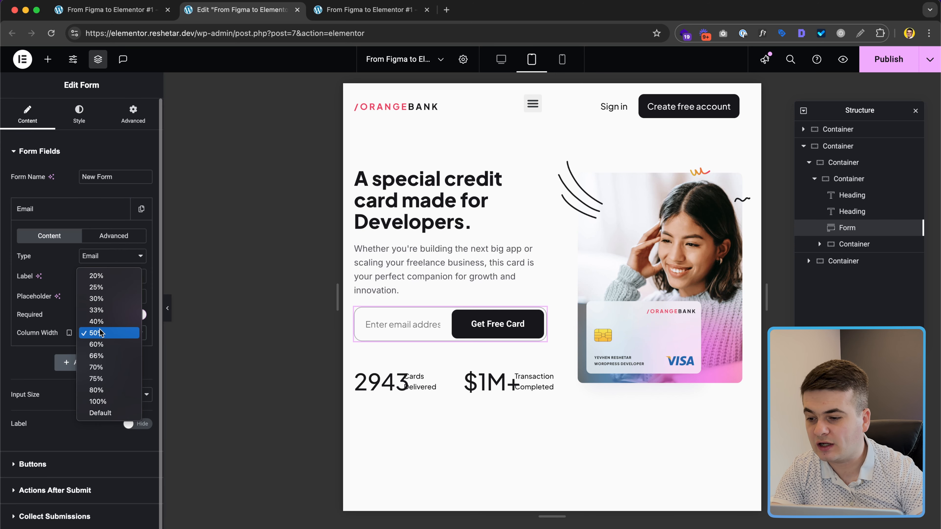
{"action": "left_click", "coordinate": [106, 349]}
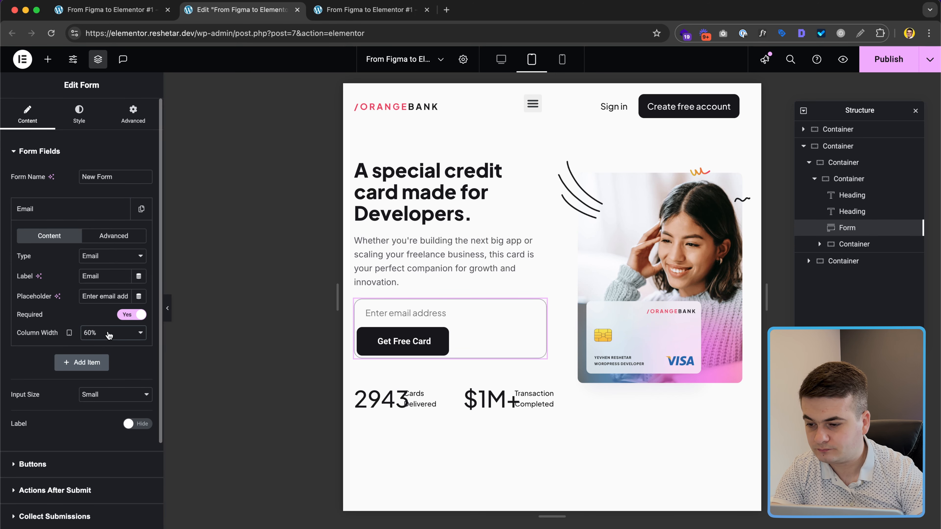
{"action": "left_click", "coordinate": [108, 336]}
{"action": "left_click", "coordinate": [102, 402]}
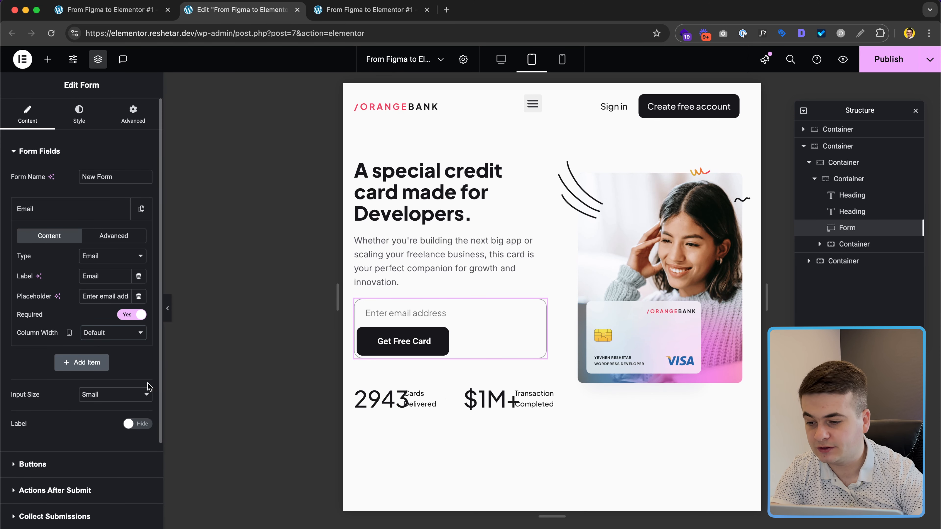
Step: Reset the button column width to Default and expand the form's Custom CSS
{"action": "left_click", "coordinate": [89, 467]}
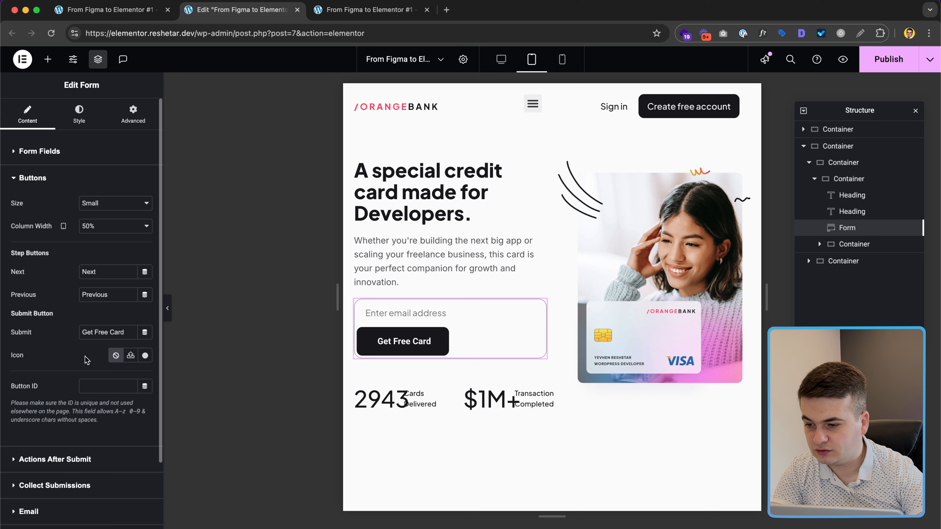
{"action": "left_click", "coordinate": [102, 227]}
{"action": "left_click", "coordinate": [102, 306]}
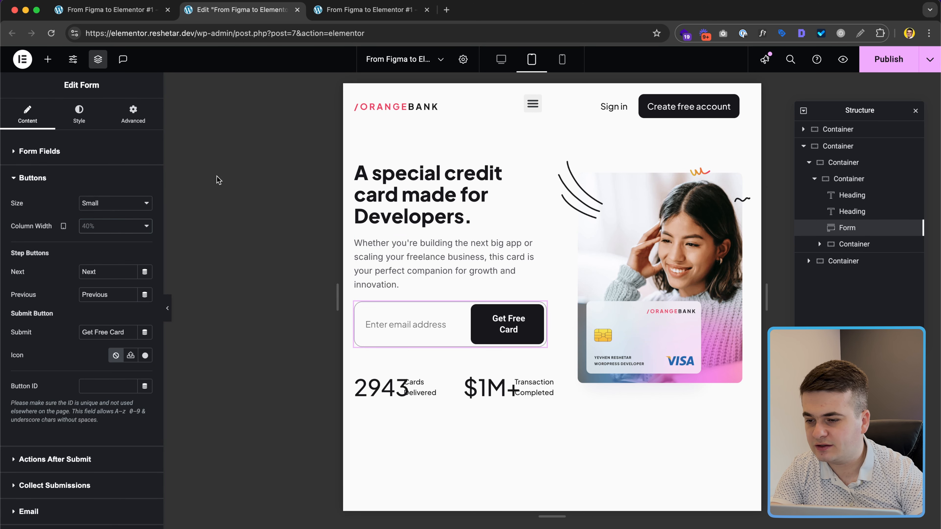
{"action": "left_click", "coordinate": [133, 113]}
{"action": "scroll", "coordinate": [111, 392], "scroll_direction": "down", "scroll_amount": 6}
{"action": "left_click", "coordinate": [91, 461]}
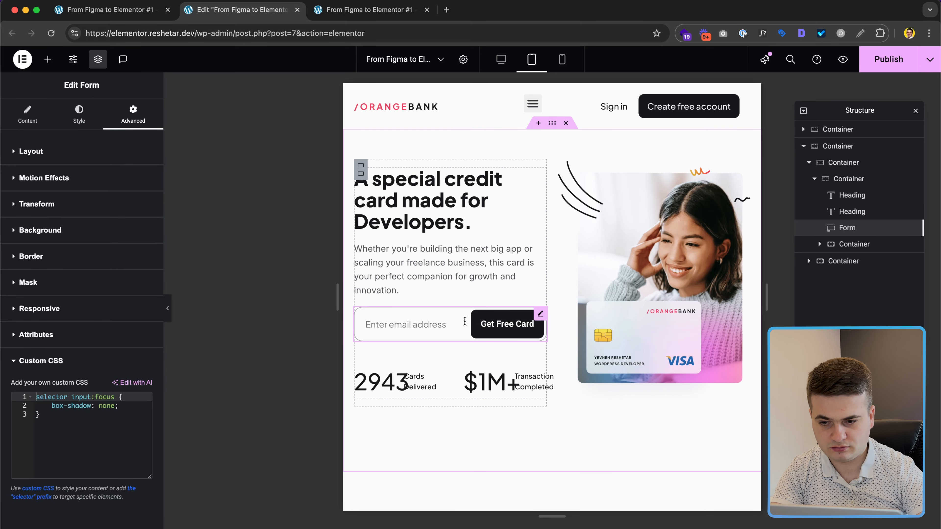
Step: Test-type in the email field and delete the text again
{"action": "left_click", "coordinate": [456, 324]}
{"action": "type", "text": "fd"}
{"action": "key", "text": "BackSpace"}
{"action": "key", "text": "BackSpace"}
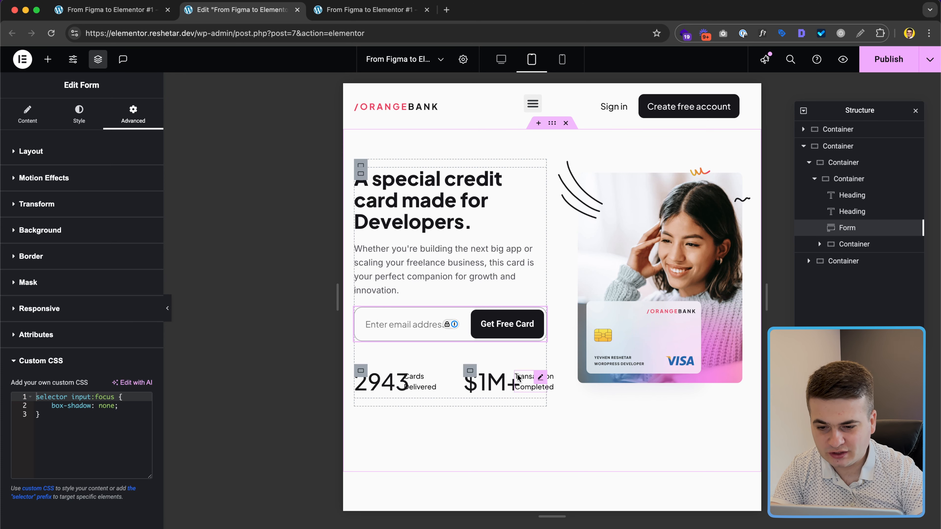
Step: Give the stats row container an unlinked 21 px top margin
{"action": "left_click", "coordinate": [405, 370]}
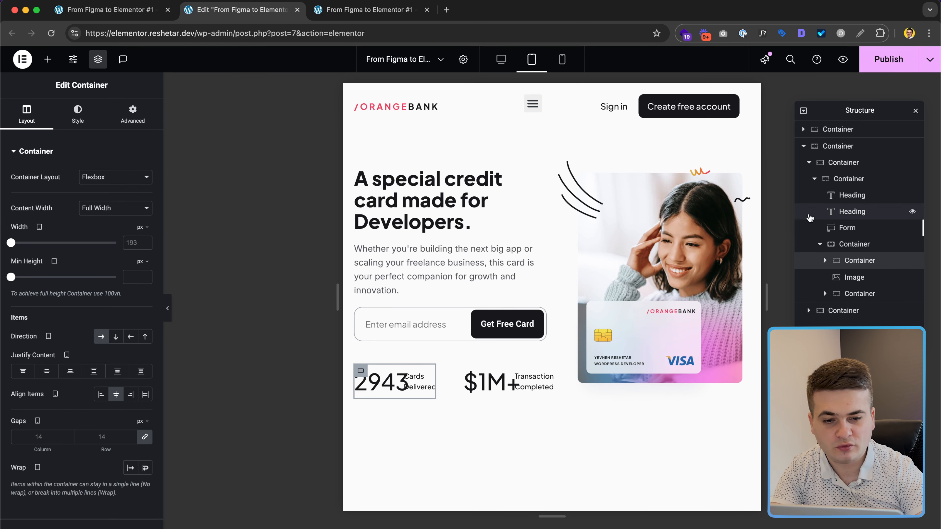
{"action": "left_click", "coordinate": [852, 244]}
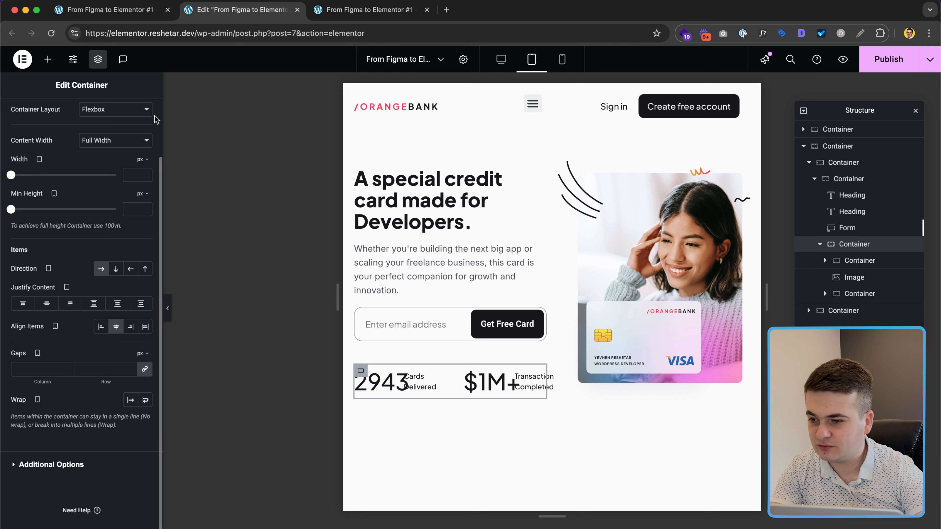
{"action": "left_click", "coordinate": [138, 121]}
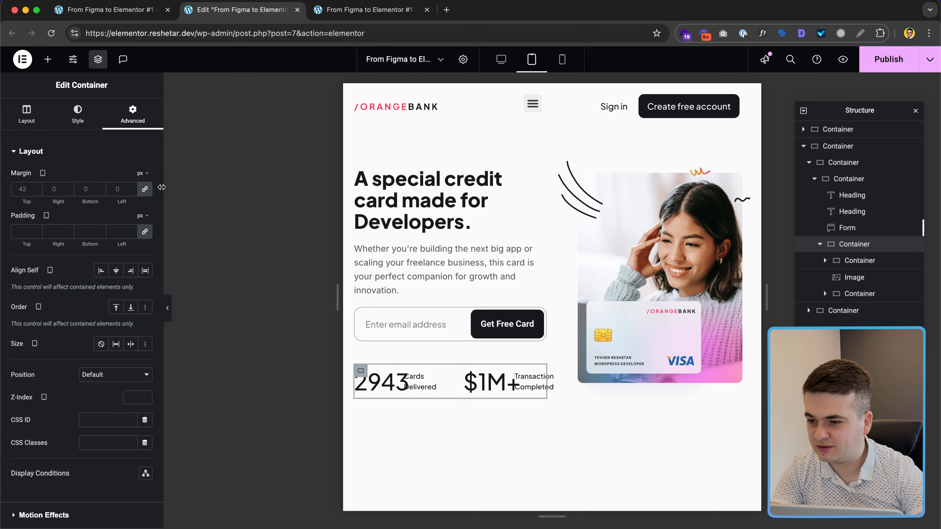
{"action": "left_click", "coordinate": [145, 189]}
{"action": "double_click", "coordinate": [13, 188]}
{"action": "type", "text": "21"}
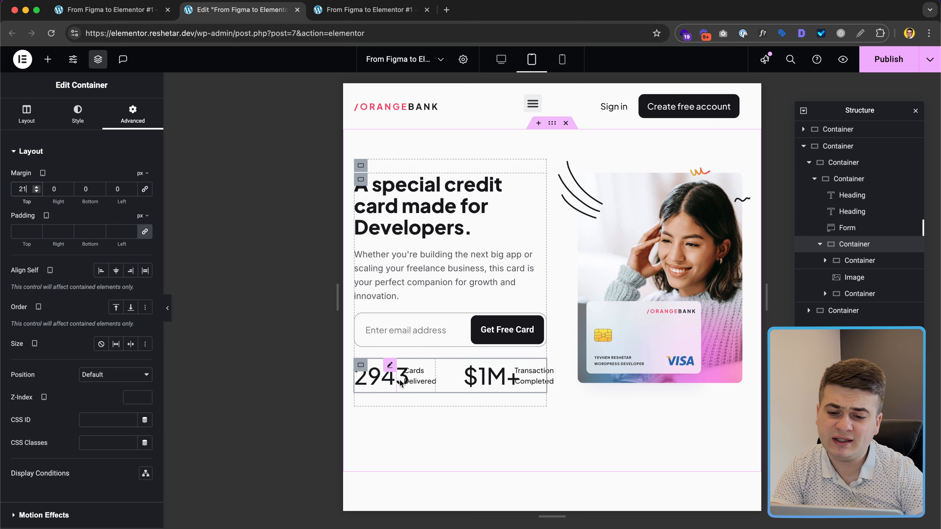
{"action": "left_click", "coordinate": [373, 387]}
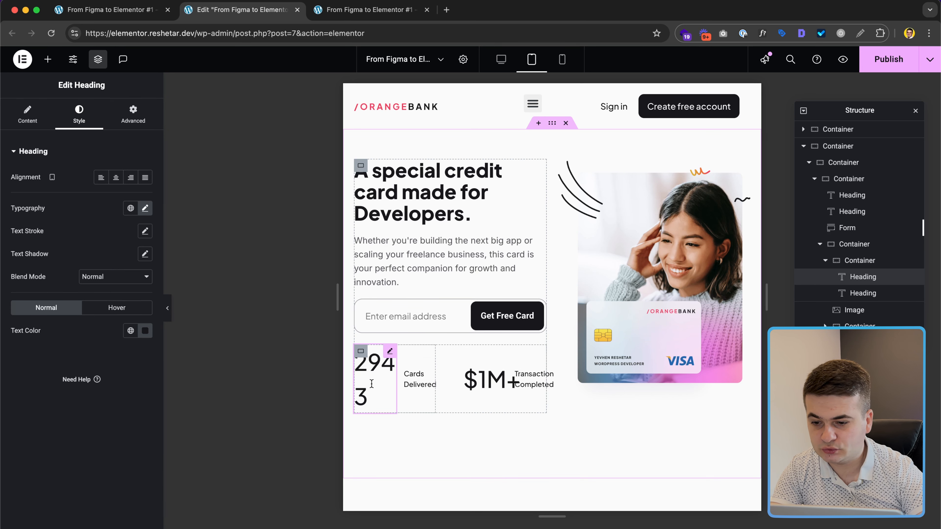
Step: Set both the 2943 and $1M+ stat headings to a 28 px font size
{"action": "left_click", "coordinate": [146, 208]}
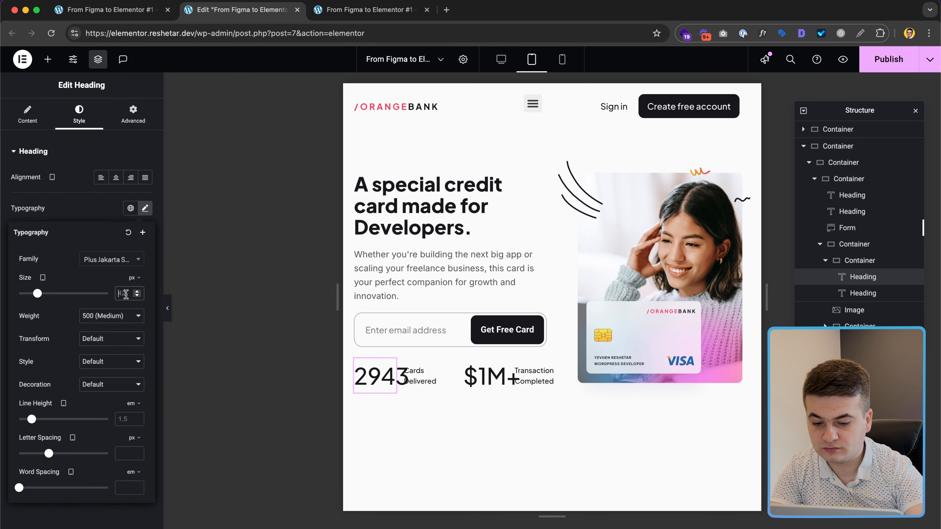
{"action": "left_click", "coordinate": [126, 294]}
{"action": "type", "text": "28"}
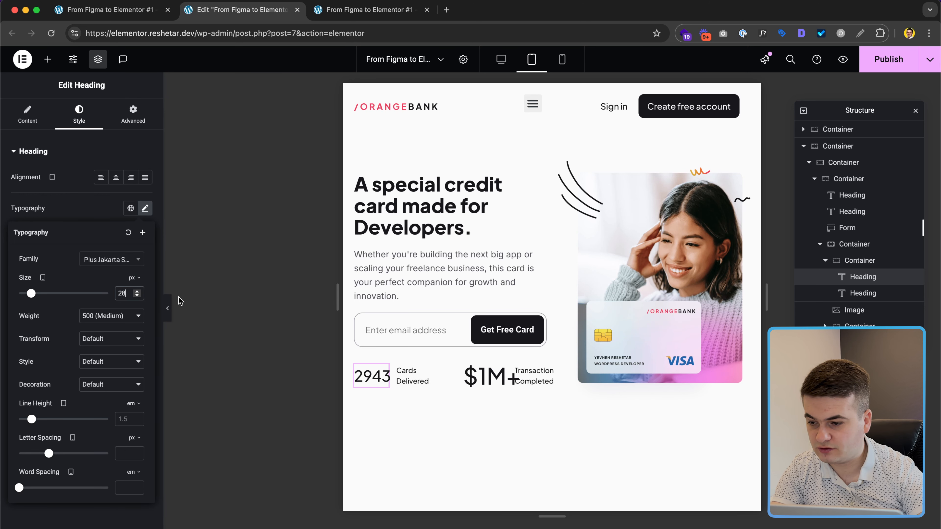
{"action": "left_click", "coordinate": [490, 378]}
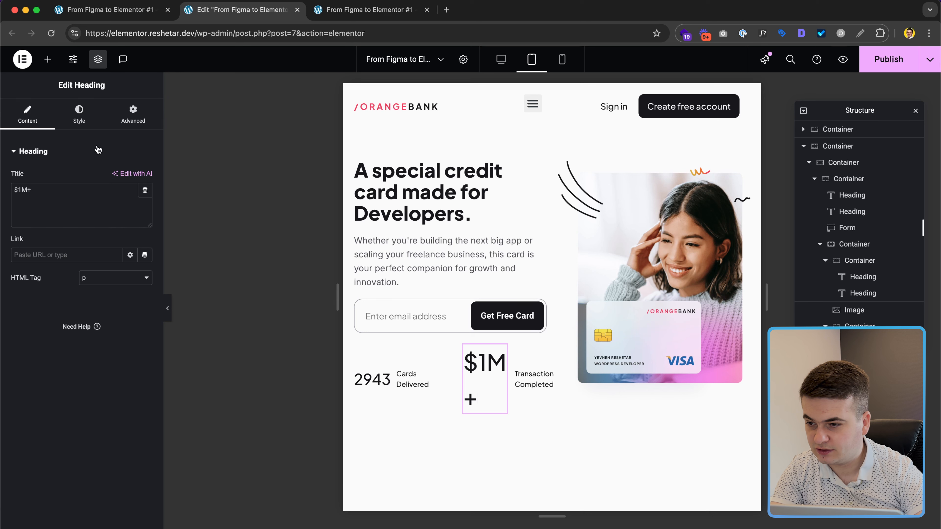
{"action": "left_click", "coordinate": [79, 115]}
{"action": "left_click", "coordinate": [144, 208]}
{"action": "left_click", "coordinate": [125, 293]}
{"action": "type", "text": "28"}
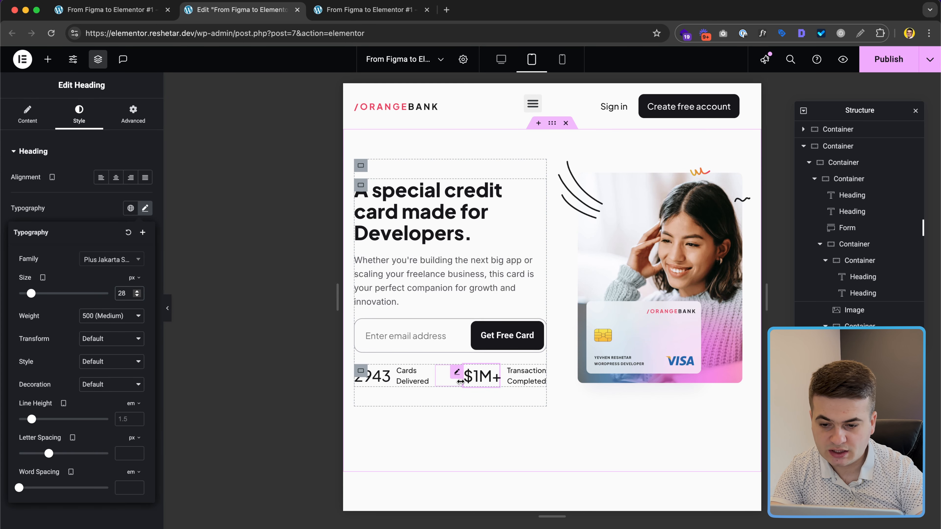
Step: Give the stats divider image a 5 px left and 10 px right margin
{"action": "left_click", "coordinate": [449, 380]}
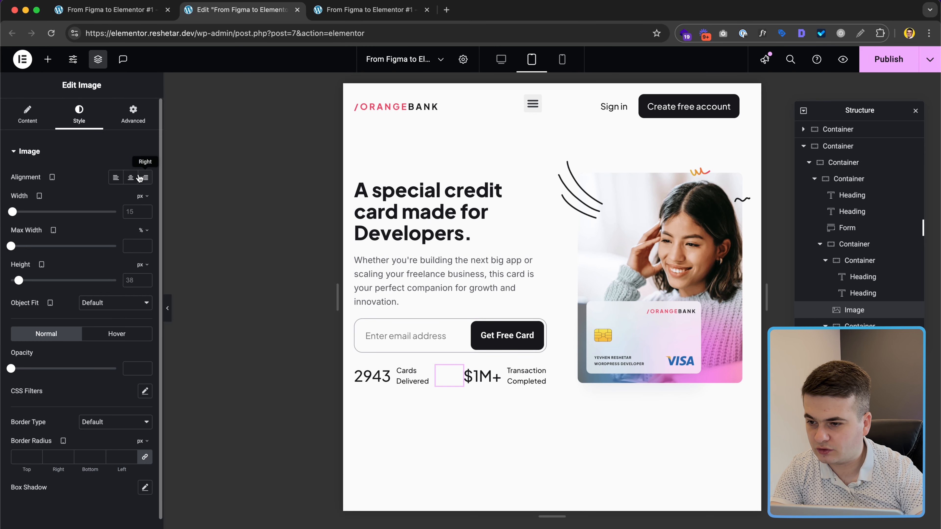
{"action": "left_click", "coordinate": [137, 124]}
{"action": "left_click", "coordinate": [145, 190]}
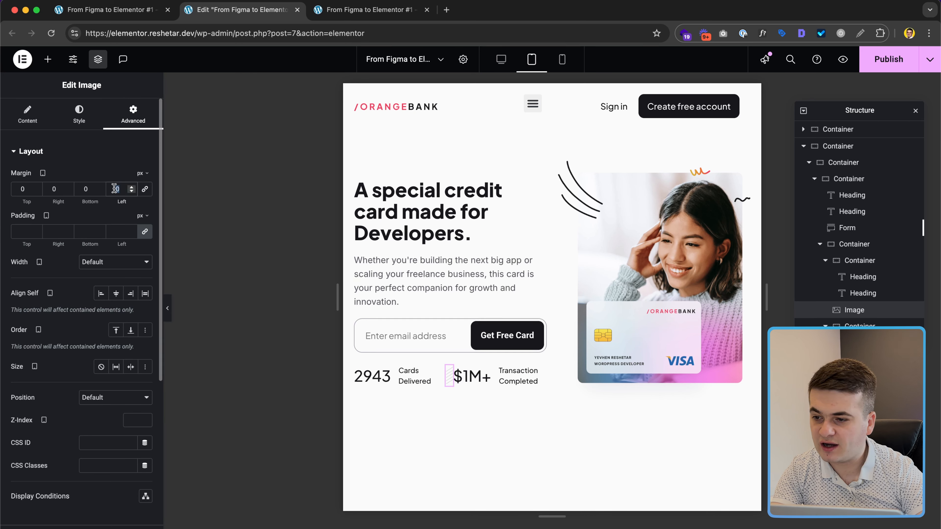
{"action": "type", "text": "5"}
{"action": "left_click", "coordinate": [54, 189]}
{"action": "type", "text": "1"}
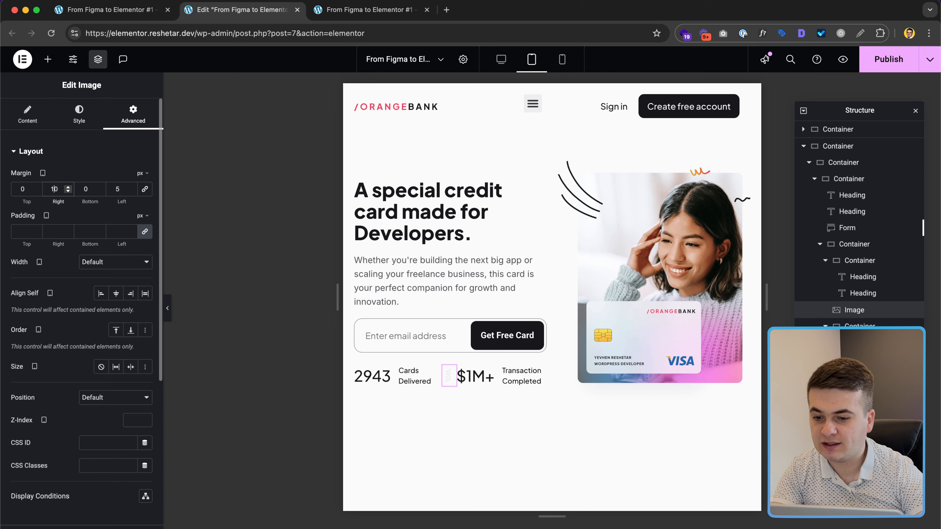
{"action": "key", "text": "ctrl+Right"}
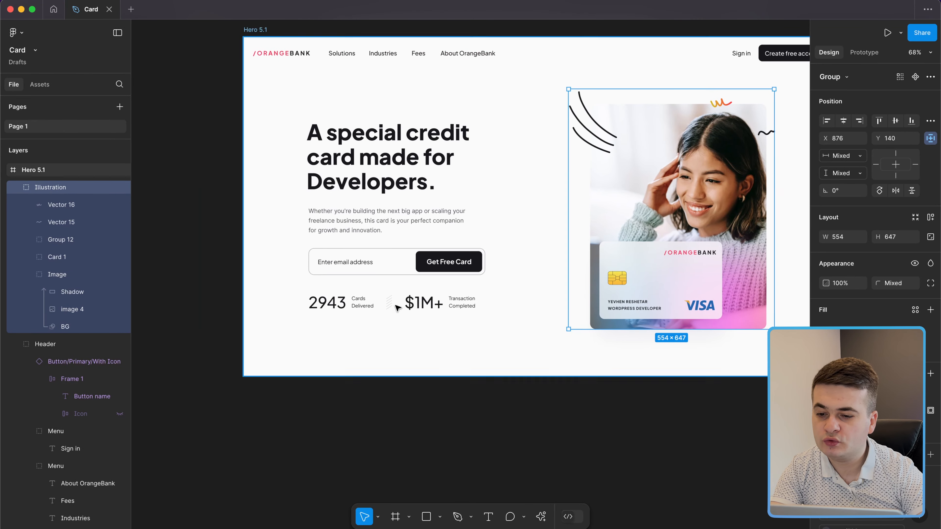
Step: Measure the distances around the divider lines in Figma's Facts group
{"action": "left_click", "coordinate": [390, 307]}
{"action": "scroll", "coordinate": [391, 306], "scroll_direction": "up", "scroll_amount": 5}
{"action": "double_click", "coordinate": [389, 306]}
{"action": "double_click", "coordinate": [390, 310]}
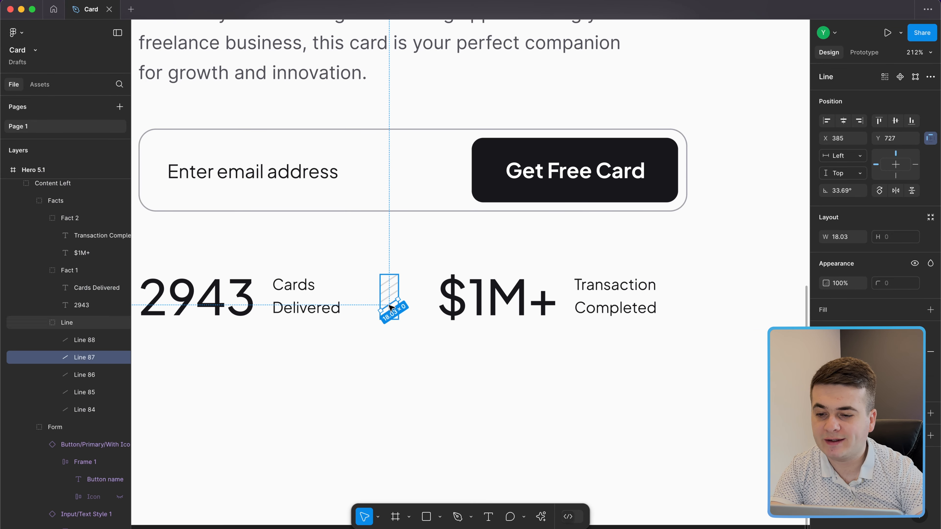
{"action": "left_click", "coordinate": [390, 299]}
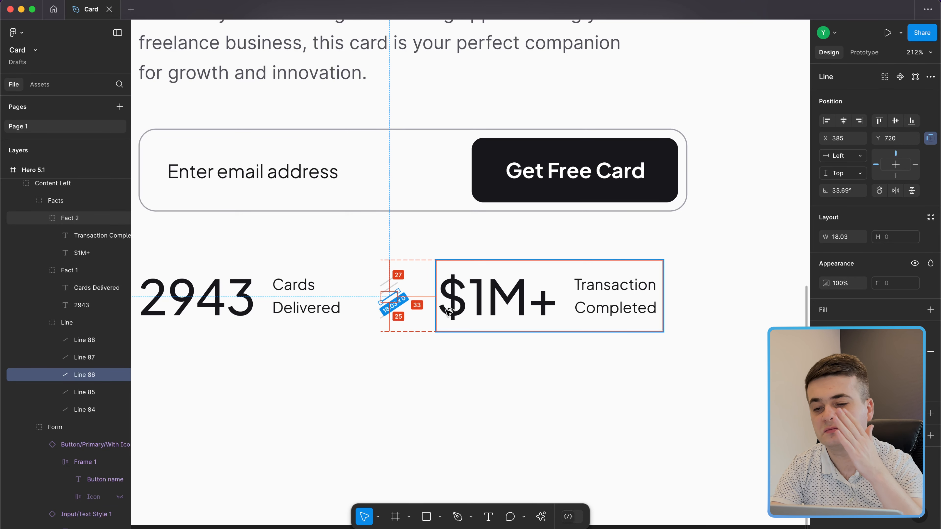
{"action": "key", "text": "ctrl+Left"}
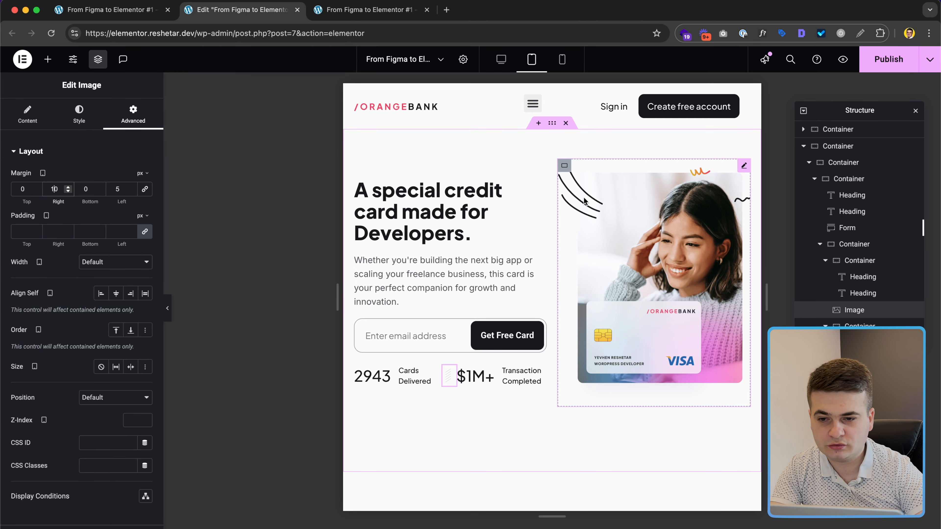
Step: Stretch the menu dropdown full width, stop the widget growing, and set its Order to End
{"action": "scroll", "coordinate": [529, 303], "scroll_direction": "down", "scroll_amount": 1}
{"action": "scroll", "coordinate": [529, 303], "scroll_direction": "up", "scroll_amount": 1}
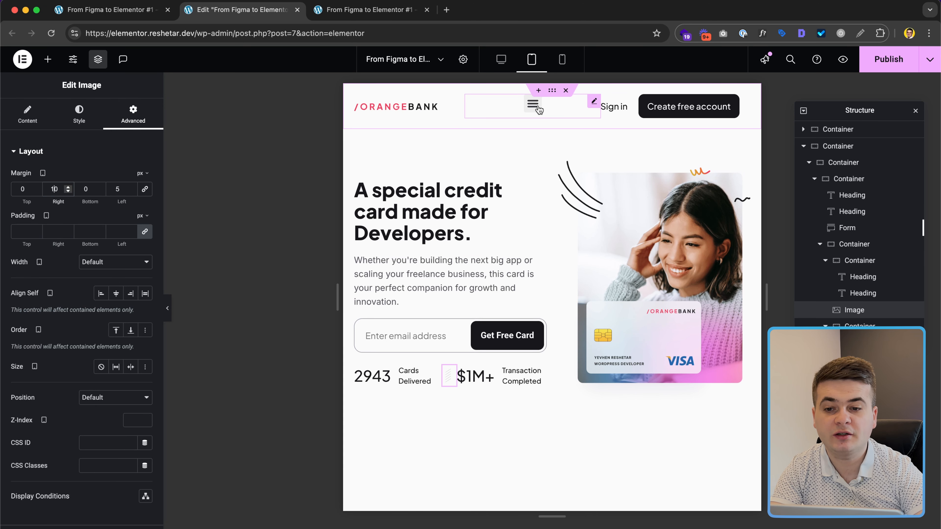
{"action": "left_click", "coordinate": [557, 114]}
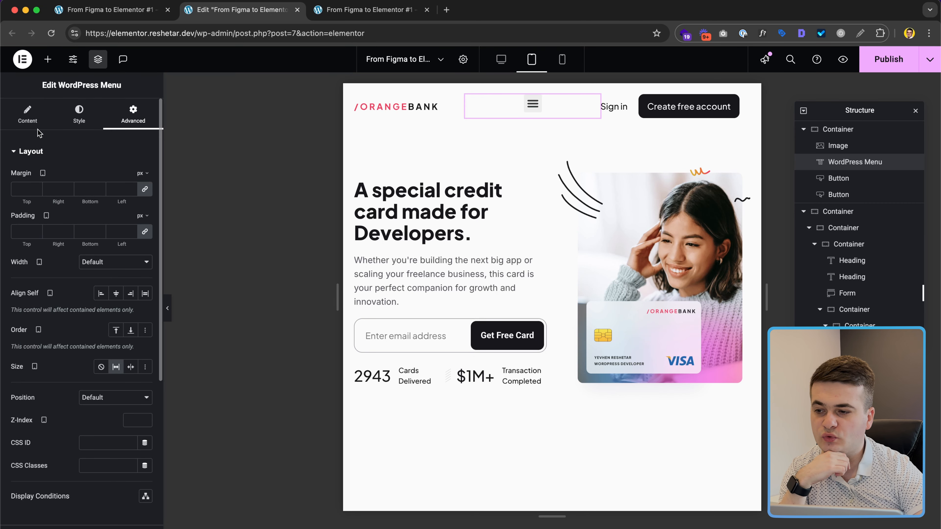
{"action": "left_click", "coordinate": [27, 115]}
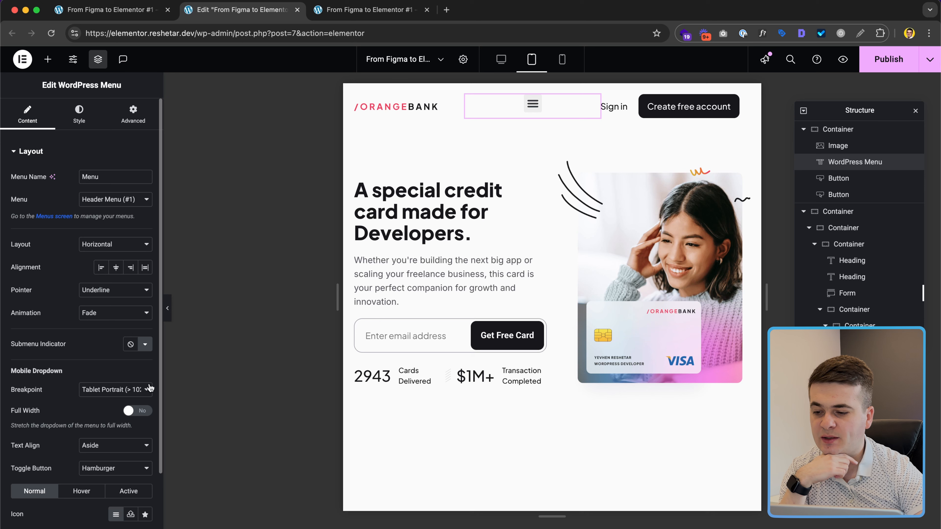
{"action": "left_click", "coordinate": [138, 410]}
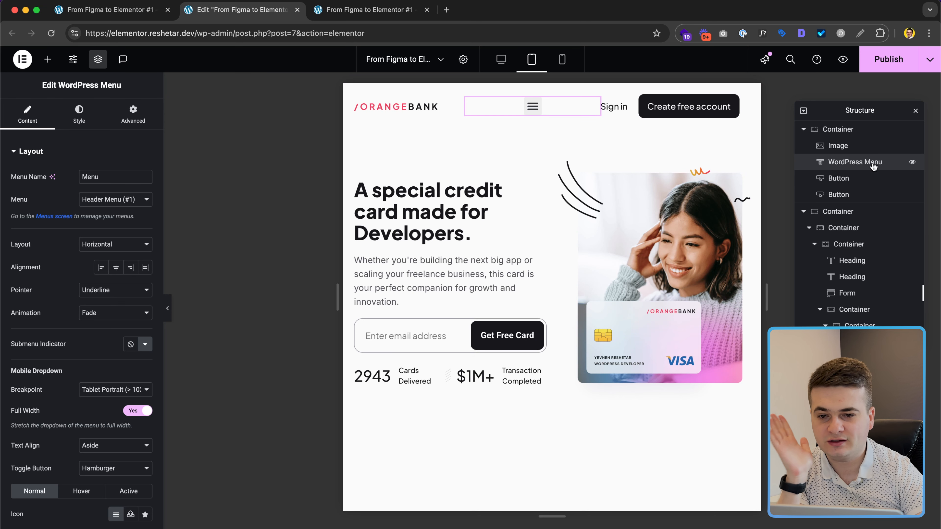
{"action": "left_click", "coordinate": [144, 125]}
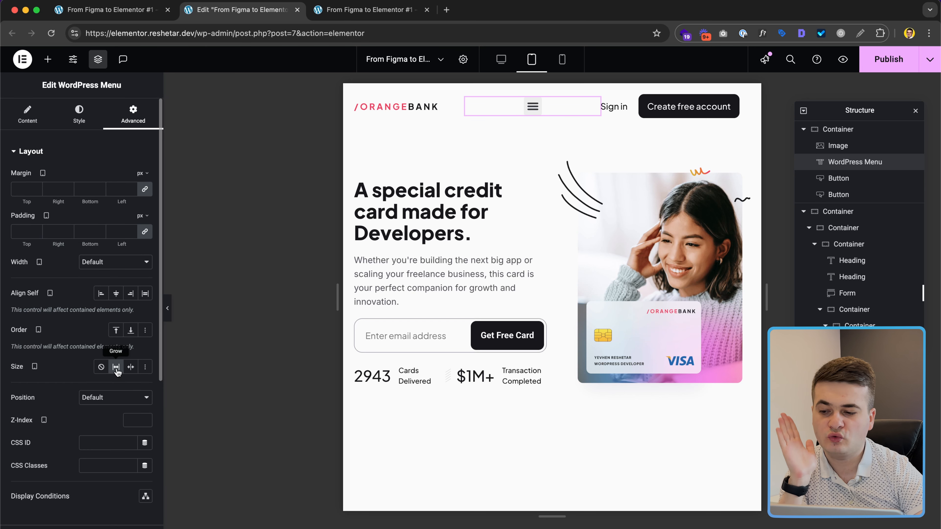
{"action": "left_click", "coordinate": [103, 368]}
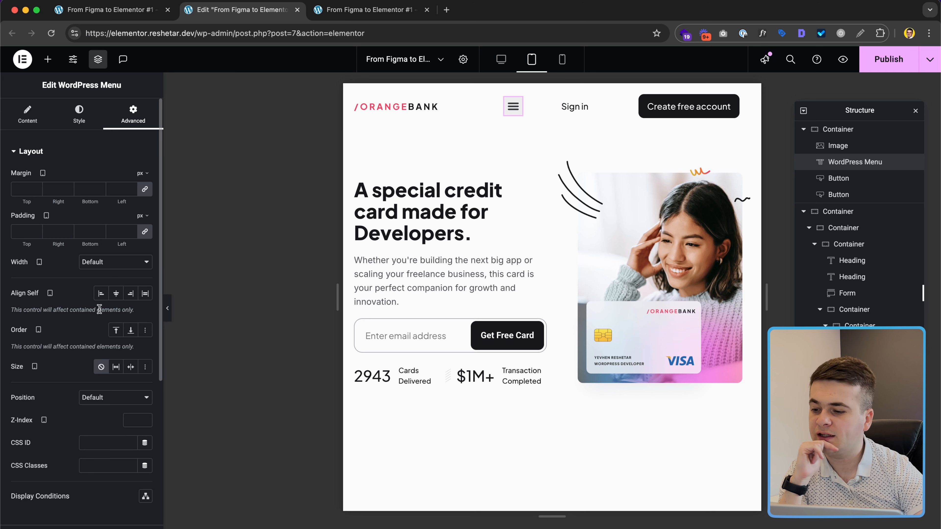
{"action": "left_click", "coordinate": [131, 330]}
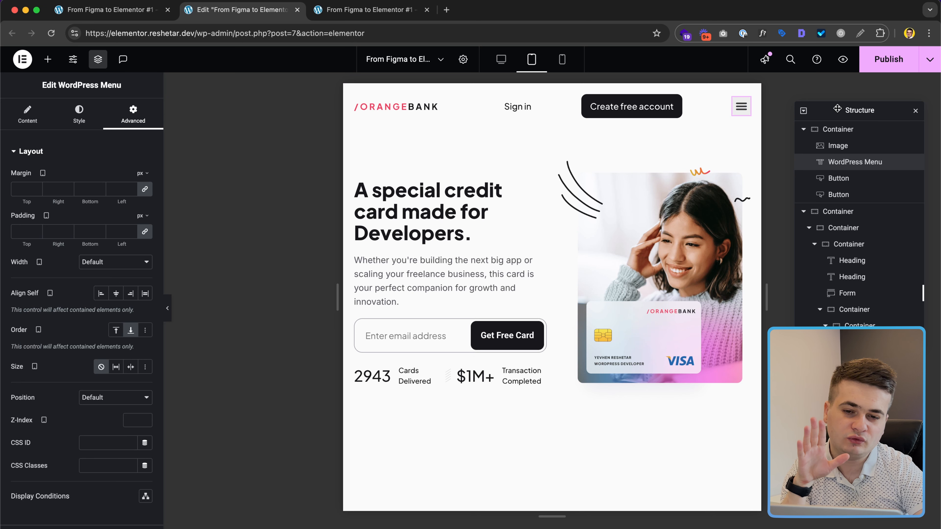
Step: Set the logo size to Grow and give the menu toggle icon colour #18181B
{"action": "left_click", "coordinate": [448, 105]}
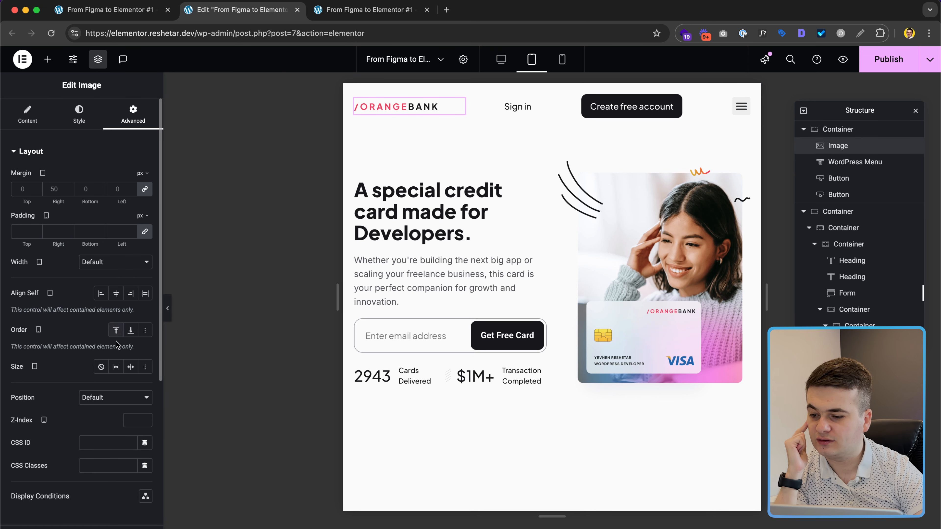
{"action": "left_click", "coordinate": [116, 368]}
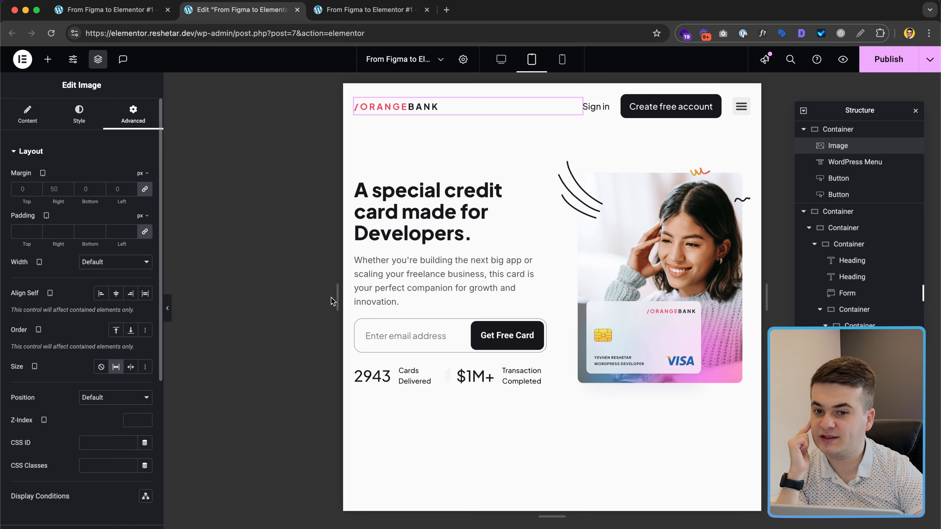
{"action": "left_click", "coordinate": [742, 107]}
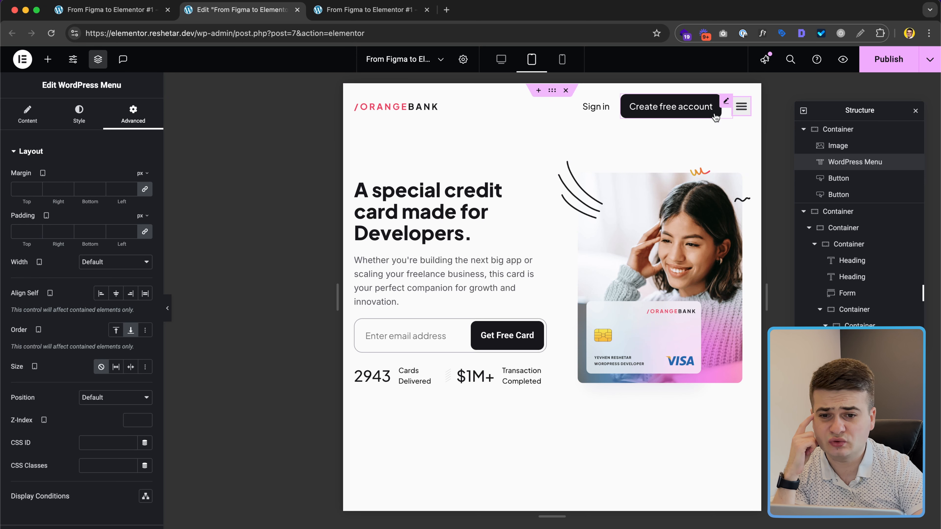
{"action": "left_click", "coordinate": [79, 115]}
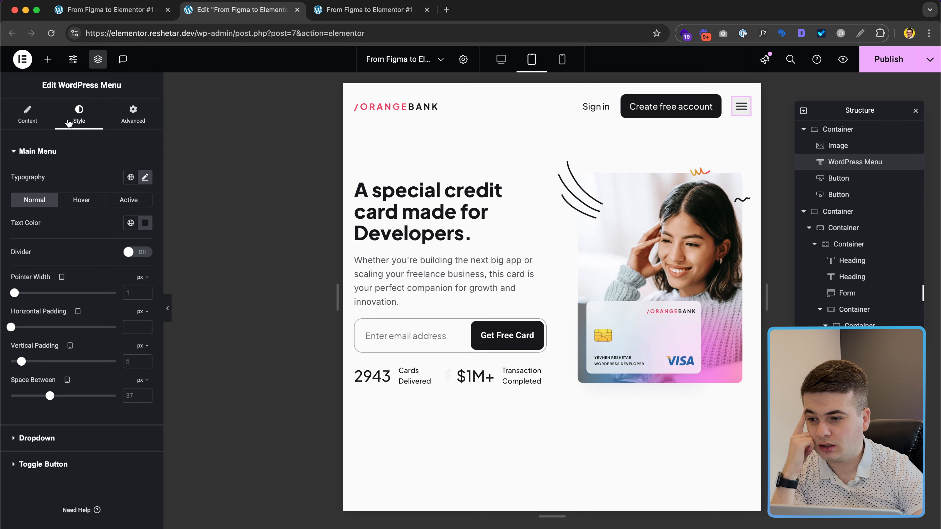
{"action": "left_click", "coordinate": [77, 466]}
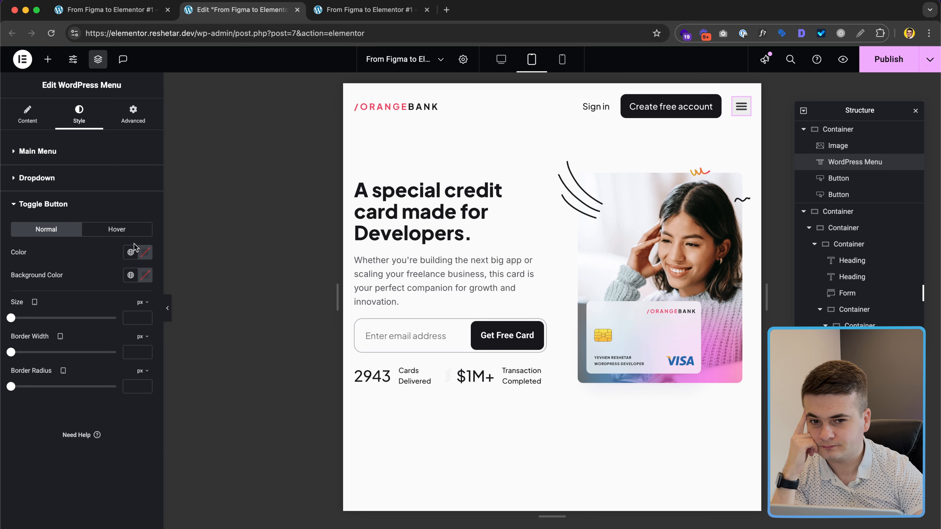
{"action": "left_click", "coordinate": [145, 252]}
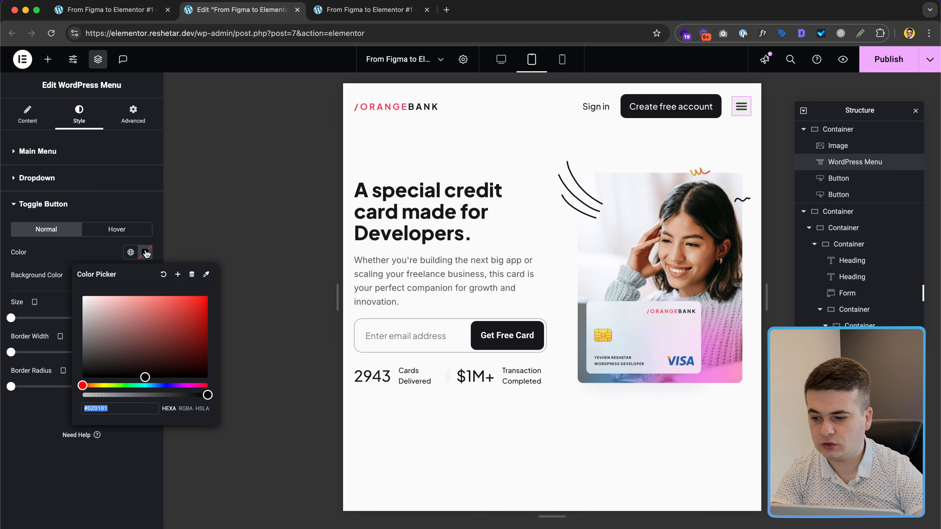
{"action": "key", "text": "shift+super+v"}
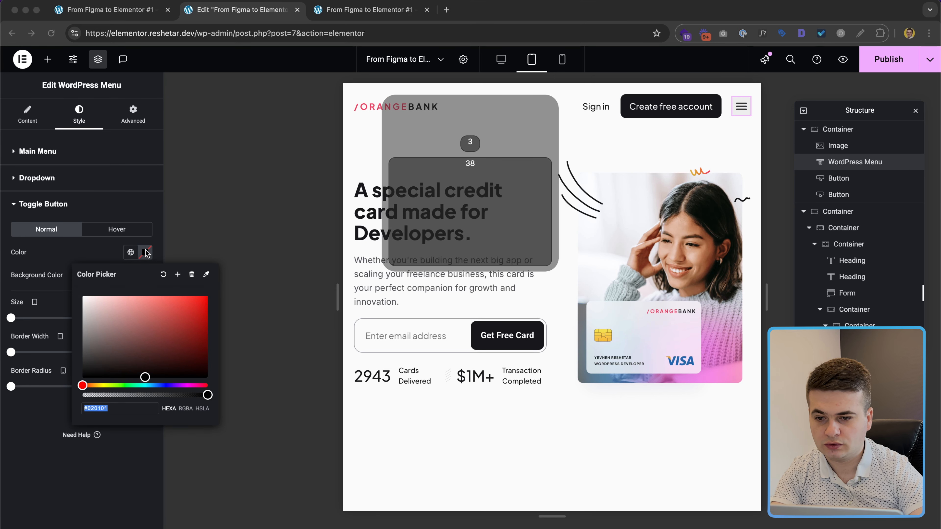
{"action": "key", "text": "Down"}
{"action": "key", "text": "Down"}
{"action": "key", "text": "Down"}
{"action": "key", "text": "Down"}
{"action": "key", "text": "Down"}
{"action": "key", "text": "Up"}
{"action": "key", "text": "Return"}
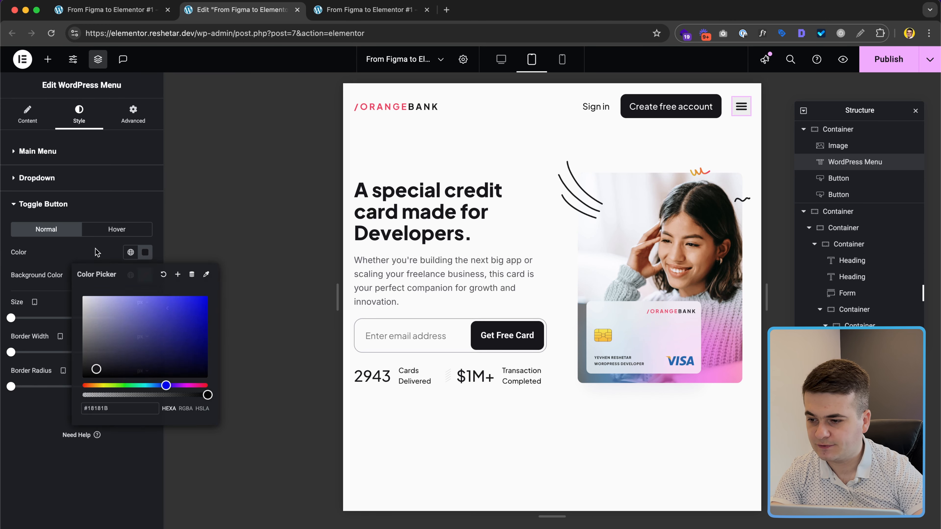
Step: Clear the toggle's background colour and border width, then preview the dropdown
{"action": "left_click", "coordinate": [143, 252]}
{"action": "left_click", "coordinate": [148, 275]}
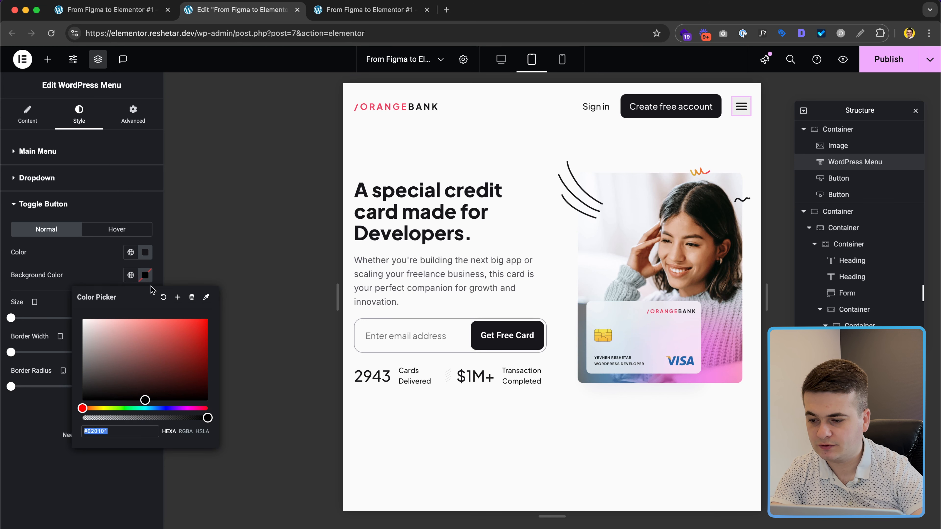
{"action": "key", "text": "Right"}
{"action": "type", "text": "00"}
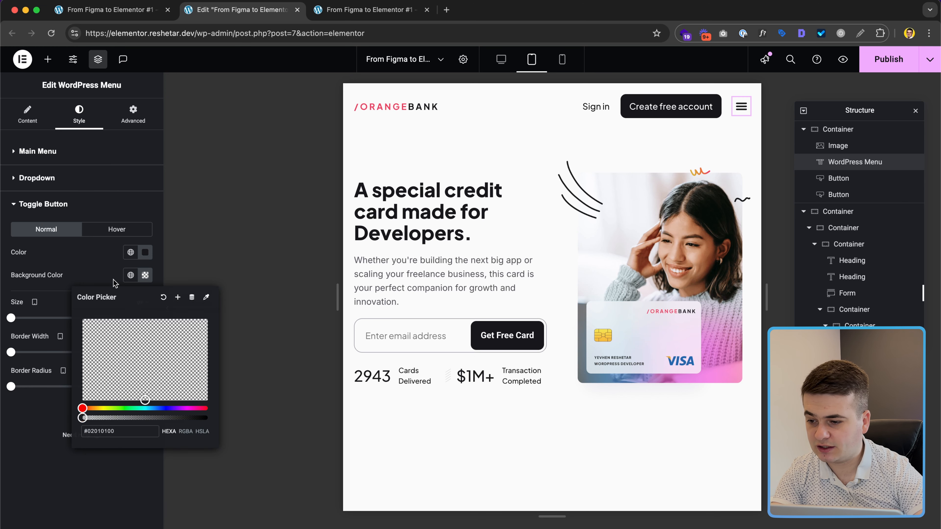
{"action": "left_click", "coordinate": [114, 283]}
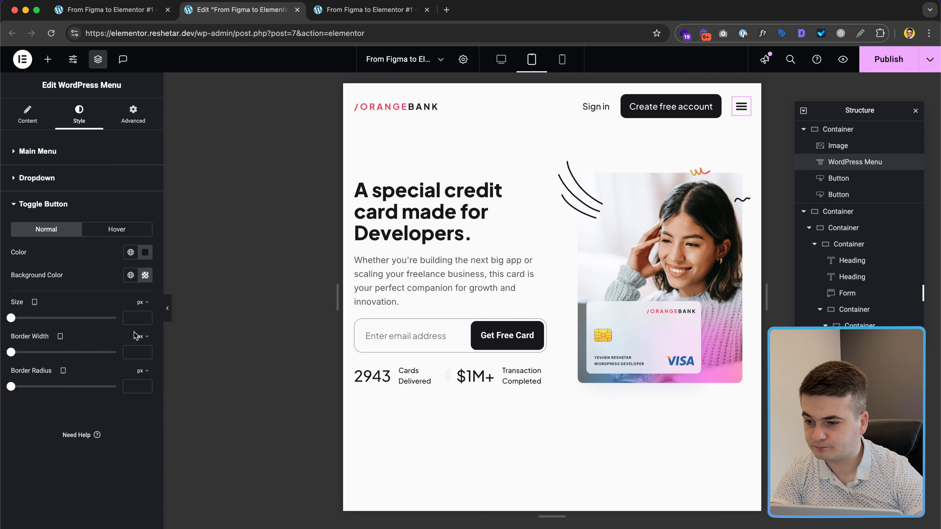
{"action": "type", "text": "1"}
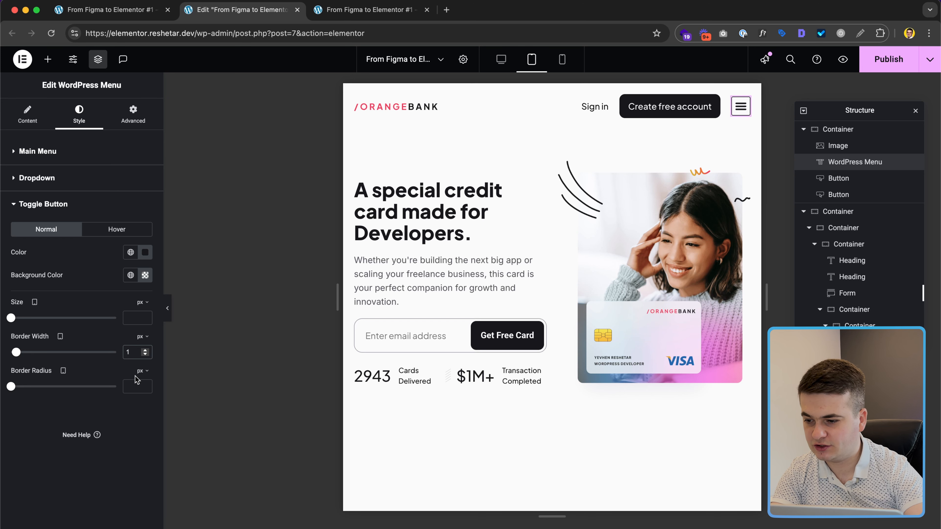
{"action": "key", "text": "BackSpace"}
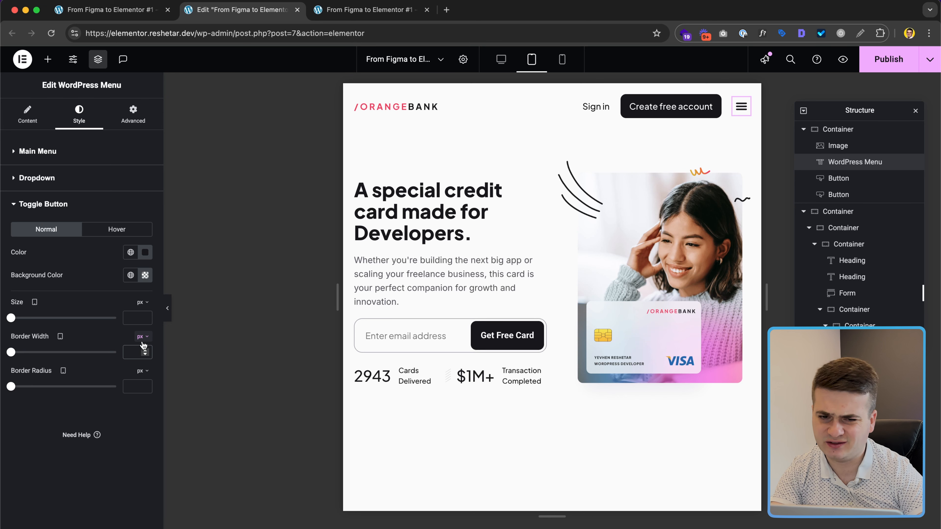
{"action": "left_click", "coordinate": [145, 275]}
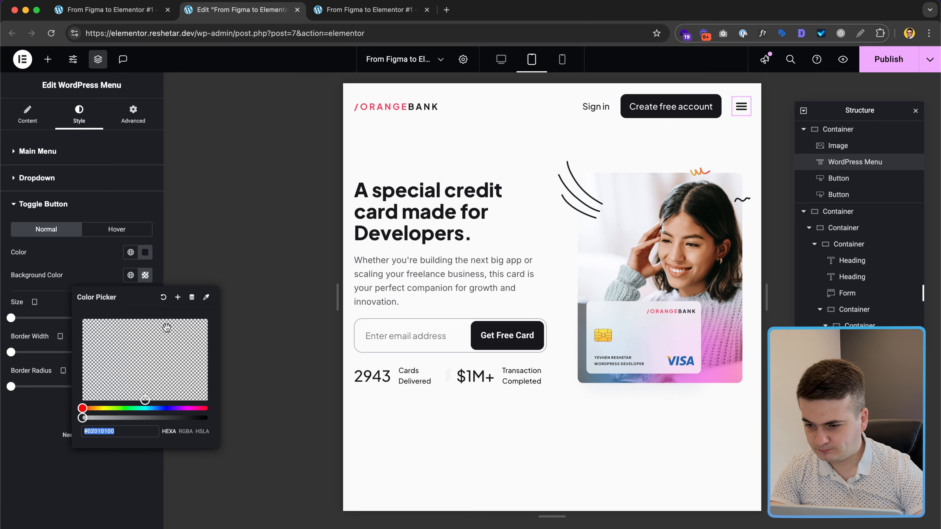
{"action": "left_click", "coordinate": [163, 297]}
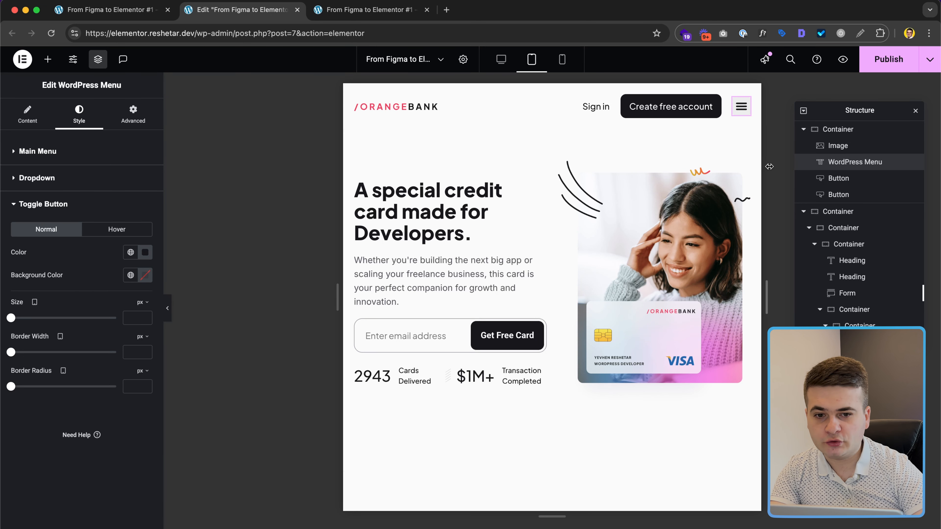
{"action": "left_click", "coordinate": [741, 112]}
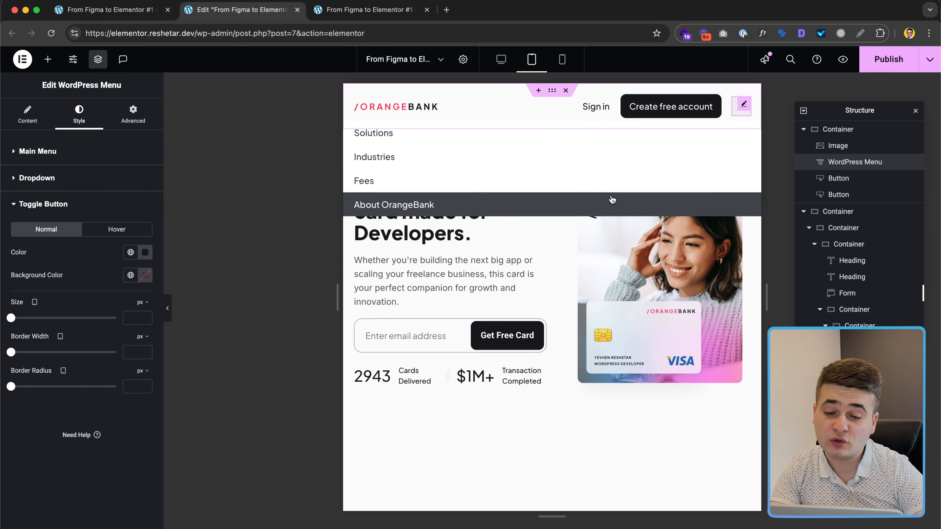
{"action": "left_click", "coordinate": [741, 106]}
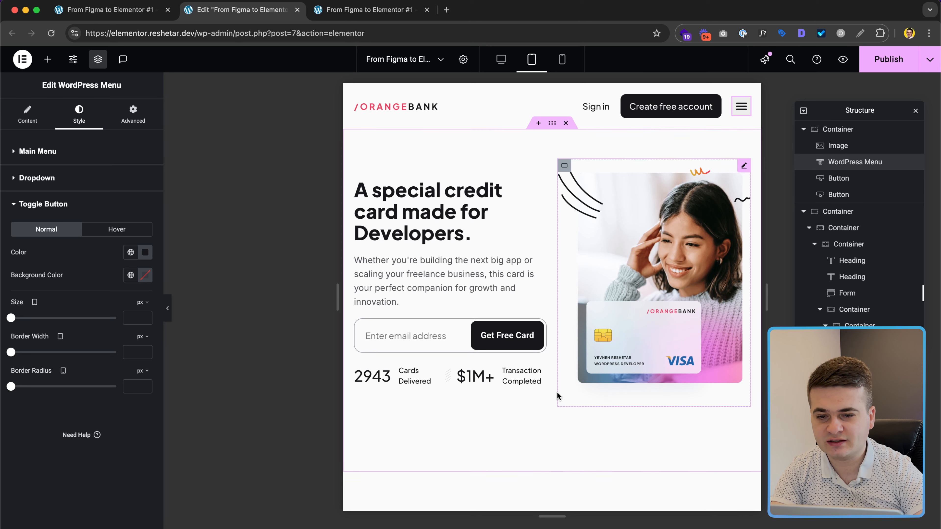
{"action": "left_click", "coordinate": [552, 122]}
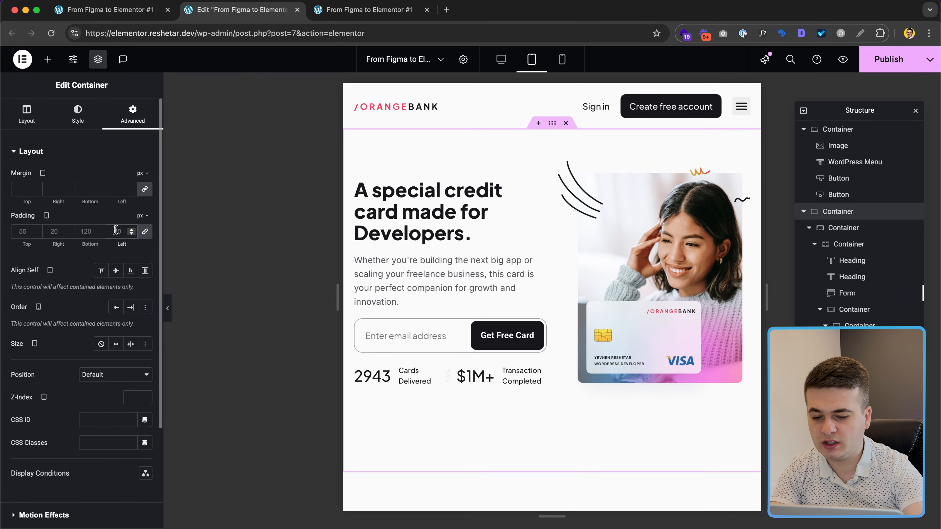
Step: Set hero padding to 30 top, 20 sides, 80 bottom and publish the page
{"action": "left_click", "coordinate": [145, 232]}
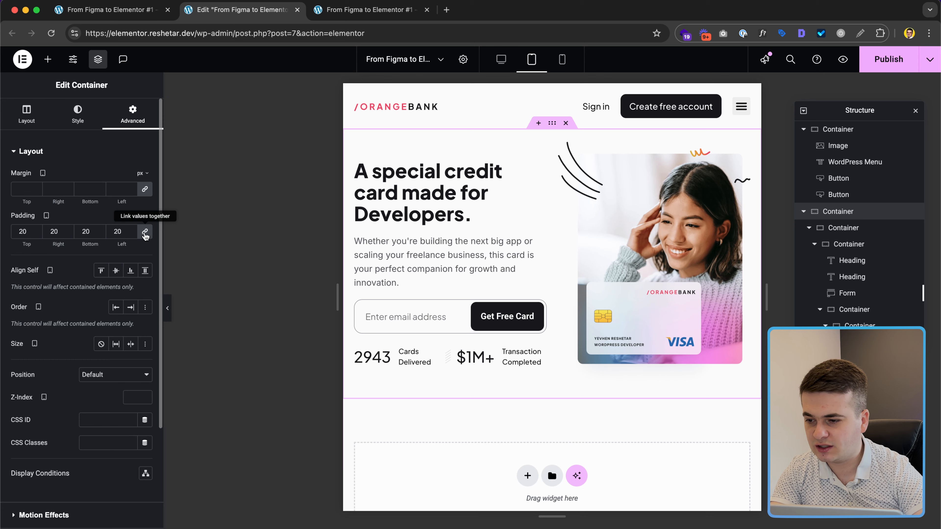
{"action": "type", "text": "30"}
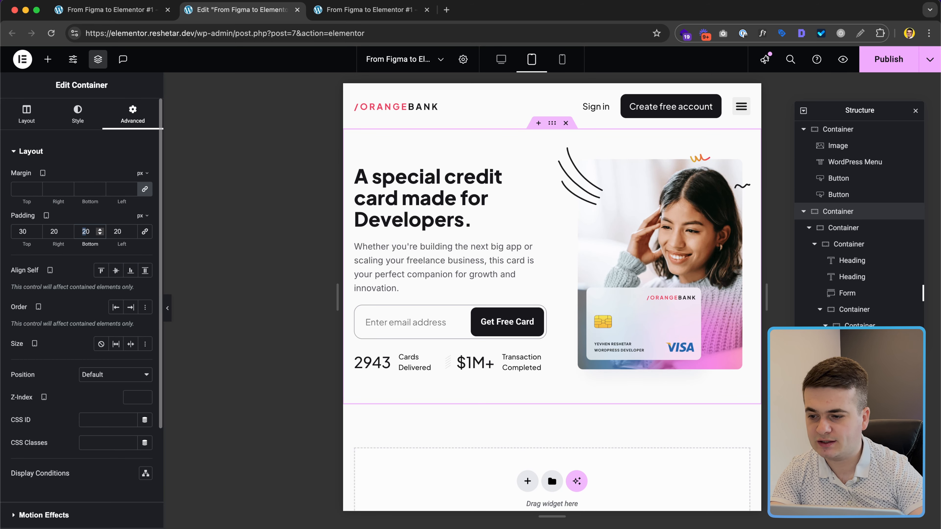
{"action": "type", "text": "80"}
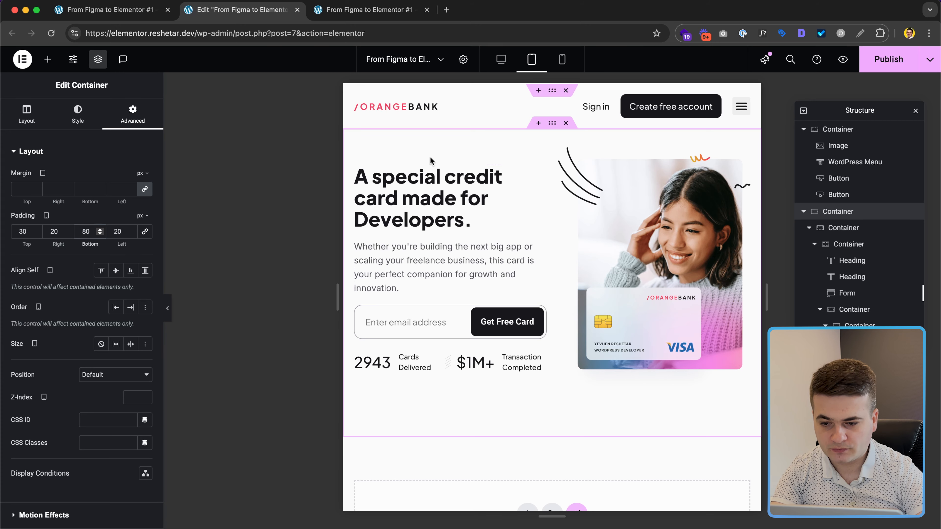
{"action": "left_click", "coordinate": [871, 55]}
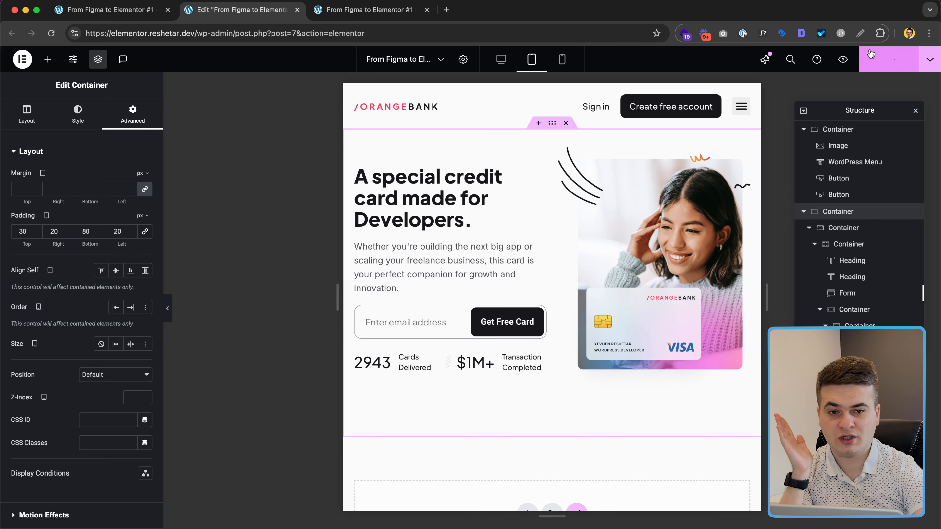
Step: Preview the published hero in DevTools as an iPad in landscape and portrait
{"action": "left_click", "coordinate": [367, 9]}
{"action": "key", "text": "super+r"}
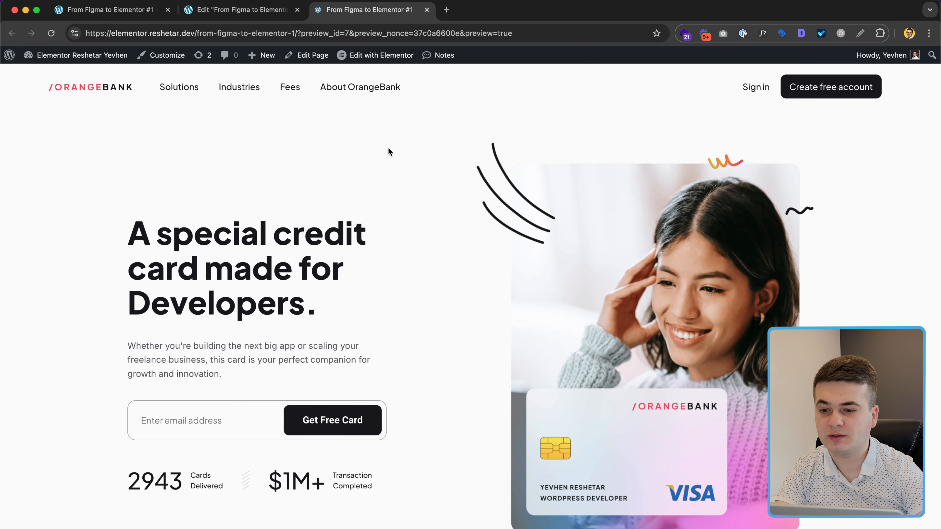
{"action": "key", "text": "super+alt+i"}
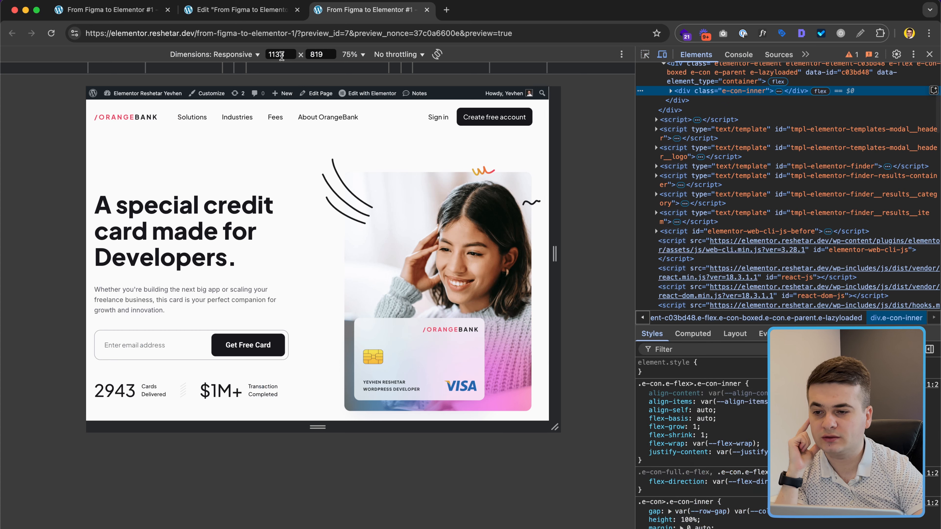
{"action": "left_click", "coordinate": [215, 54]}
{"action": "left_click", "coordinate": [211, 191]}
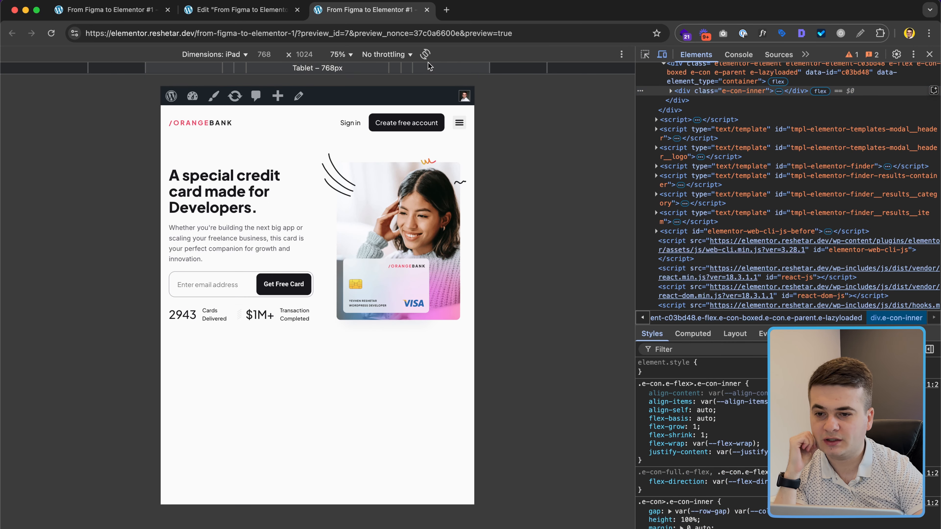
{"action": "left_click", "coordinate": [425, 55]}
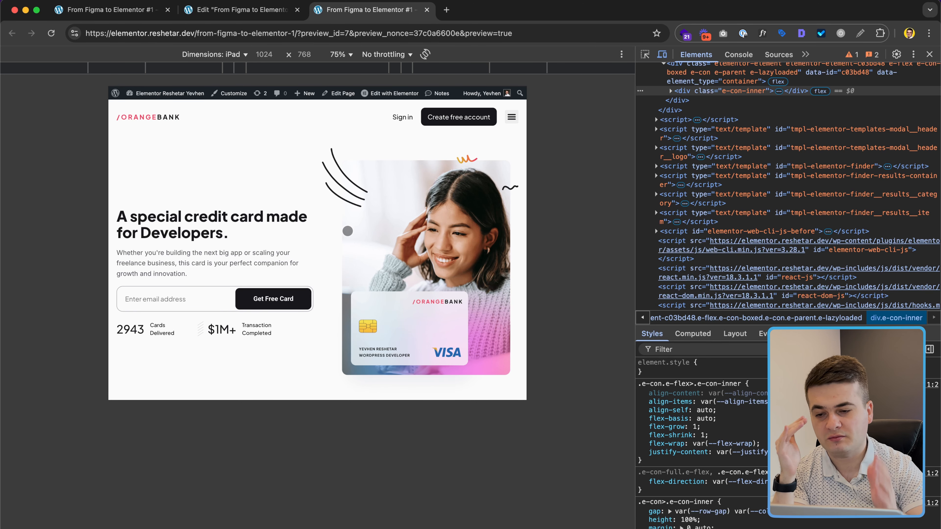
{"action": "left_click", "coordinate": [425, 55]}
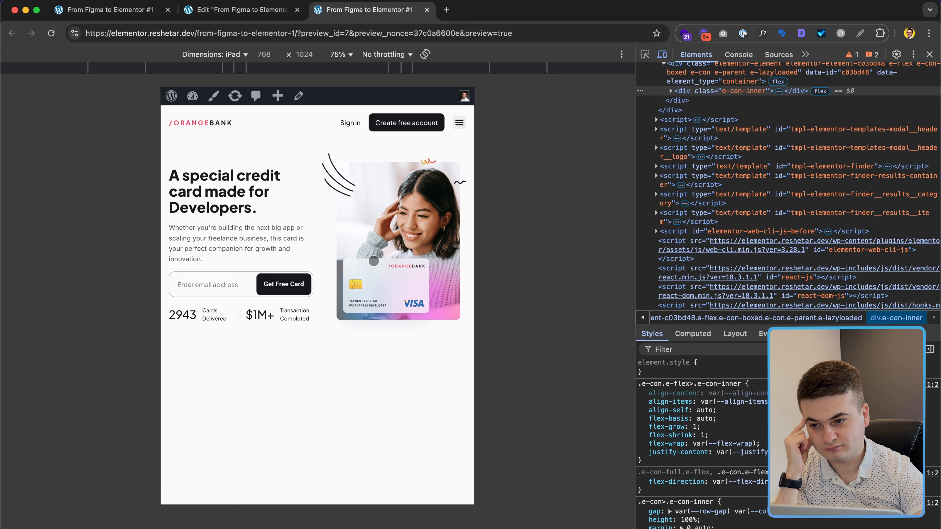
{"action": "left_click", "coordinate": [262, 15]}
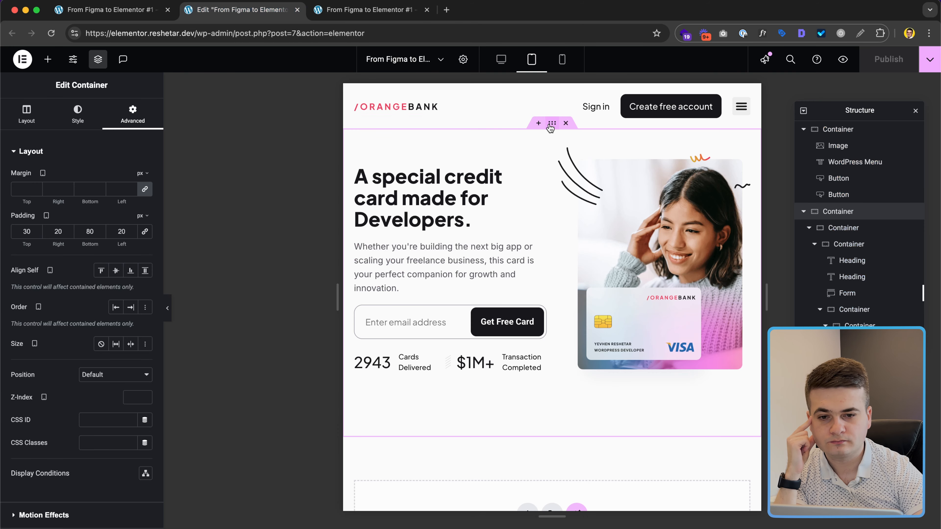
Step: Review the hero container's layout and advanced settings and its iPad preview, then return to the editor
{"action": "left_click", "coordinate": [27, 115]}
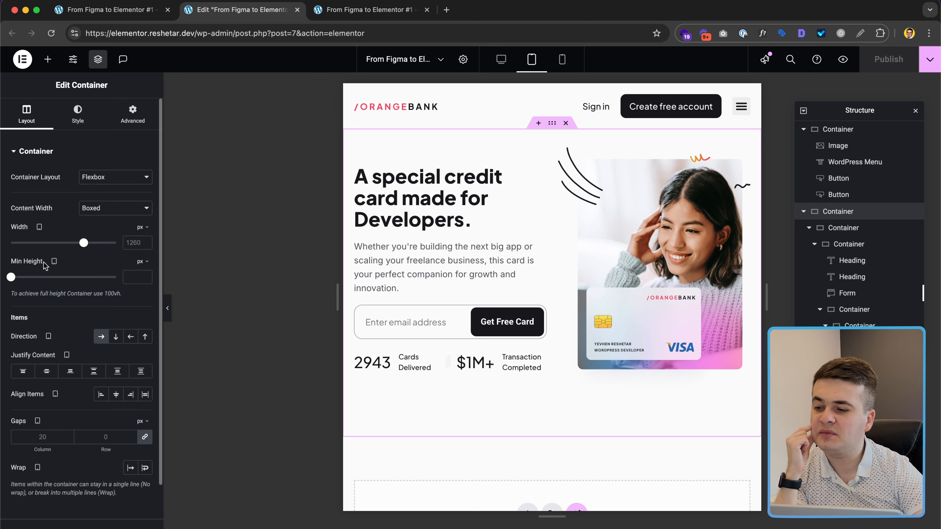
{"action": "left_click", "coordinate": [133, 114]}
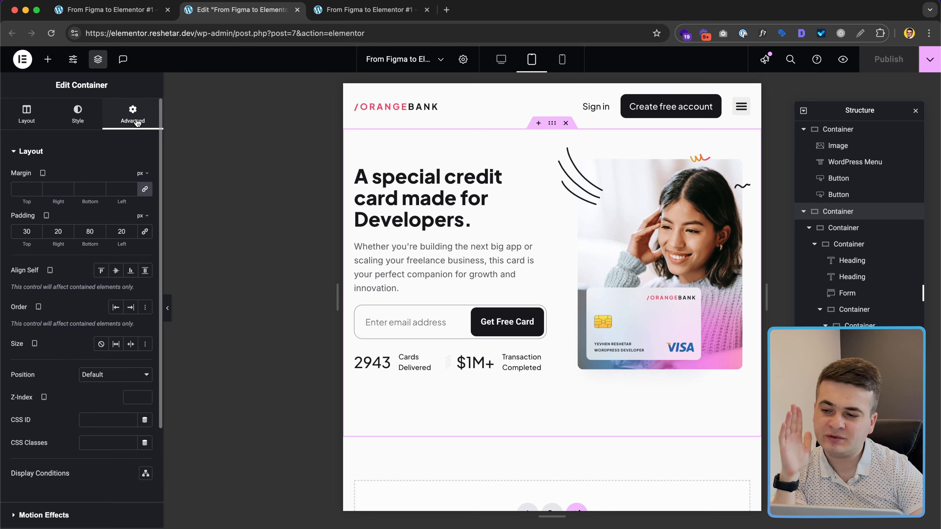
{"action": "left_click", "coordinate": [370, 10]}
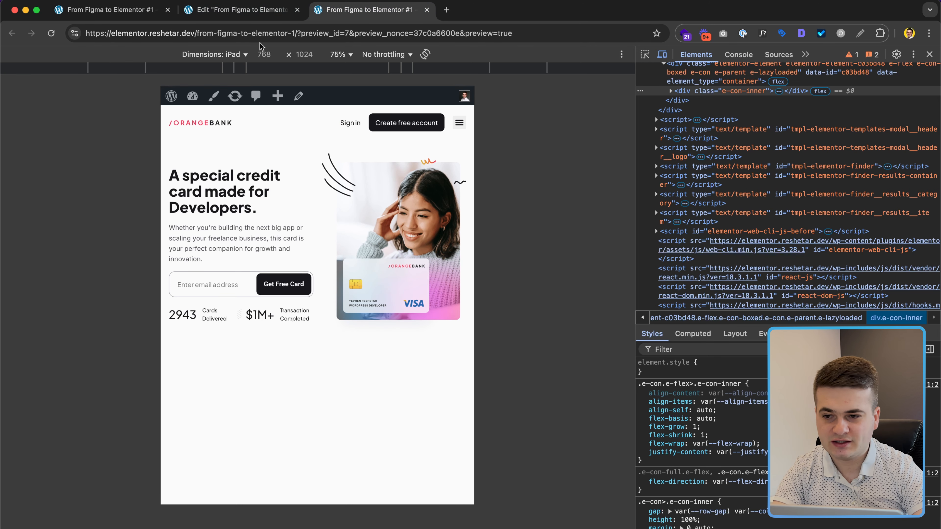
{"action": "left_click", "coordinate": [248, 12]}
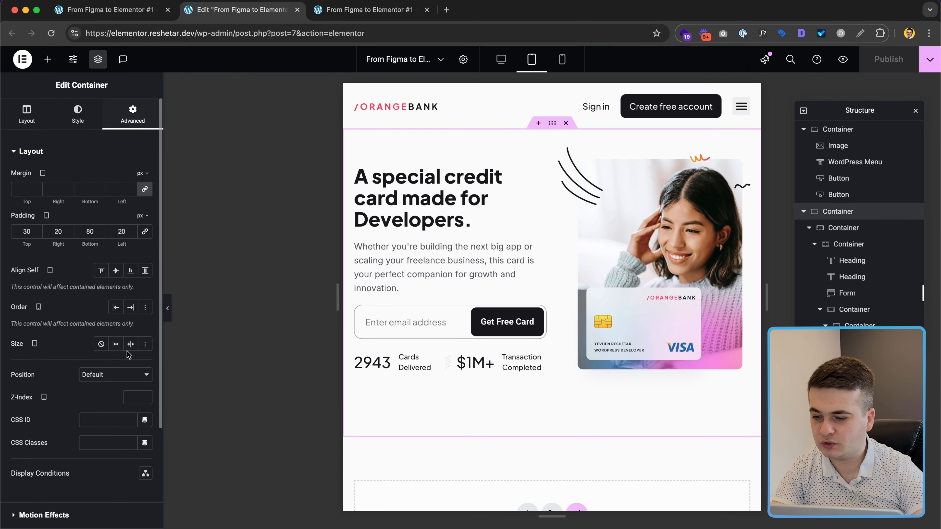
Step: Expand the hero container's Custom CSS section and copy the 1024px media query from Notes
{"action": "scroll", "coordinate": [112, 408], "scroll_direction": "down", "scroll_amount": 5}
{"action": "left_click", "coordinate": [79, 465]}
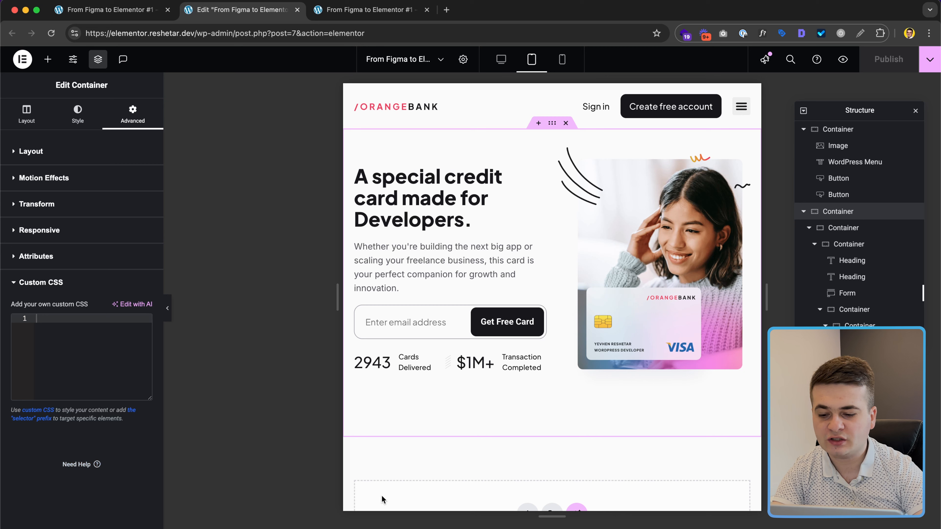
{"action": "left_click", "coordinate": [387, 527]}
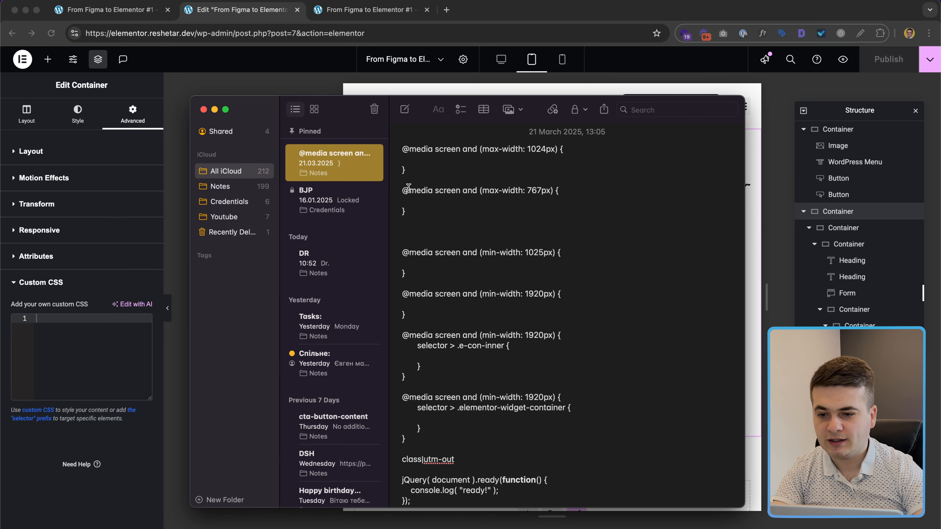
{"action": "left_click", "coordinate": [409, 171]}
{"action": "left_click_drag", "start_coordinate": [410, 170], "coordinate": [401, 148]}
{"action": "key", "text": "super+c"}
{"action": "left_click", "coordinate": [94, 366]}
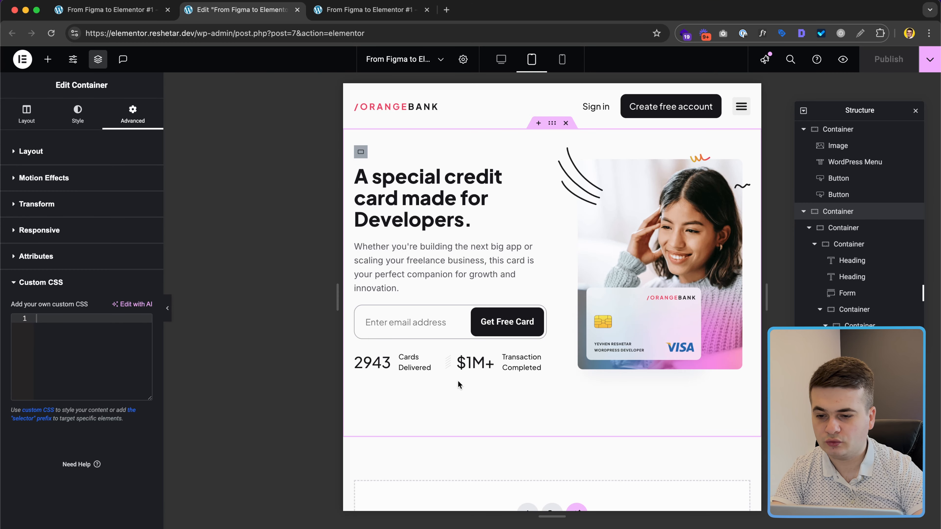
Step: Paste the 1024px media query into Custom CSS and duplicate its max-width condition
{"action": "key", "text": "super+v"}
{"action": "key", "text": "Up"}
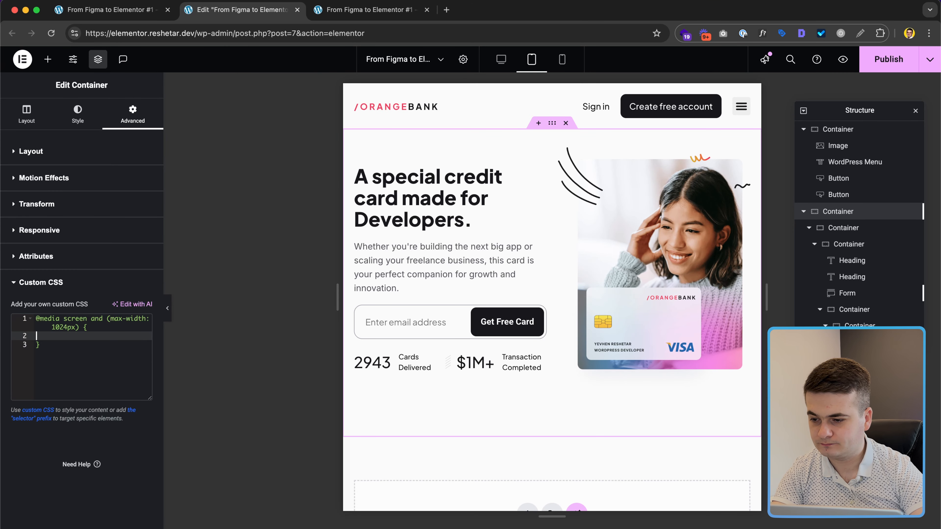
{"action": "key", "text": "Up"}
{"action": "key", "text": "Right"}
{"action": "key", "text": "Up"}
{"action": "key", "text": "Up"}
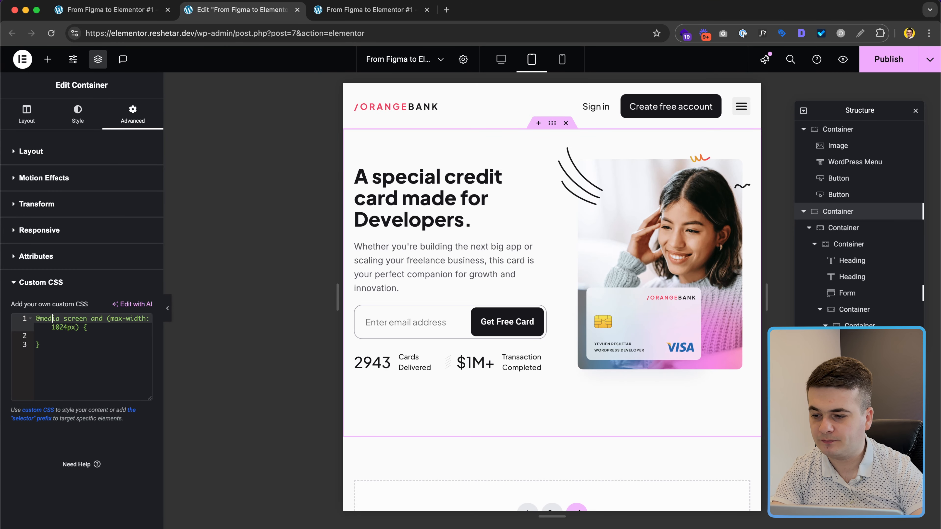
{"action": "key", "text": "shift+Down"}
{"action": "key", "text": "ctrl+c"}
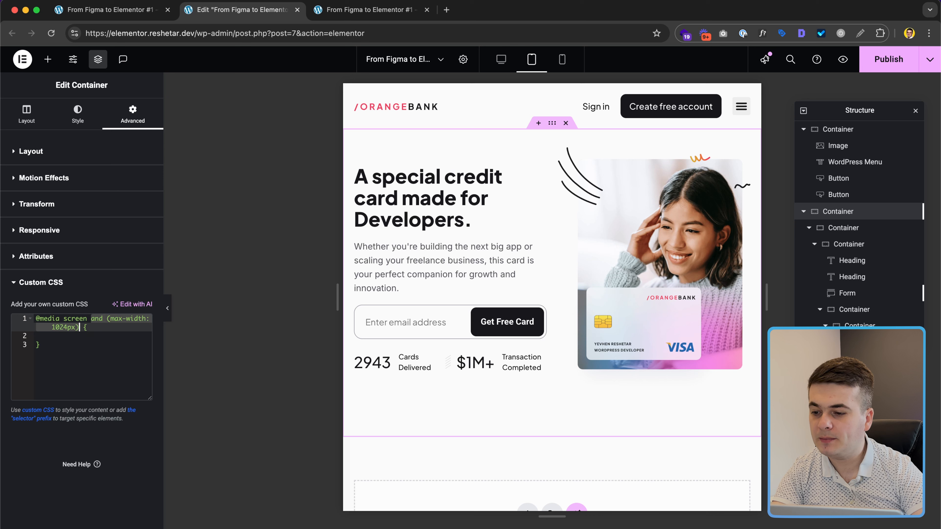
{"action": "key", "text": "Right"}
{"action": "key", "text": "ctrl+v"}
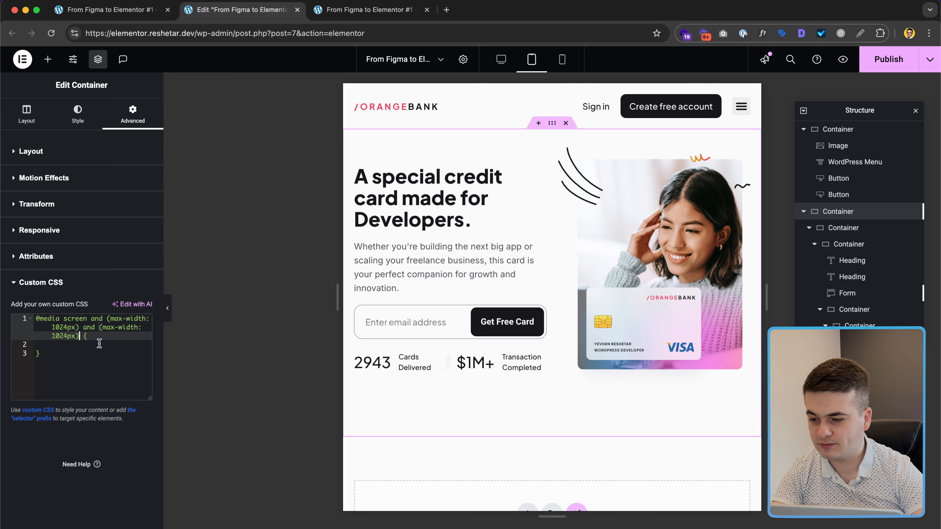
Step: Change the first width condition to min-width: 768px, keeping max-width: 1024px
{"action": "double_click", "coordinate": [119, 318]}
{"action": "type", "text": "min"}
{"action": "left_click", "coordinate": [123, 327]}
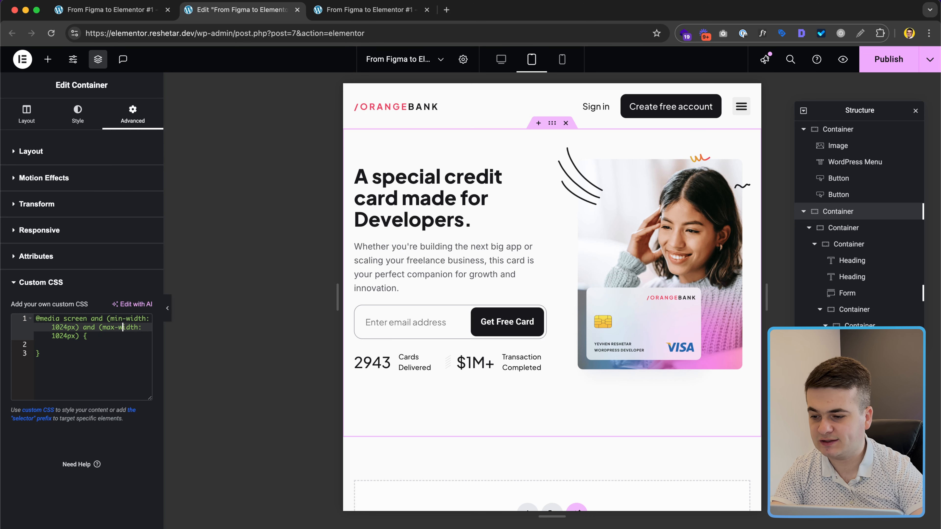
{"action": "type", "text": "76"}
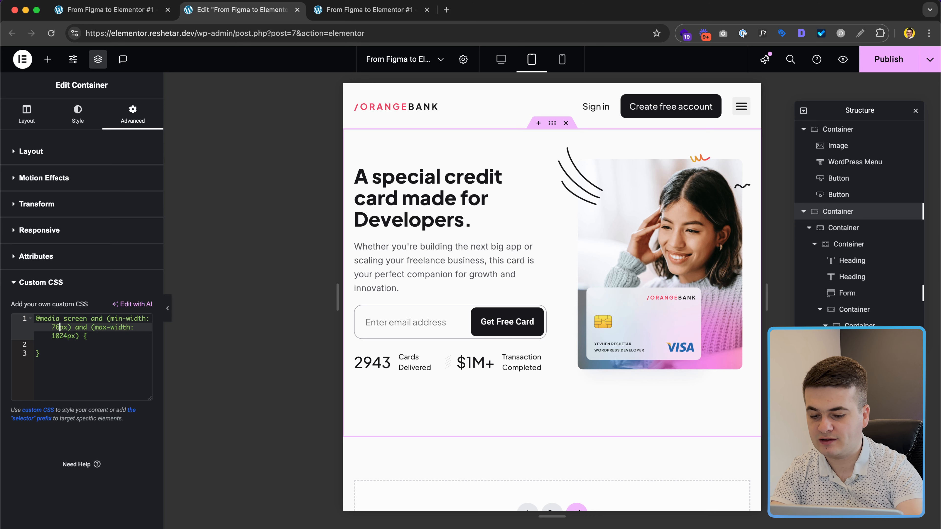
{"action": "type", "text": "8"}
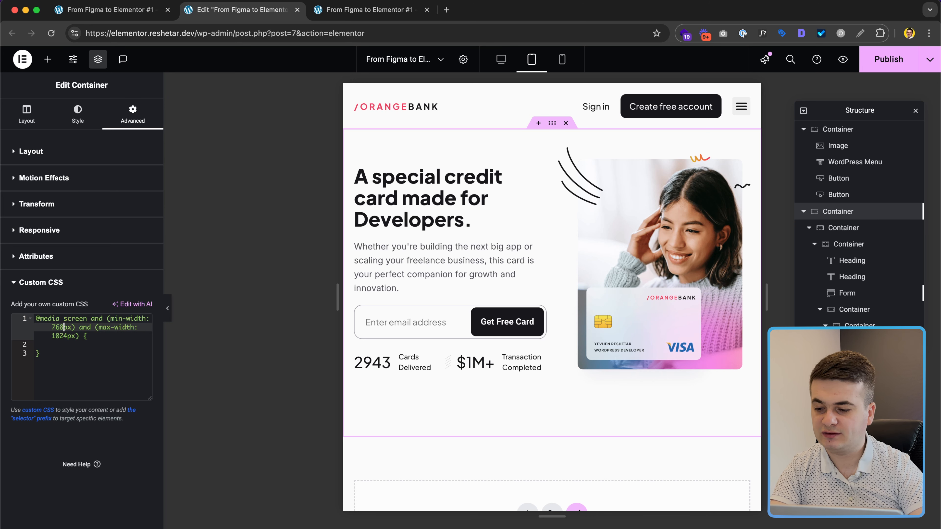
{"action": "key", "text": "Down"}
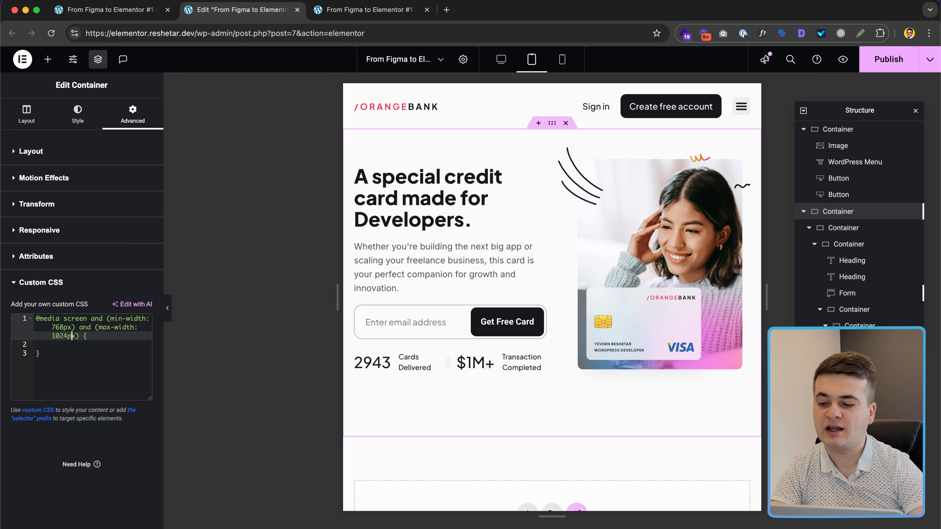
{"action": "left_click_drag", "start_coordinate": [72, 336], "coordinate": [75, 318]}
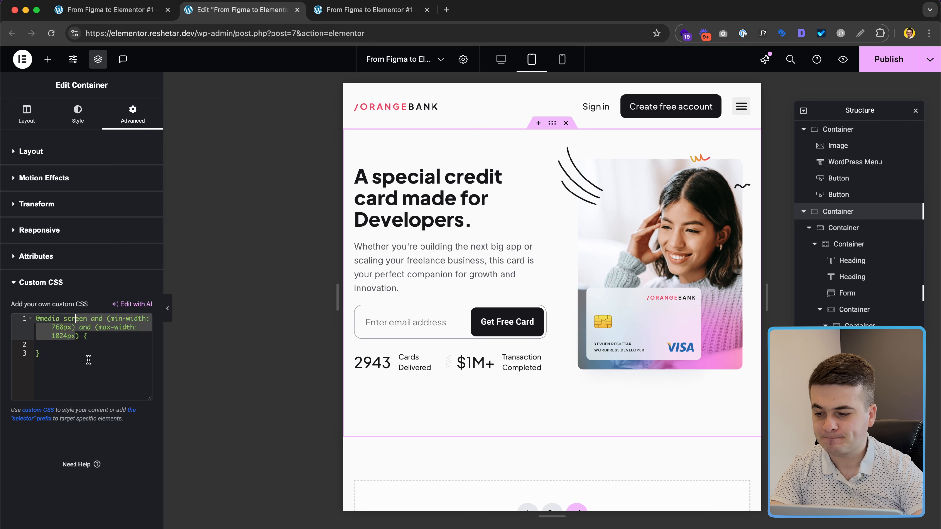
Step: Insert 'selector' on the empty line inside the media query
{"action": "left_click", "coordinate": [91, 347]}
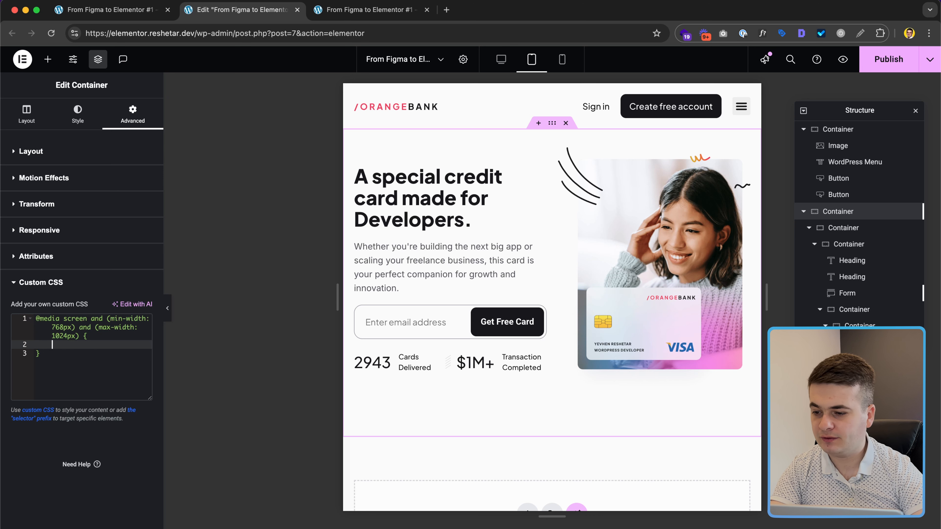
{"action": "type", "text": "s"}
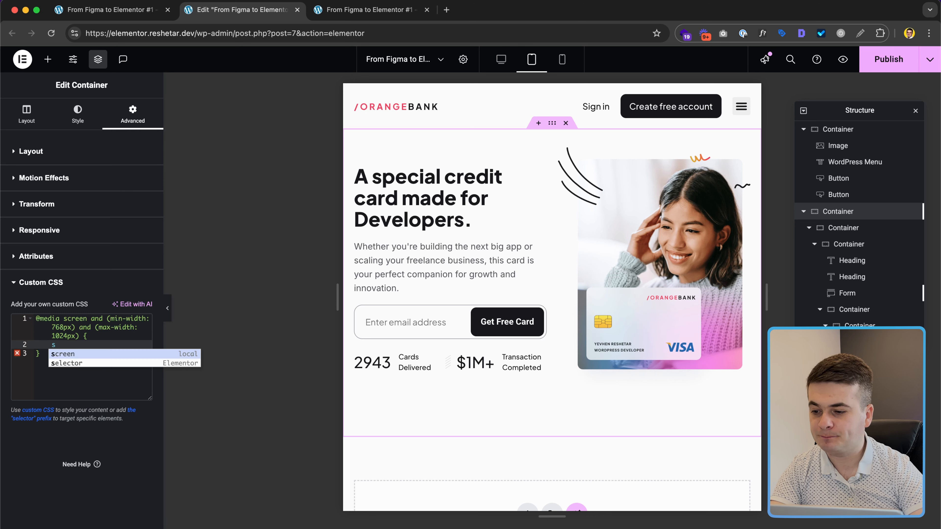
{"action": "key", "text": "Down"}
{"action": "key", "text": "Return"}
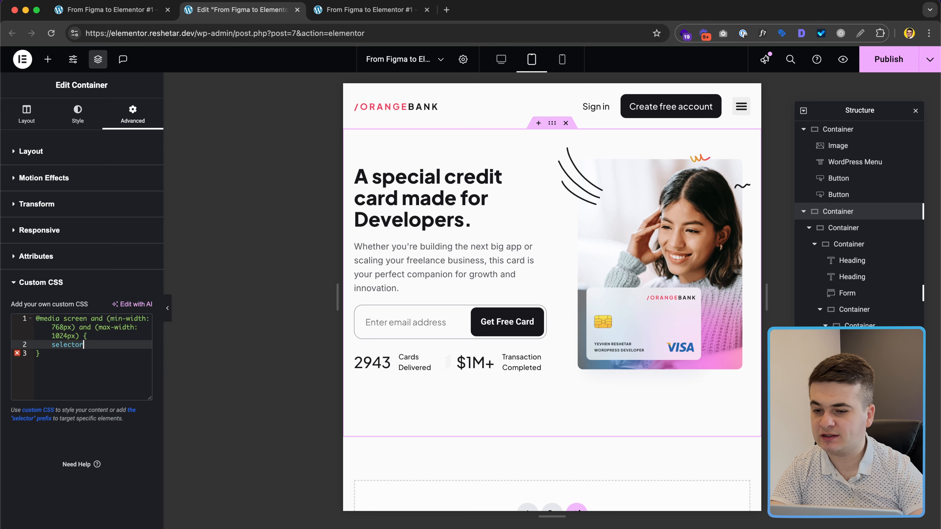
{"action": "left_click", "coordinate": [346, 8]}
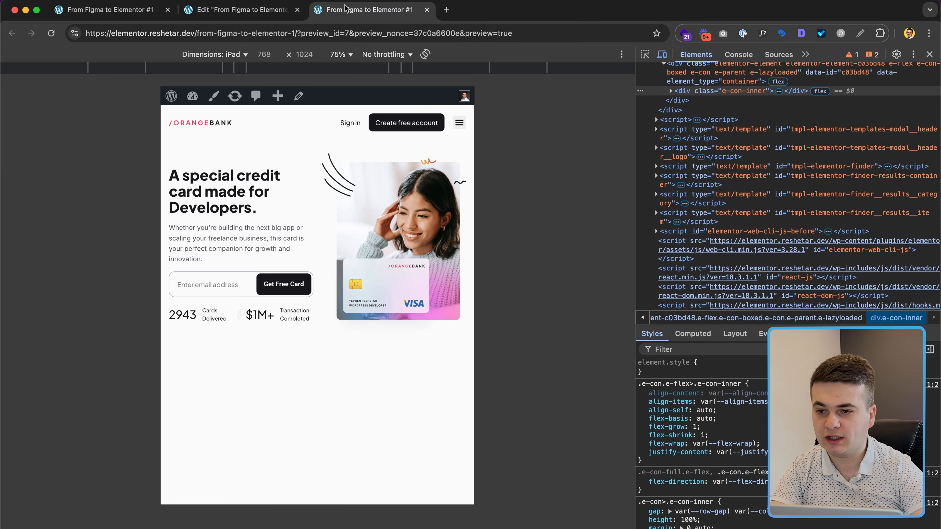
{"action": "left_click", "coordinate": [644, 54]}
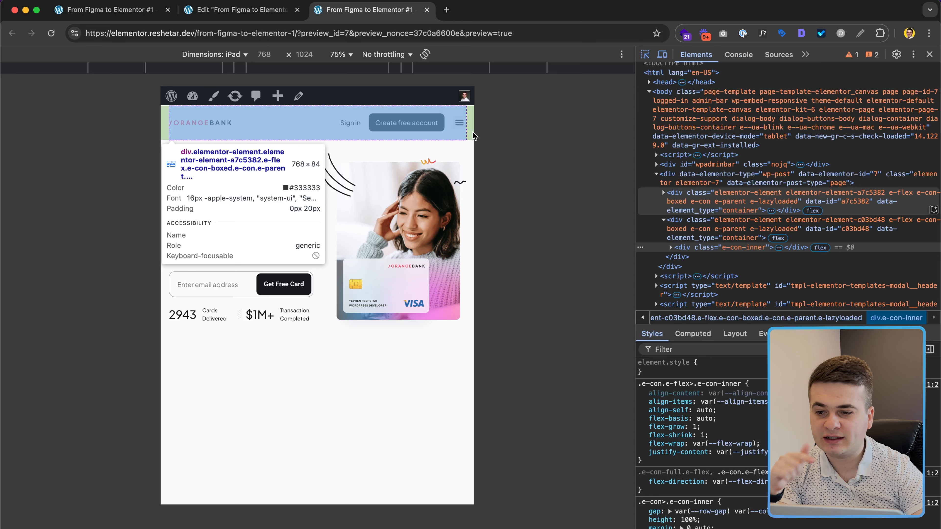
Step: Give selector a rule setting min-height: calc(100vh - 84px) inside the tablet media query
{"action": "left_click", "coordinate": [241, 10]}
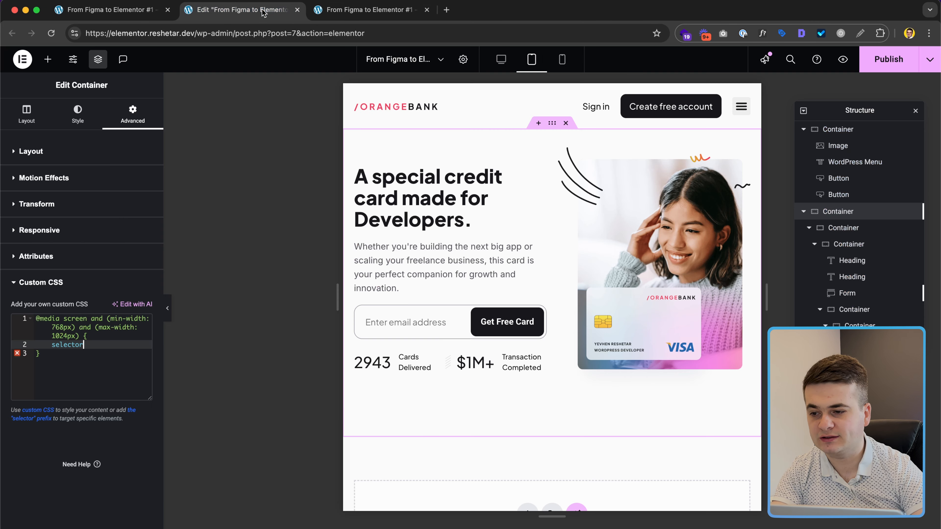
{"action": "type", "text": "{"}
{"action": "key", "text": "Return"}
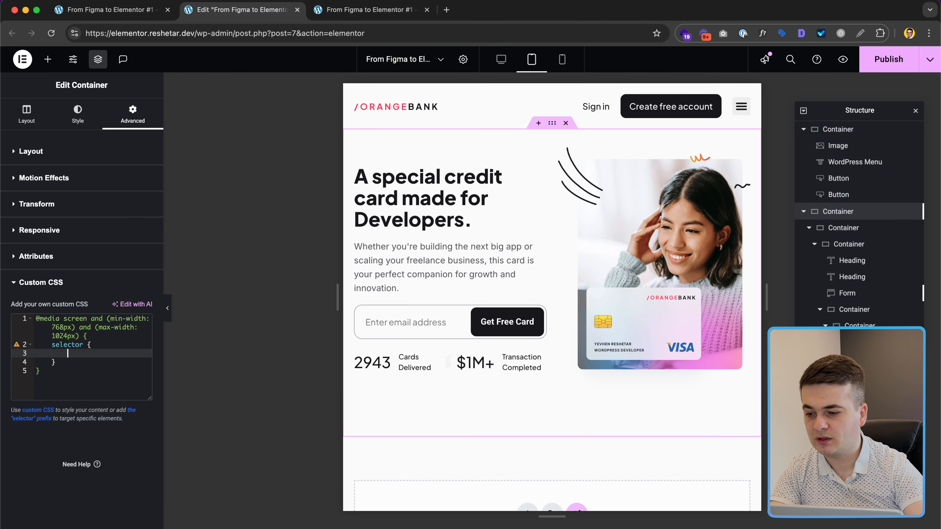
{"action": "type", "text": "min-height: calc(100vh - );"}
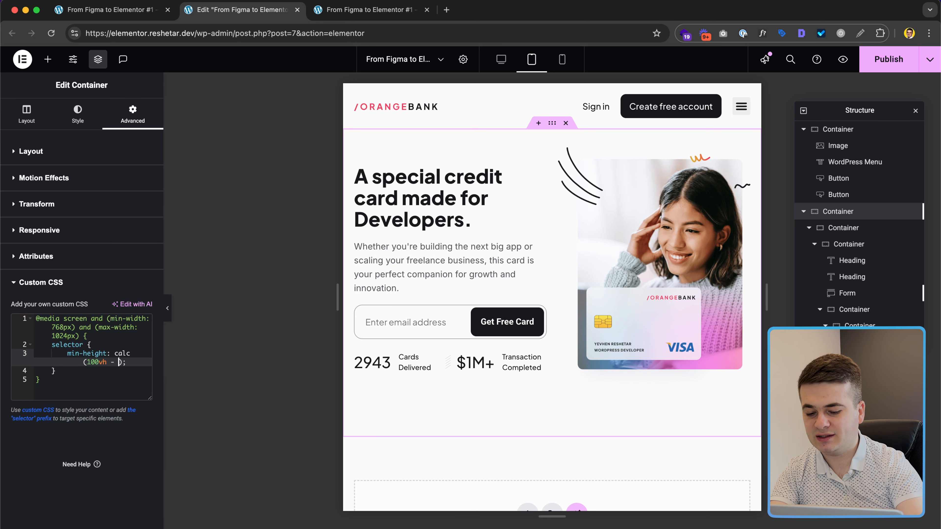
{"action": "type", "text": "84px"}
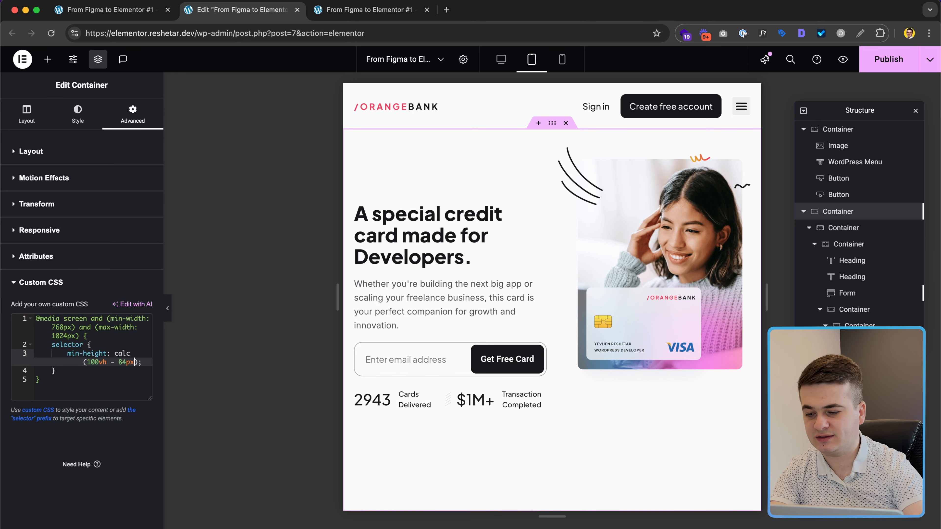
{"action": "key", "text": "shift+Left"}
{"action": "key", "text": "shift+Left"}
{"action": "key", "text": "shift+Left"}
{"action": "key", "text": "shift+Left"}
{"action": "key", "text": "shift+Left"}
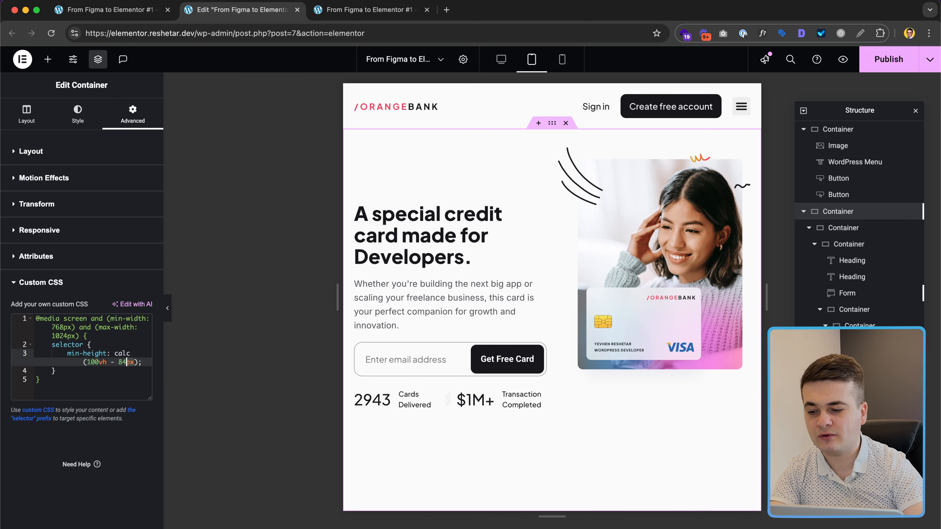
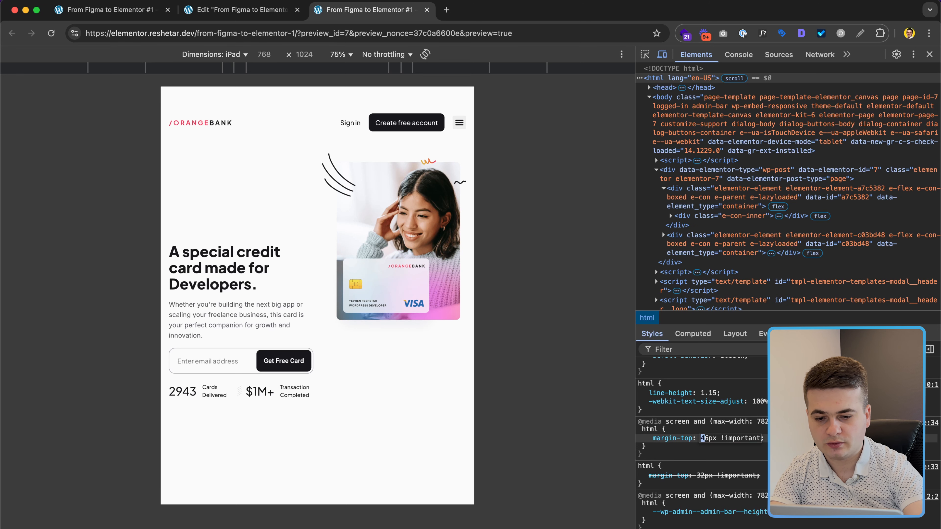
Step: Change the tablet media rule's html margin-top override from 46px to 0px
{"action": "type", "text": "0"}
{"action": "key", "text": "Delete"}
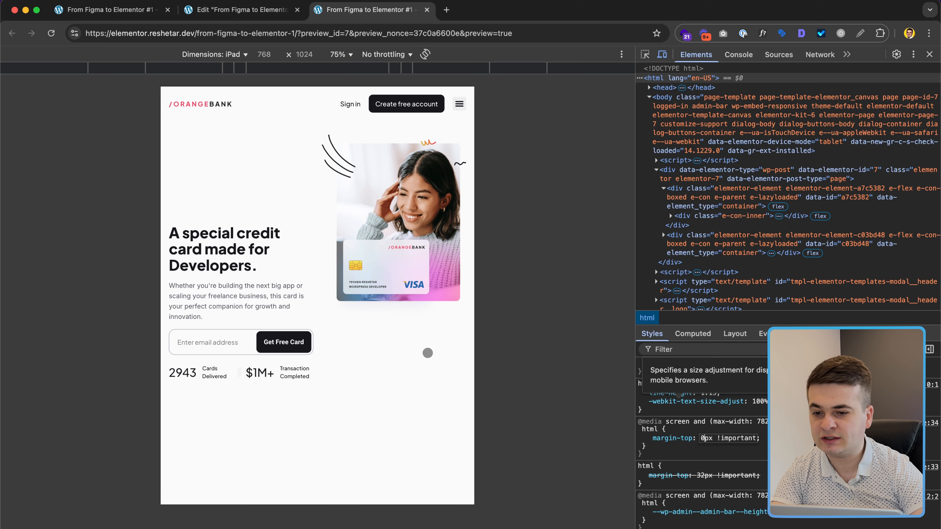
Step: Set the hero image container's Justify Content to Center, then reload the preview tab
{"action": "left_click", "coordinate": [237, 10]}
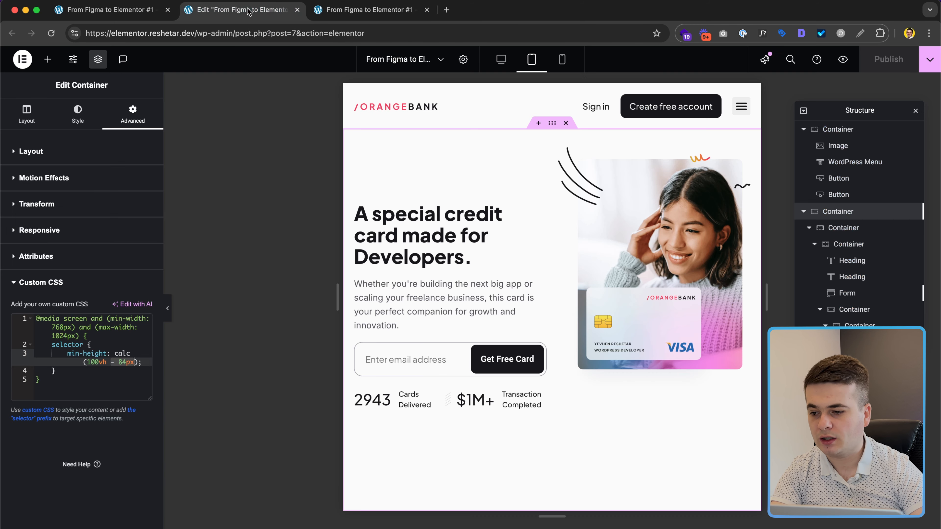
{"action": "left_click", "coordinate": [108, 345]}
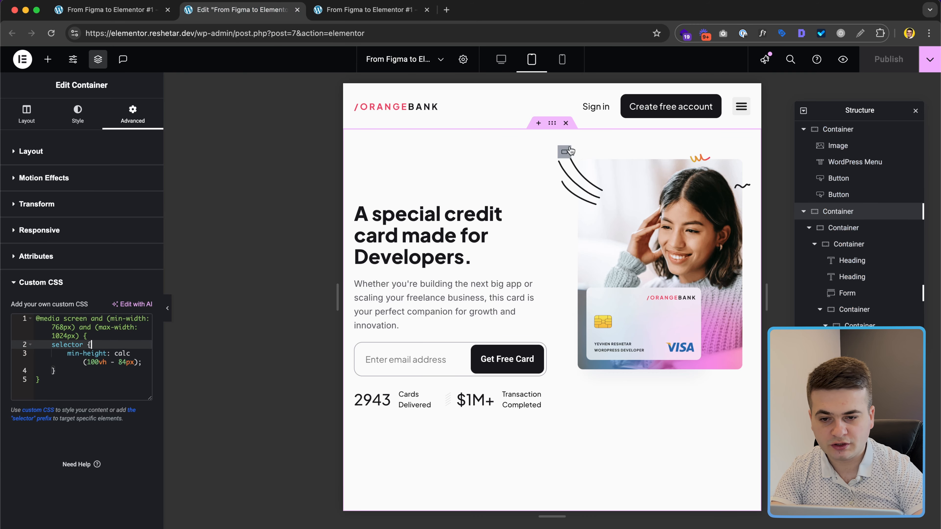
{"action": "left_click", "coordinate": [566, 152]}
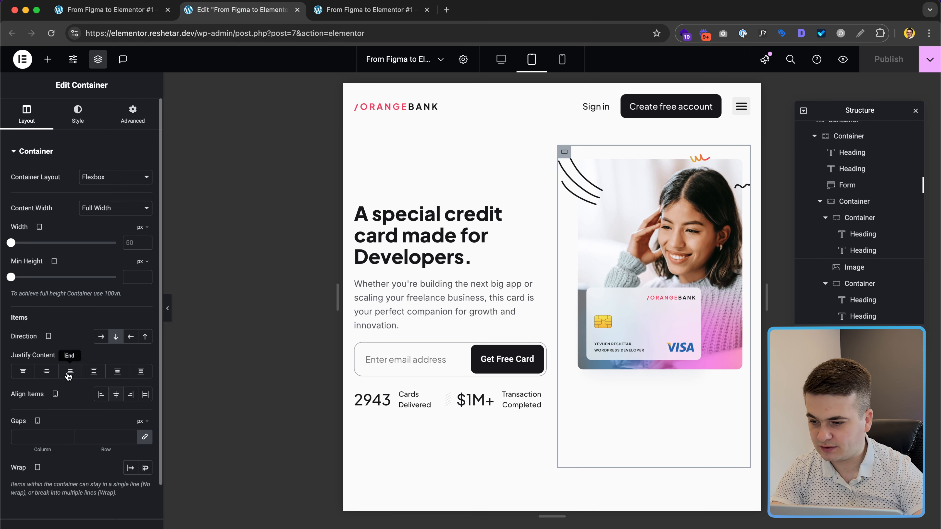
{"action": "left_click", "coordinate": [47, 371]}
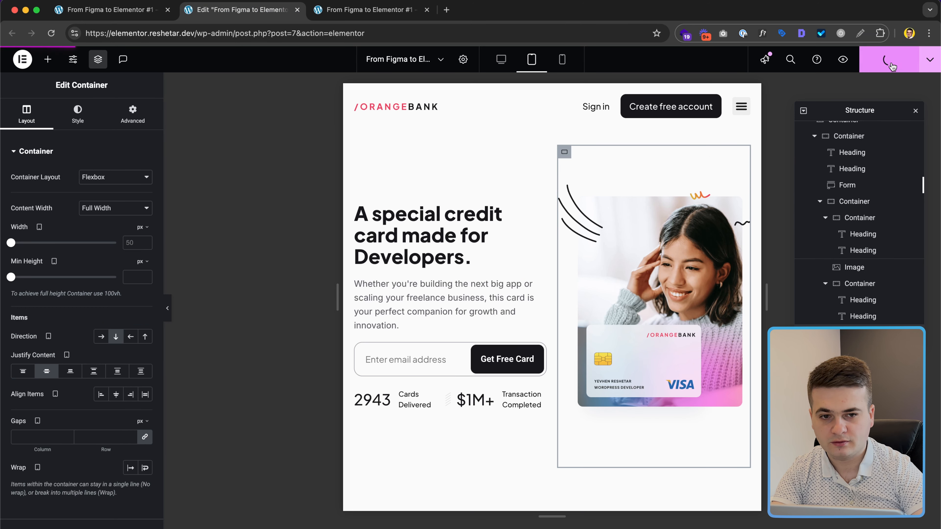
{"action": "left_click", "coordinate": [368, 9]}
{"action": "key", "text": "super+r"}
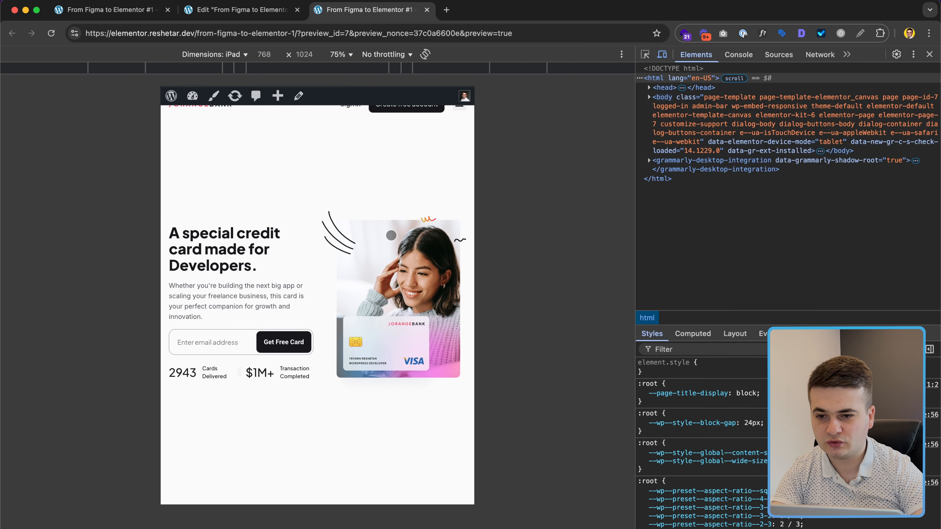
Step: Check the iPad preview in landscape and portrait, then close DevTools and return to the editor
{"action": "left_click", "coordinate": [430, 55]}
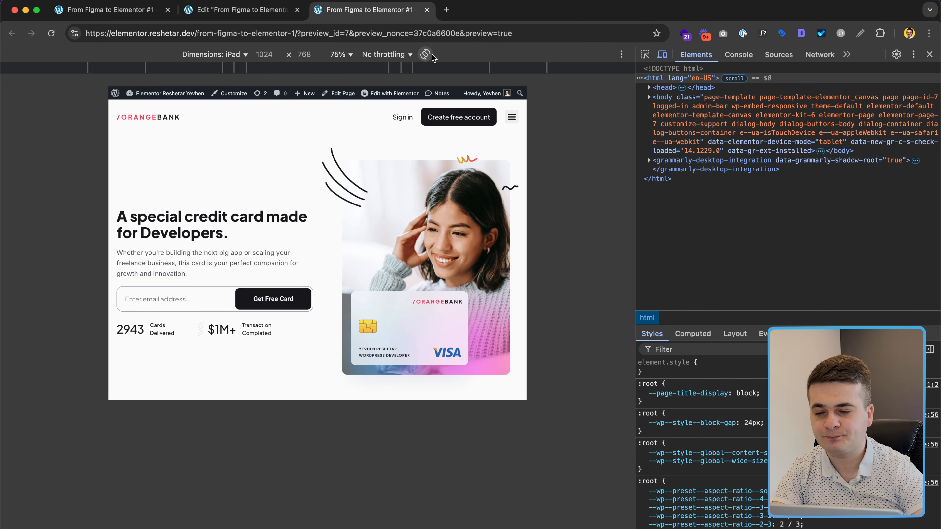
{"action": "left_click", "coordinate": [425, 54]}
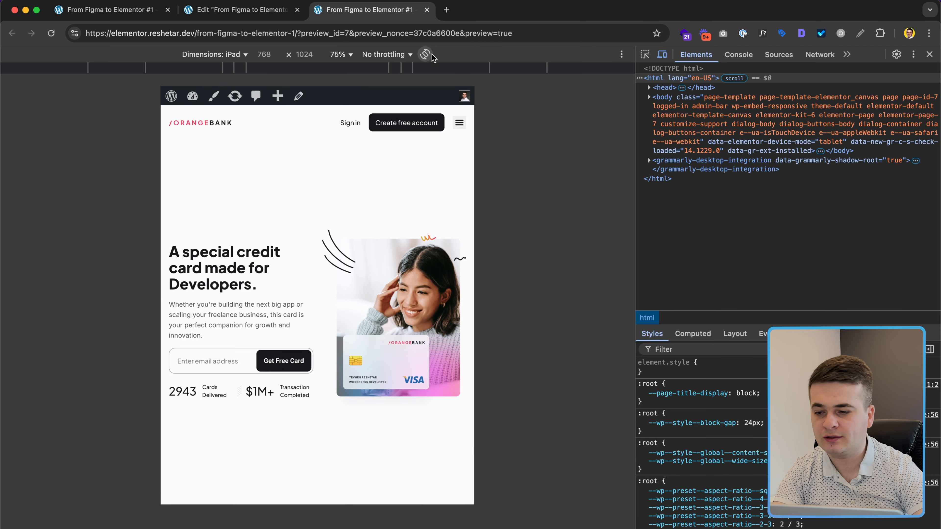
{"action": "left_click", "coordinate": [929, 54]}
{"action": "left_click", "coordinate": [218, 11]}
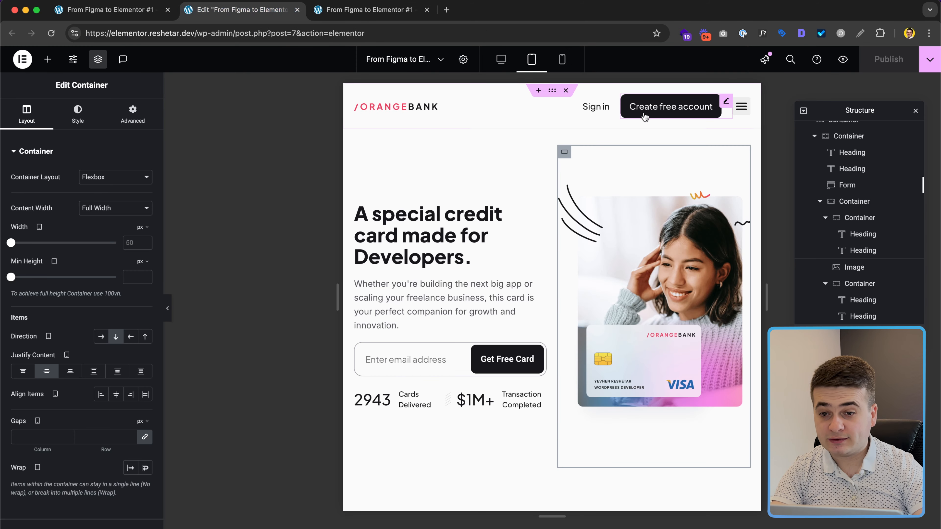
Step: In mobile view, hide the Create free account button on mobile, tablet and desktop
{"action": "left_click", "coordinate": [559, 60]}
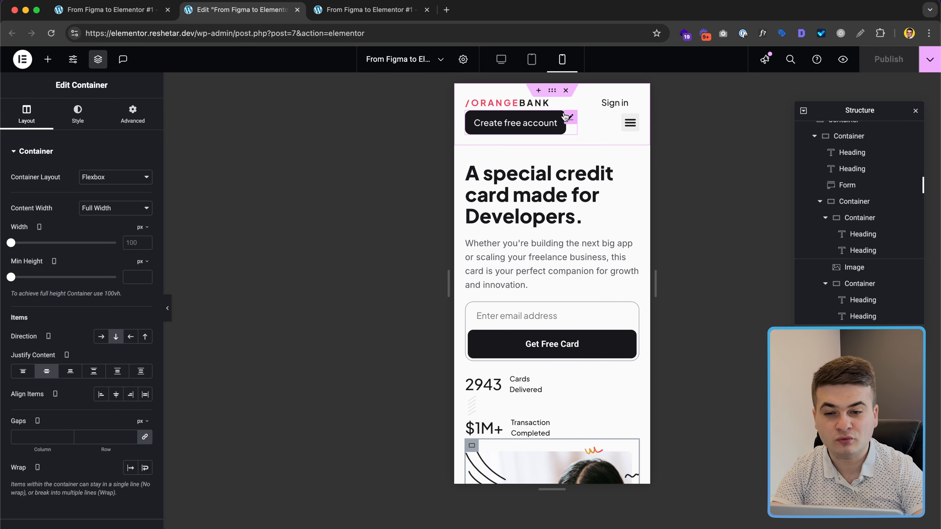
{"action": "left_click", "coordinate": [569, 117]}
{"action": "left_click", "coordinate": [132, 113]}
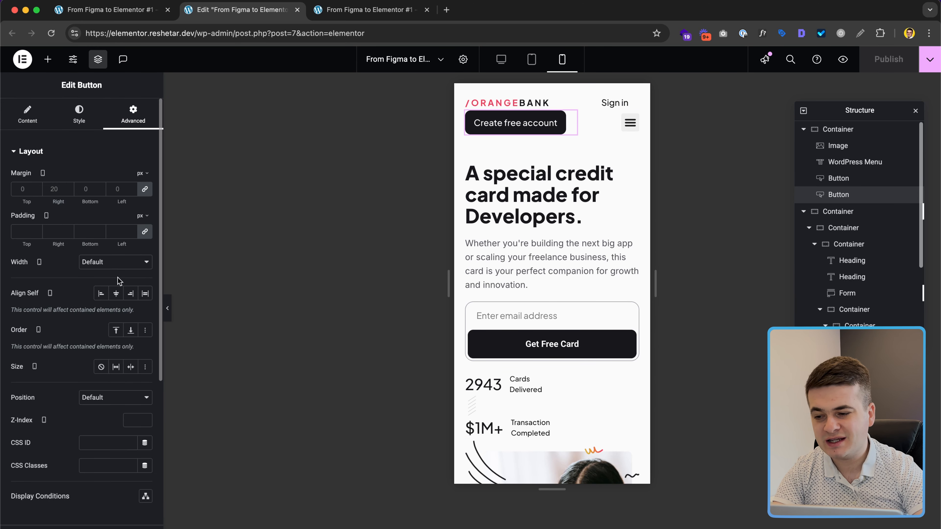
{"action": "scroll", "coordinate": [119, 317], "scroll_direction": "down", "scroll_amount": 5}
{"action": "left_click", "coordinate": [87, 423]}
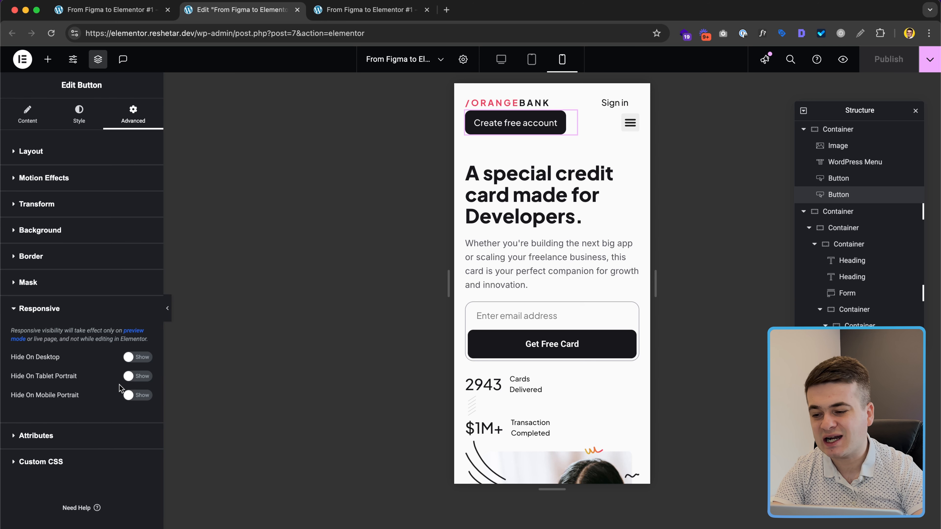
{"action": "left_click", "coordinate": [133, 396]}
{"action": "left_click", "coordinate": [135, 376]}
{"action": "left_click", "coordinate": [135, 356]}
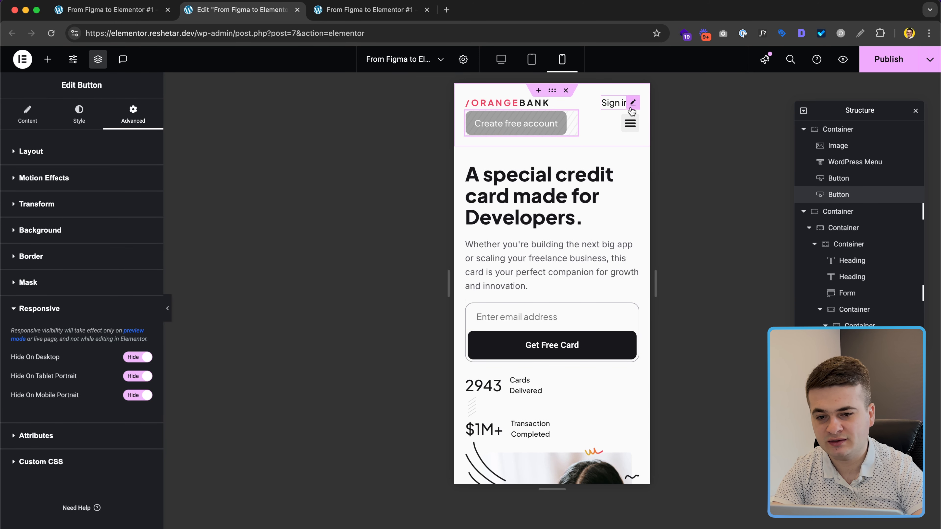
Step: Set the Sign in button to hide on tablet and mobile
{"action": "left_click", "coordinate": [607, 104]}
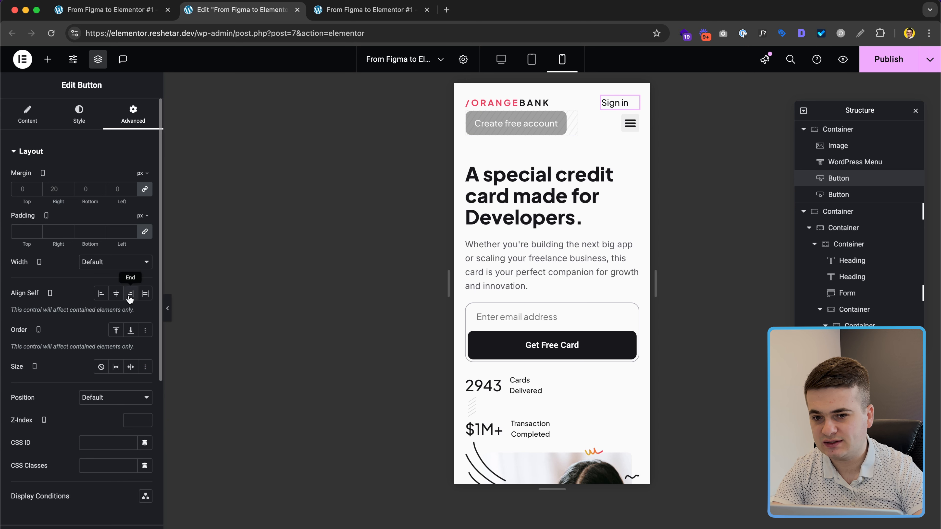
{"action": "scroll", "coordinate": [129, 296], "scroll_direction": "down", "scroll_amount": 1}
{"action": "scroll", "coordinate": [128, 295], "scroll_direction": "down", "scroll_amount": 6}
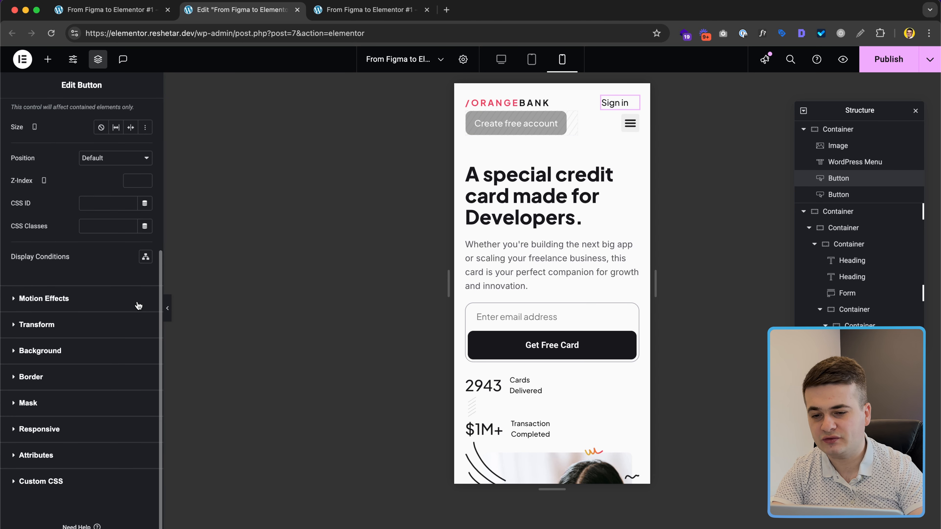
{"action": "left_click", "coordinate": [86, 430]}
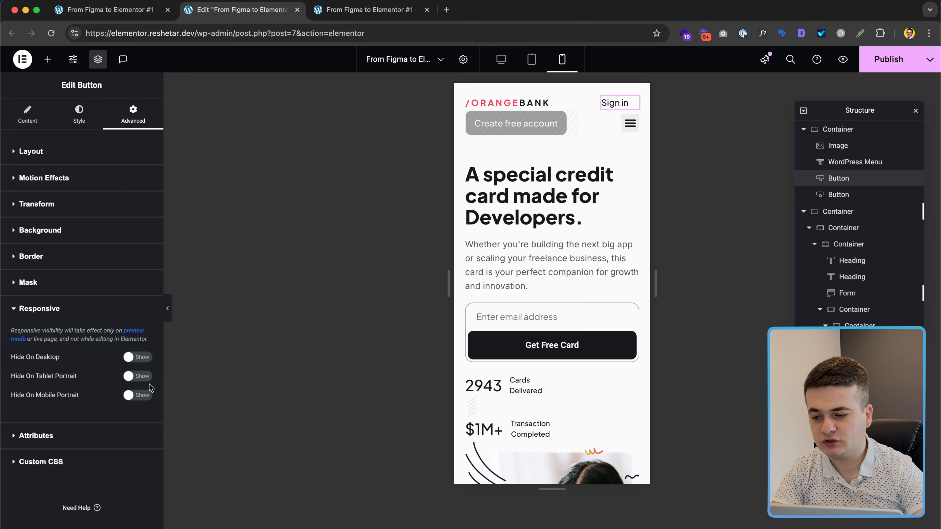
{"action": "left_click", "coordinate": [130, 396]}
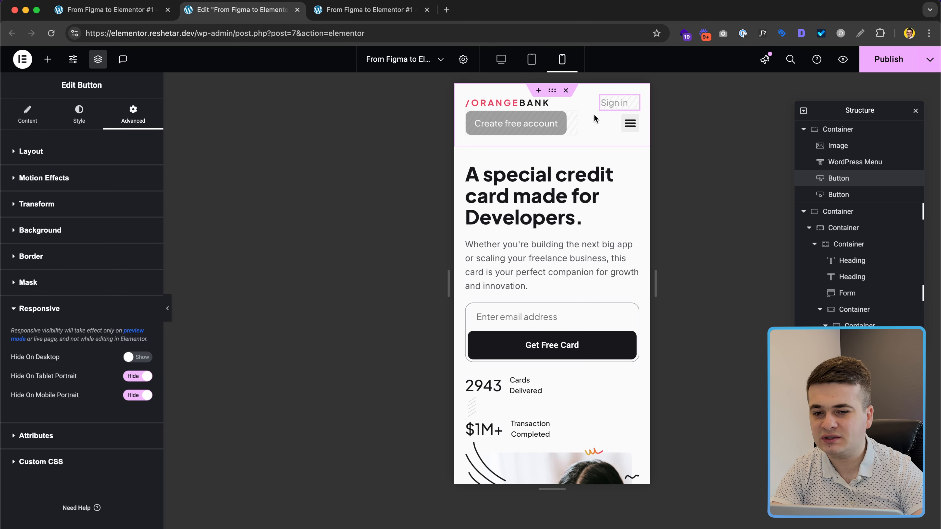
{"action": "left_click", "coordinate": [629, 123]}
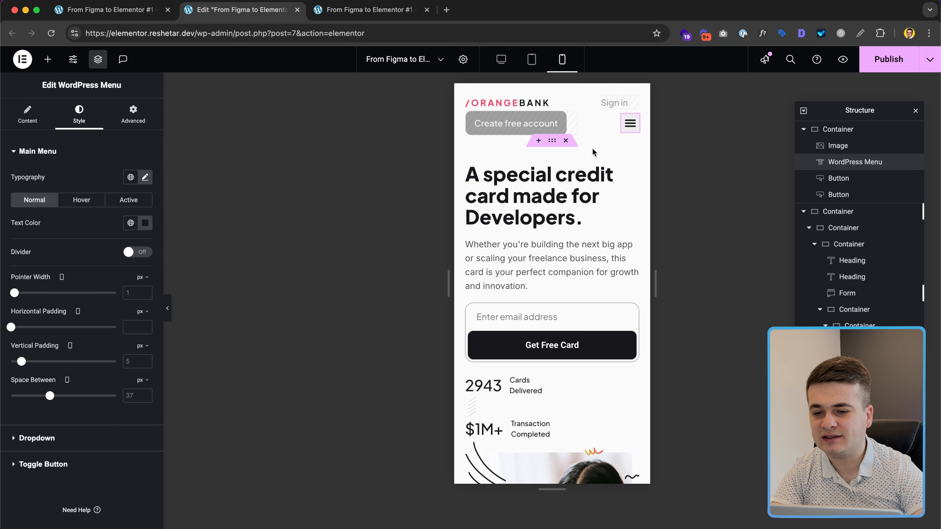
Step: Check the header menu in the mobile, tablet and desktop previews
{"action": "left_click", "coordinate": [15, 121]}
{"action": "left_click", "coordinate": [631, 132]}
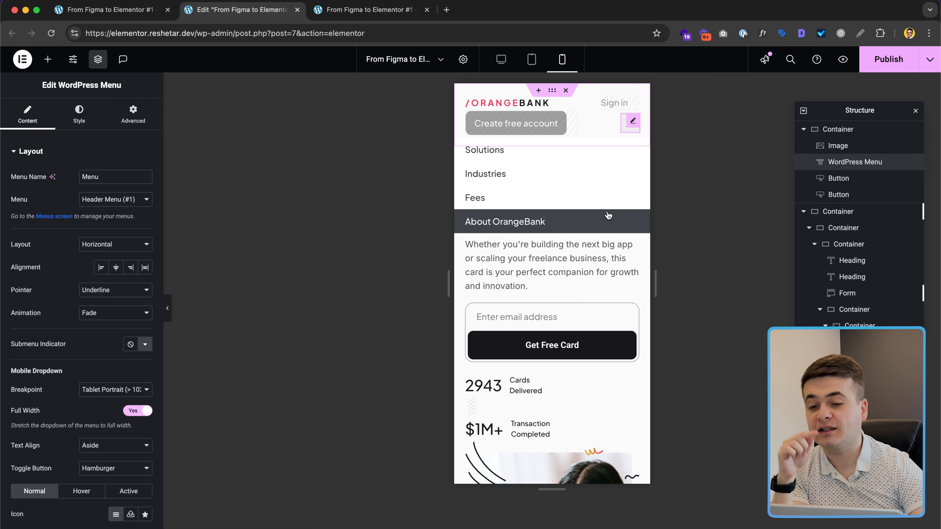
{"action": "left_click", "coordinate": [531, 59]}
{"action": "left_click", "coordinate": [501, 59]}
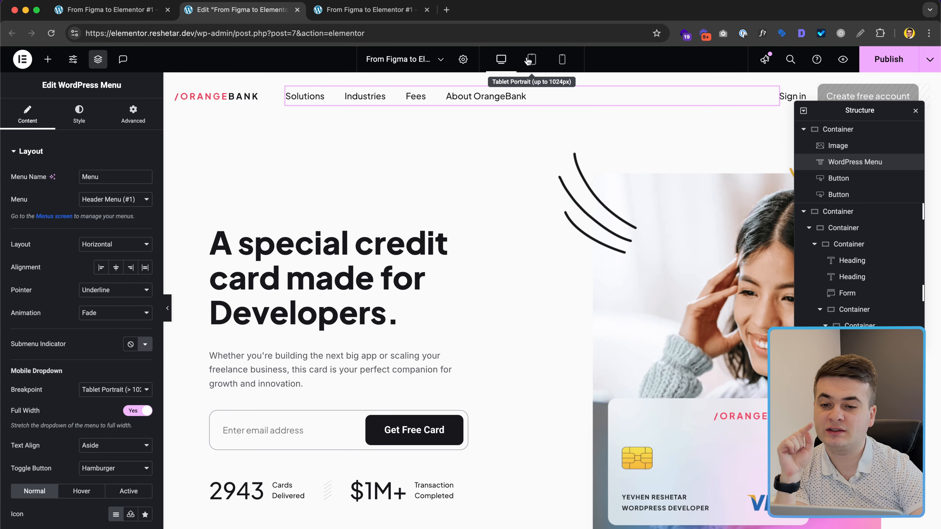
{"action": "left_click", "coordinate": [562, 60]}
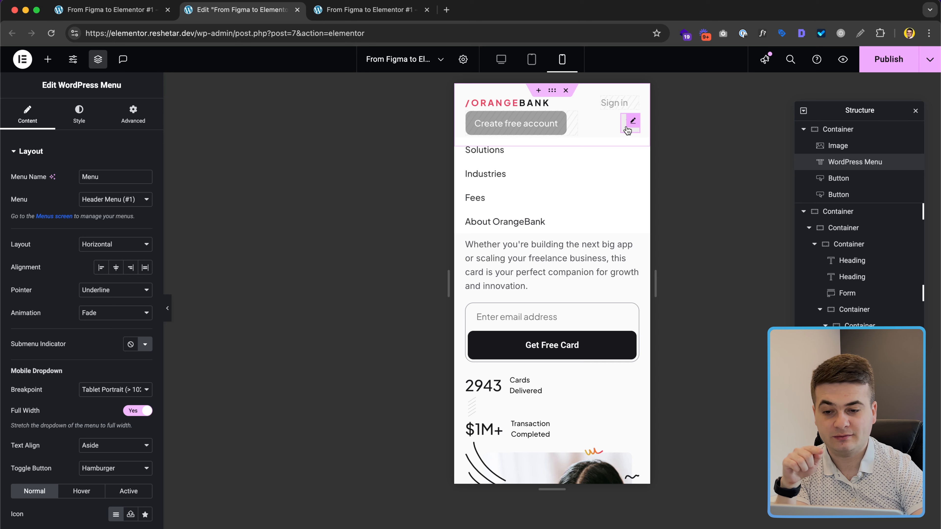
{"action": "left_click", "coordinate": [626, 128]}
Step: Reduce the ORANGEBANK logo's right margin to 20 px on mobile and close the mobile menu
{"action": "left_click", "coordinate": [568, 108]}
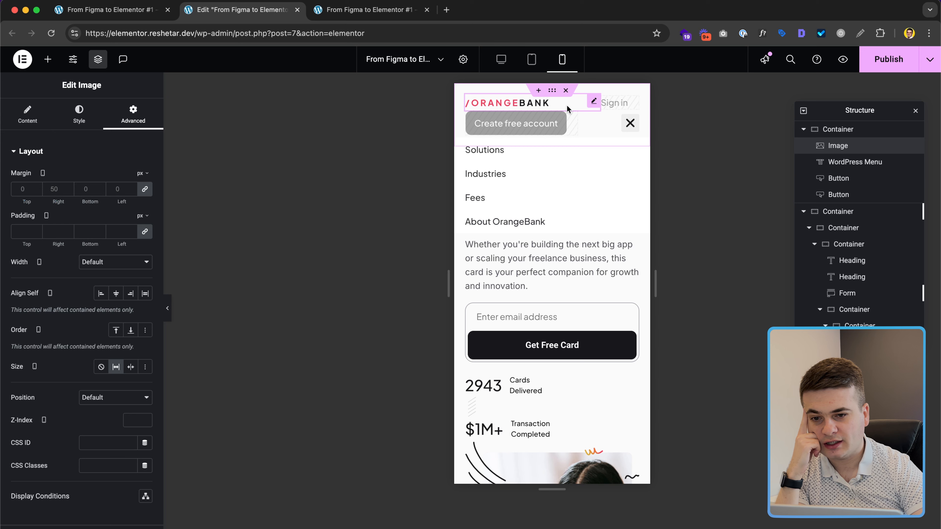
{"action": "left_click", "coordinate": [144, 189]}
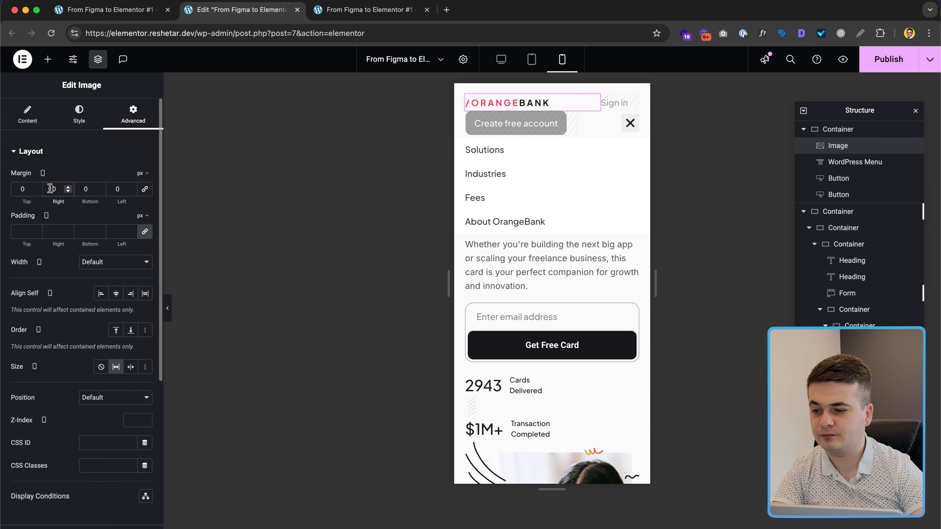
{"action": "type", "text": "2"}
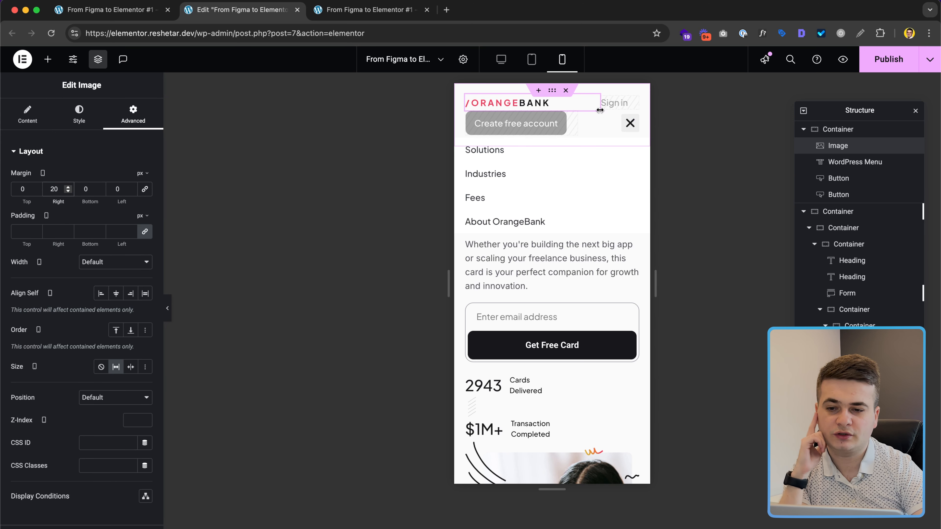
{"action": "left_click", "coordinate": [553, 90]}
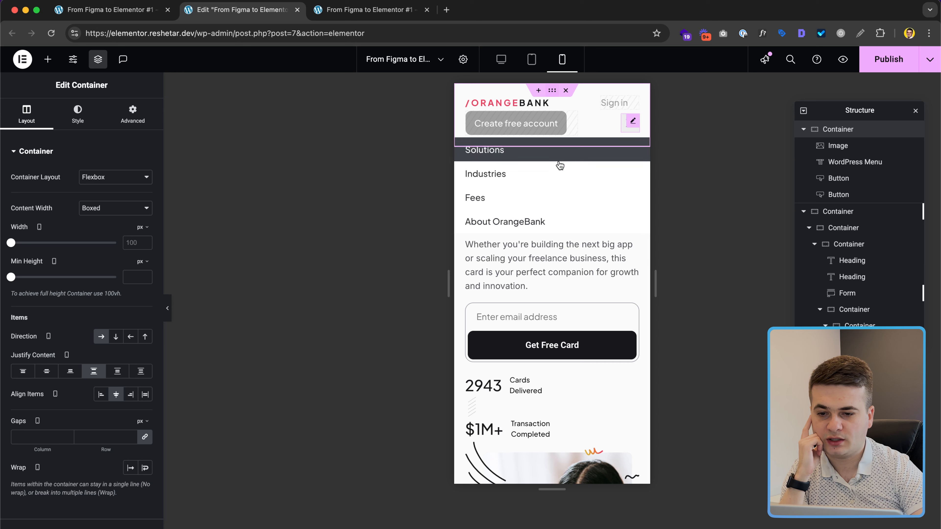
{"action": "left_click", "coordinate": [624, 126]}
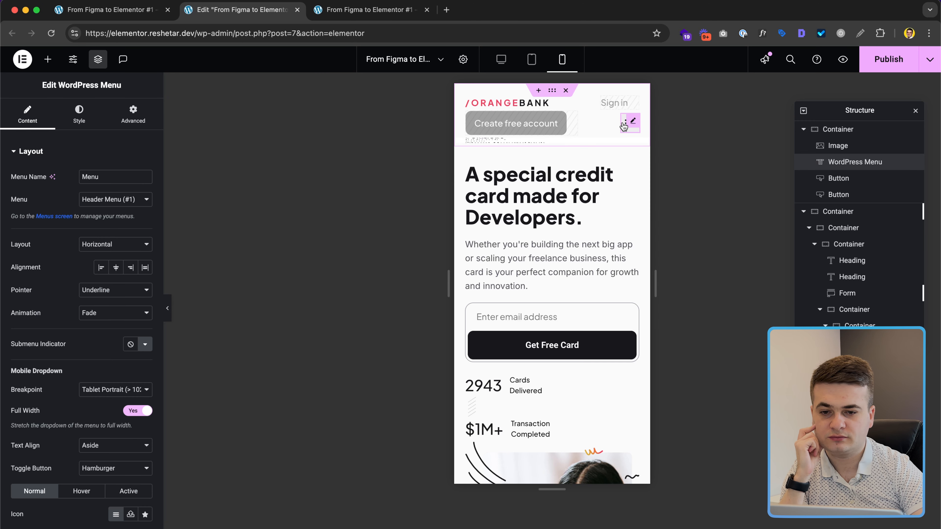
{"action": "scroll", "coordinate": [542, 200], "scroll_direction": "down", "scroll_amount": 1}
{"action": "scroll", "coordinate": [545, 227], "scroll_direction": "down", "scroll_amount": 3}
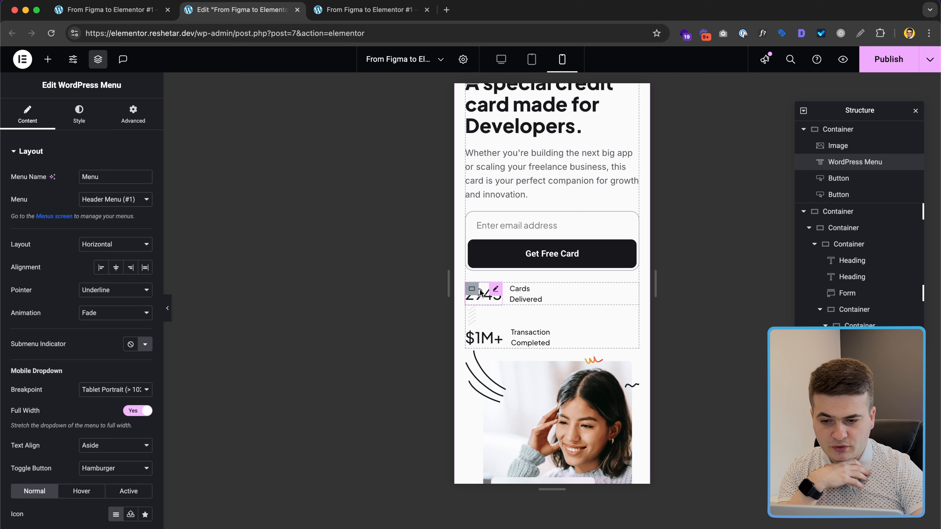
{"action": "left_click", "coordinate": [471, 293]}
Step: Save the page and preview it at iPhone X size in DevTools before returning to the editor
{"action": "key", "text": "super+s"}
{"action": "left_click", "coordinate": [385, 12]}
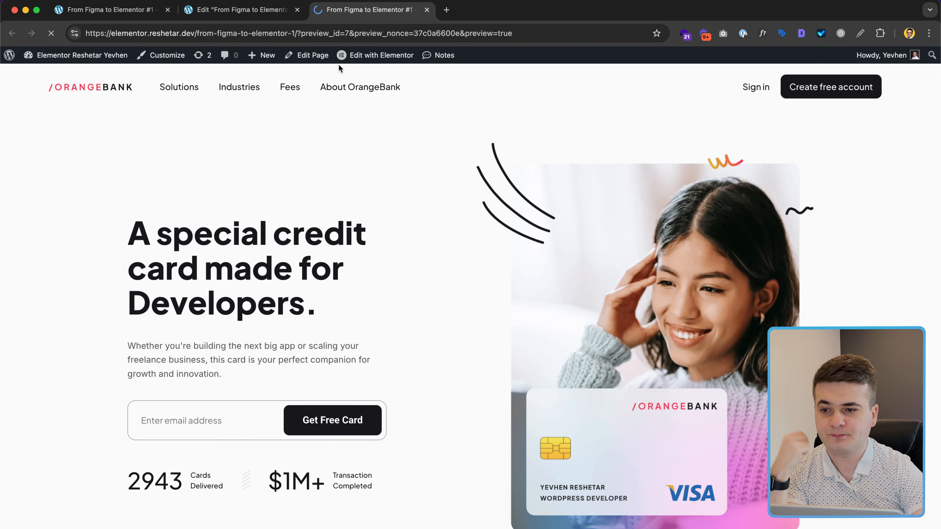
{"action": "key", "text": "super+alt+i"}
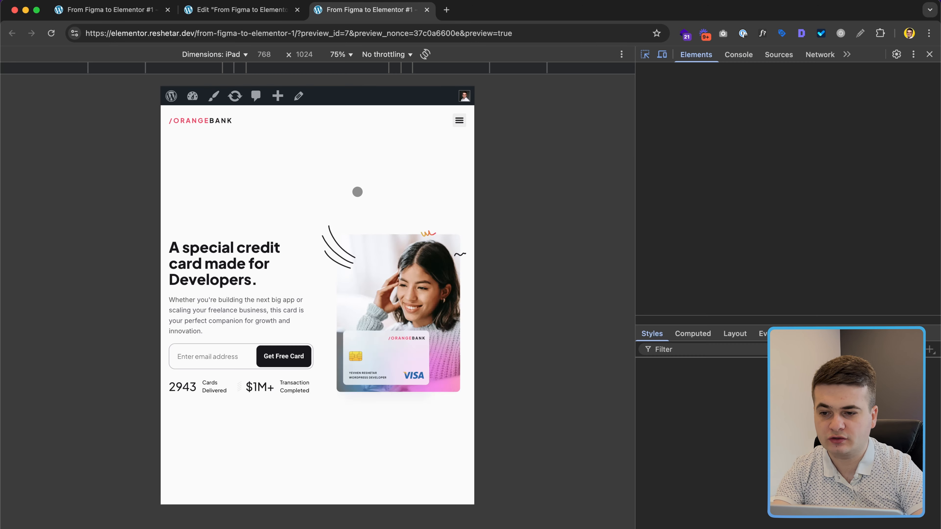
{"action": "left_click", "coordinate": [215, 54]}
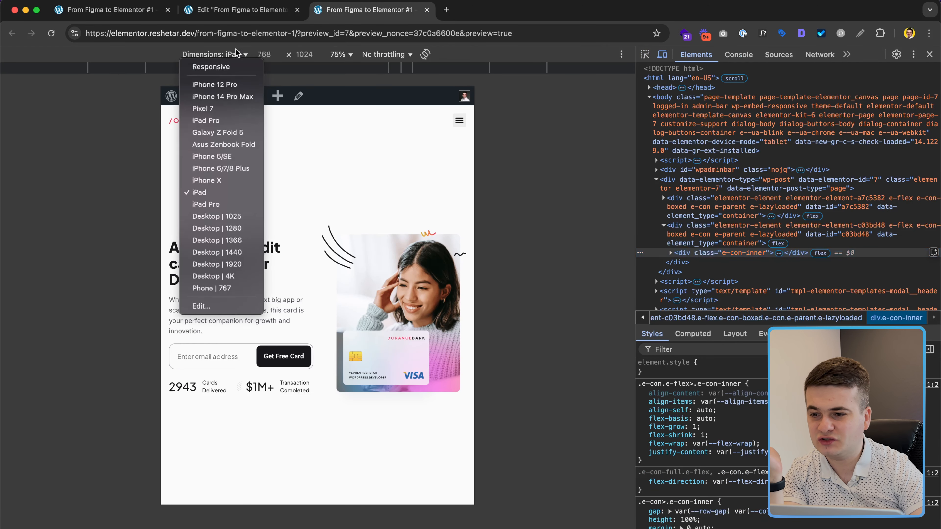
{"action": "left_click", "coordinate": [224, 181]}
{"action": "scroll", "coordinate": [315, 210], "scroll_direction": "down", "scroll_amount": 3}
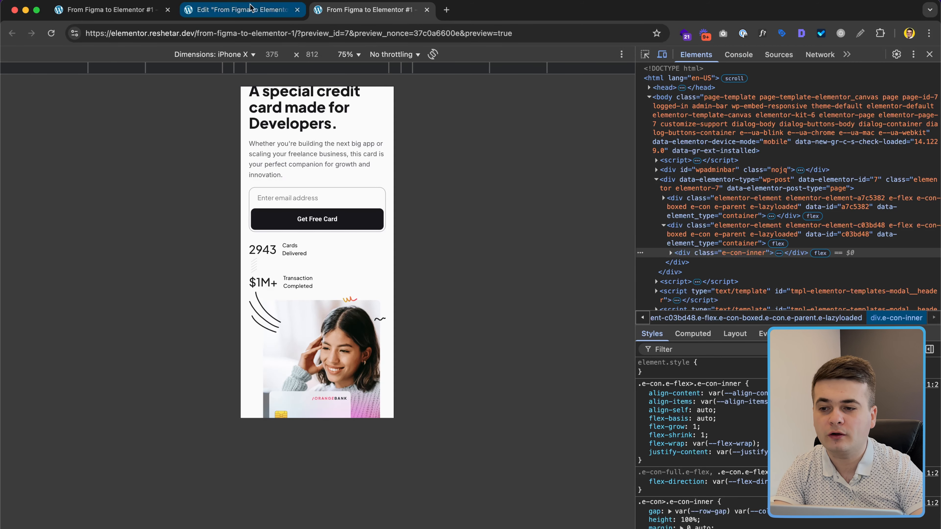
{"action": "left_click", "coordinate": [241, 9]}
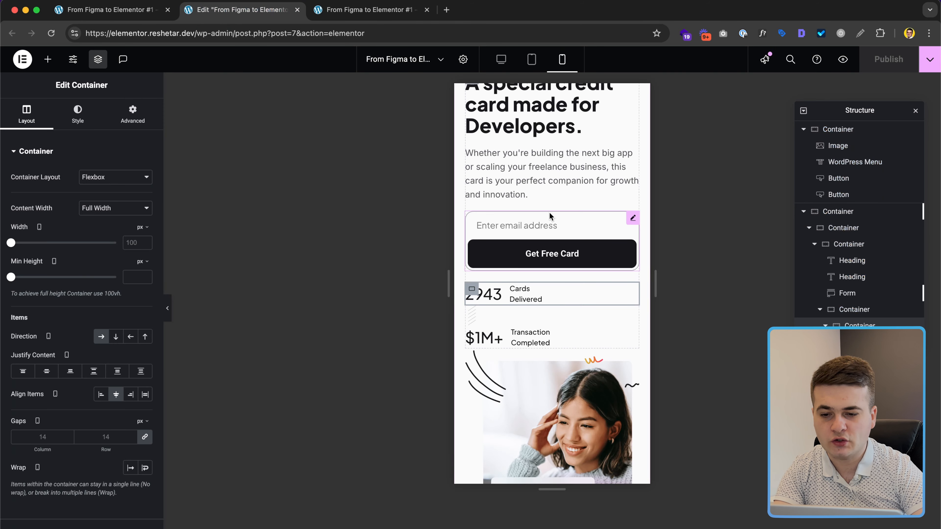
Step: Set the 2943 Cards Delivered box width to 160 px on mobile
{"action": "left_click", "coordinate": [833, 244]}
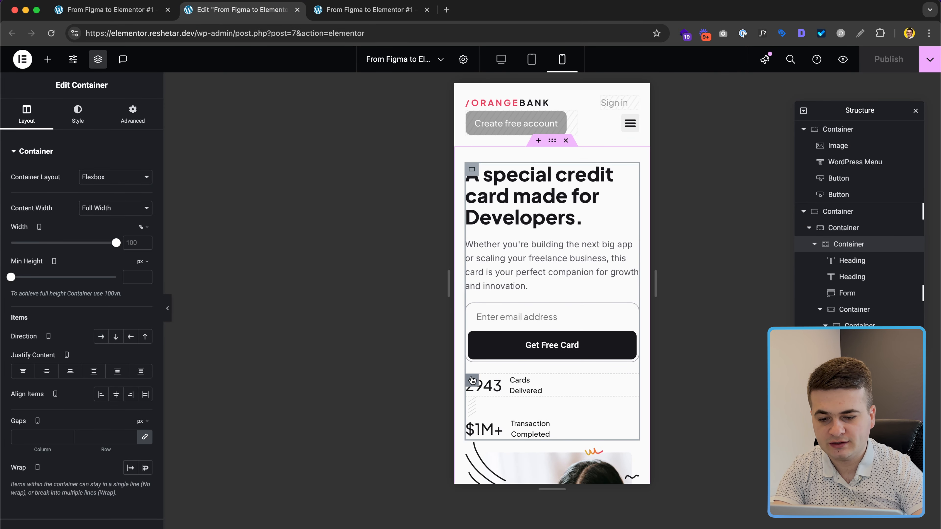
{"action": "left_click", "coordinate": [506, 374]}
{"action": "scroll", "coordinate": [881, 299], "scroll_direction": "down", "scroll_amount": 3}
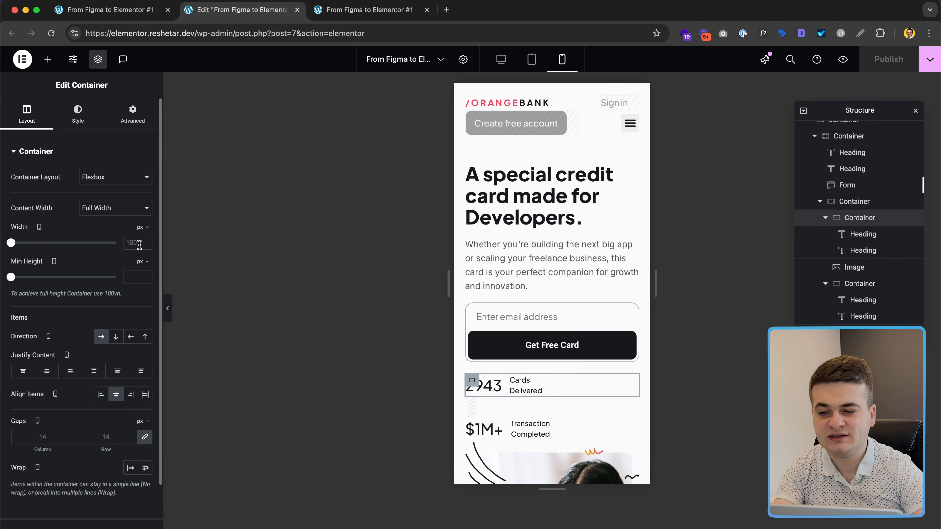
{"action": "left_click", "coordinate": [142, 228]}
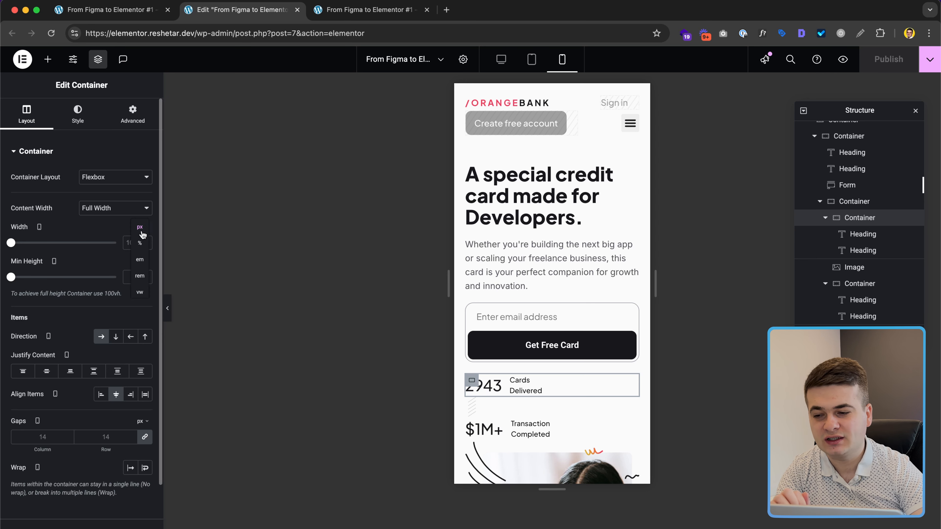
{"action": "left_click", "coordinate": [140, 228]}
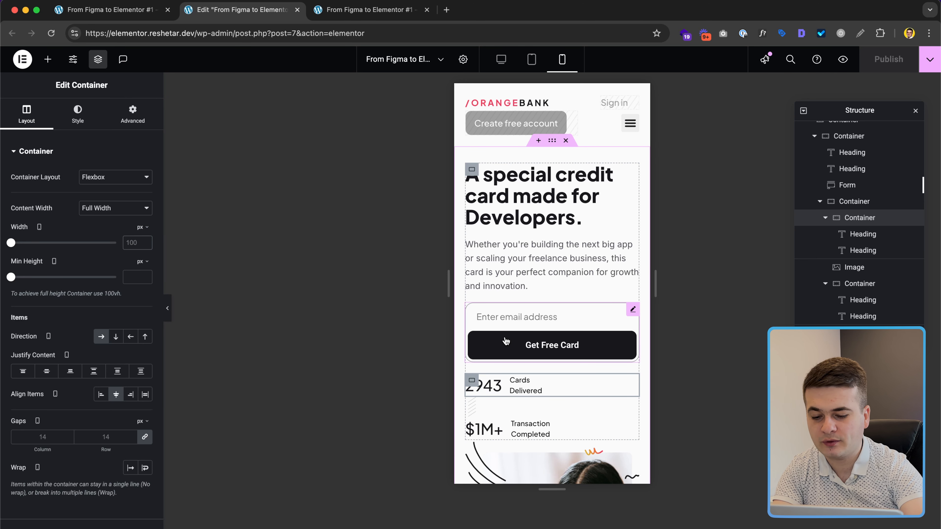
{"action": "left_click_drag", "start_coordinate": [638, 385], "coordinate": [574, 392]}
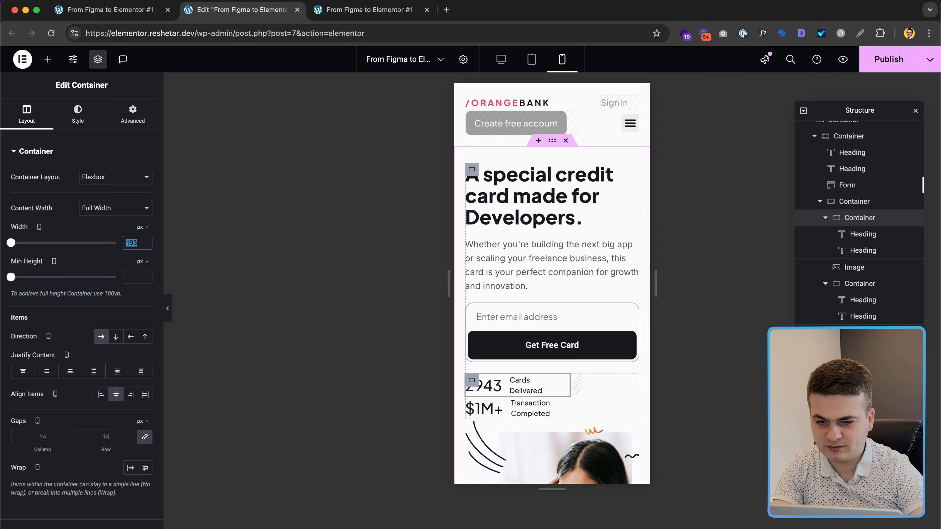
{"action": "left_click", "coordinate": [134, 243]}
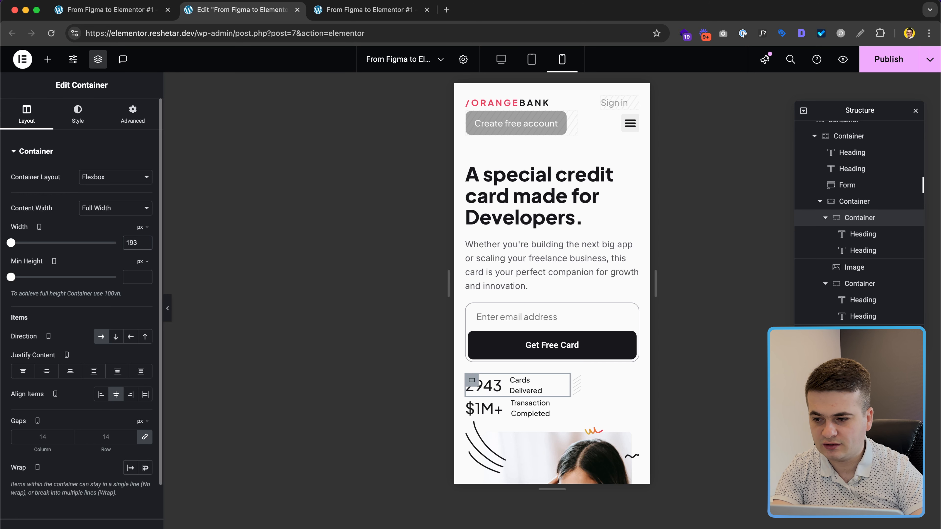
{"action": "type", "text": "64"}
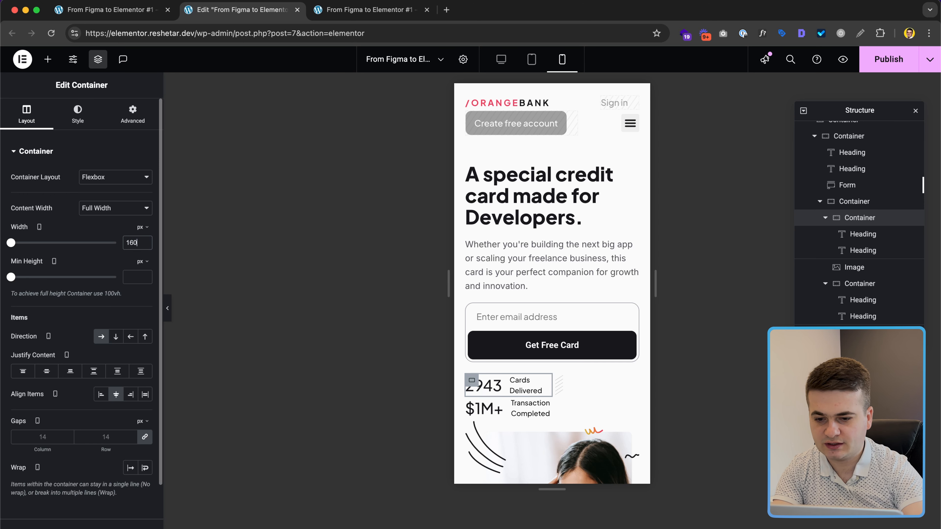
{"action": "key", "text": "BackSpace"}
{"action": "type", "text": "5"}
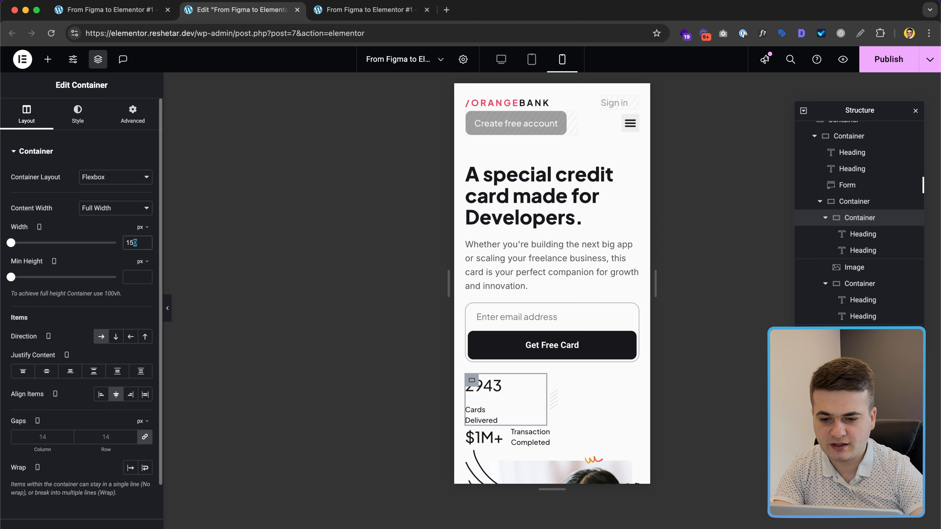
{"action": "type", "text": "4"}
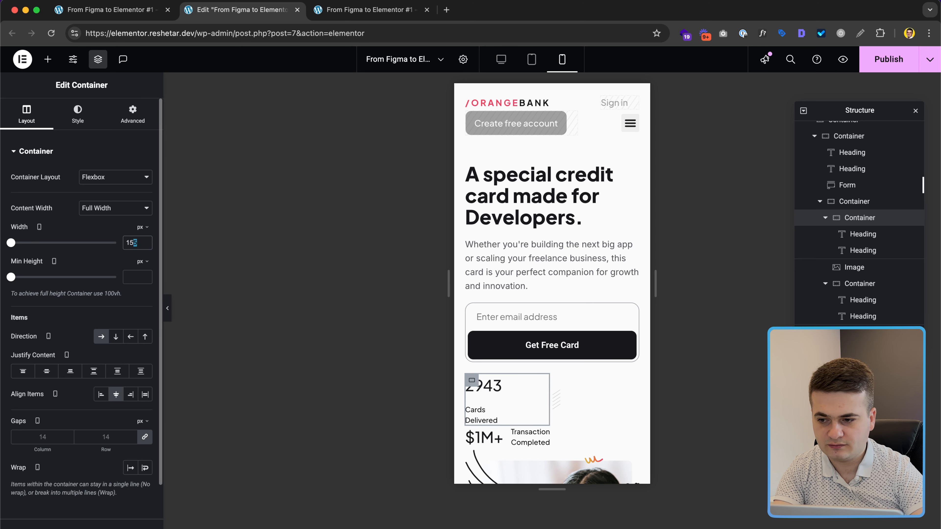
{"action": "type", "text": "8"}
{"action": "key", "text": "shift+Left"}
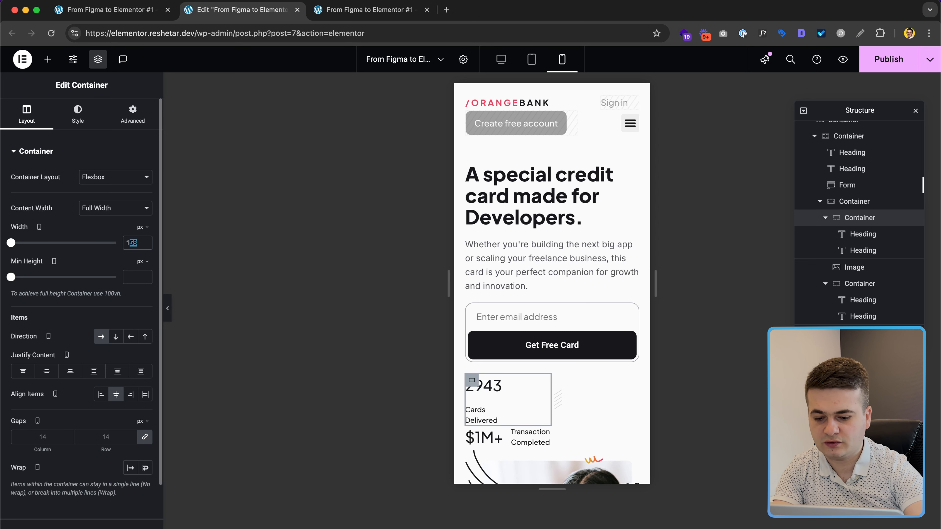
{"action": "type", "text": "60"}
{"action": "key", "text": "super+a"}
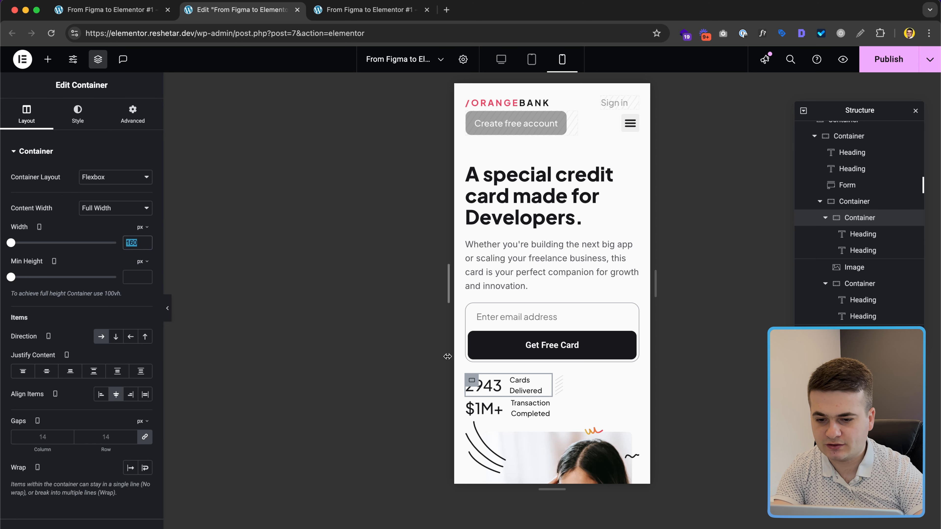
{"action": "left_click", "coordinate": [473, 402]}
Step: Give the $1M+ Transaction Completed box a 160 px width as well
{"action": "left_click", "coordinate": [474, 402]}
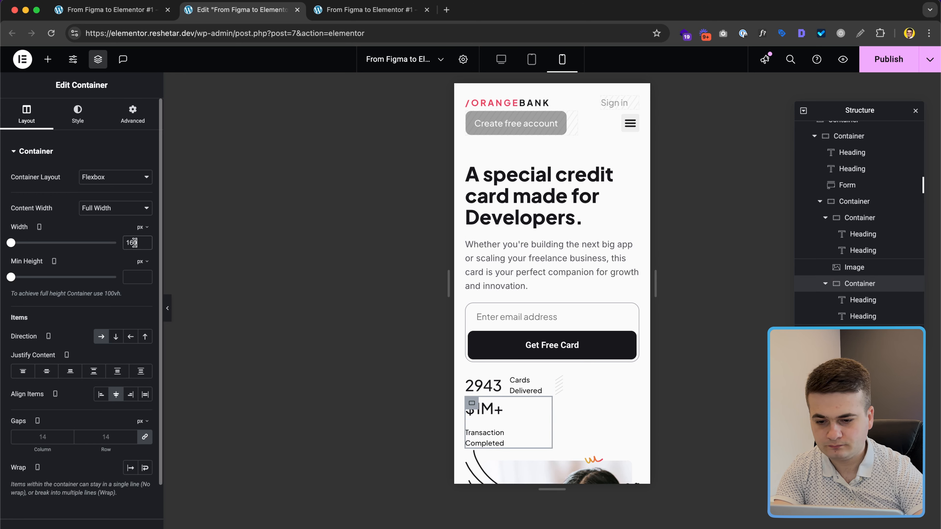
{"action": "type", "text": "160"}
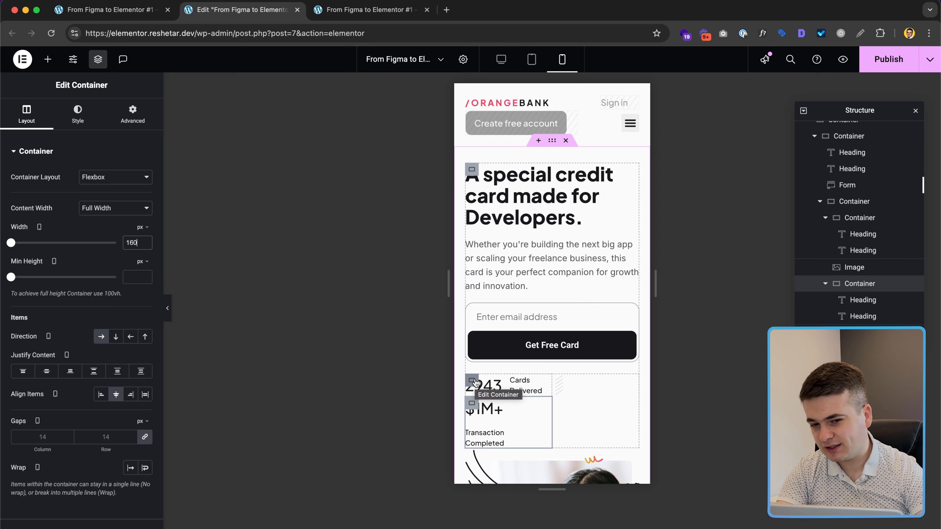
{"action": "left_click", "coordinate": [876, 204]}
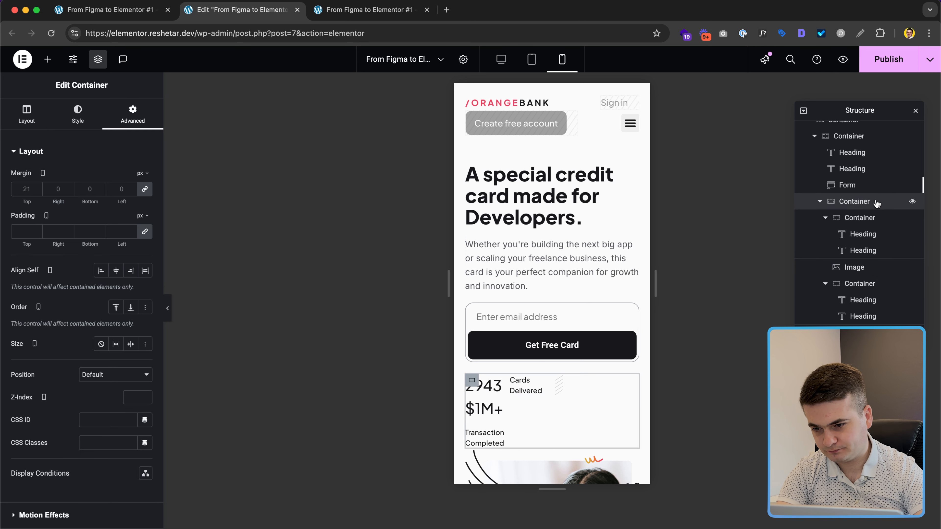
{"action": "left_click", "coordinate": [30, 122]}
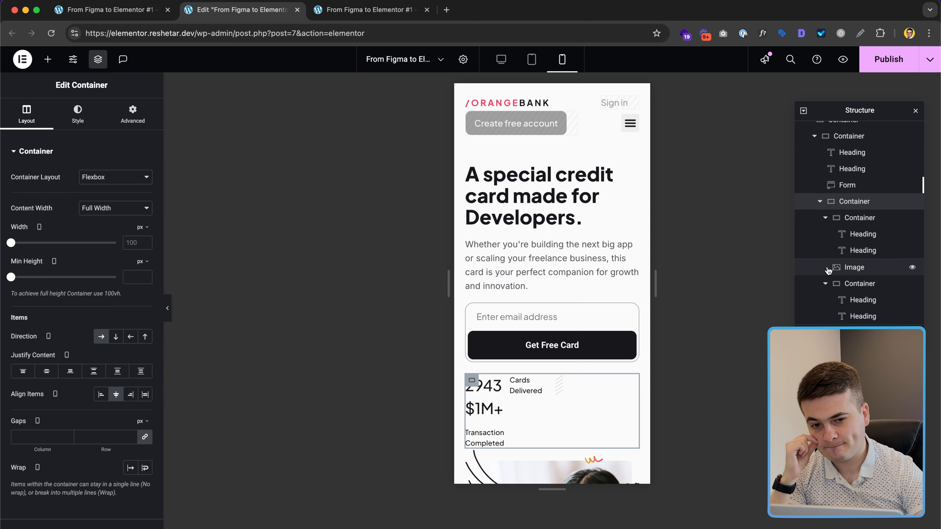
Step: Change the 2943 Cards Delivered box width to 40%
{"action": "left_click", "coordinate": [859, 217]}
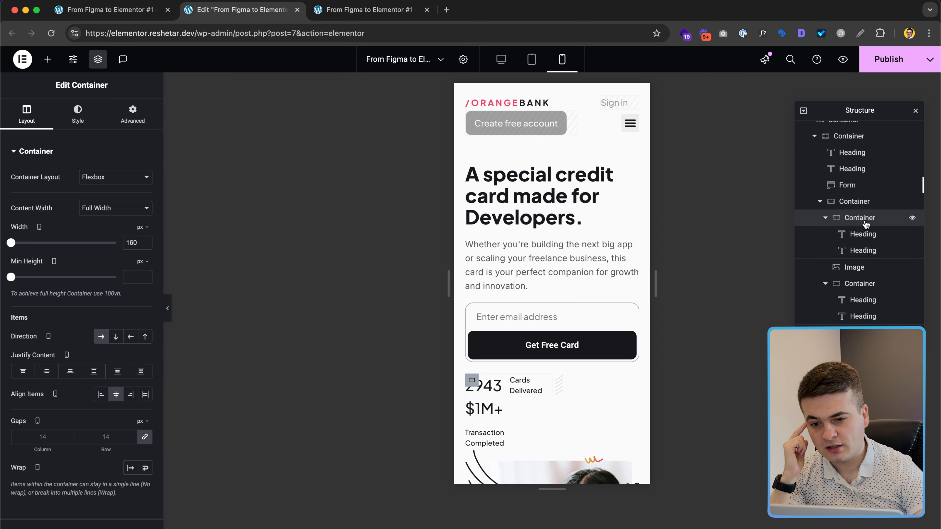
{"action": "left_click", "coordinate": [142, 228]}
{"action": "left_click", "coordinate": [142, 241]}
{"action": "left_click", "coordinate": [135, 247]}
{"action": "key", "text": "BackSpace"}
{"action": "key", "text": "BackSpace"}
{"action": "key", "text": "BackSpace"}
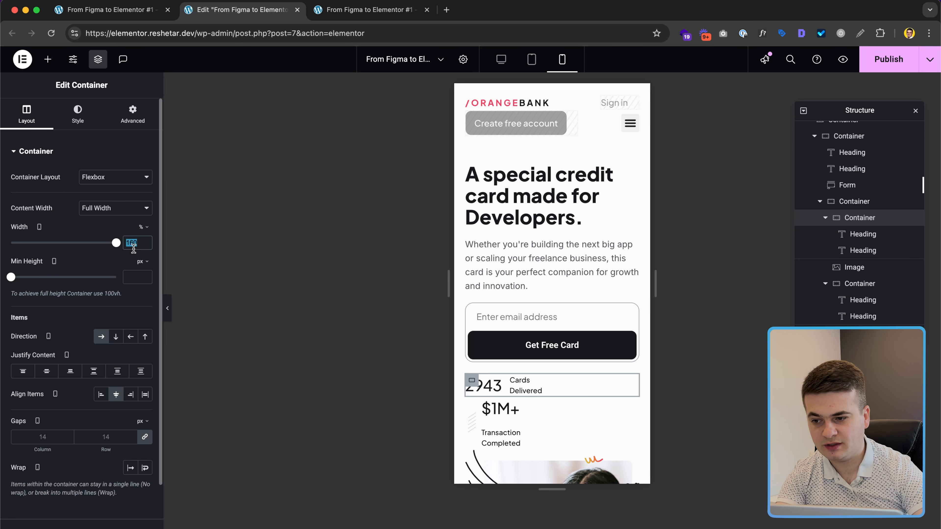
{"action": "type", "text": "40"}
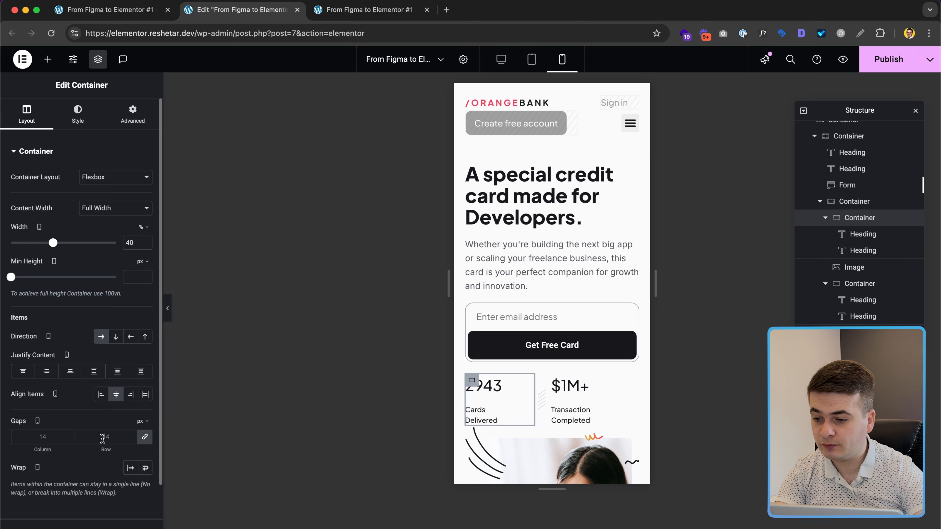
Step: Set the gaps to 0 in both the 2943 and $1M+ stat boxes
{"action": "left_click", "coordinate": [145, 437]}
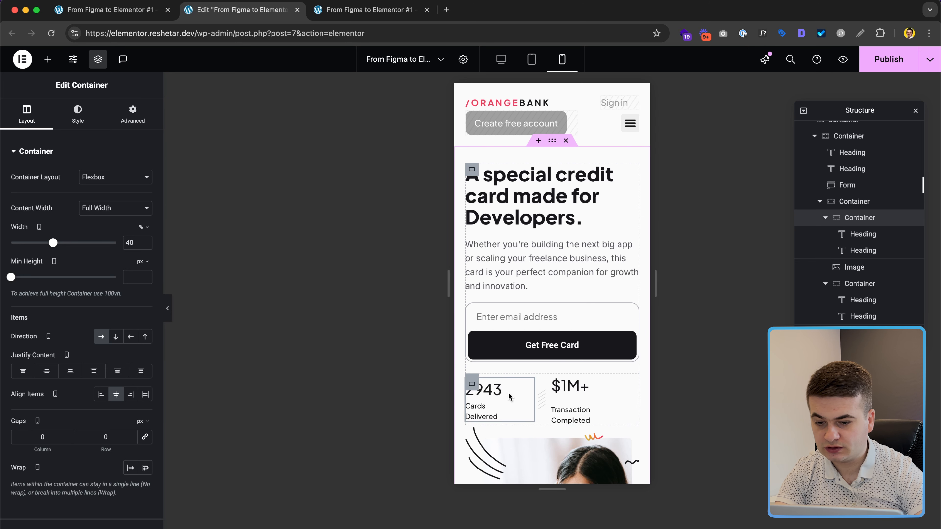
{"action": "left_click", "coordinate": [557, 380]}
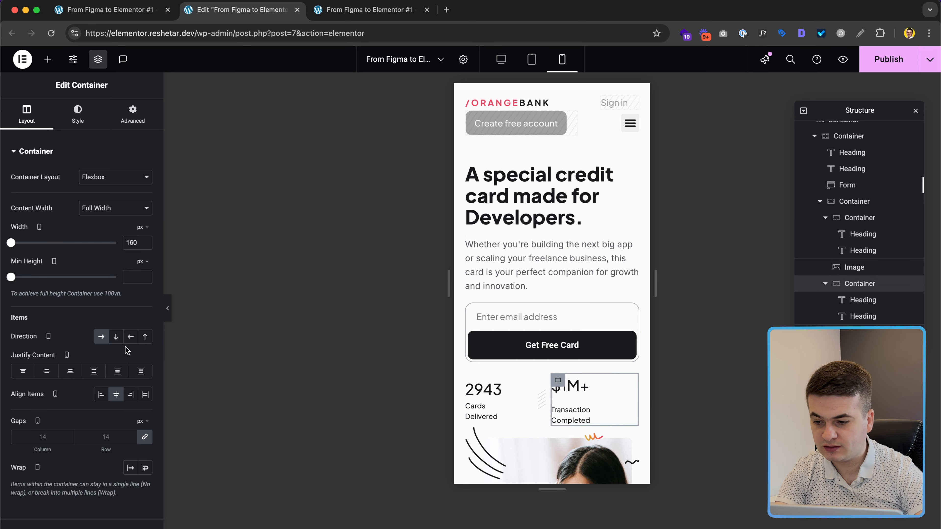
{"action": "left_click", "coordinate": [145, 437]}
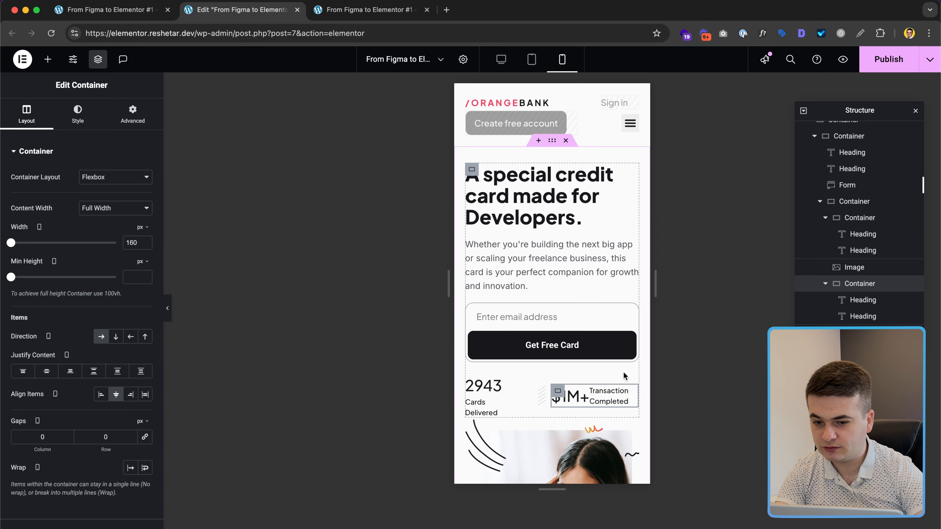
{"action": "left_click", "coordinate": [586, 396]}
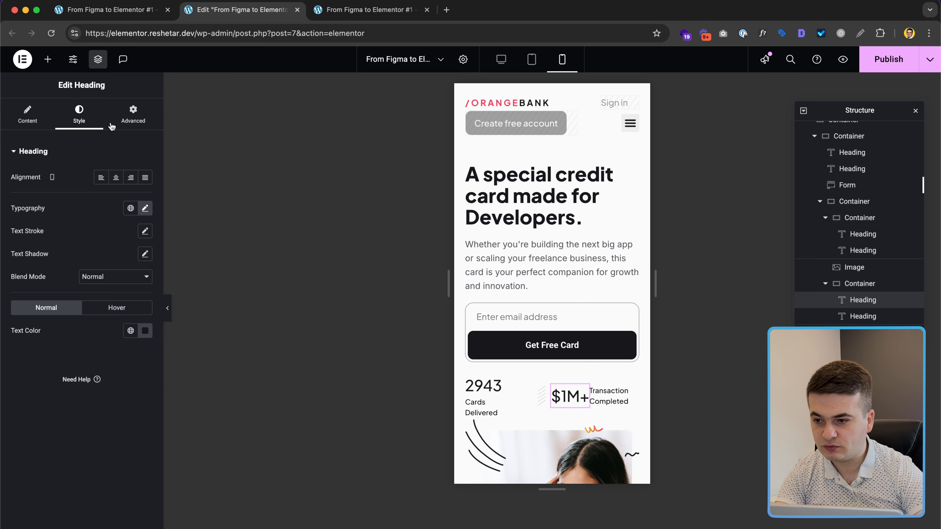
Step: Make the $1M+ and 2943 headings full width (100%)
{"action": "left_click", "coordinate": [133, 113]}
{"action": "left_click", "coordinate": [115, 262]}
{"action": "left_click", "coordinate": [111, 274]}
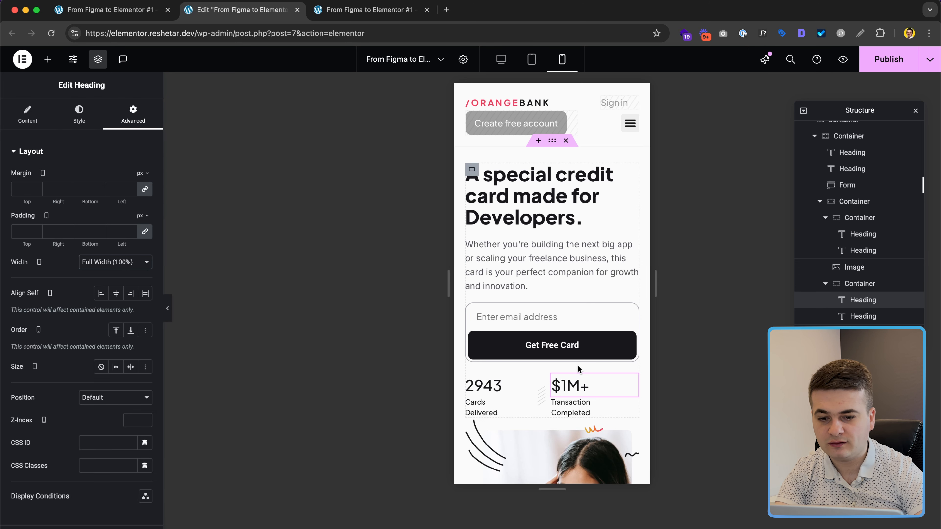
{"action": "left_click", "coordinate": [504, 388]}
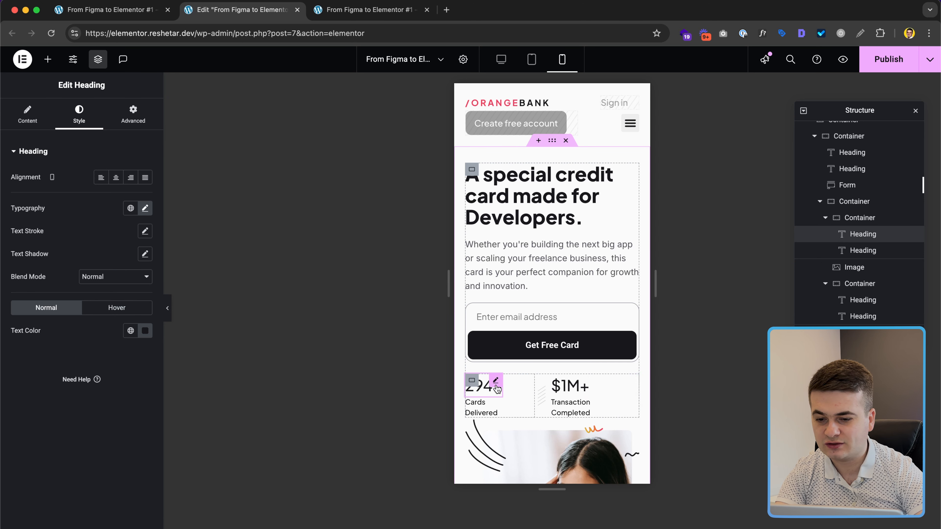
{"action": "left_click", "coordinate": [134, 115]}
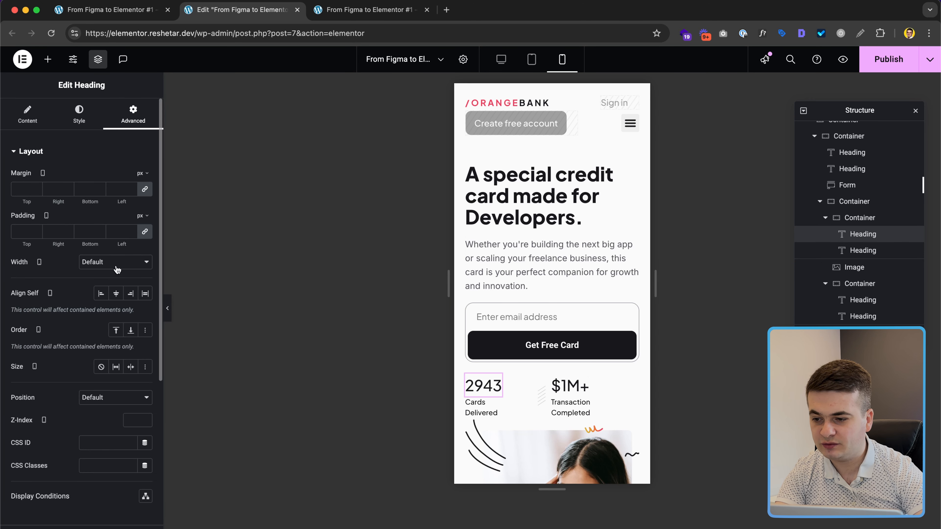
{"action": "left_click", "coordinate": [117, 269]}
{"action": "left_click", "coordinate": [111, 274]}
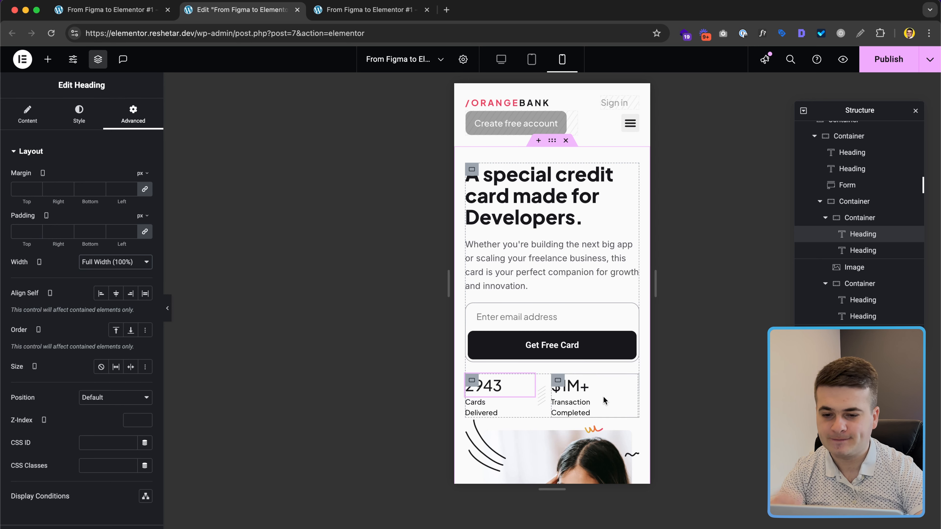
Step: Make the Cards Delivered and Transaction Completed labels full width so each fits on one line
{"action": "left_click", "coordinate": [482, 408]}
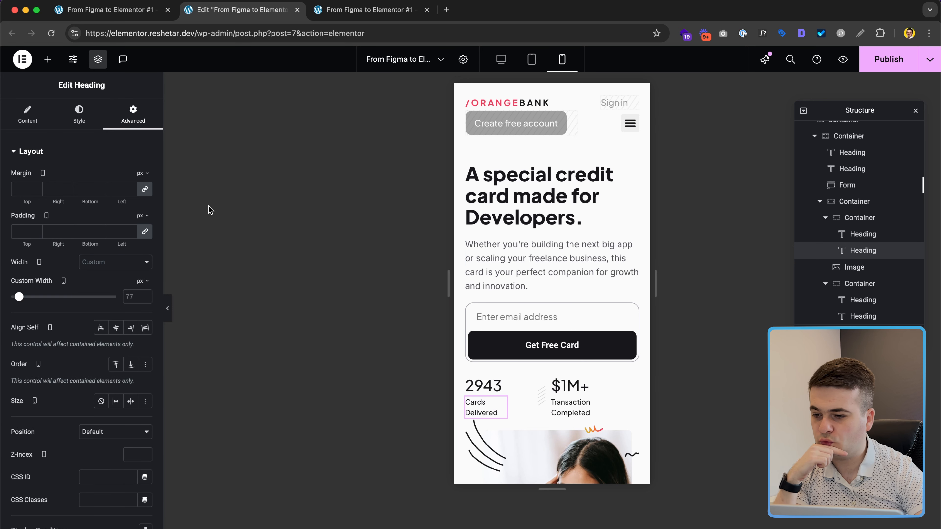
{"action": "left_click", "coordinate": [118, 264]}
{"action": "left_click", "coordinate": [112, 272]}
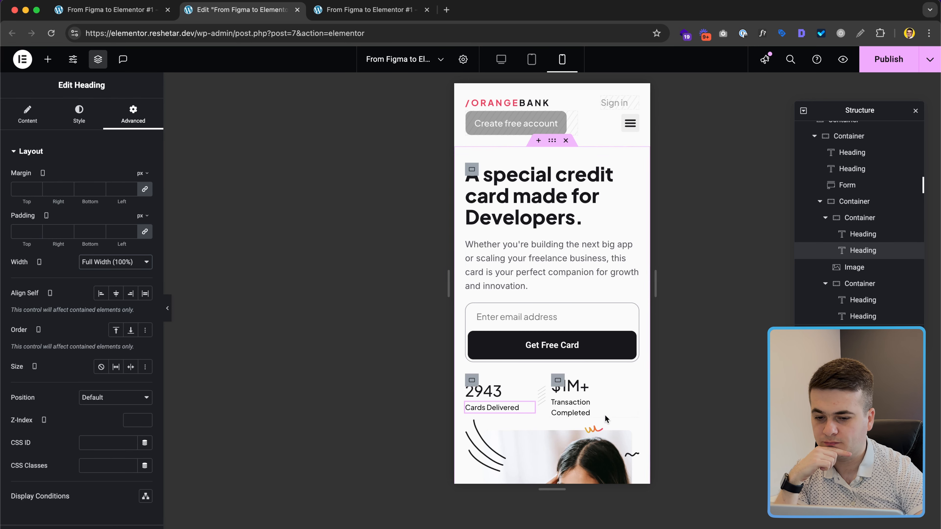
{"action": "left_click", "coordinate": [586, 412]}
{"action": "left_click", "coordinate": [79, 111]}
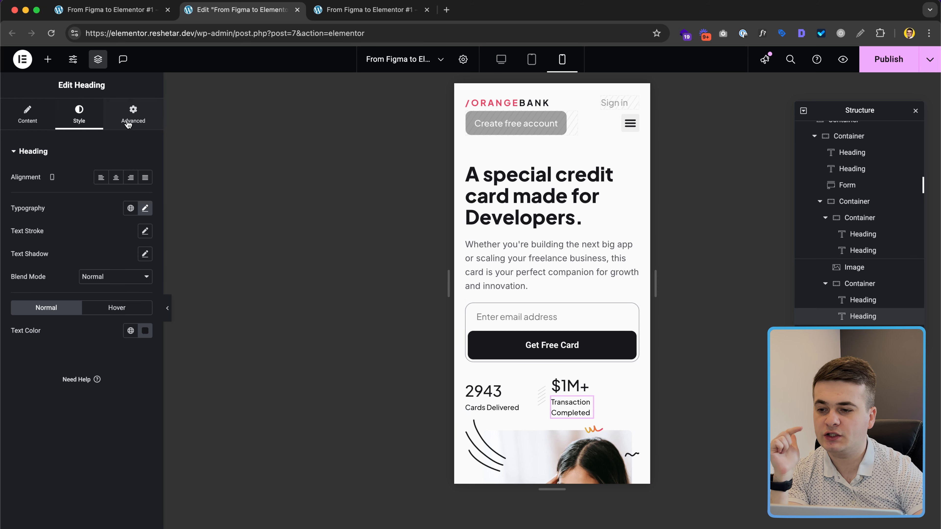
{"action": "left_click", "coordinate": [133, 113]}
{"action": "left_click", "coordinate": [118, 262]}
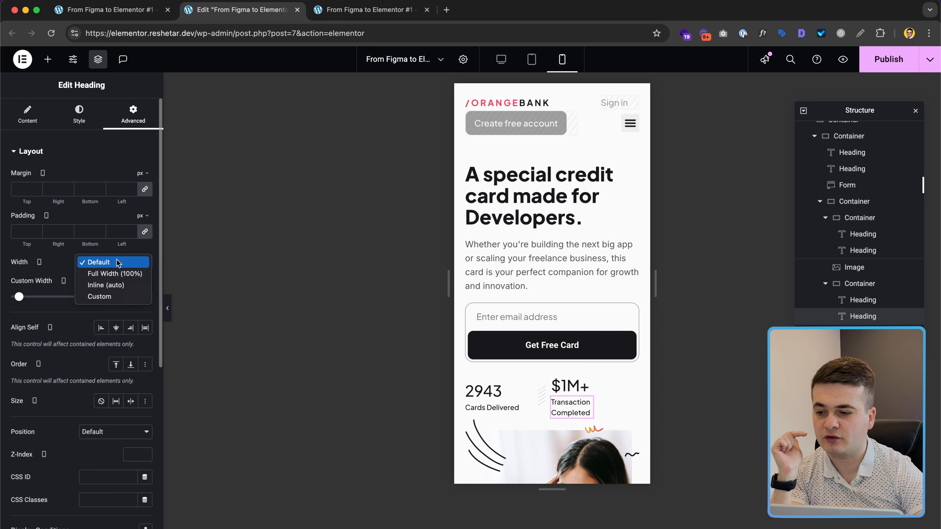
{"action": "left_click", "coordinate": [115, 273]}
{"action": "scroll", "coordinate": [510, 408], "scroll_direction": "down", "scroll_amount": 5}
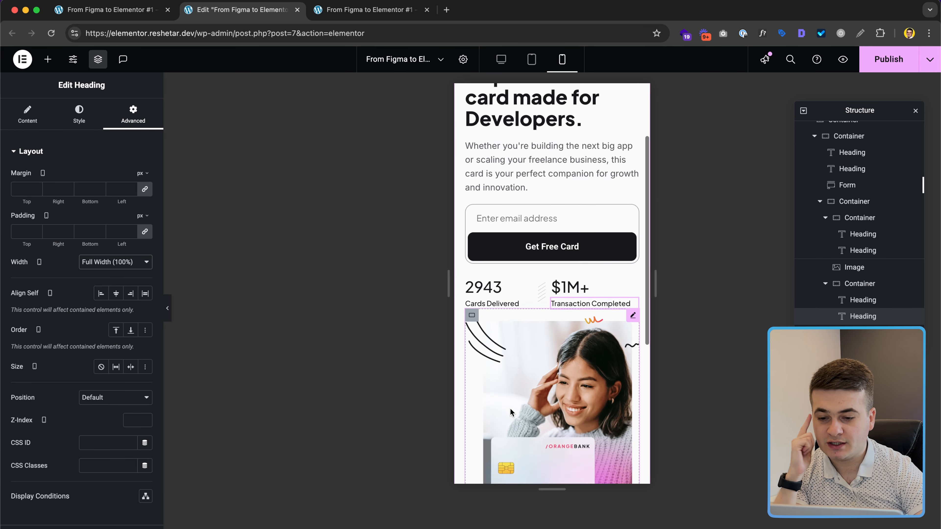
{"action": "left_click", "coordinate": [472, 211]}
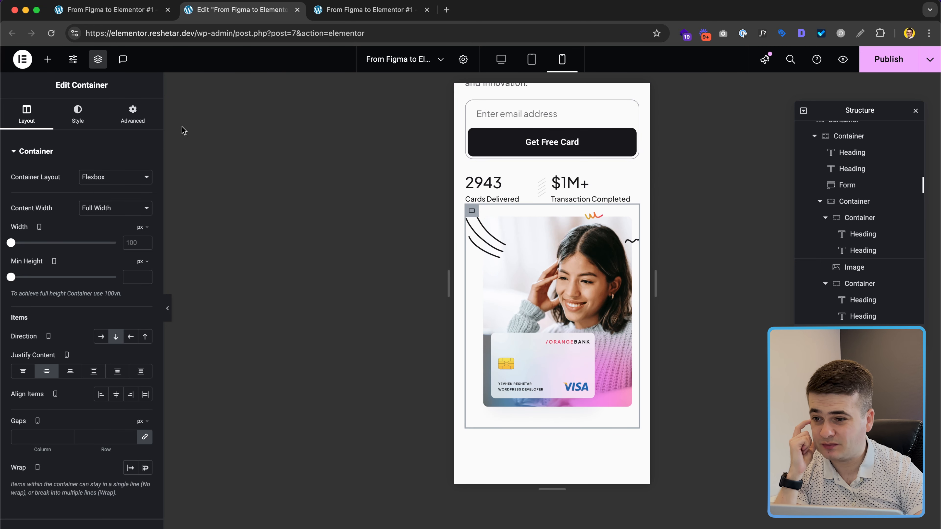
Step: Unlink the card image container's margins and set its top margin to 30 px
{"action": "left_click", "coordinate": [132, 114]}
{"action": "left_click", "coordinate": [145, 188]}
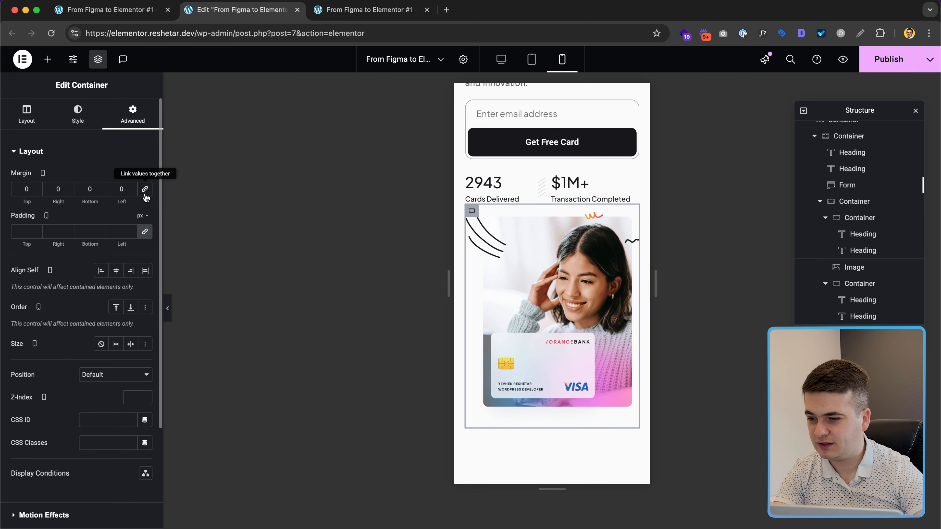
{"action": "left_click", "coordinate": [27, 188]}
{"action": "type", "text": "30"}
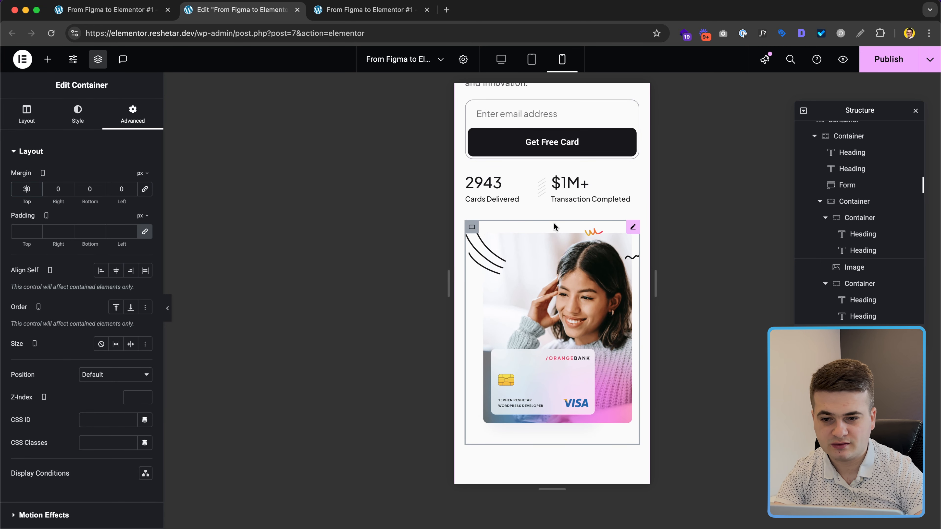
{"action": "scroll", "coordinate": [540, 184], "scroll_direction": "up", "scroll_amount": 5}
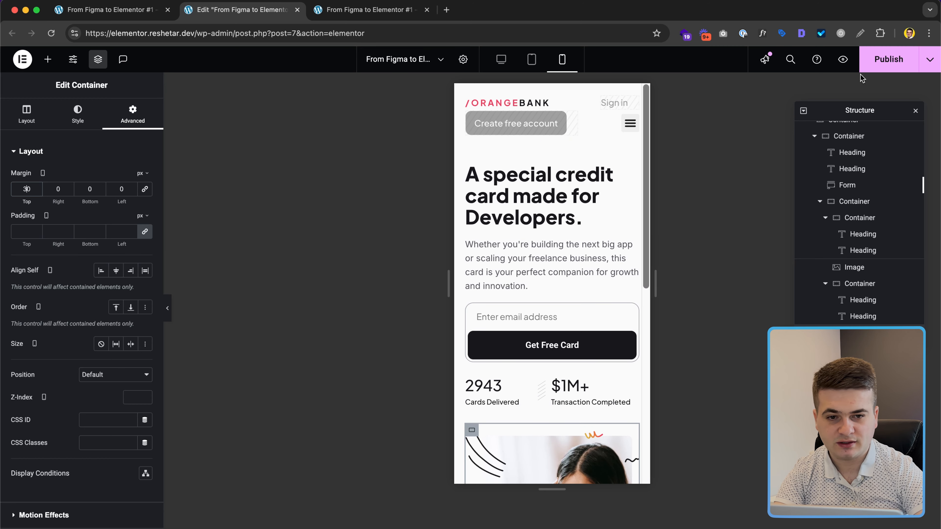
Step: Publish the page, reload the live preview, and return to the editor
{"action": "left_click", "coordinate": [842, 59]}
{"action": "left_click", "coordinate": [351, 10]}
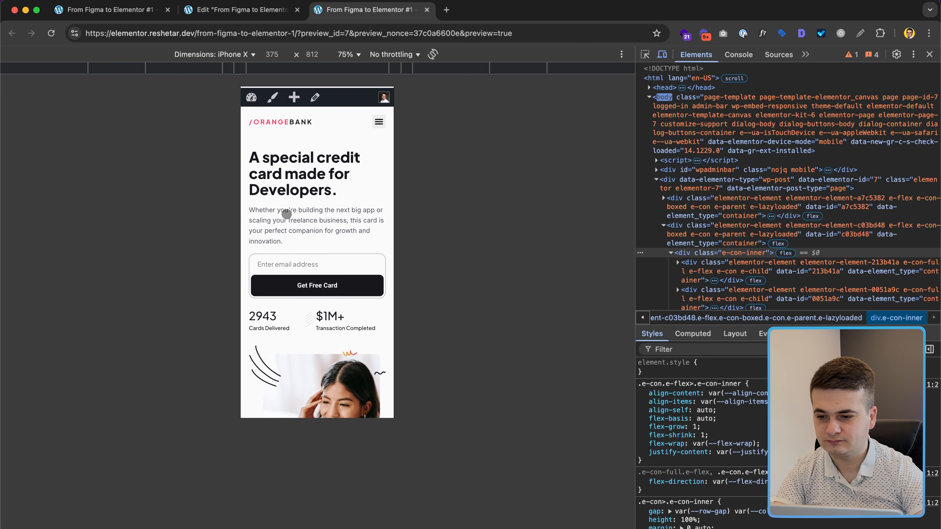
{"action": "key", "text": "super+r"}
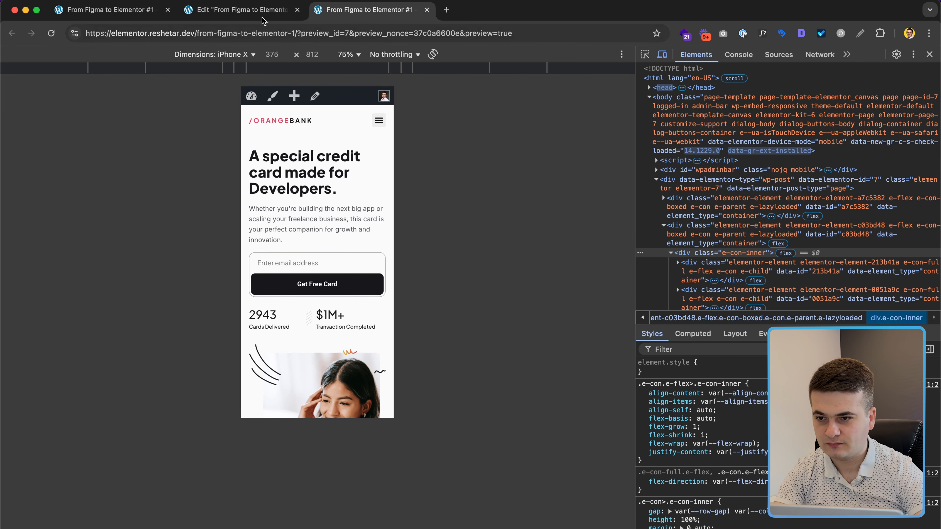
{"action": "left_click", "coordinate": [260, 8]}
{"action": "scroll", "coordinate": [532, 363], "scroll_direction": "down", "scroll_amount": 1}
{"action": "scroll", "coordinate": [537, 364], "scroll_direction": "down", "scroll_amount": 1}
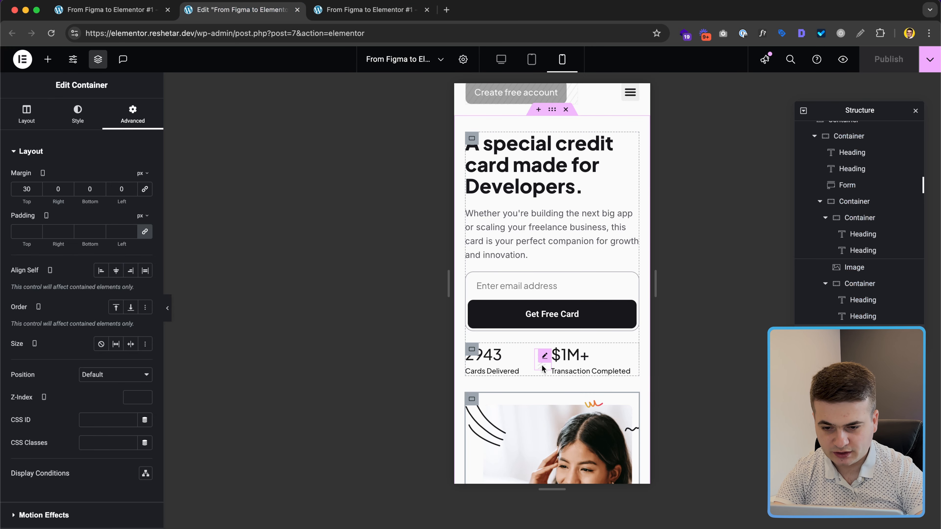
Step: Switch the $1M+ stat box width unit to percent and set it to roughly 40%
{"action": "left_click", "coordinate": [541, 365]}
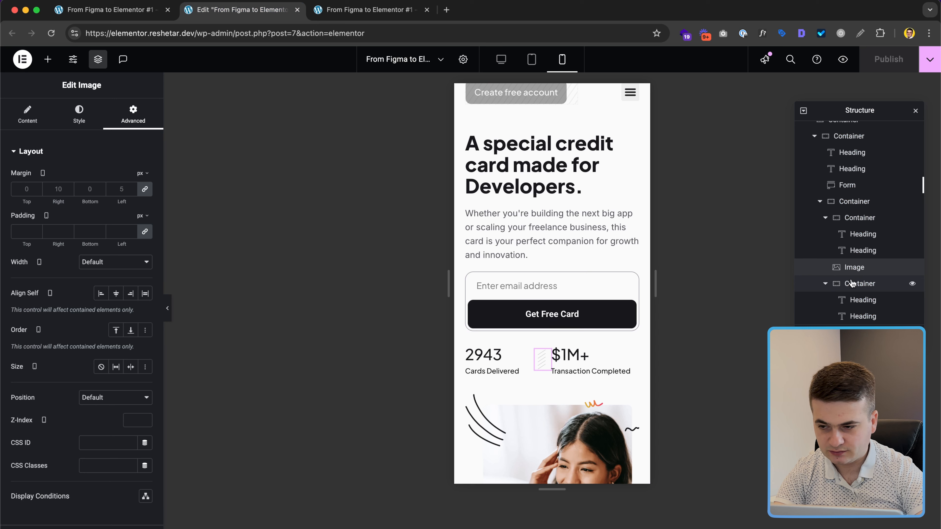
{"action": "left_click", "coordinate": [859, 282]}
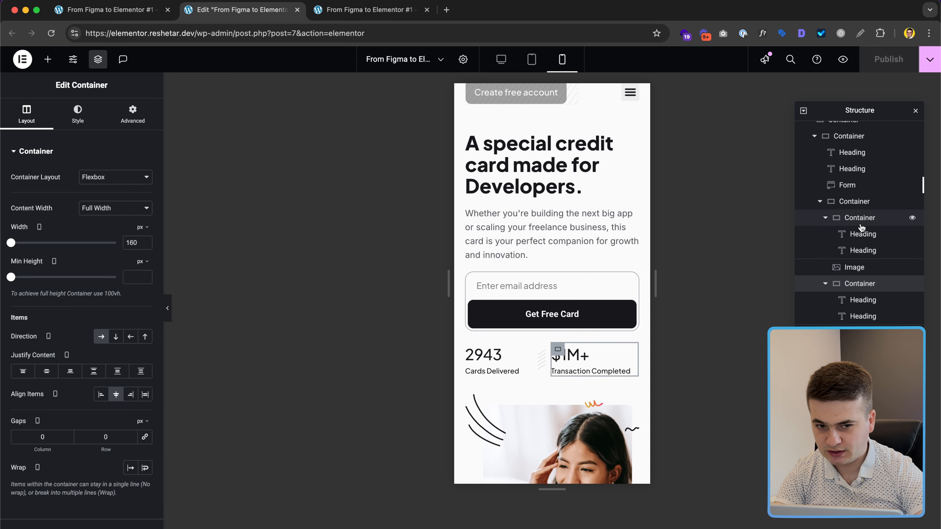
{"action": "left_click", "coordinate": [859, 217]}
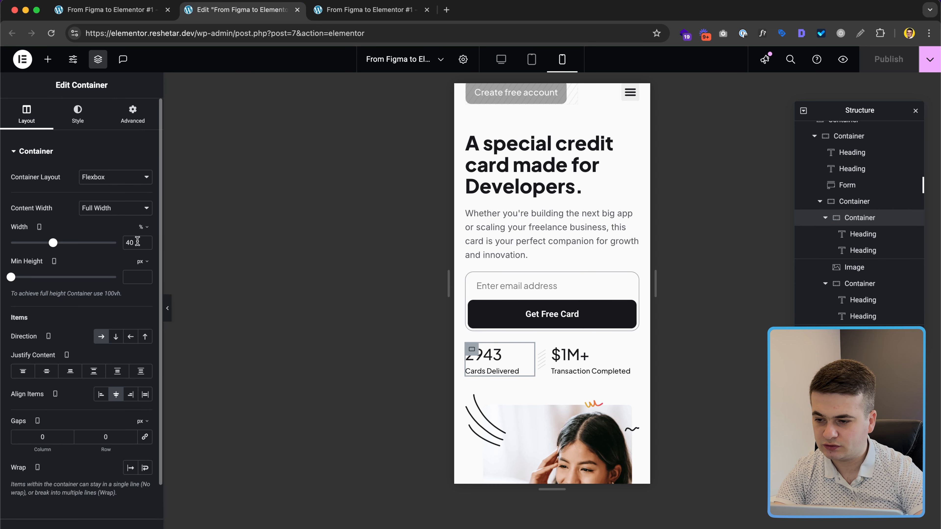
{"action": "left_click", "coordinate": [862, 283]}
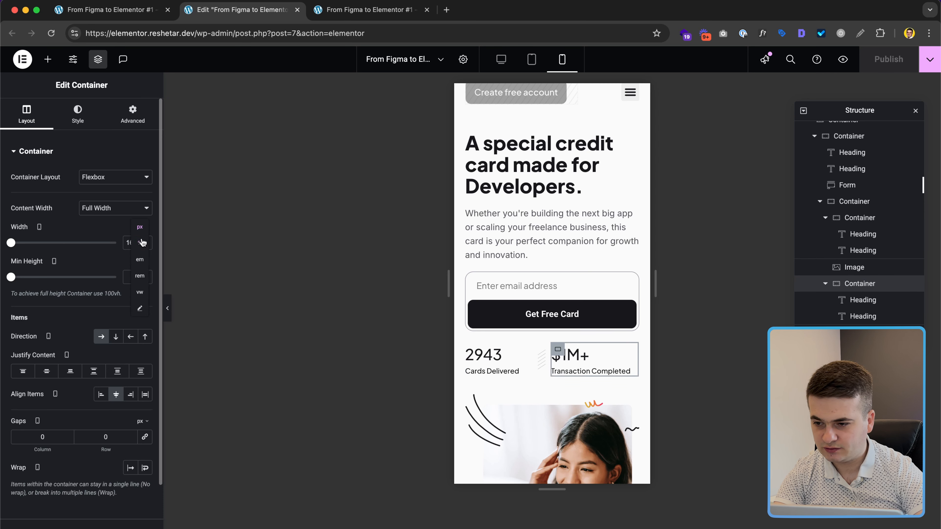
{"action": "left_click", "coordinate": [143, 243]}
{"action": "double_click", "coordinate": [136, 244]}
{"action": "type", "text": "40"}
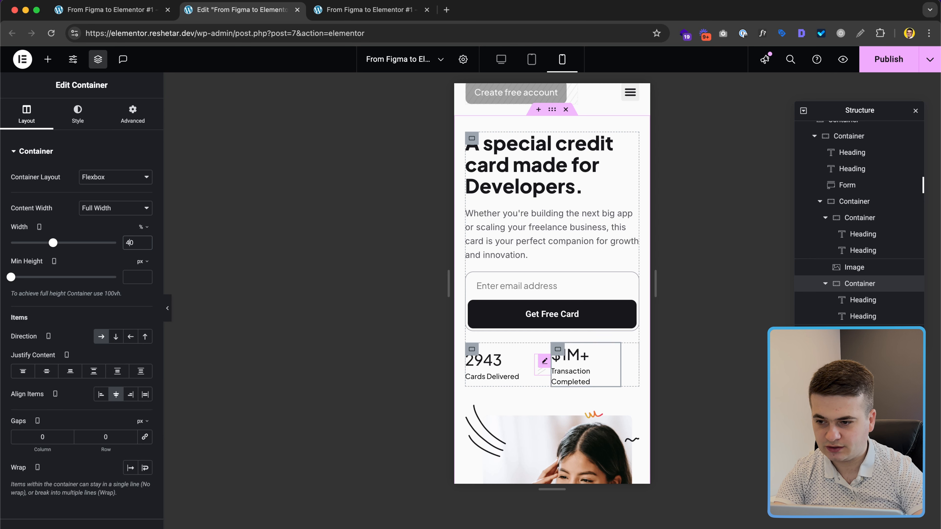
{"action": "type", "text": "5"}
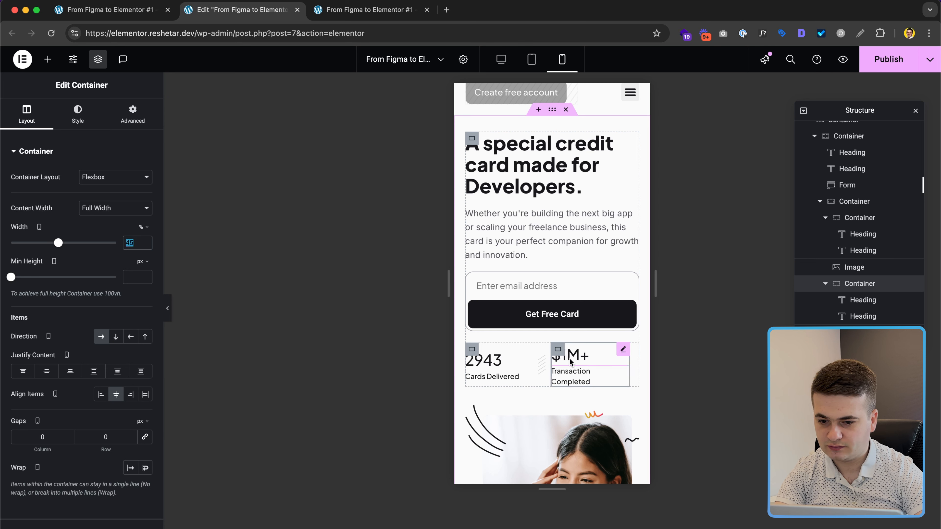
Step: Fine-tune the stat widths so the 2943 box is 43% beside $1M+, then publish
{"action": "left_click", "coordinate": [860, 218]}
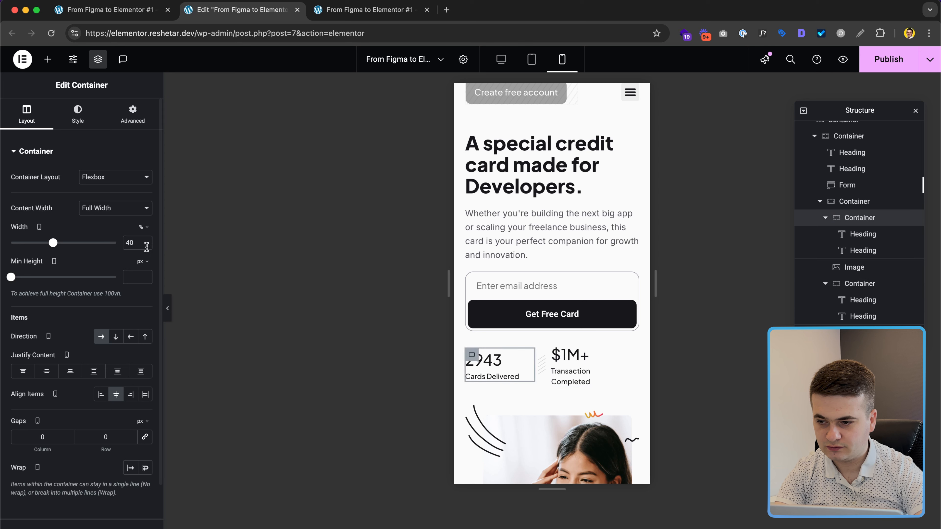
{"action": "left_click_drag", "start_coordinate": [135, 244], "coordinate": [131, 244]}
{"action": "type", "text": "5"}
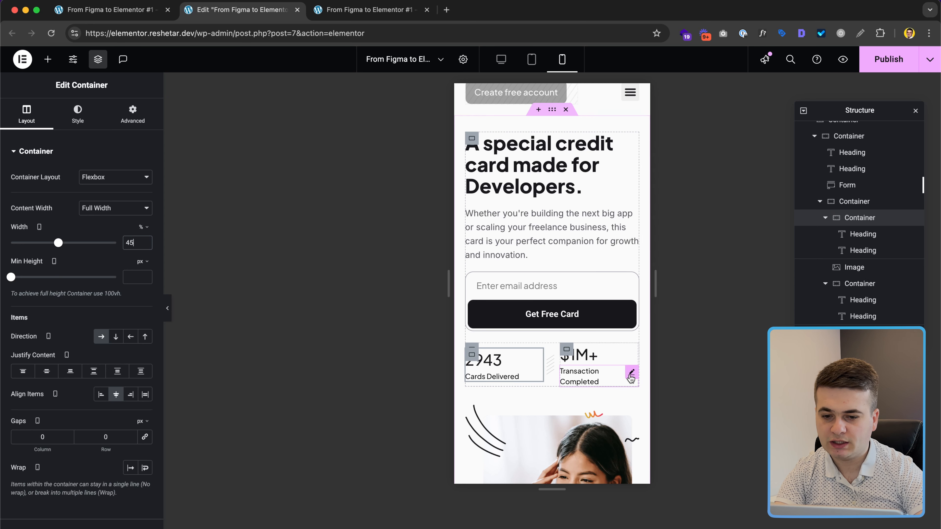
{"action": "left_click", "coordinate": [860, 285]}
{"action": "key", "text": "Up"}
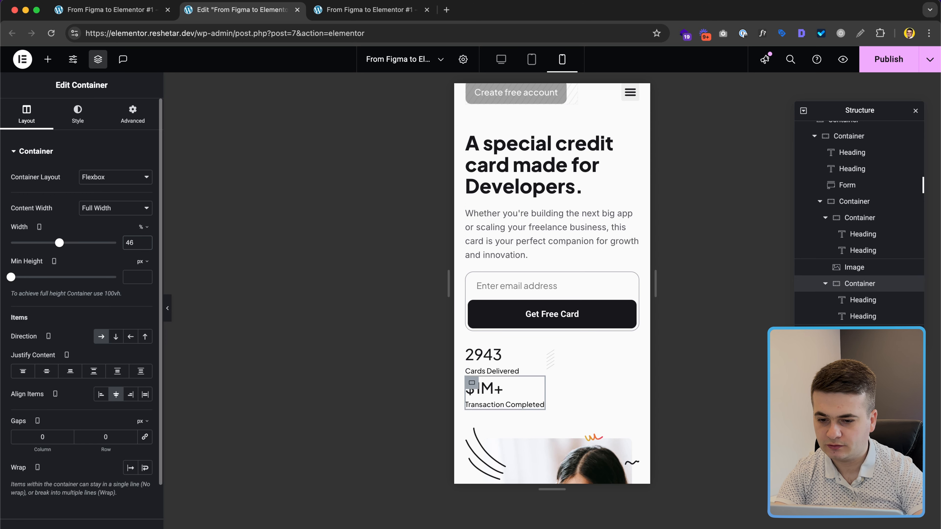
{"action": "key", "text": "Down"}
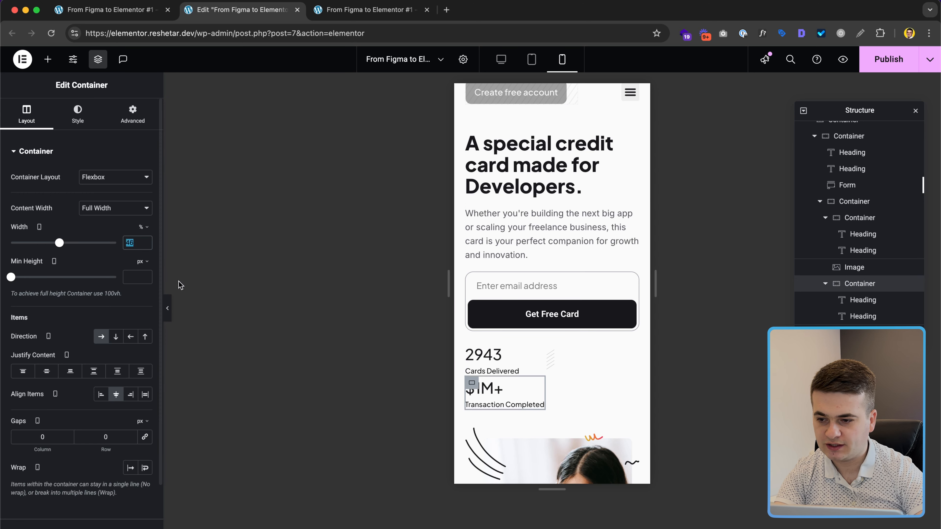
{"action": "left_click", "coordinate": [852, 217]}
{"action": "key", "text": "Down"}
{"action": "key", "text": "Down"}
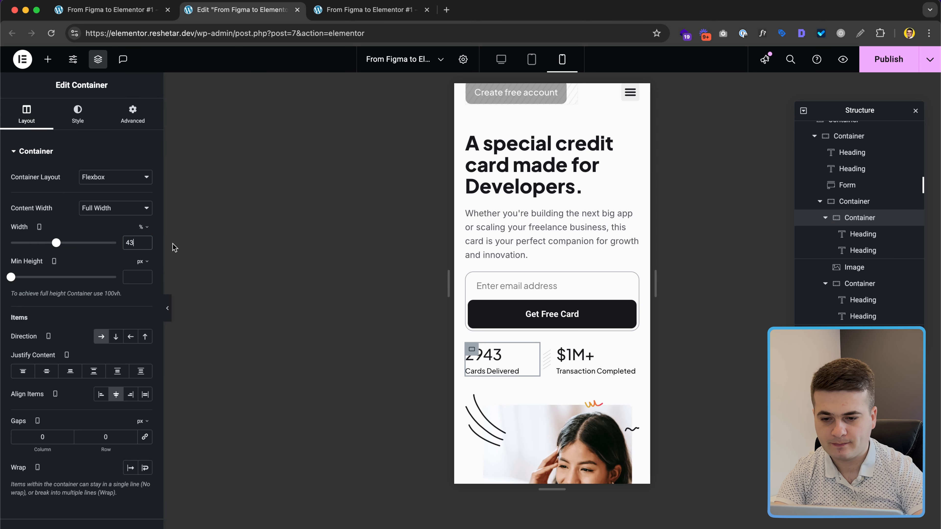
{"action": "left_click", "coordinate": [894, 63]}
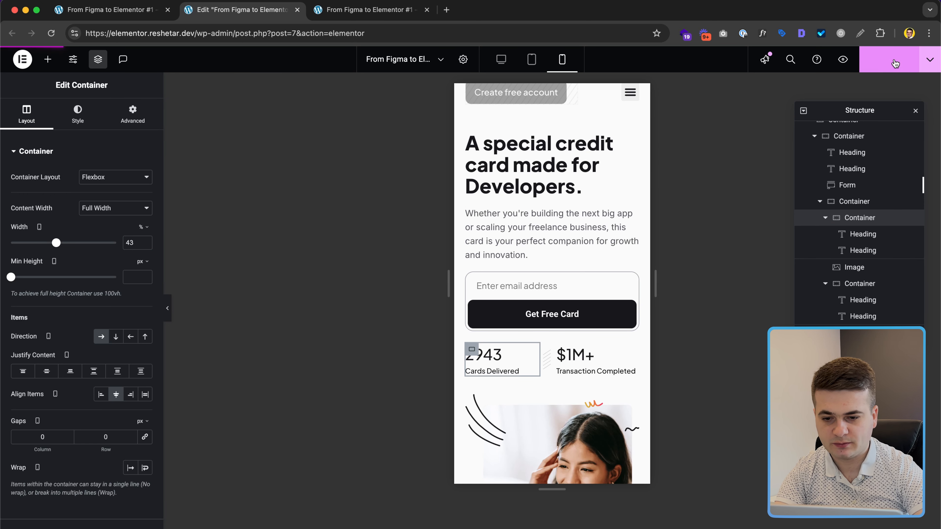